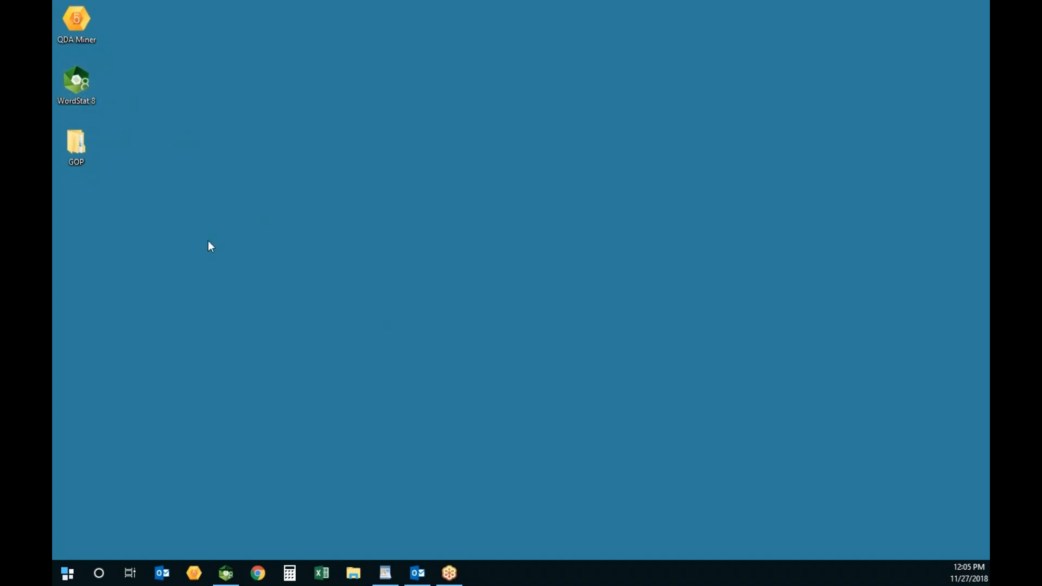
# - Launch WordStat 8 from the desktop and maximize its window
pyautogui.doubleClick(77, 82)
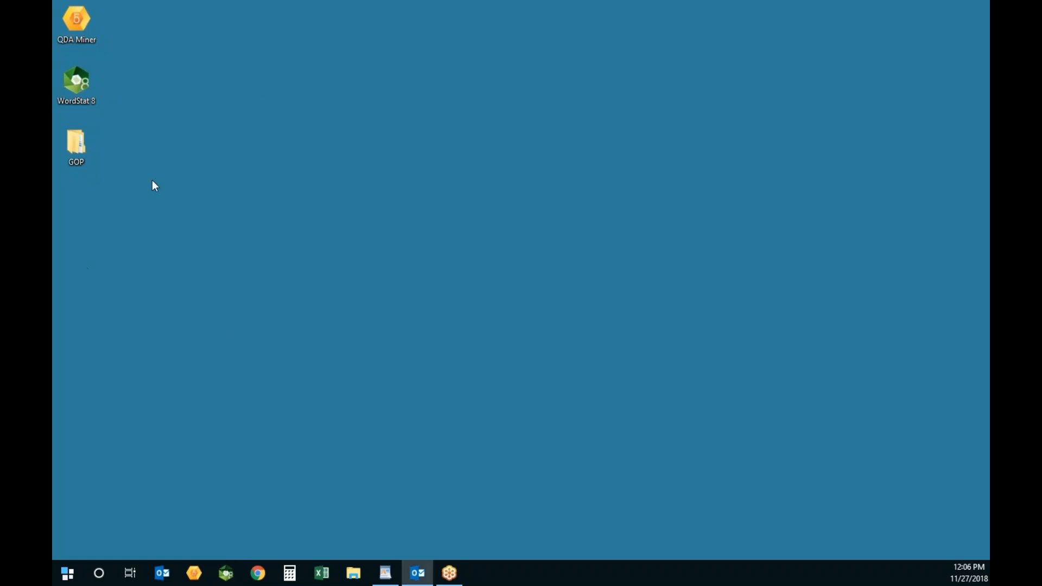
pyautogui.doubleClick(70, 86)
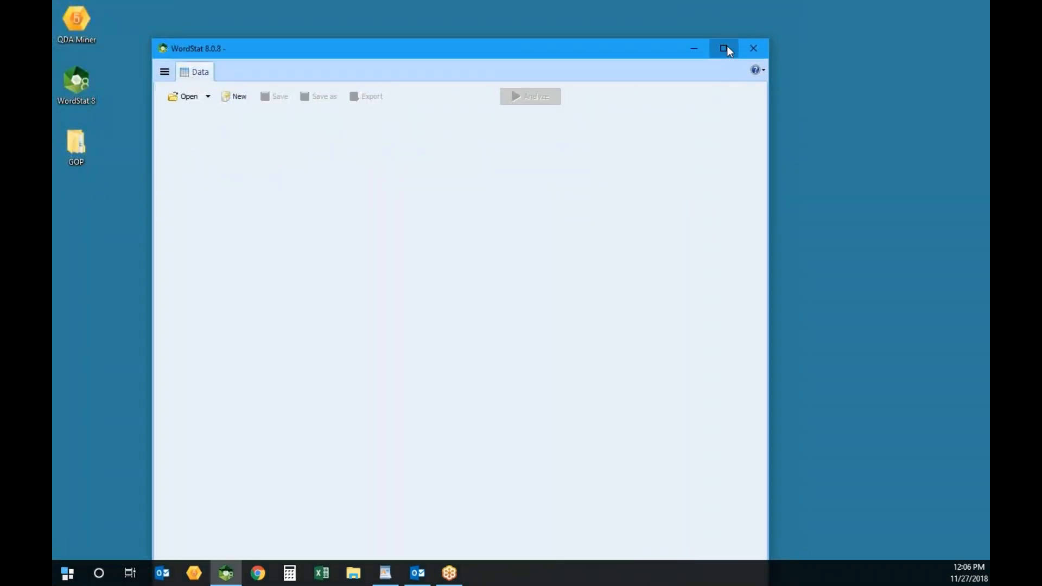
pyautogui.click(726, 49)
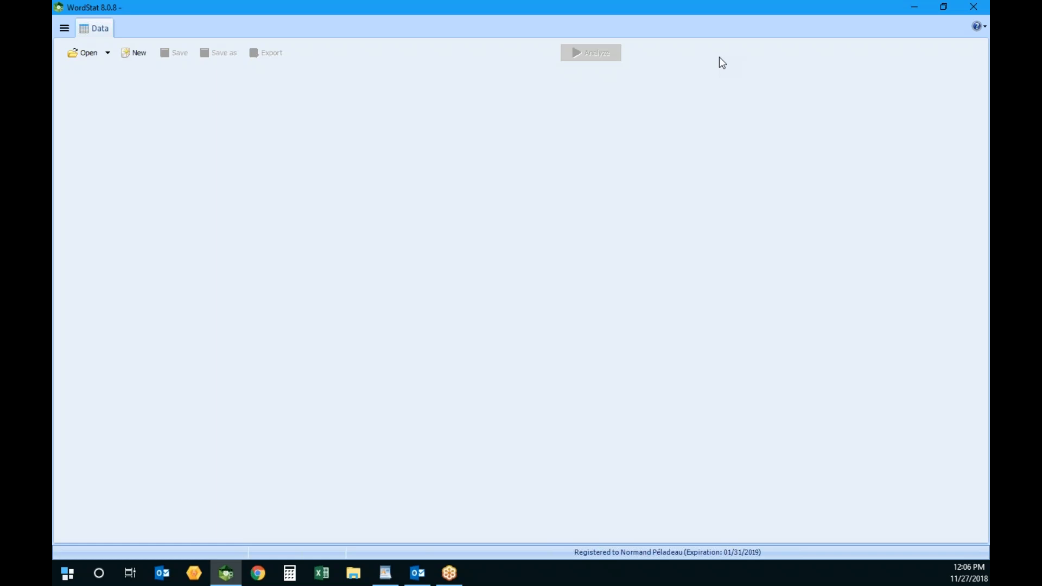
# - Review the new-project options for document lists and for data-file or web-service imports, and close them without creating a project
pyautogui.click(133, 52)
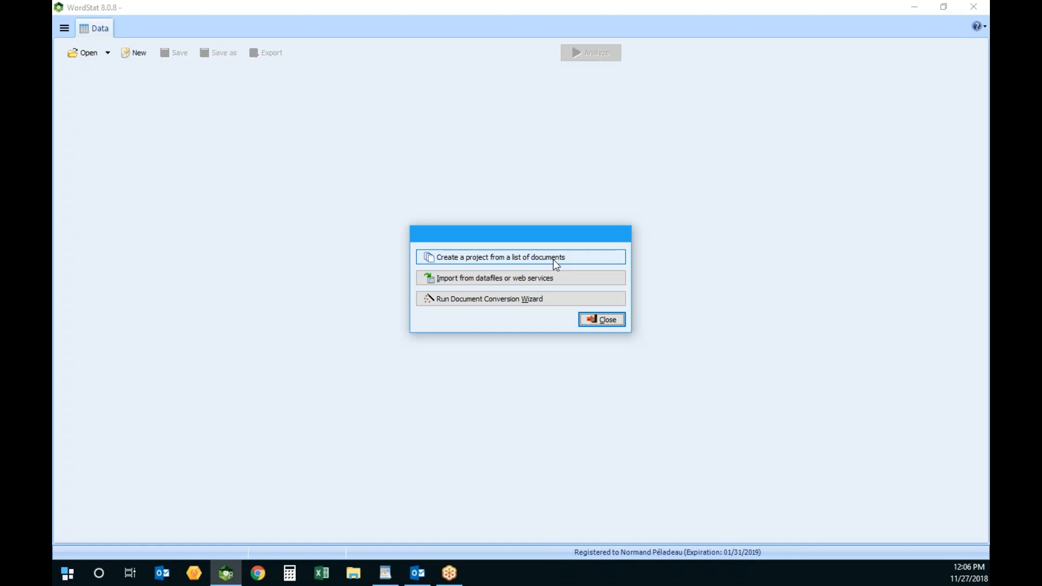
pyautogui.click(554, 257)
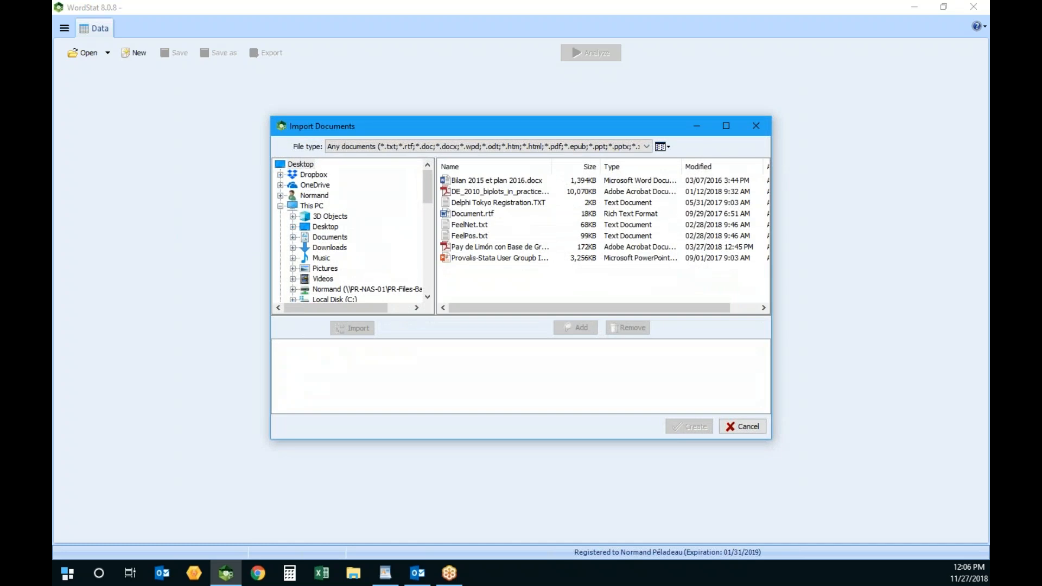
pyautogui.click(756, 428)
pyautogui.click(545, 280)
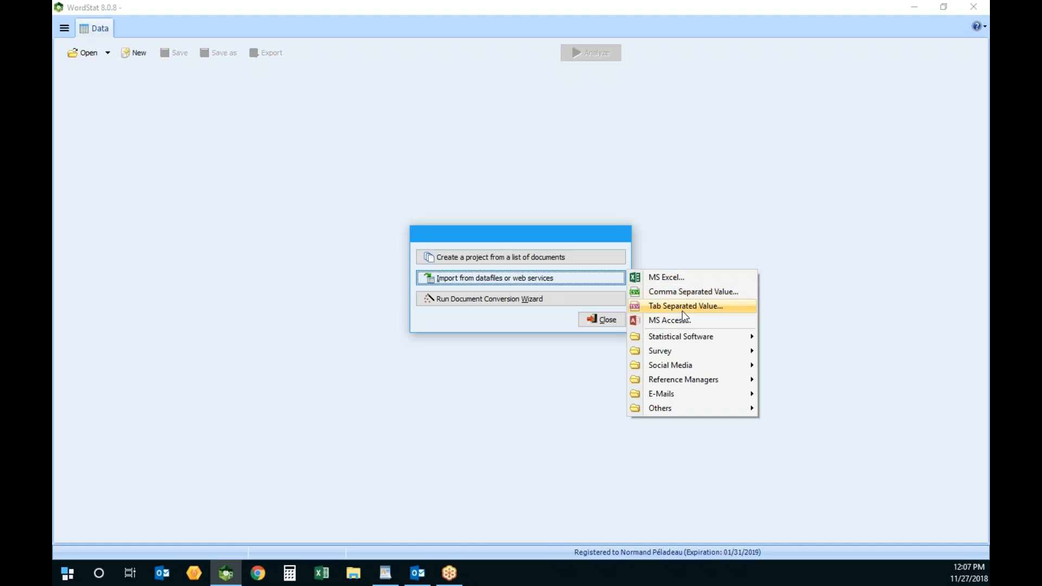
pyautogui.moveTo(684, 340)
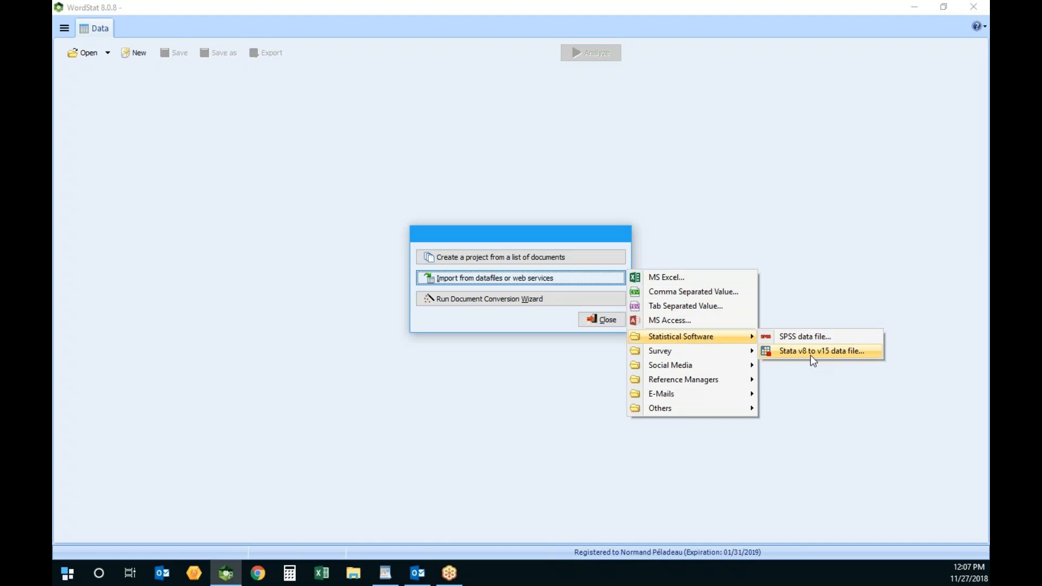
pyautogui.moveTo(725, 358)
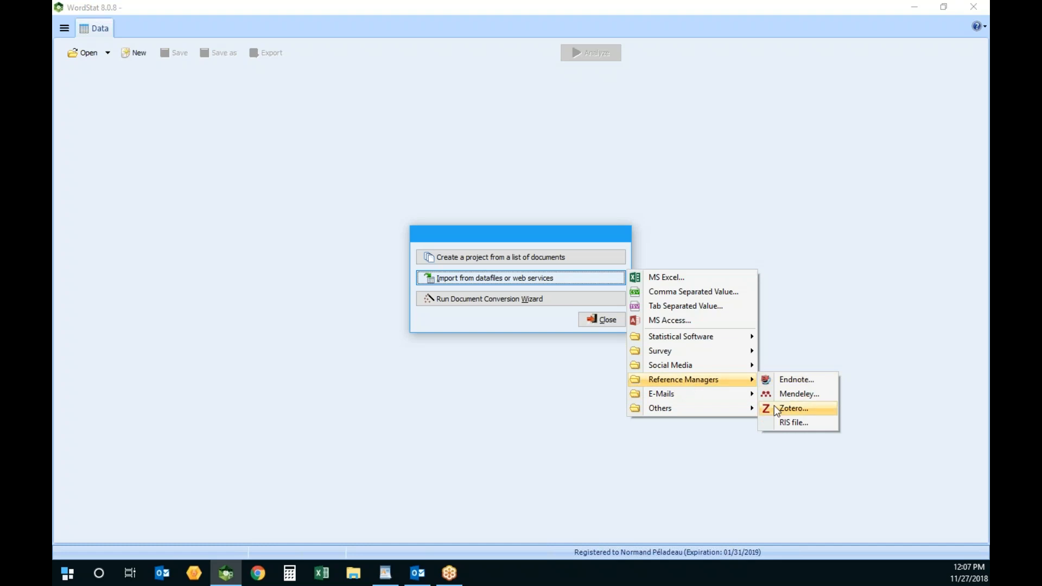
pyautogui.moveTo(712, 411)
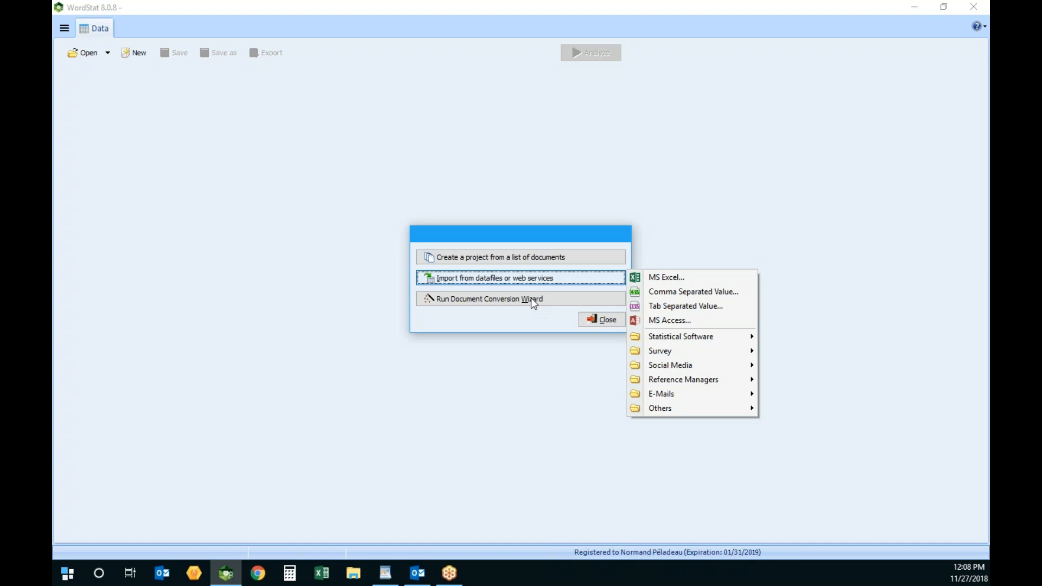
pyautogui.click(609, 324)
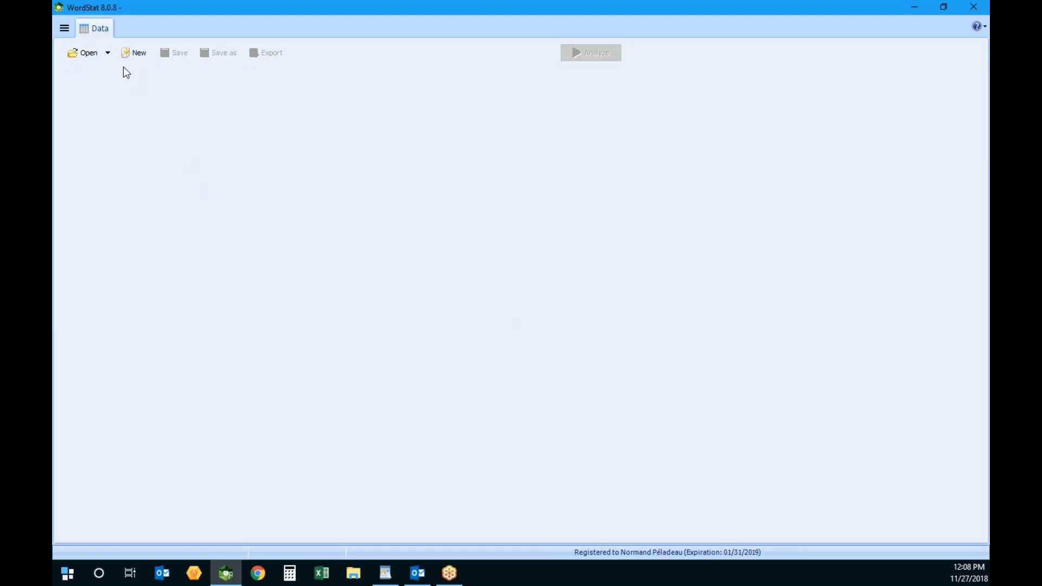
# - Open the Election 2008.ppj project, view its variable structure and return to the case data
pyautogui.click(108, 53)
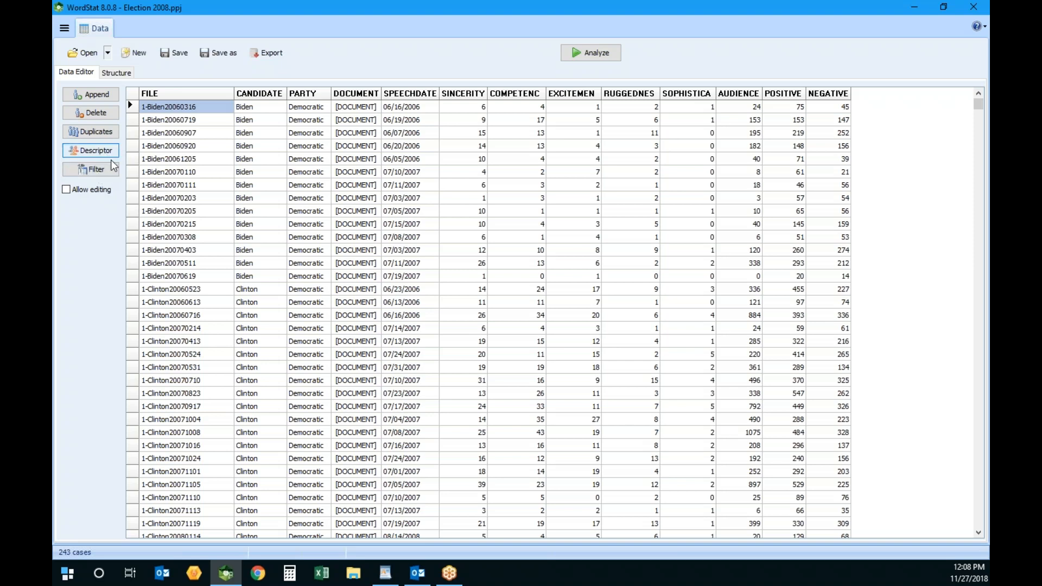
pyautogui.click(118, 73)
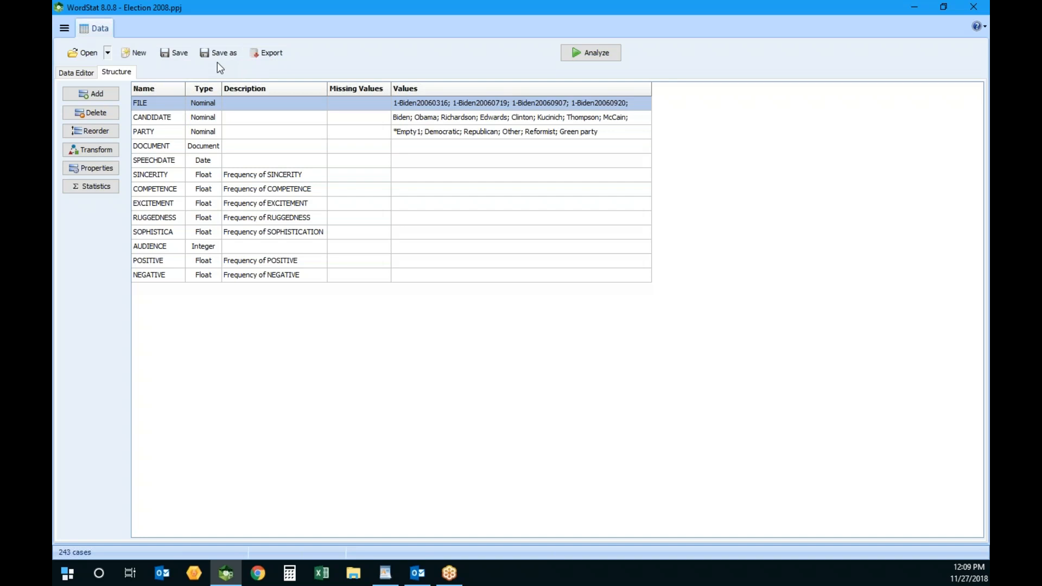
pyautogui.click(83, 76)
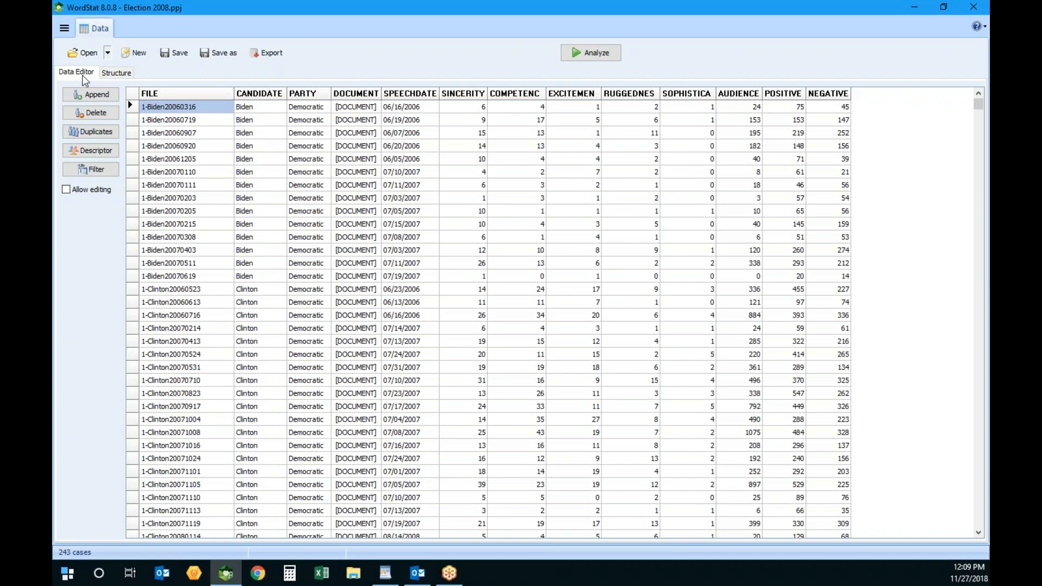
# - Examine the frequency statistics of the AUDIENCE variable through to its highest values, and close them
pyautogui.click(754, 109)
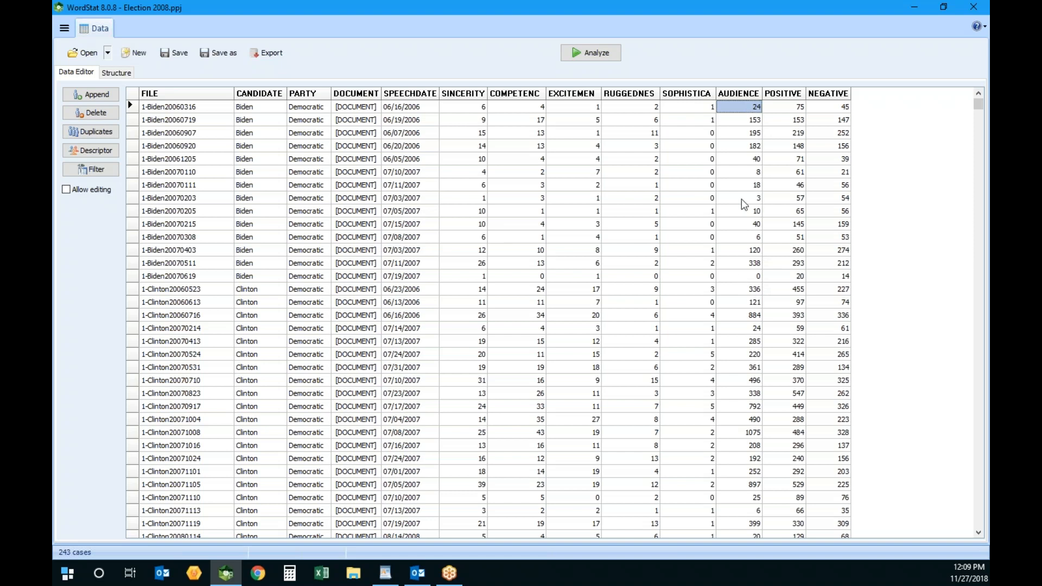
pyautogui.rightClick(752, 152)
pyautogui.click(811, 172)
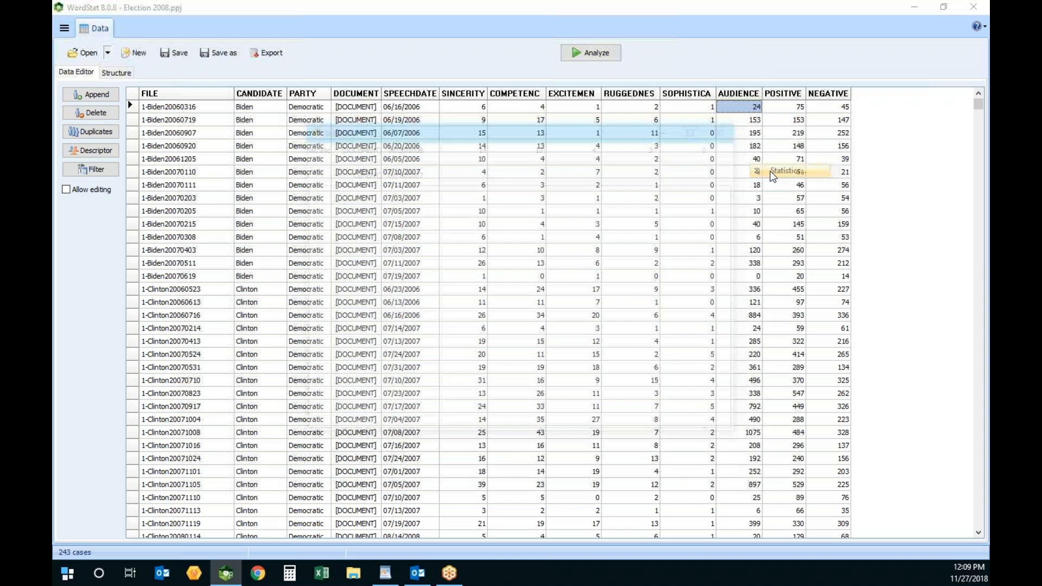
pyautogui.press('Down')
pyautogui.press('Down')
pyautogui.press('Down')
pyautogui.press('Down')
pyautogui.press('Down')
pyautogui.press('Down')
pyautogui.press('Down')
pyautogui.press('Down')
pyautogui.press('Down')
pyautogui.press('Down')
pyautogui.press('Down')
pyautogui.press('Down')
pyautogui.press('Down')
pyautogui.press('Down')
pyautogui.press('Down')
pyautogui.press('Down')
pyautogui.press('Down')
pyautogui.press('Down')
pyautogui.press('Down')
pyautogui.press('Down')
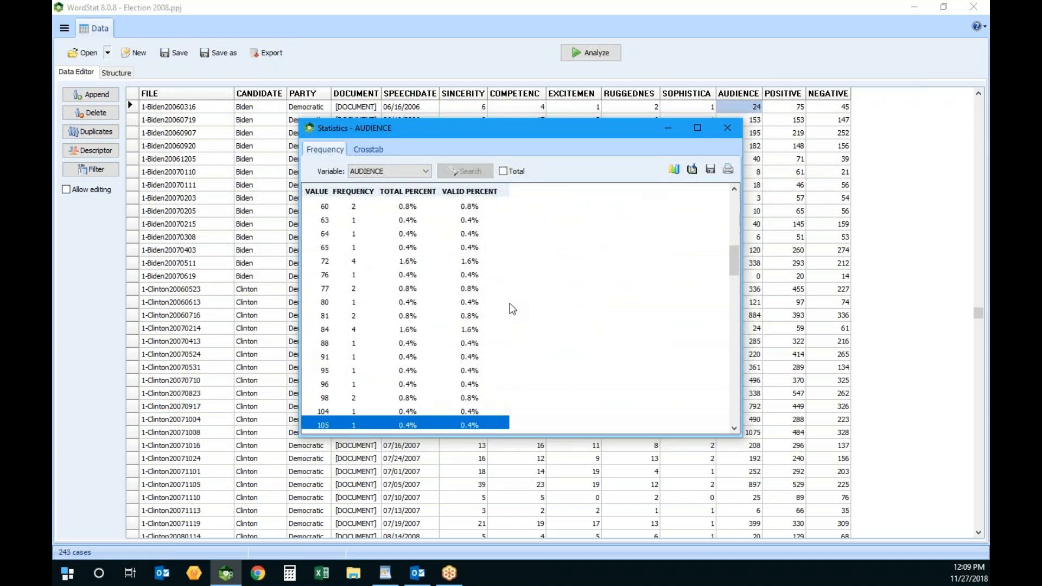
pyautogui.scroll(-20, 513, 312)
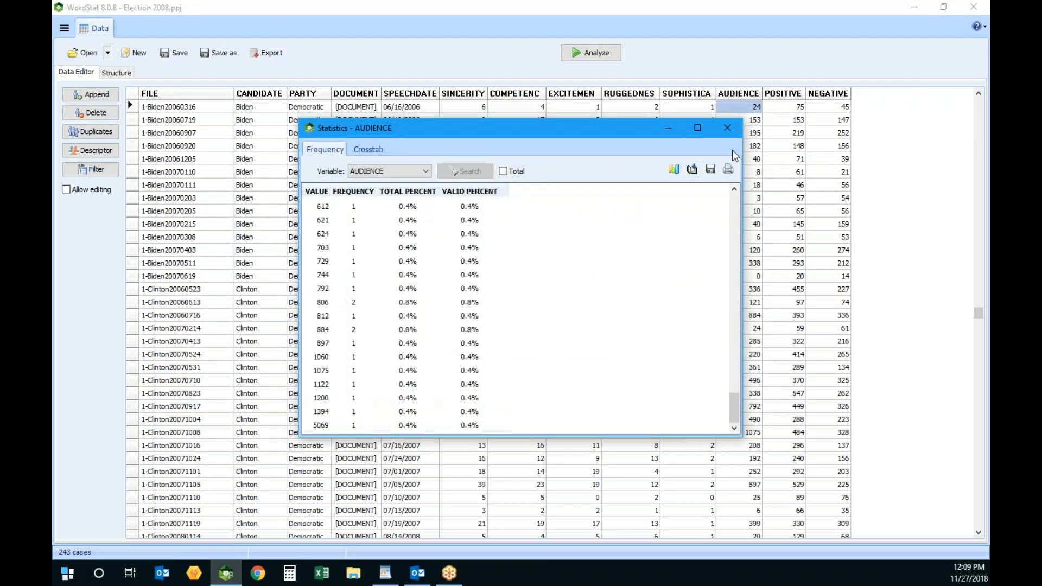
pyautogui.click(734, 132)
# - Preview binning AUDIENCE into 5 equal-frequency bins with storage in a new variable, and cancel the binning
pyautogui.rightClick(741, 122)
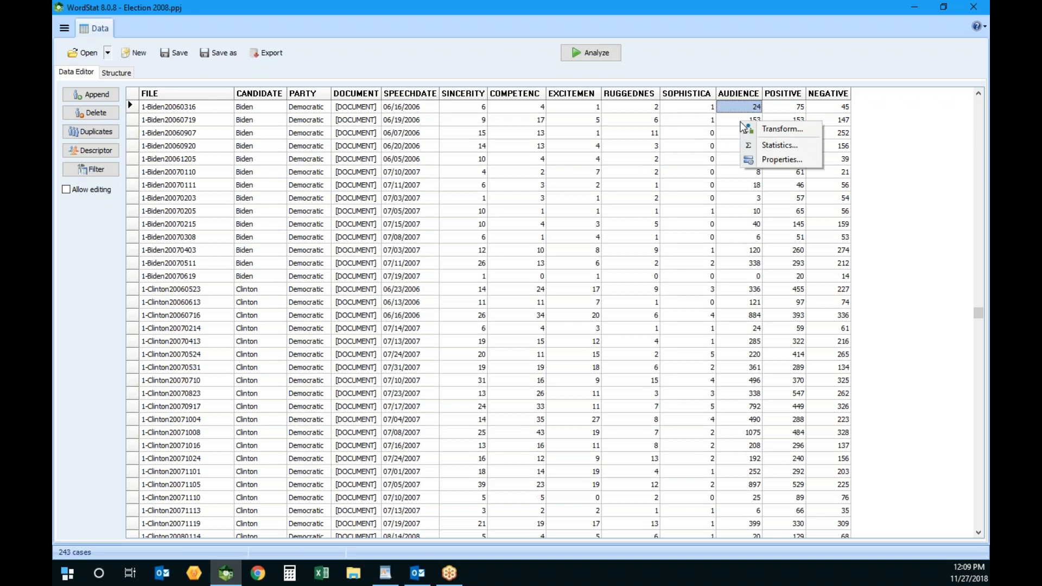
pyautogui.click(779, 130)
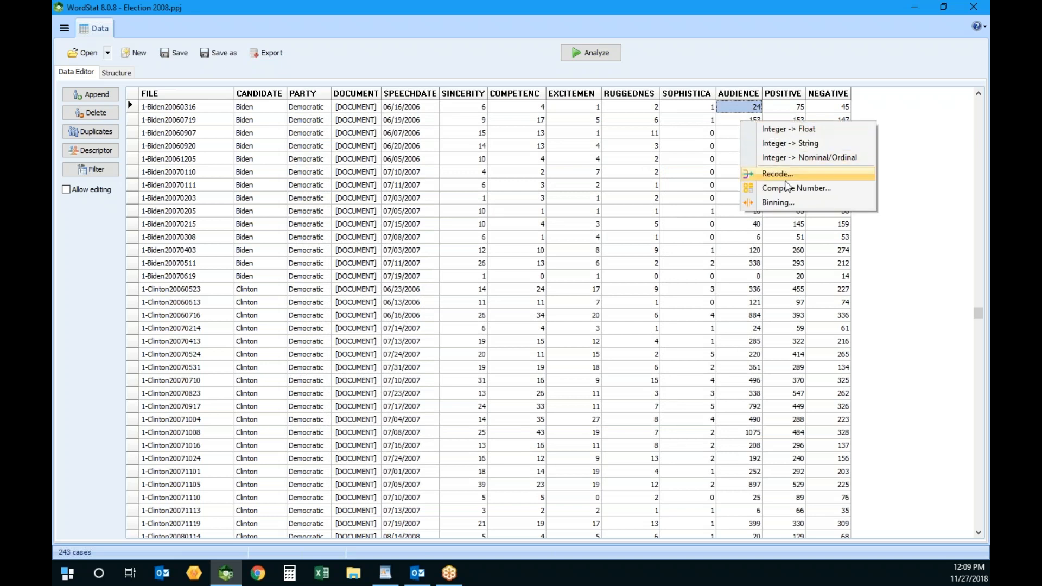
pyautogui.click(793, 204)
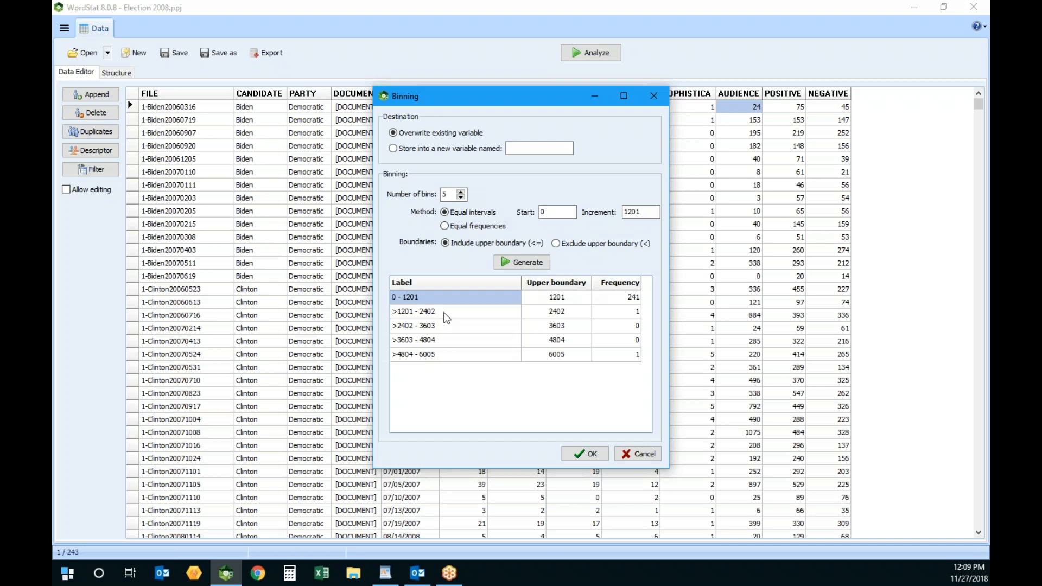
pyautogui.click(463, 227)
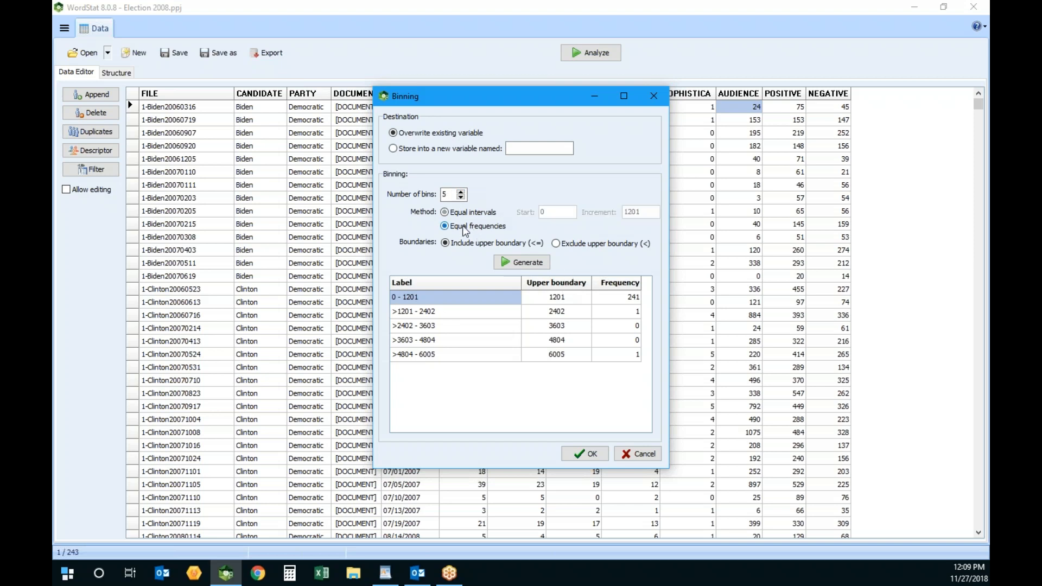
pyautogui.click(528, 265)
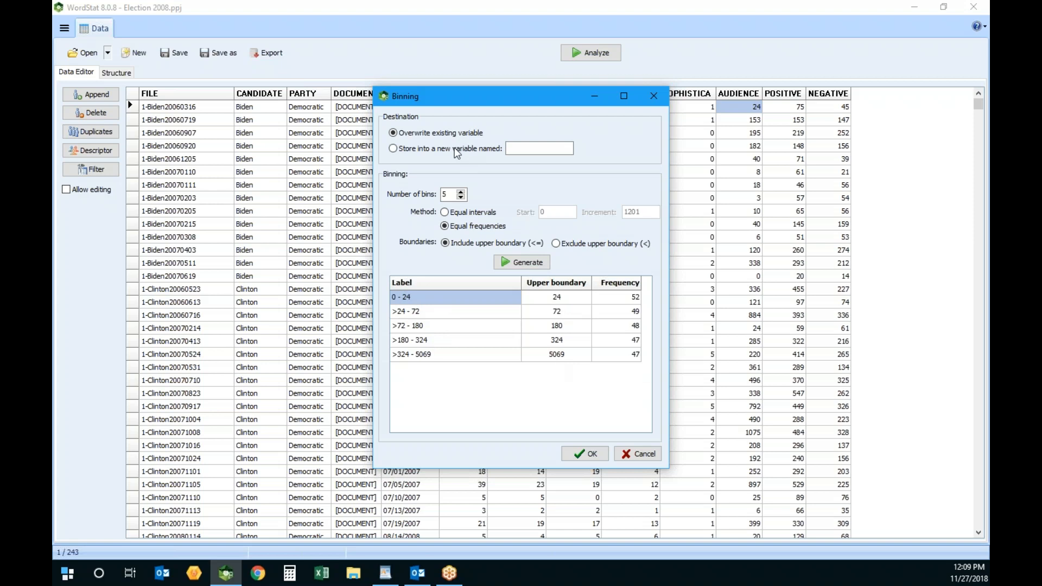
pyautogui.click(500, 147)
pyautogui.click(519, 150)
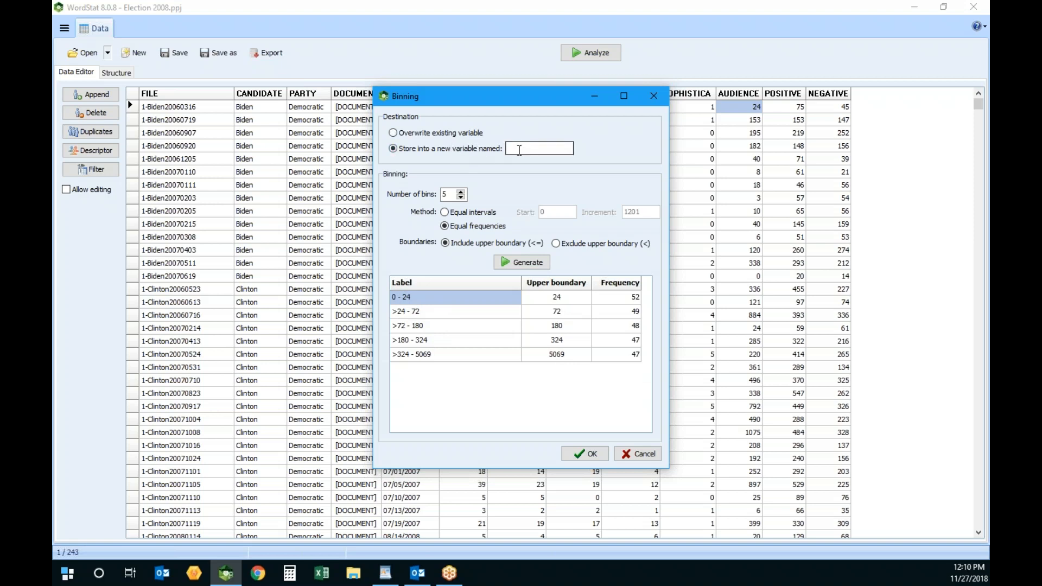
pyautogui.click(641, 456)
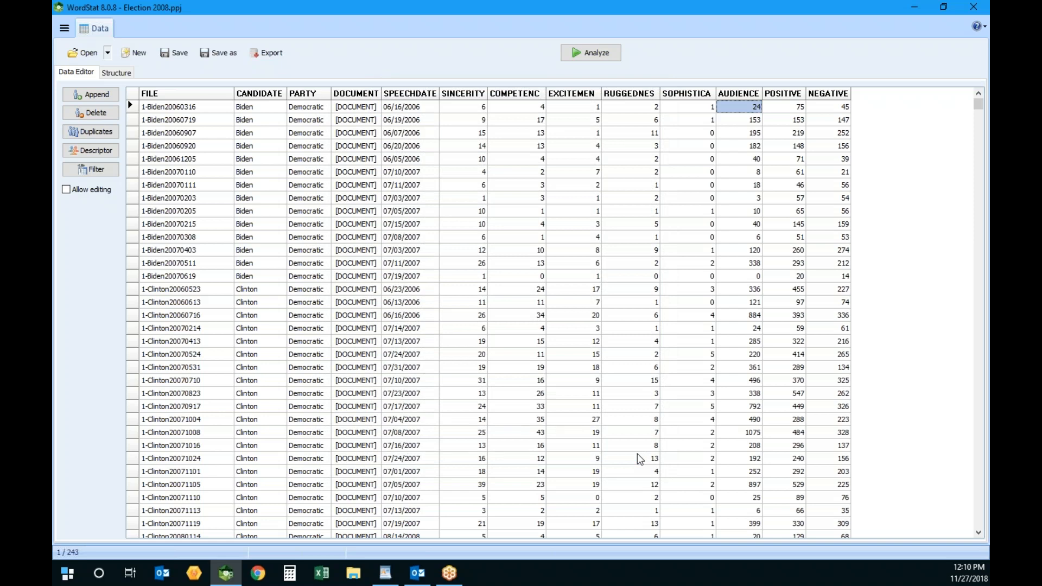
# - Start a Compute Number transformation from the AUDIENCE variable and set SENTIMENT as the variable that stores the result
pyautogui.click(749, 147)
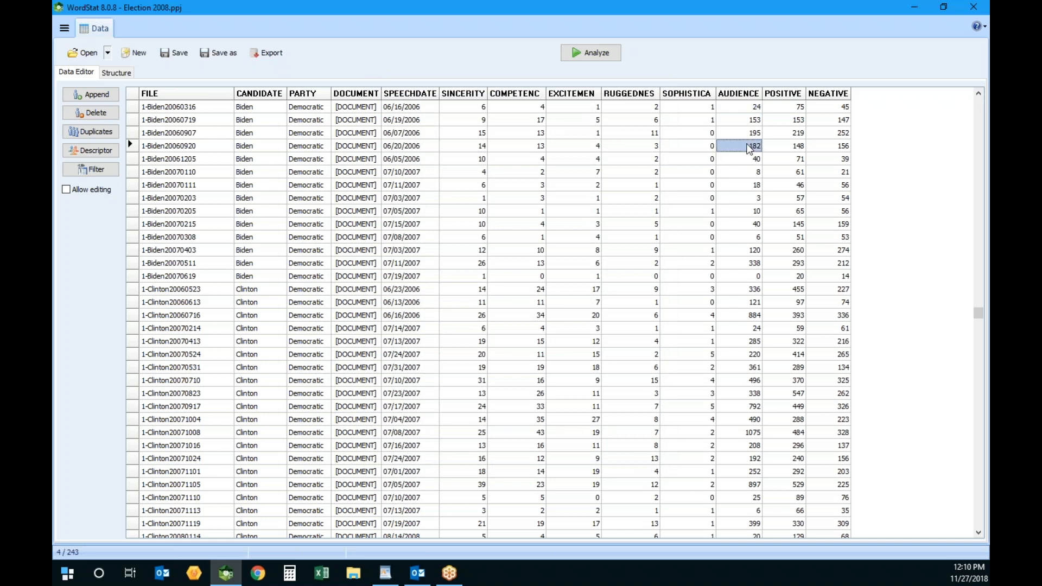
pyautogui.rightClick(749, 146)
pyautogui.click(777, 150)
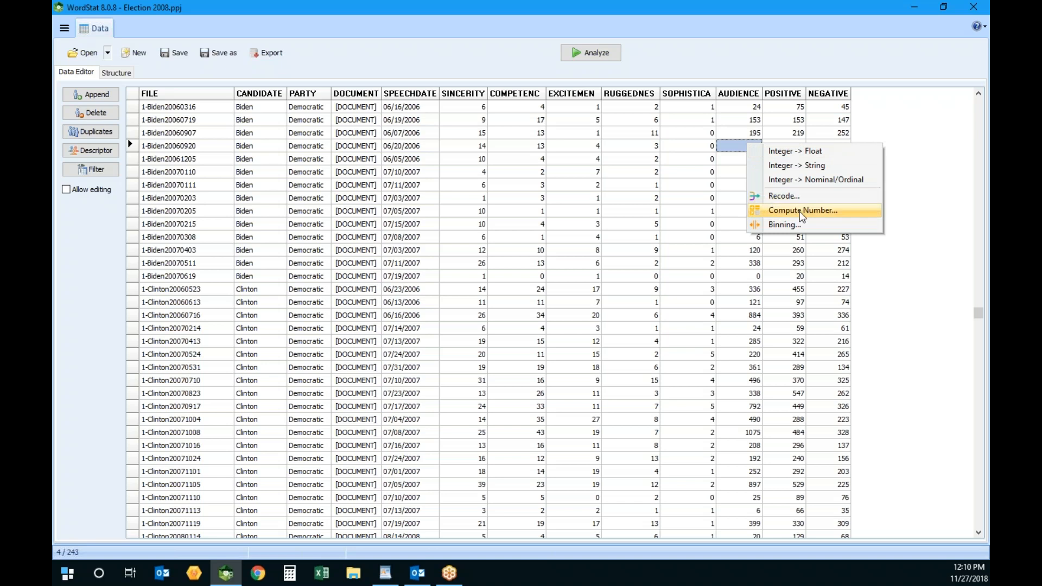
pyautogui.click(801, 212)
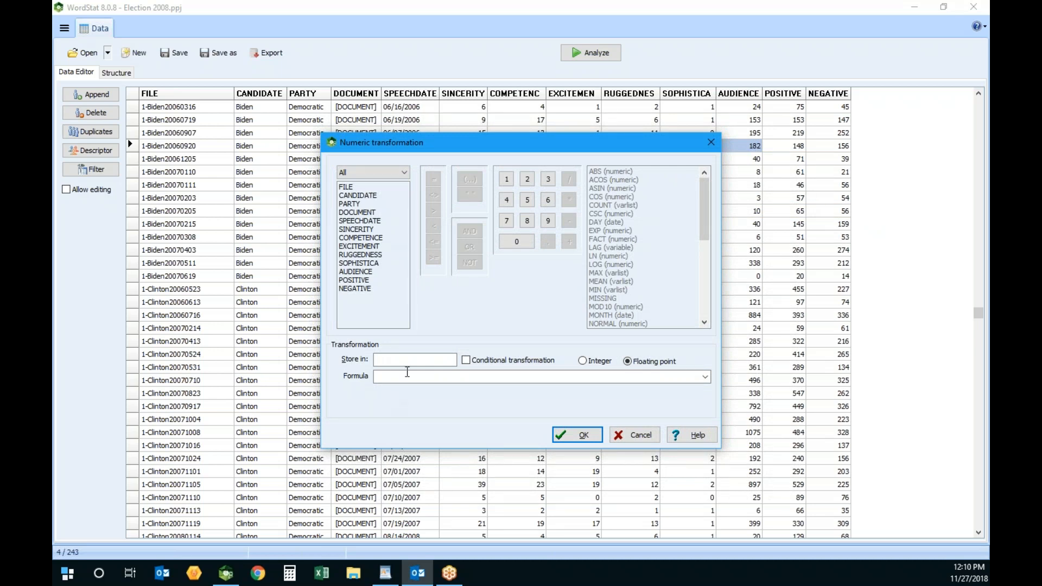
pyautogui.doubleClick(362, 281)
pyautogui.moveTo(423, 359); pyautogui.dragTo(288, 354)
pyautogui.write('SENTIMENT')
pyautogui.press('Tab')
# - Build the transformation formula POSITIVE - NEGATIVE
pyautogui.click(402, 377)
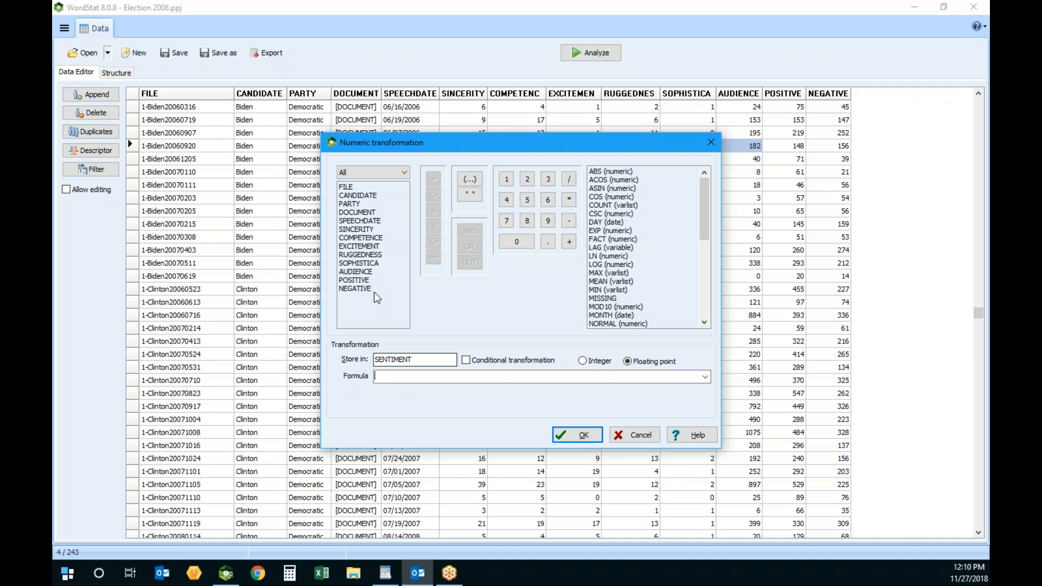
pyautogui.doubleClick(373, 280)
pyautogui.click(568, 221)
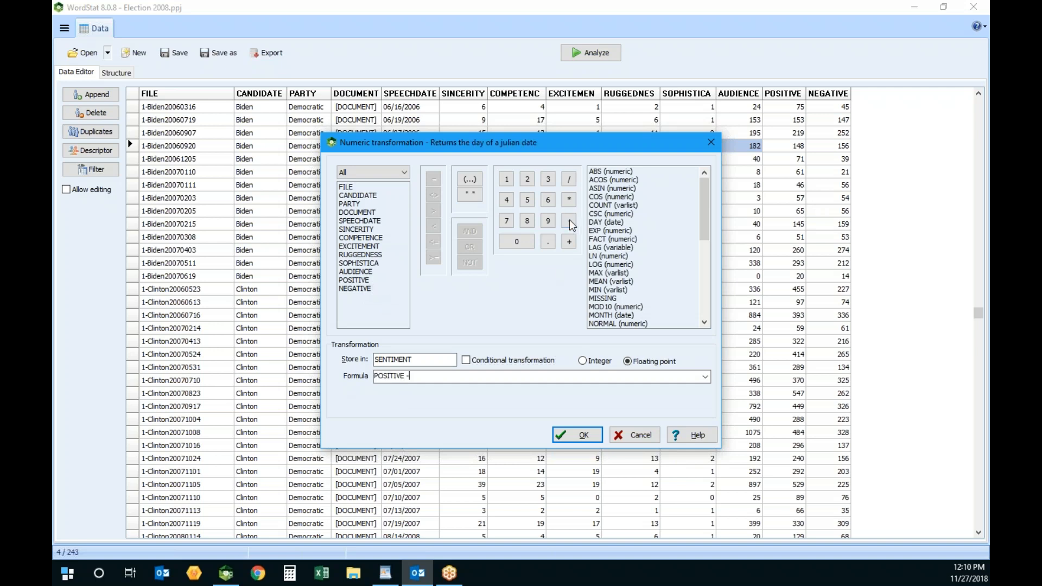
pyautogui.doubleClick(365, 289)
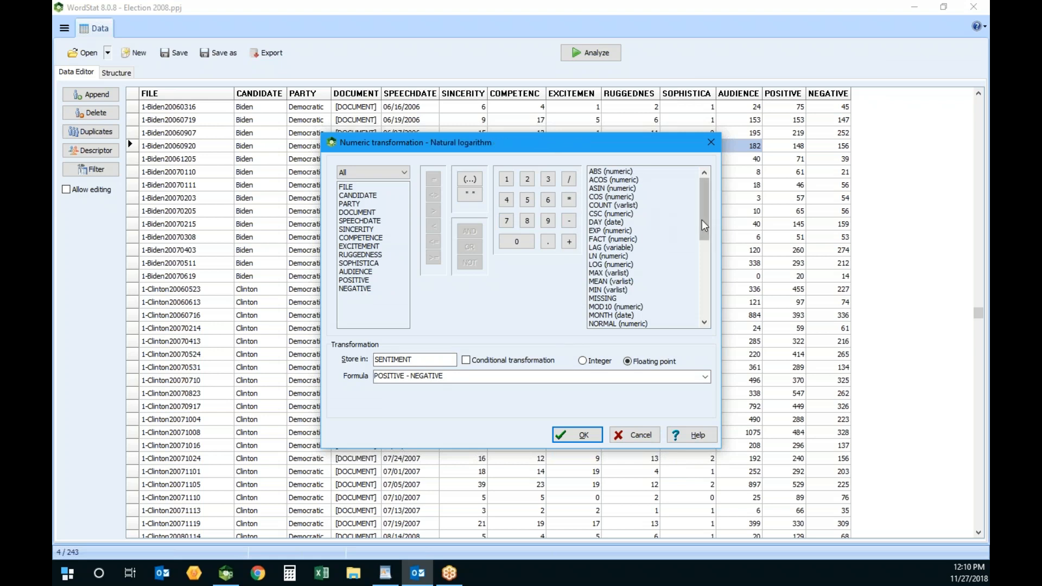
# - Look through the available functions and the conditional option, and create SENTIMENT as an unconditional integer variable
pyautogui.moveTo(705, 228); pyautogui.dragTo(704, 262)
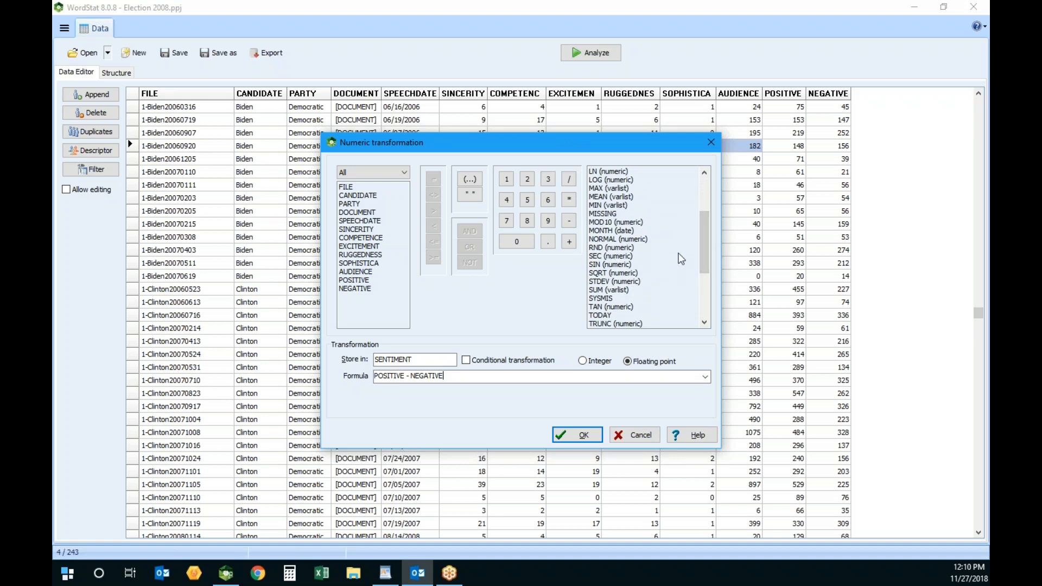
pyautogui.moveTo(704, 239); pyautogui.dragTo(697, 300)
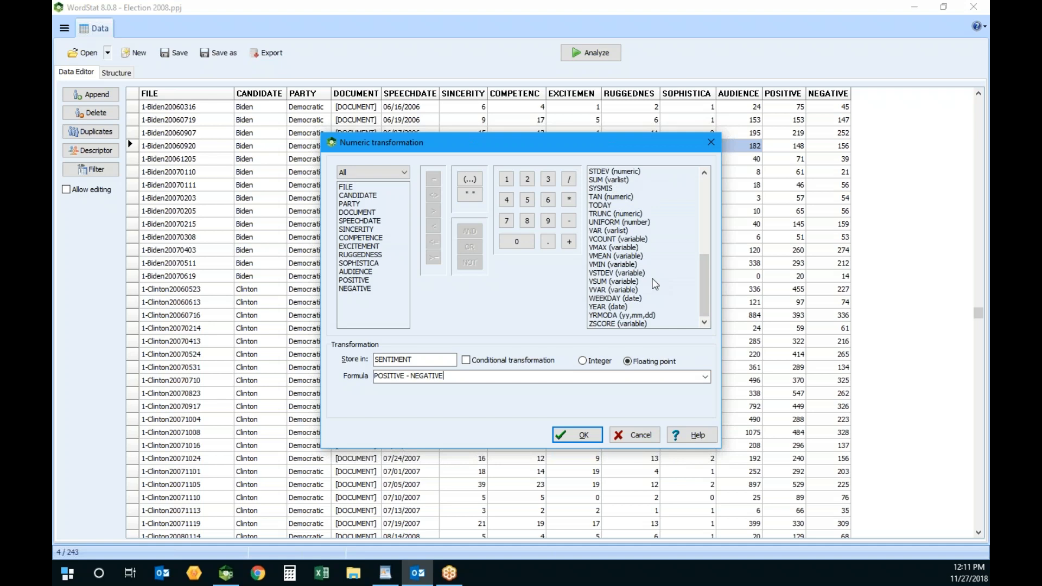
pyautogui.click(516, 363)
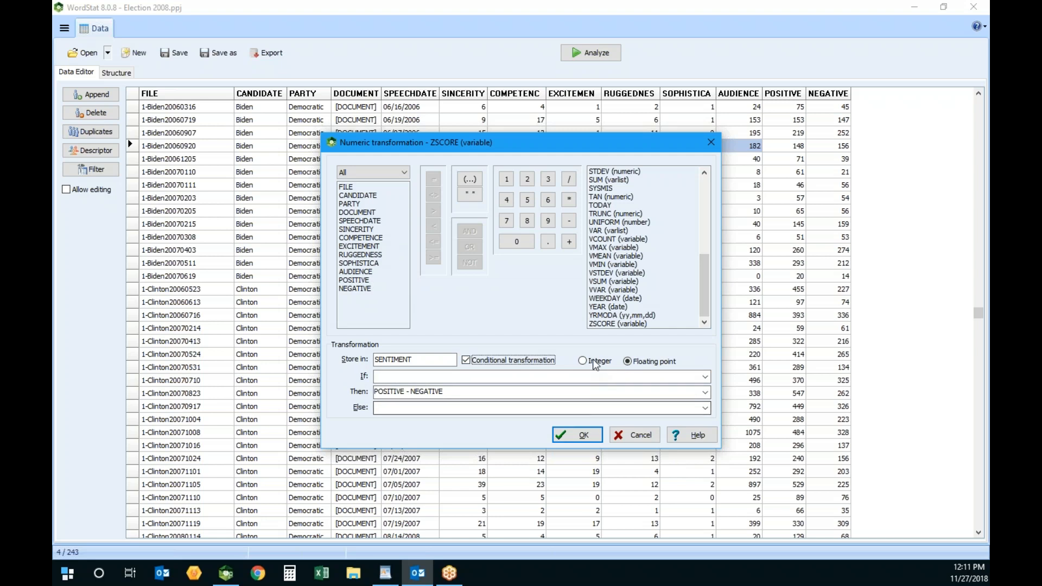
pyautogui.click(543, 361)
pyautogui.click(584, 362)
pyautogui.click(585, 435)
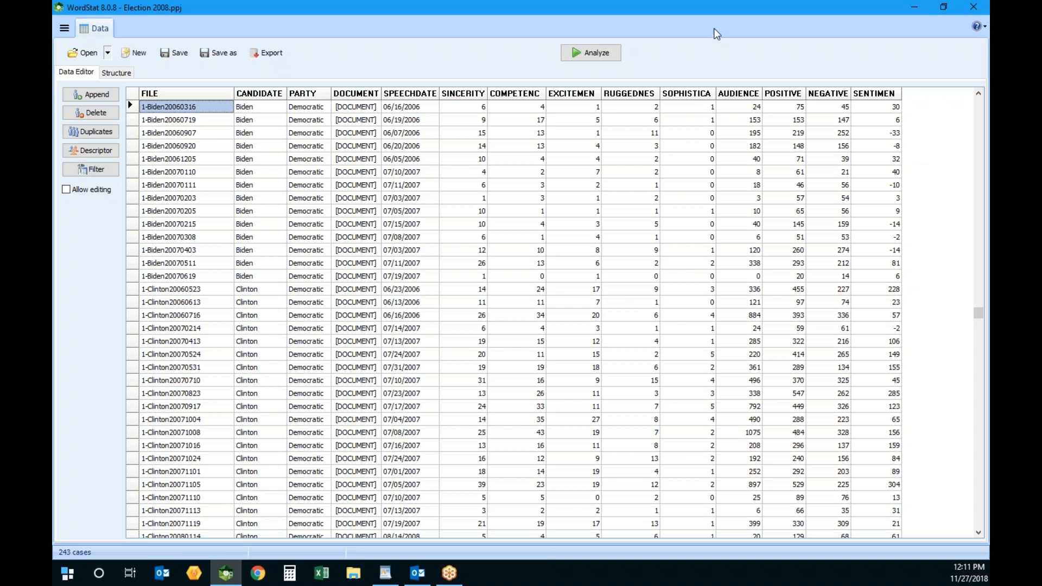
# - Review the date and time transformation options for the SPEECHDATE variable, and cancel without transforming it
pyautogui.click(418, 111)
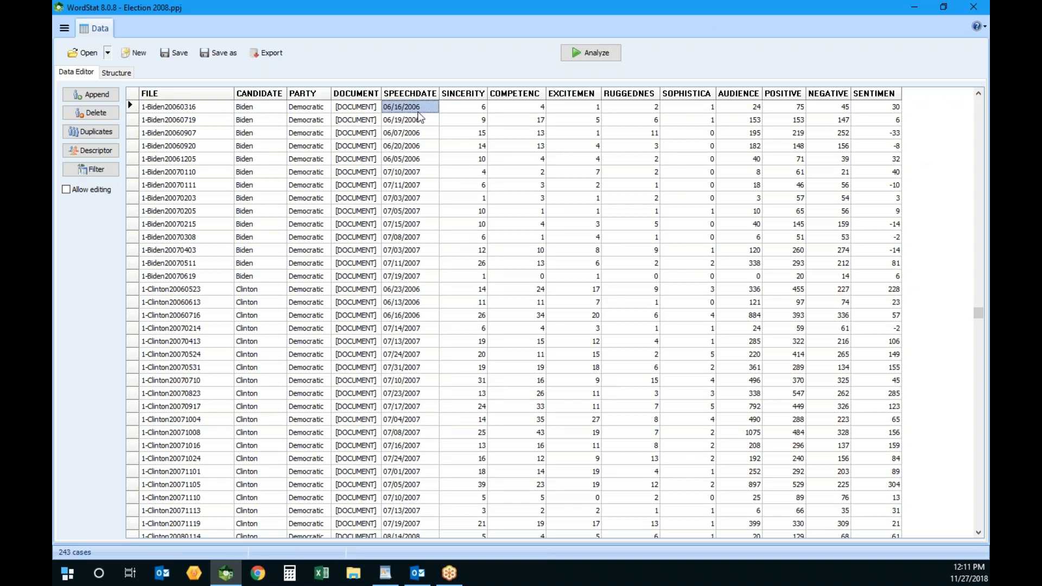
pyautogui.rightClick(419, 115)
pyautogui.click(435, 119)
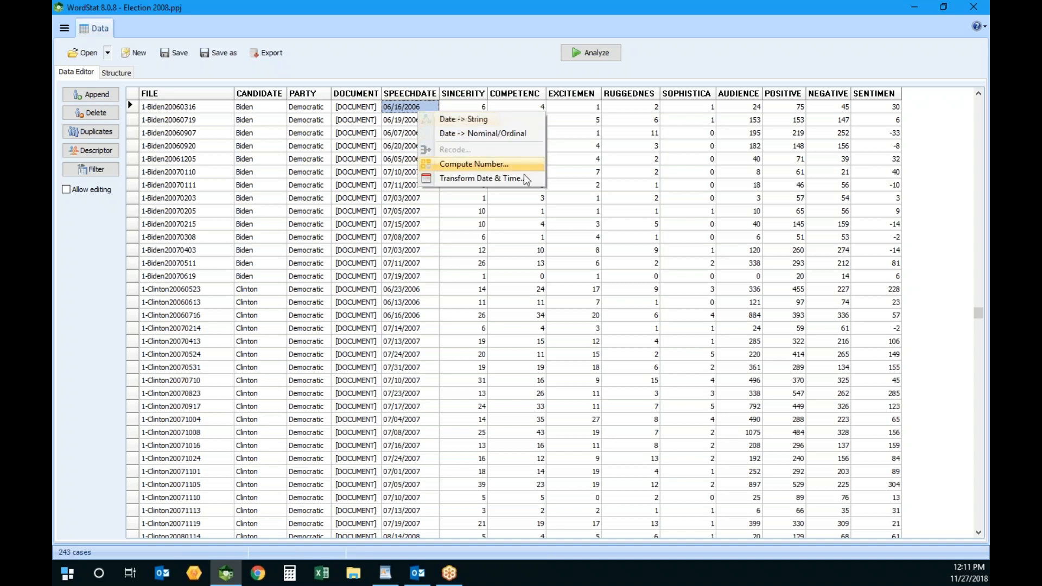
pyautogui.click(487, 179)
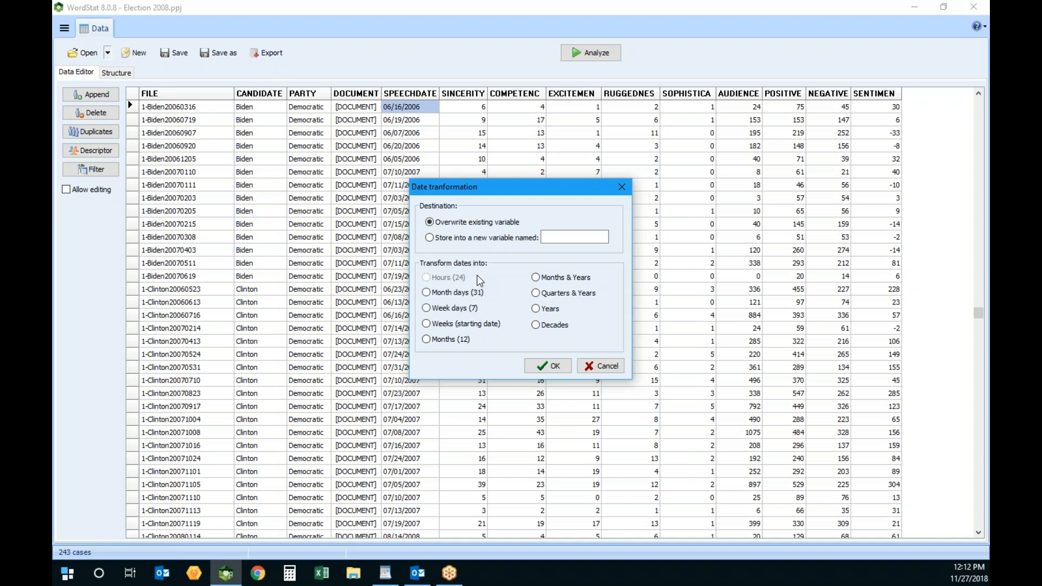
pyautogui.click(615, 373)
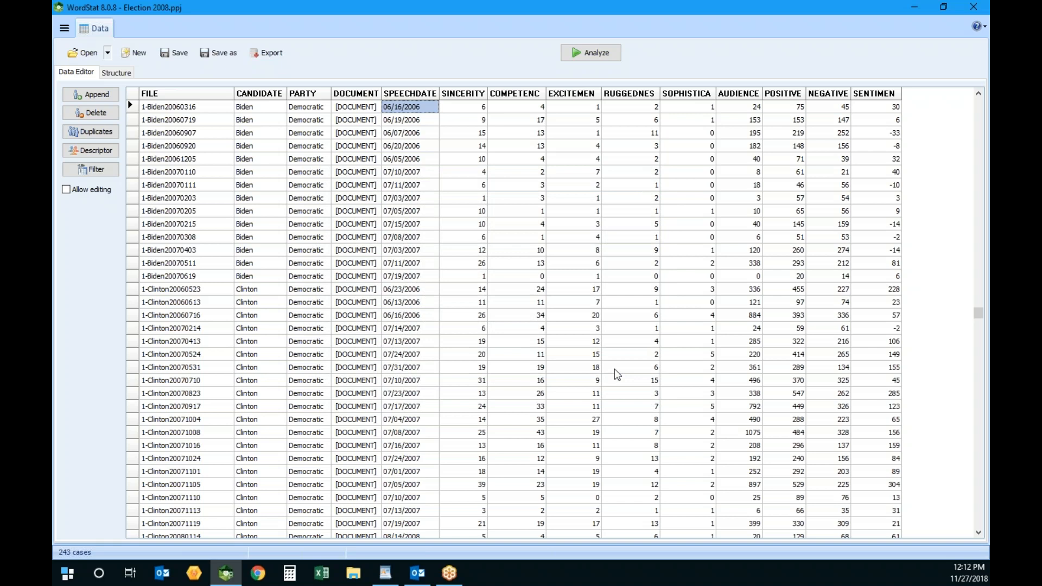
# - Inspect the AUDIENCE variable's properties and missing values settings from the project structure, and close the properties editor
pyautogui.click(128, 74)
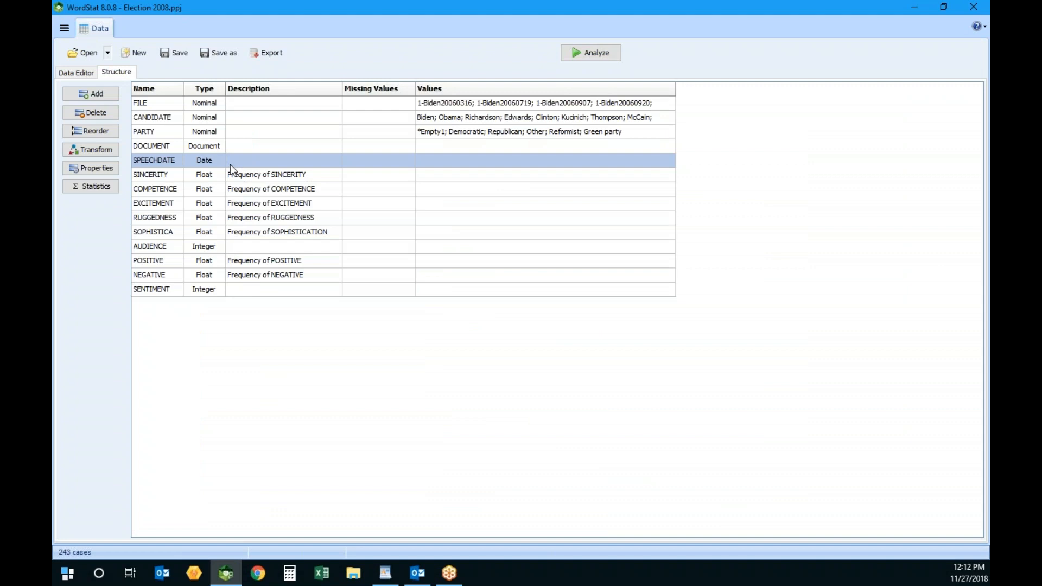
pyautogui.click(234, 248)
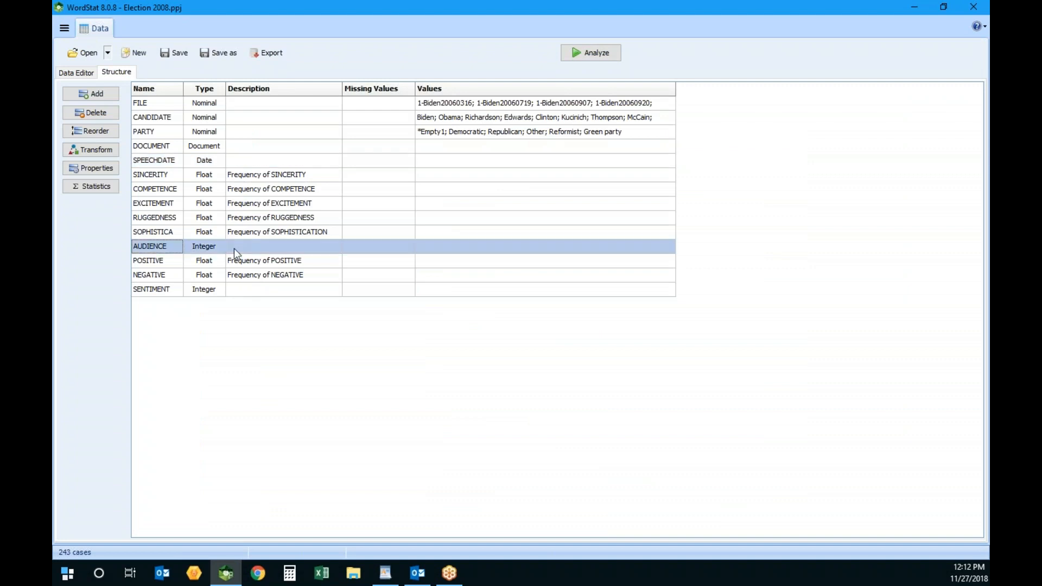
pyautogui.rightClick(233, 248)
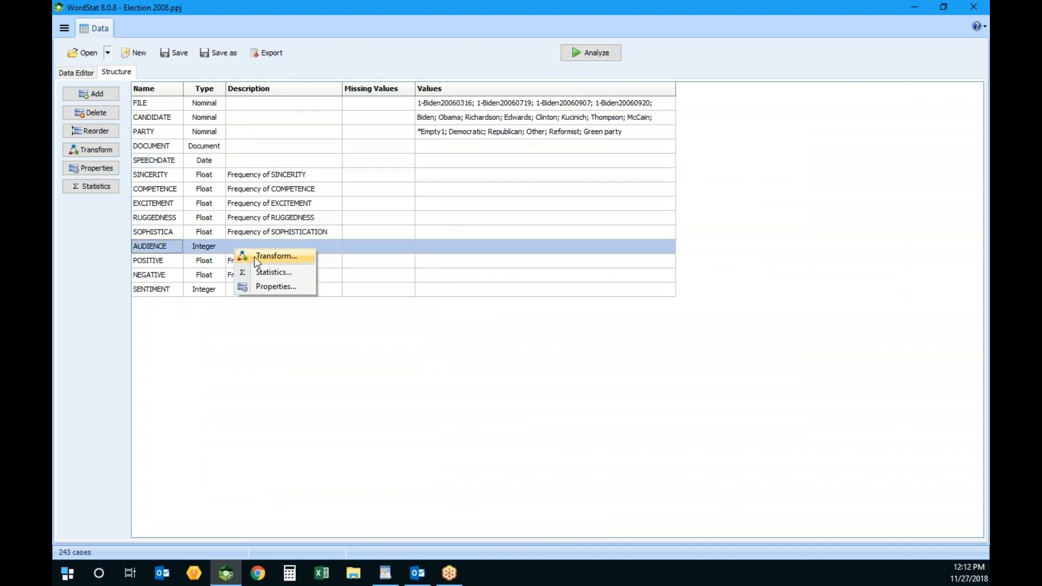
pyautogui.click(280, 286)
pyautogui.click(454, 168)
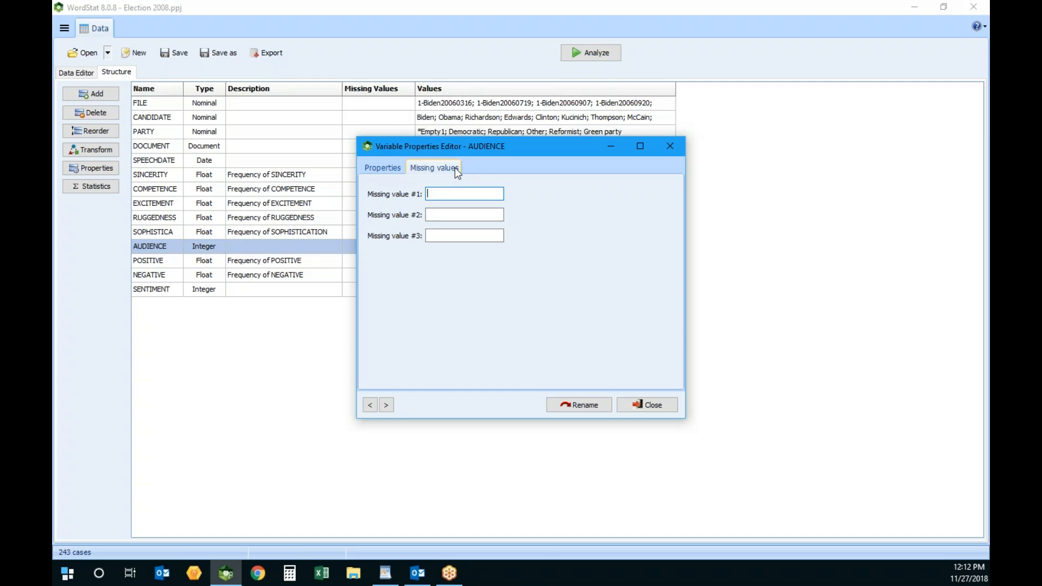
pyautogui.click(656, 406)
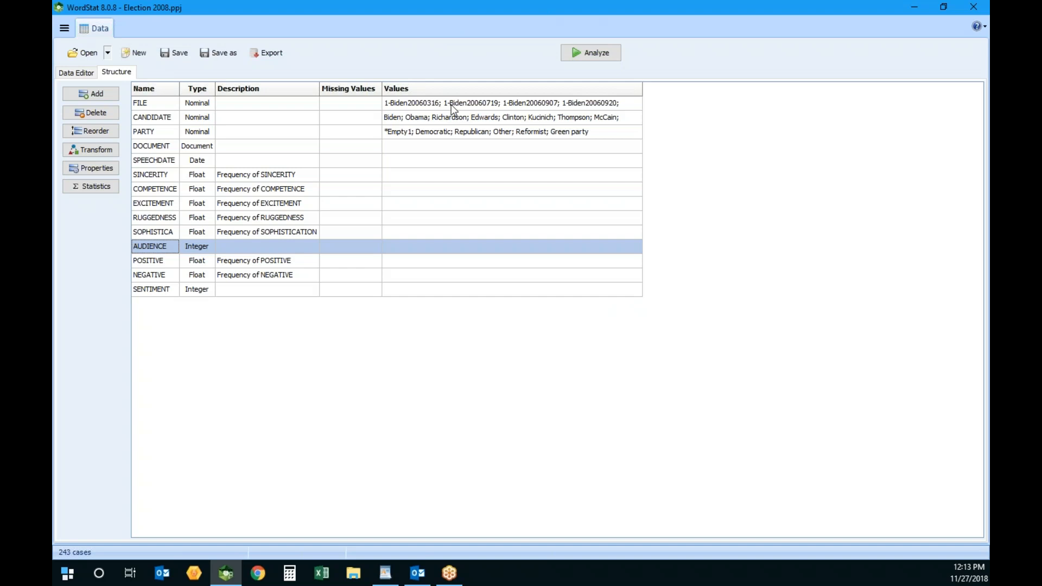
# - Set up an analysis of the DOCUMENT text variable in relation to CANDIDATE and PARTY only
pyautogui.click(595, 55)
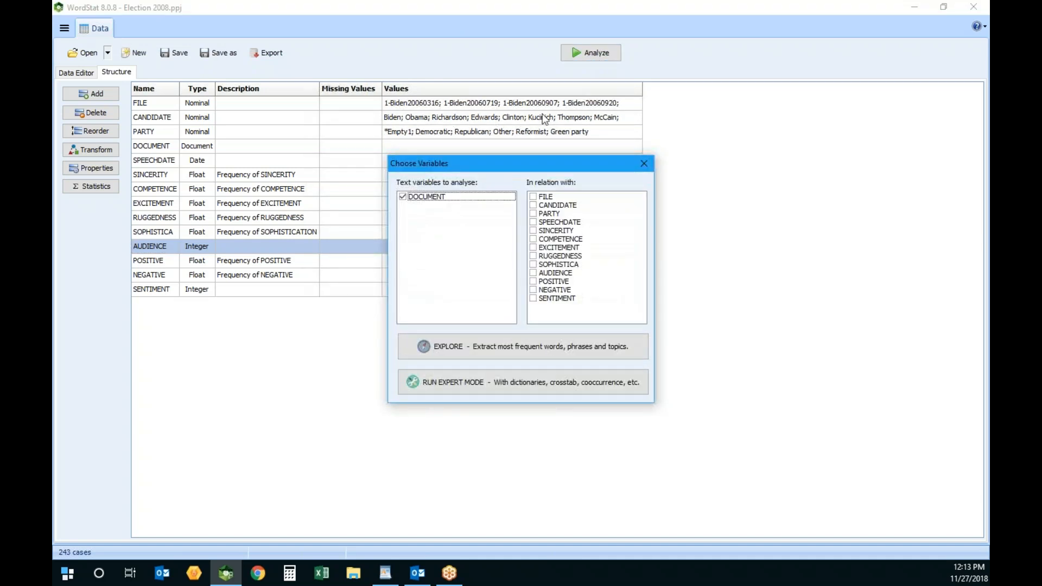
pyautogui.click(532, 196)
pyautogui.click(533, 205)
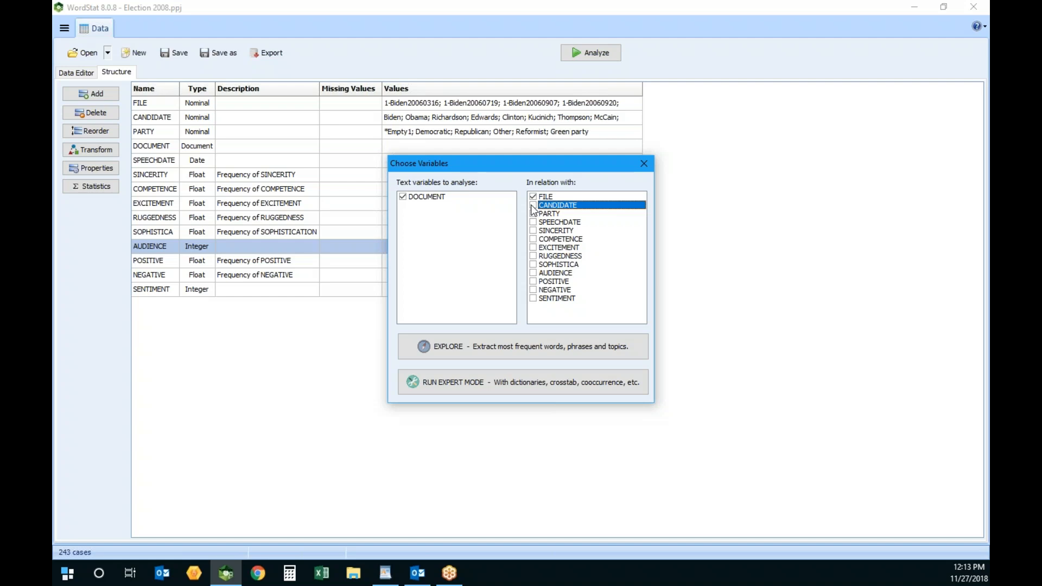
pyautogui.click(533, 214)
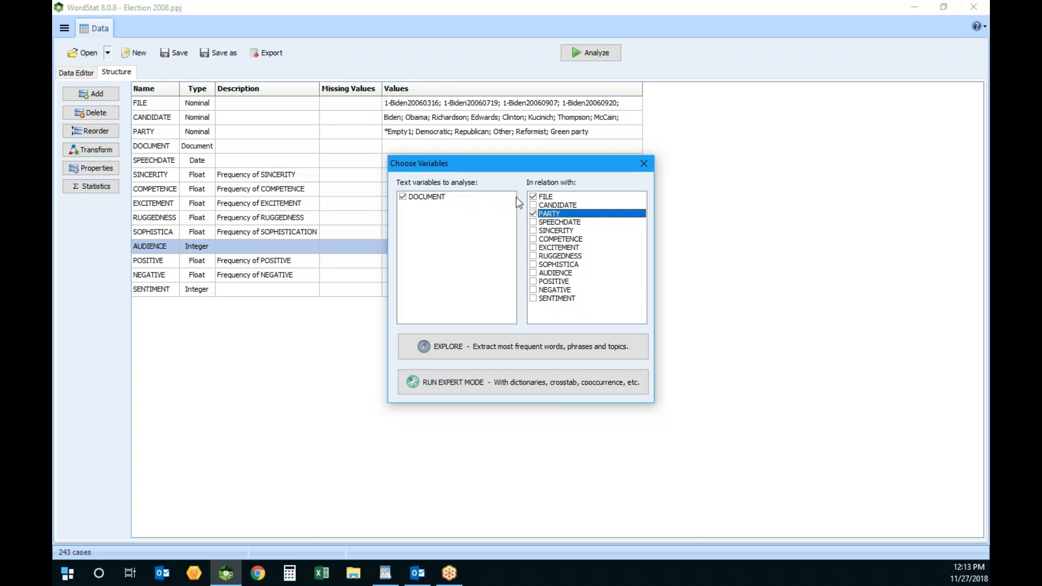
pyautogui.click(533, 197)
pyautogui.click(533, 205)
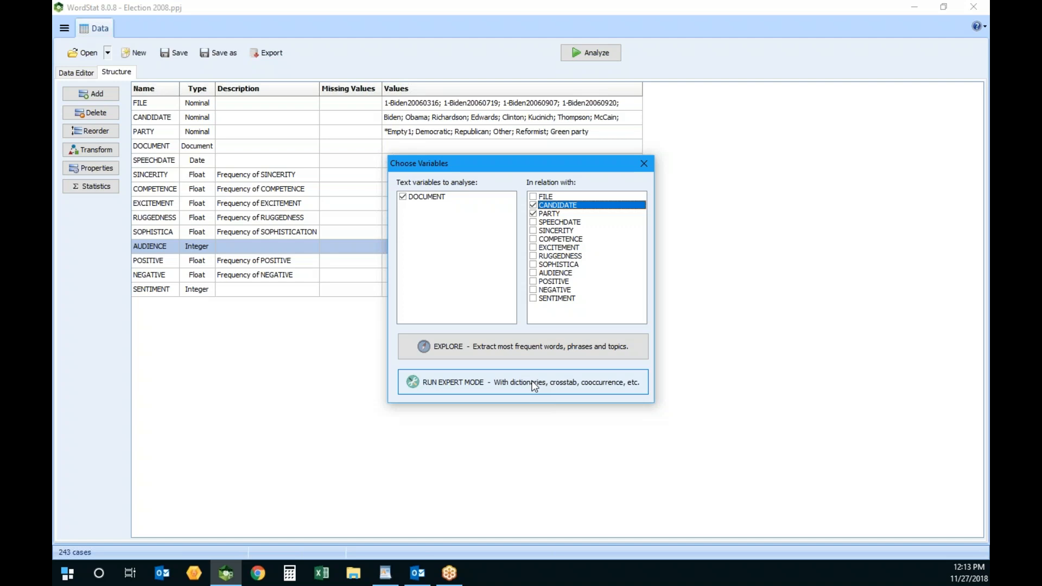
# - Run the analysis in Explore mode with English as the default language and 35 topics
pyautogui.click(531, 354)
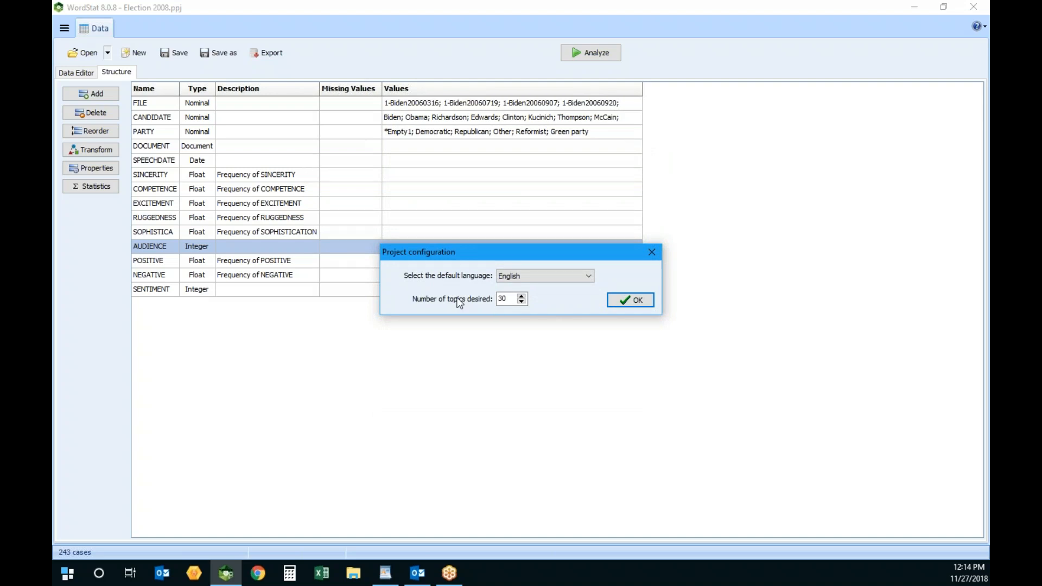
pyautogui.click(521, 296)
pyautogui.click(521, 296)
pyautogui.click(522, 302)
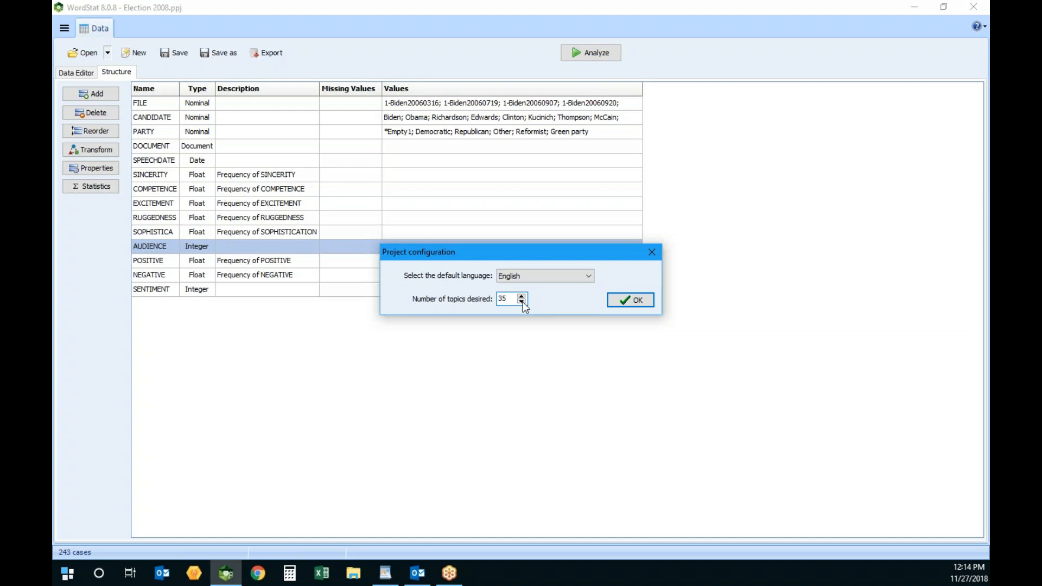
pyautogui.click(628, 300)
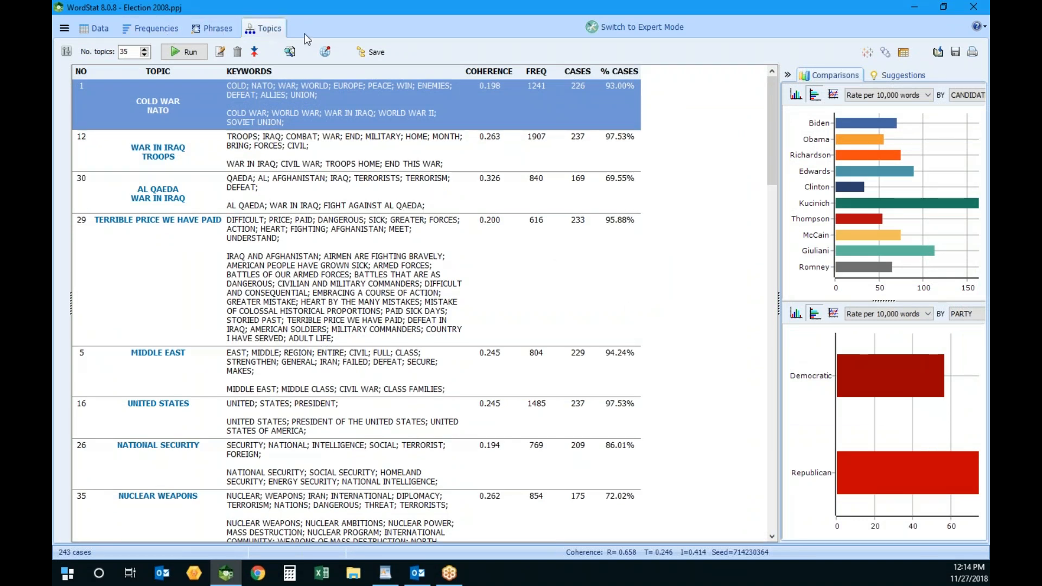
# - Compare the word frequencies of AMERICA, WAR and HEALTH across candidates and parties
pyautogui.click(172, 29)
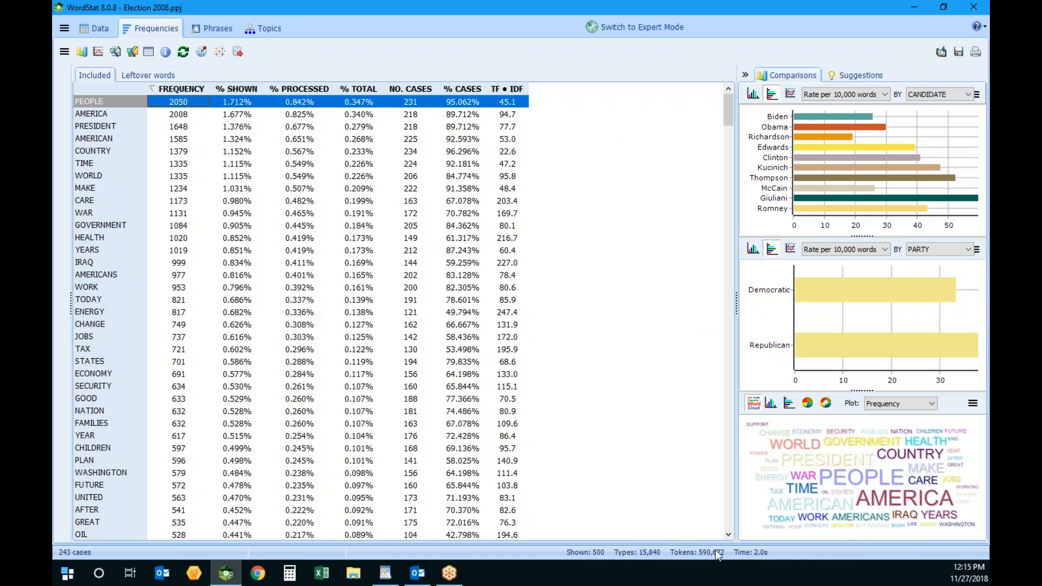
pyautogui.click(214, 114)
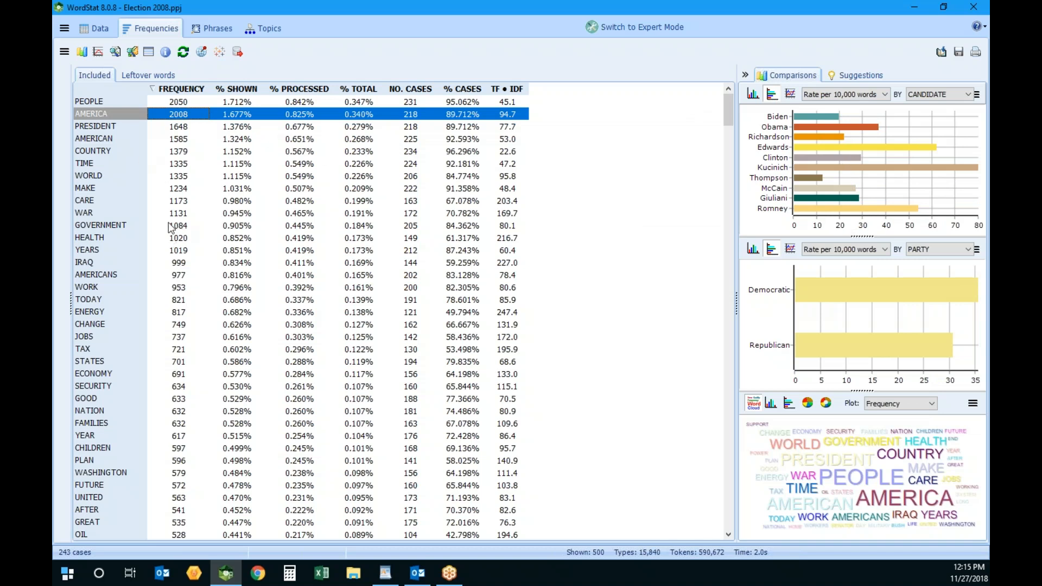
pyautogui.click(184, 214)
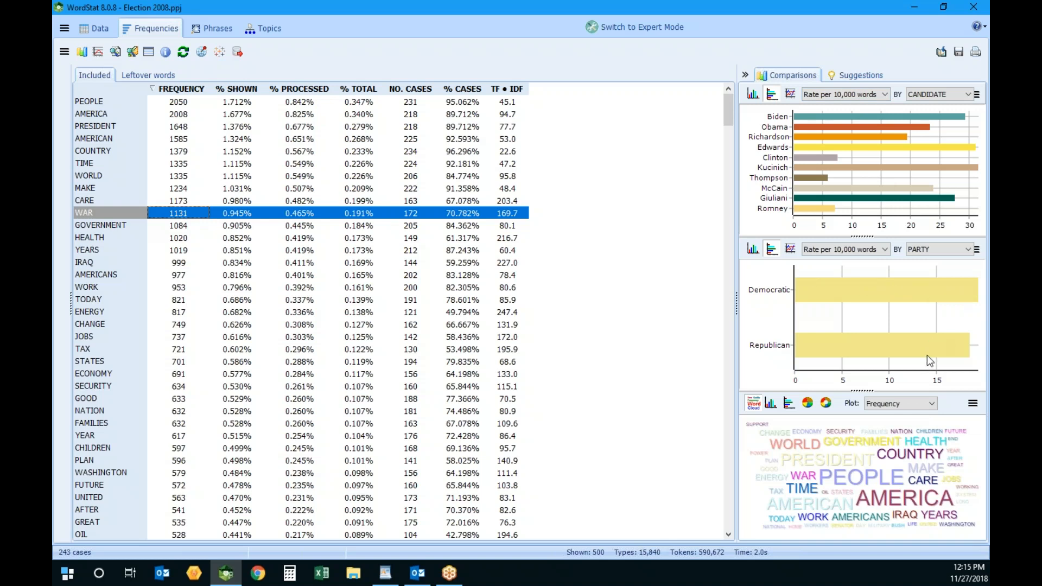
pyautogui.click(175, 239)
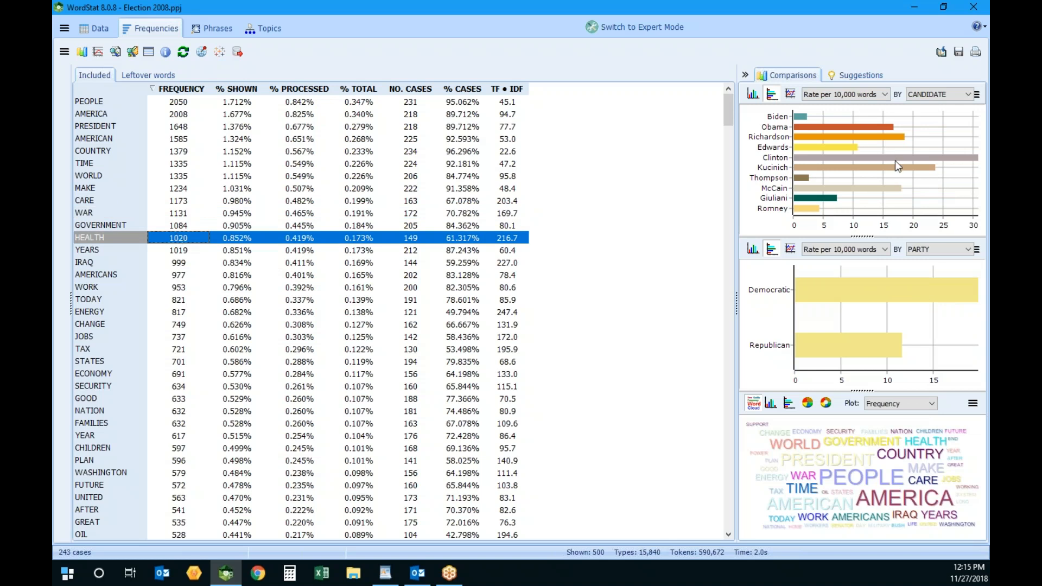
# - Retrieve the text passages in which Clinton mentions HEALTH, and close the retrieval results
pyautogui.rightClick(465, 238)
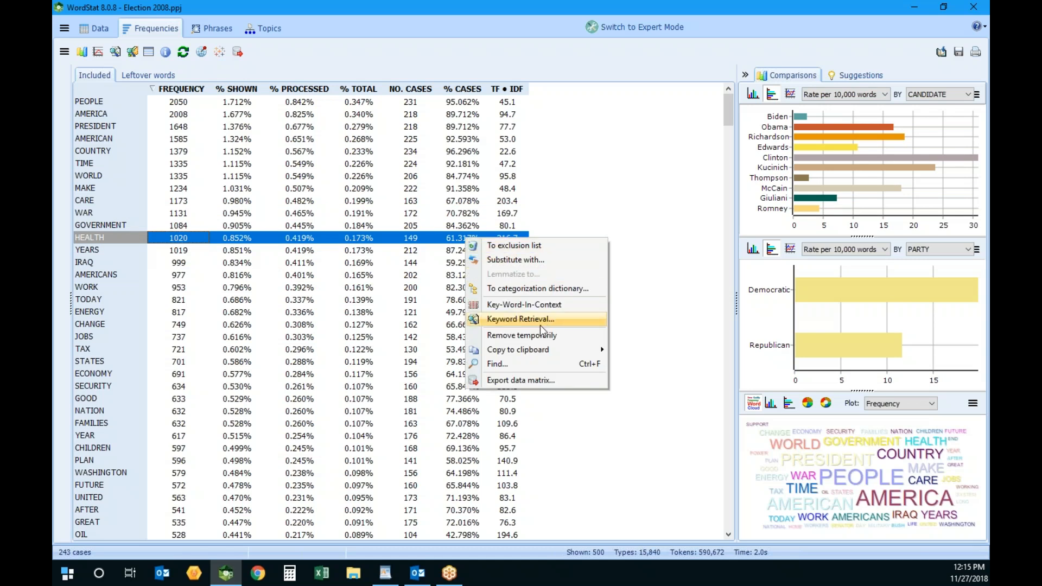
pyautogui.click(880, 157)
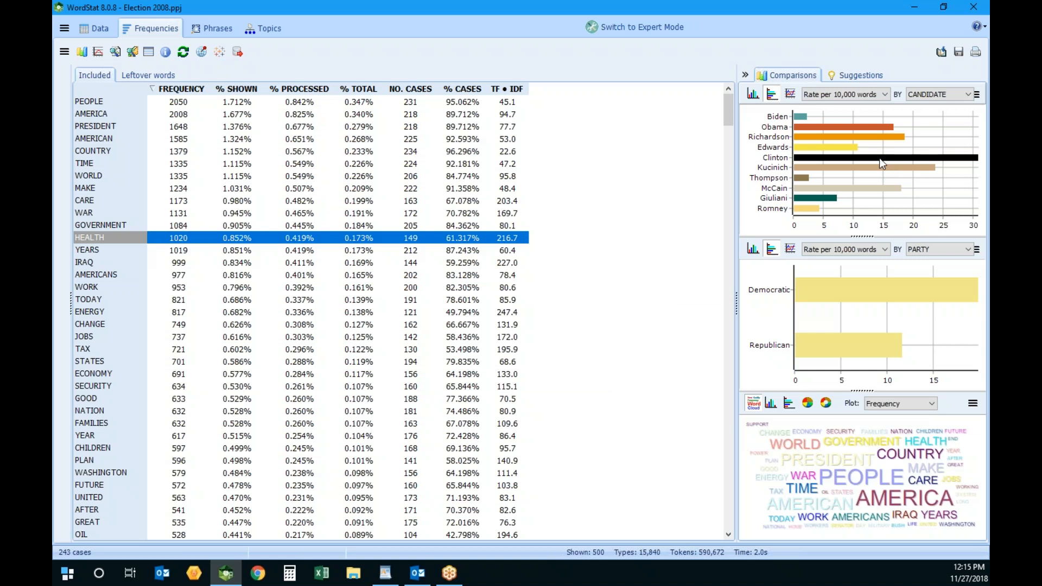
pyautogui.rightClick(880, 160)
pyautogui.click(891, 232)
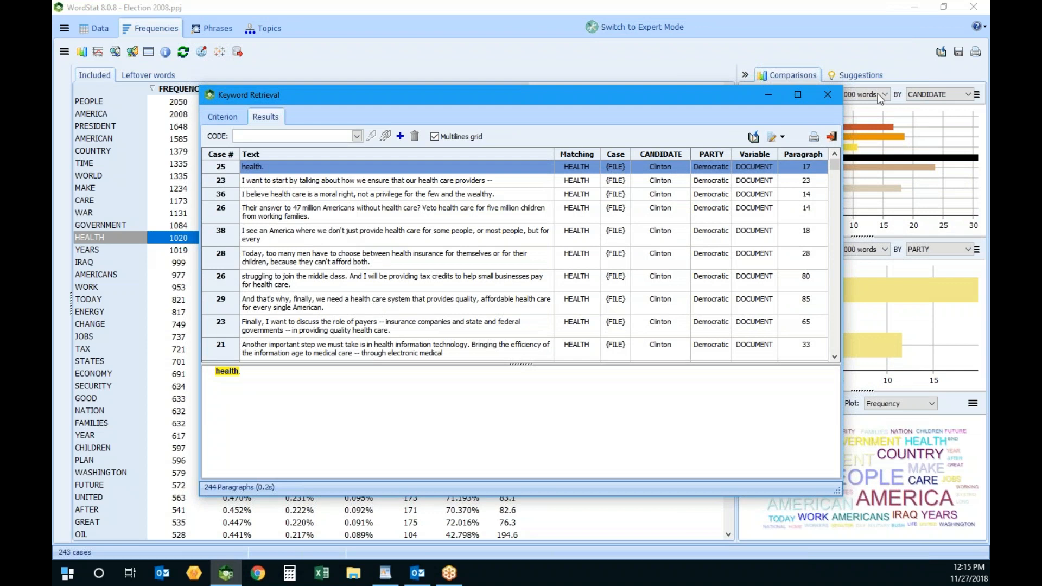
pyautogui.click(830, 97)
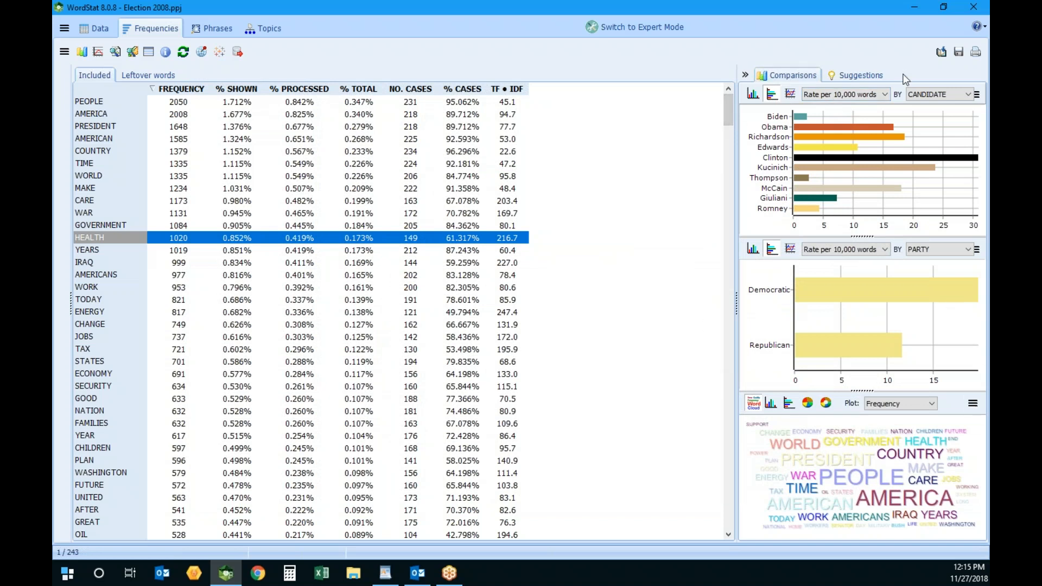
# - Examine the suggested synonyms and related words for HEALTH, WAR and ECONOMY, and return to the comparison charts
pyautogui.click(868, 77)
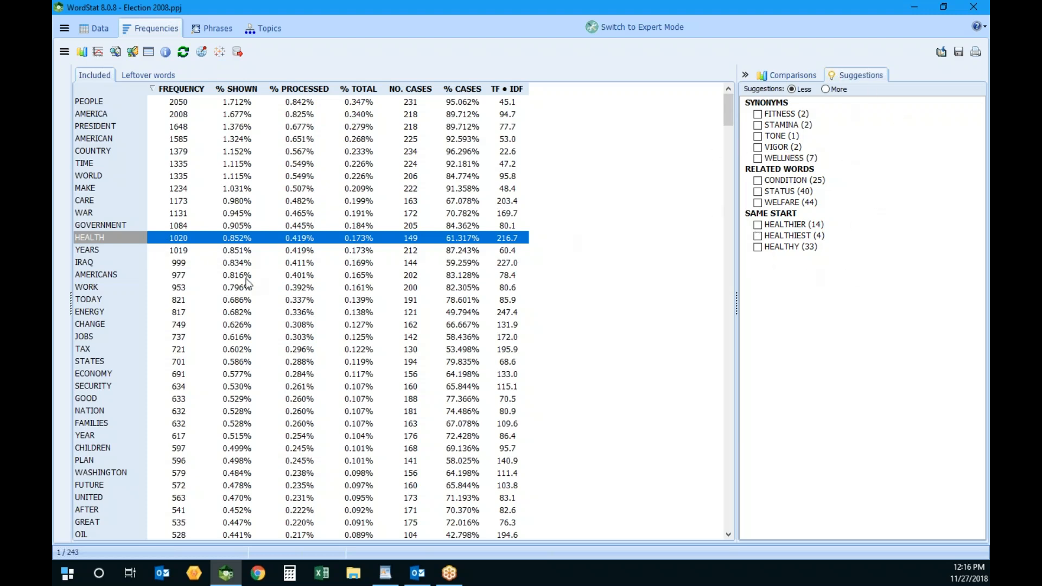
pyautogui.click(188, 213)
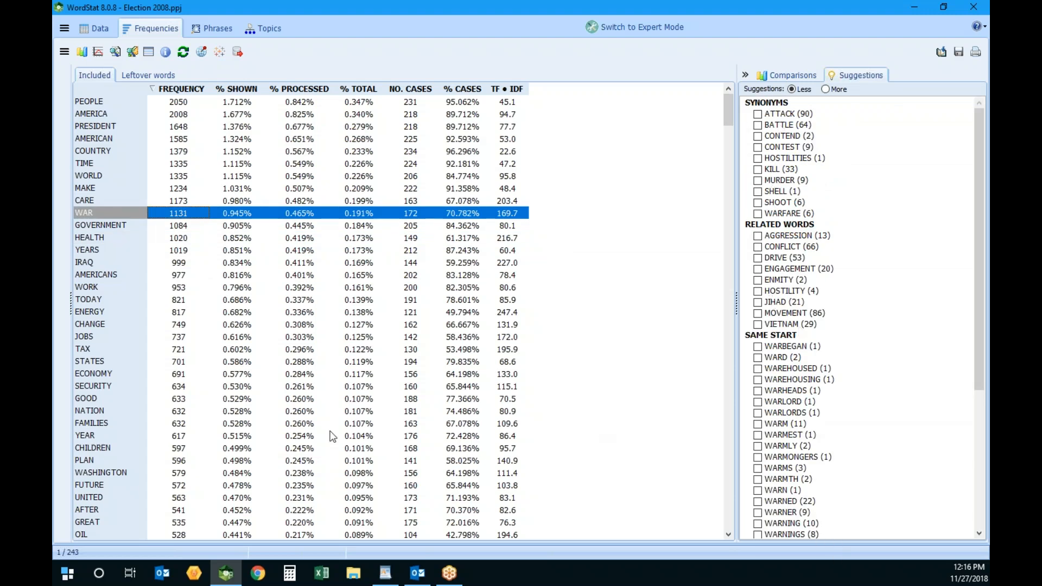
pyautogui.click(187, 375)
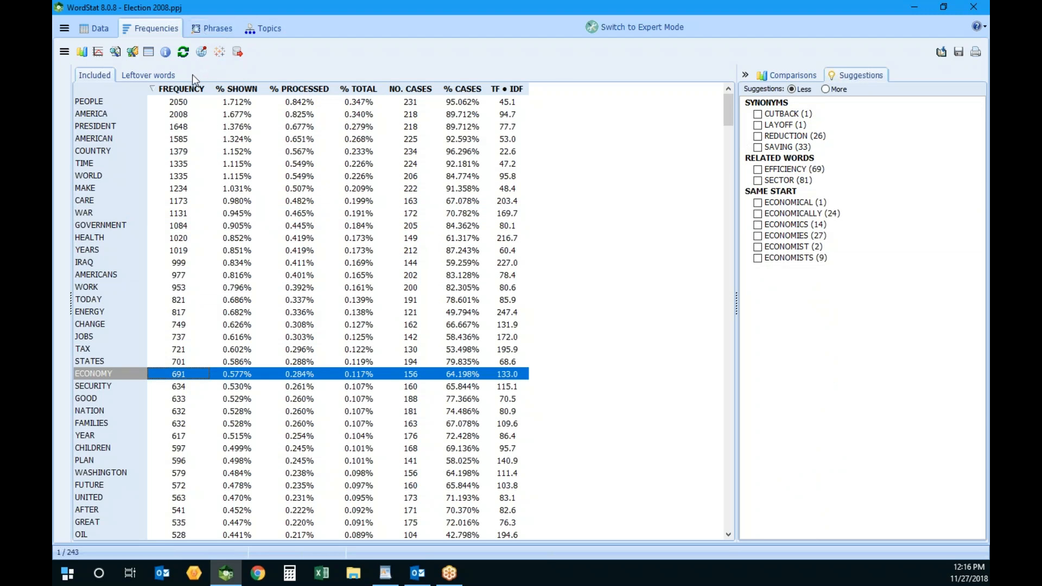
pyautogui.click(792, 77)
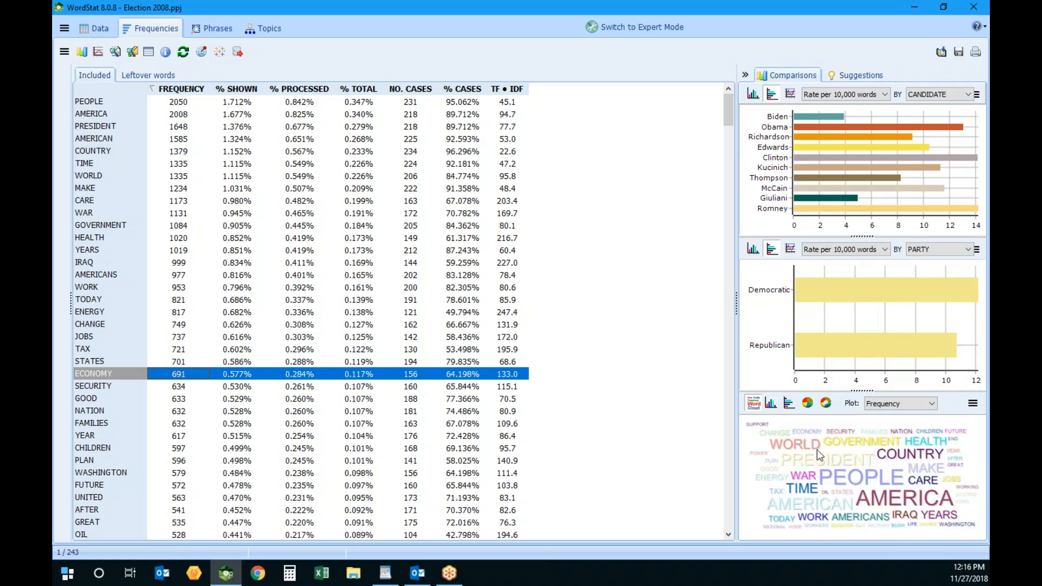
# - Create a word cloud of the most frequent words from PEOPLE through LIFE, and reposition and enlarge its window
pyautogui.moveTo(198, 102); pyautogui.dragTo(263, 524)
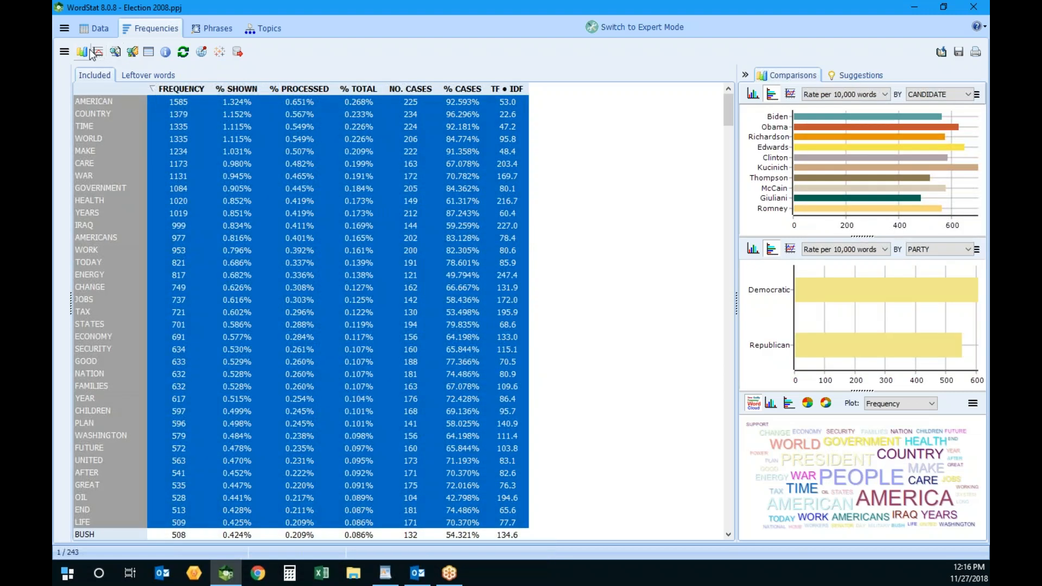
pyautogui.click(82, 52)
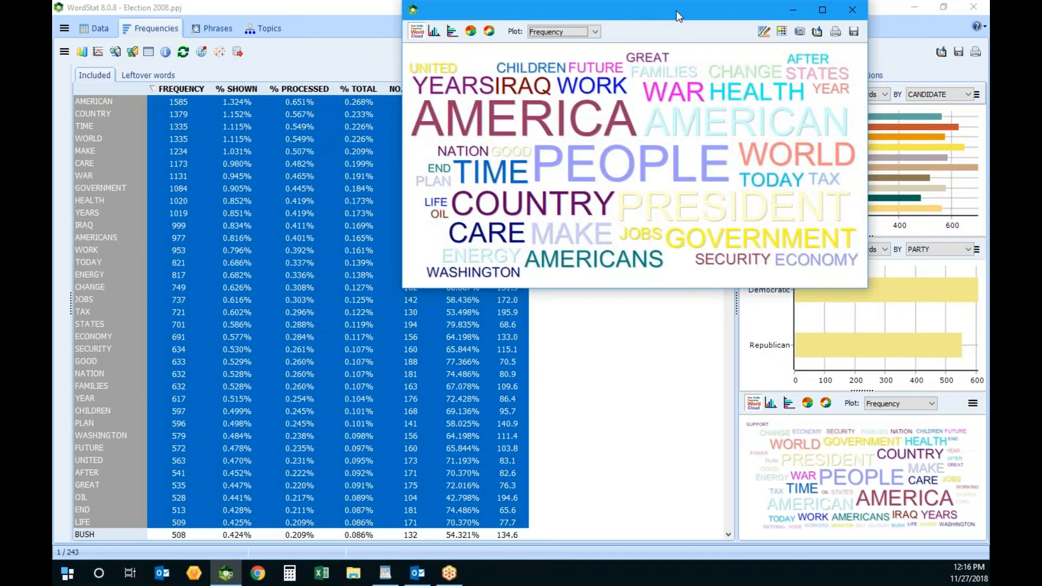
pyautogui.moveTo(676, 11); pyautogui.dragTo(474, 149)
pyautogui.moveTo(658, 426); pyautogui.dragTo(778, 525)
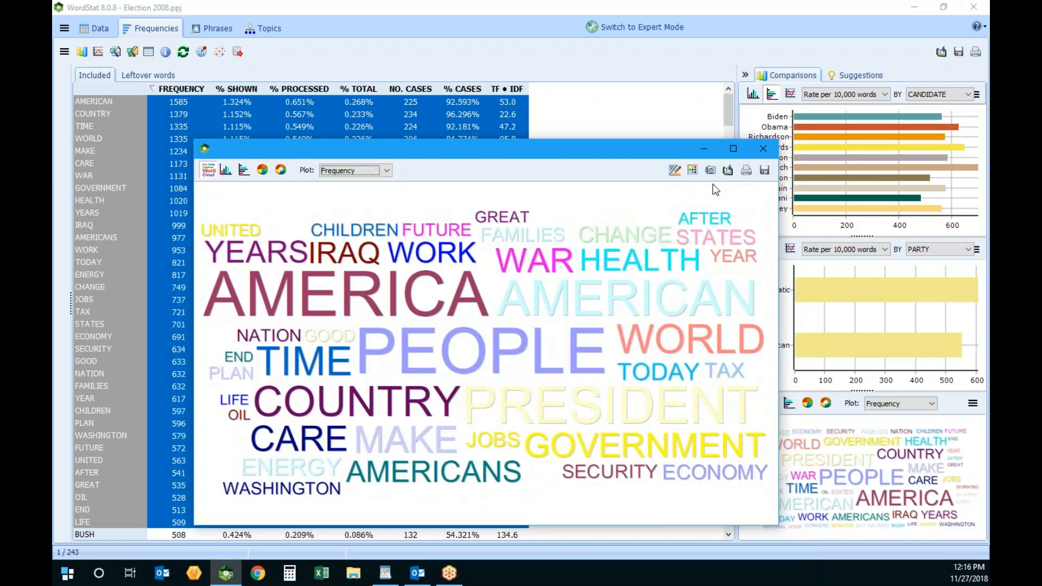
# - Set the word cloud's form to Ellipse and its starting position to Random, keeping the options clear of the cloud
pyautogui.click(677, 174)
pyautogui.click(489, 246)
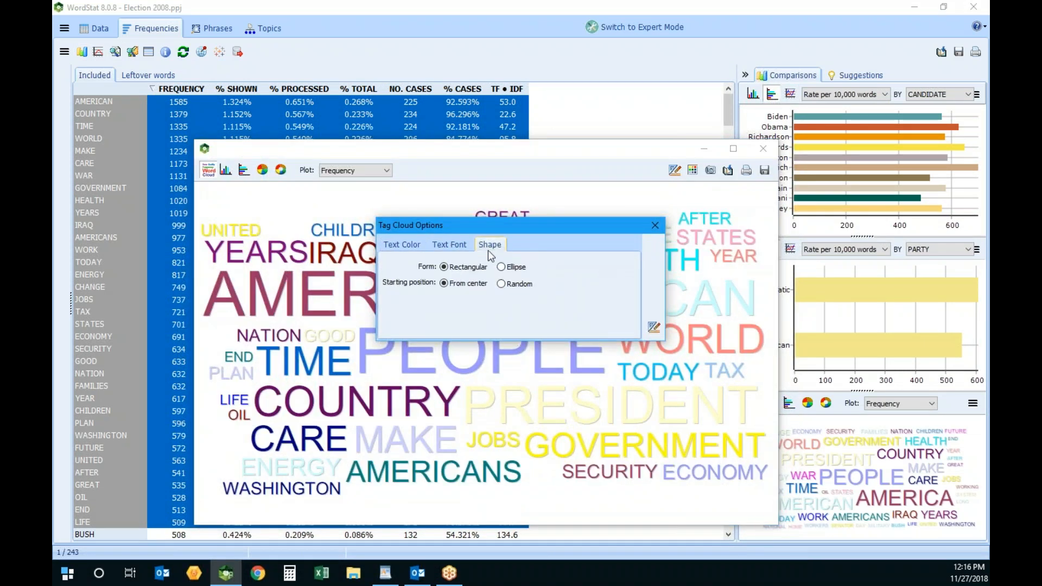
pyautogui.click(500, 267)
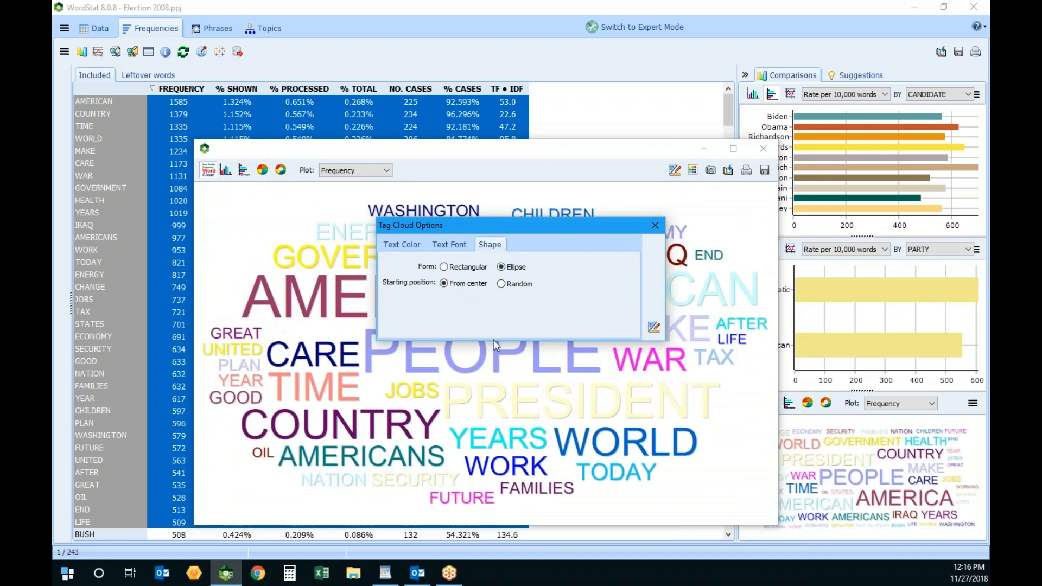
pyautogui.moveTo(580, 229); pyautogui.dragTo(461, 73)
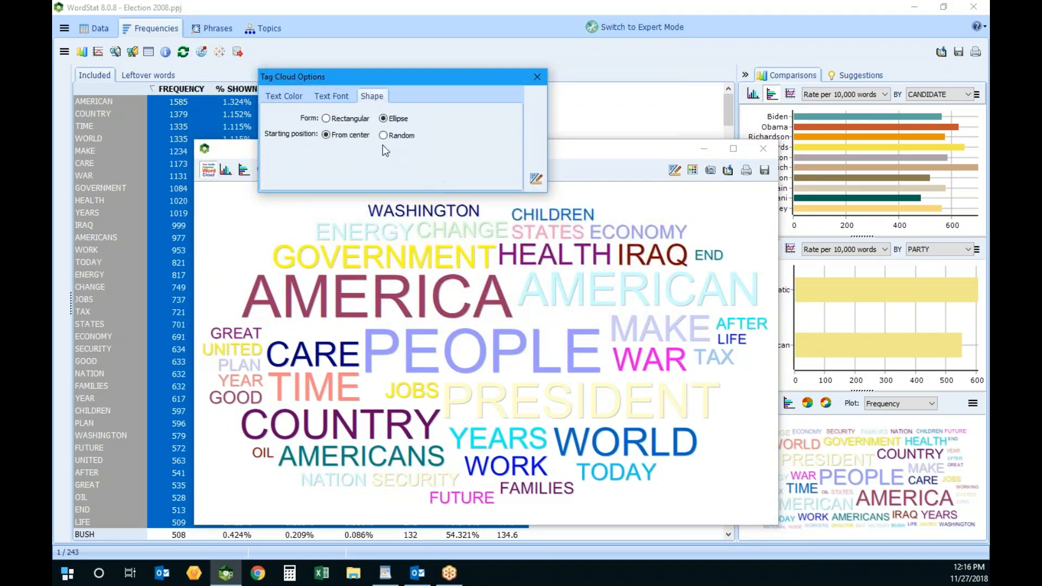
pyautogui.click(393, 135)
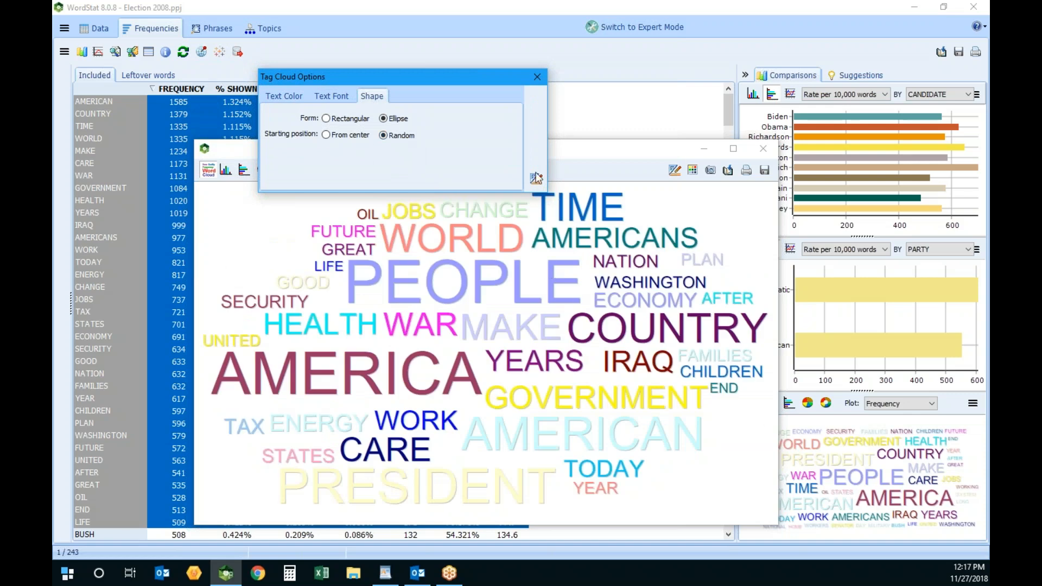
# - Close the word cloud options, retrieve the text passages for WAR from the cloud, and close the retrieval results
pyautogui.click(537, 77)
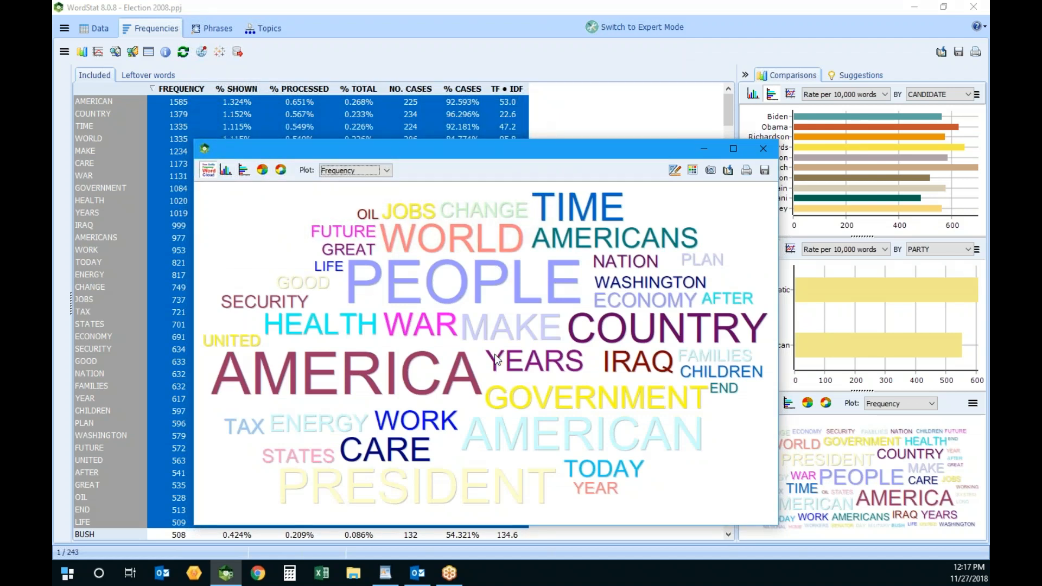
pyautogui.rightClick(427, 332)
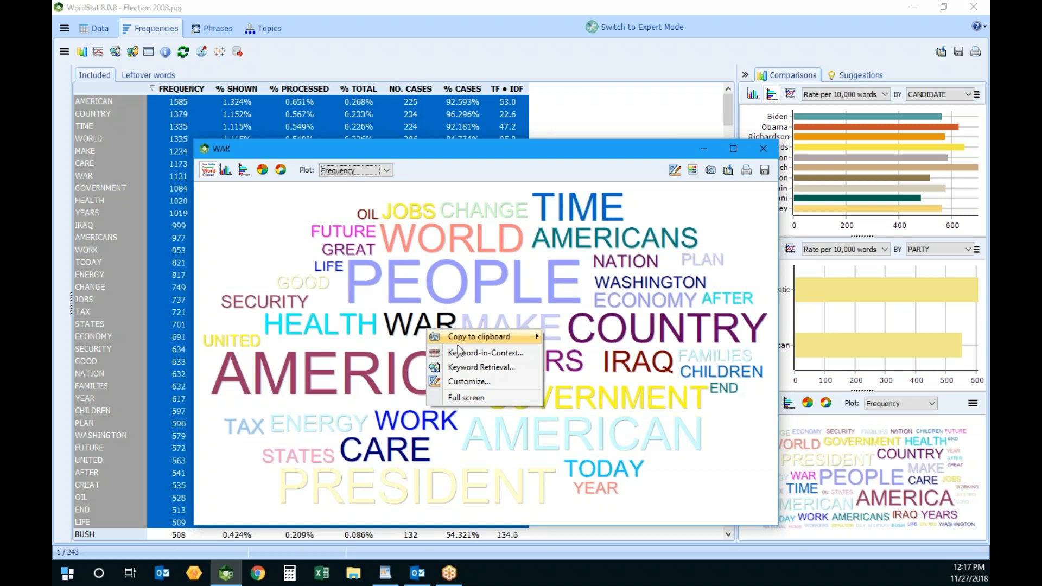
pyautogui.click(477, 367)
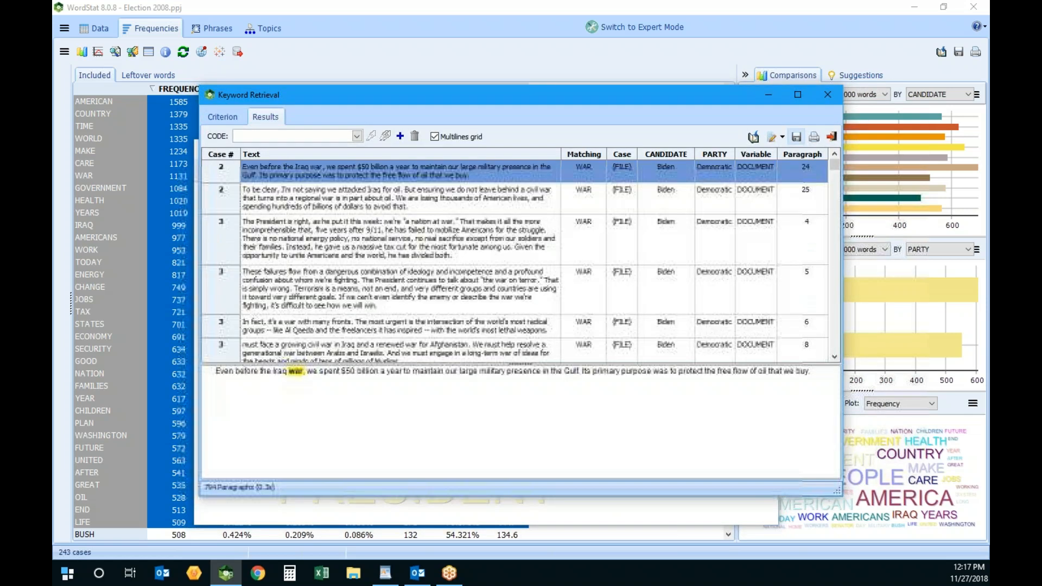
pyautogui.click(827, 95)
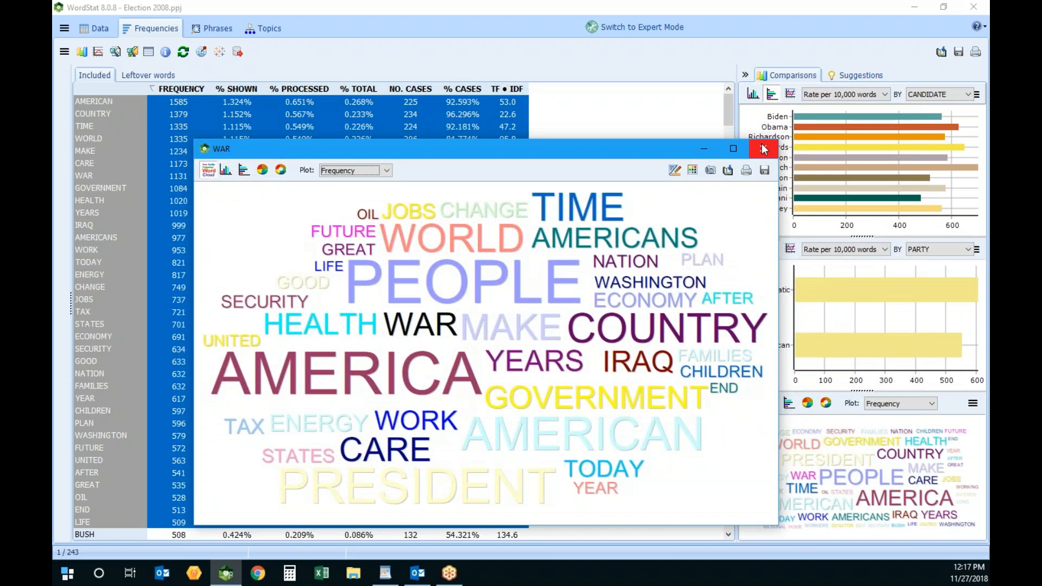
# - View the keyword distribution as a donut chart and as a pie chart, and close the chart window
pyautogui.click(281, 171)
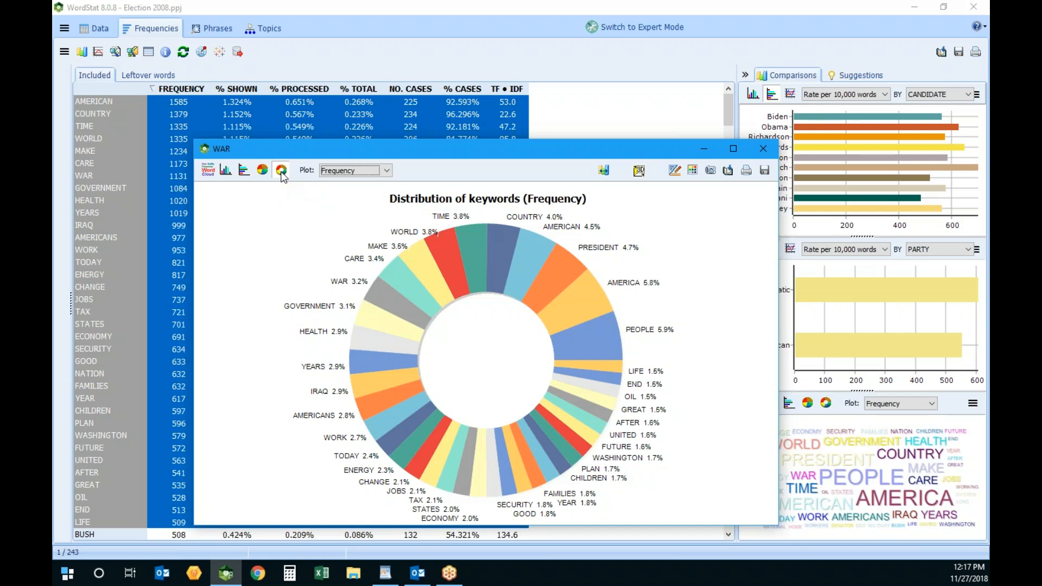
pyautogui.click(263, 170)
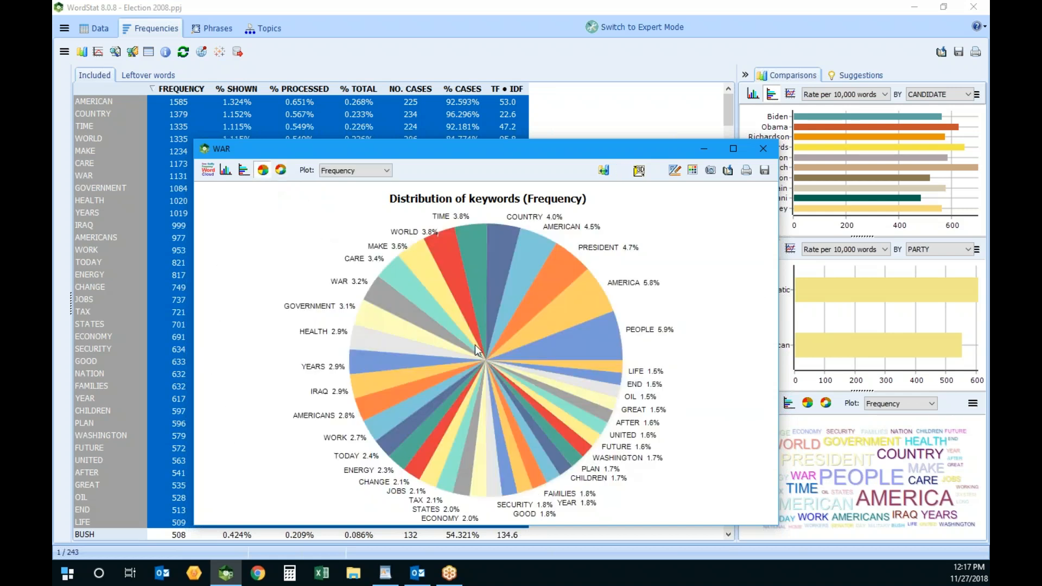
pyautogui.click(281, 171)
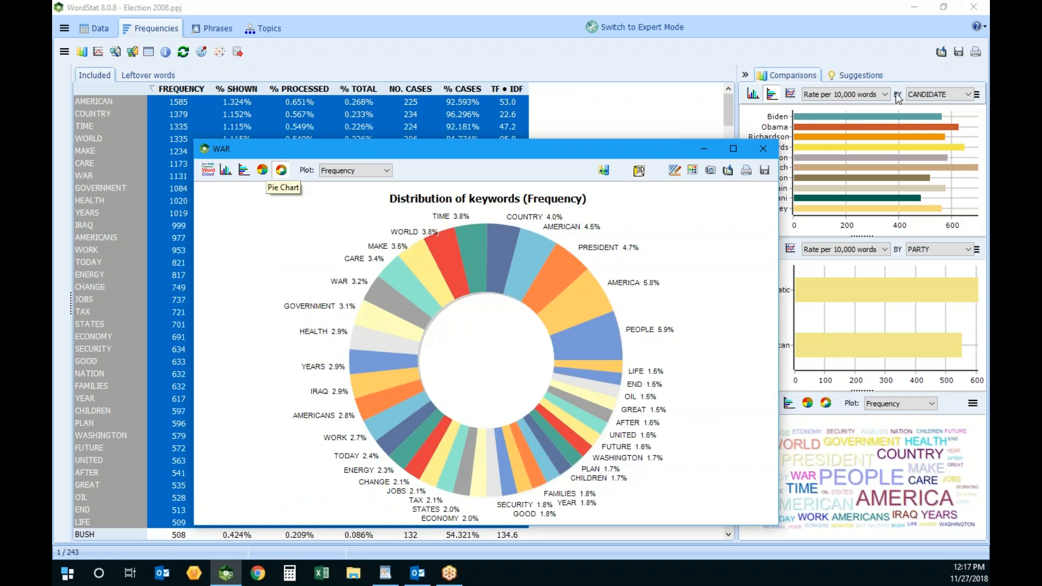
pyautogui.click(764, 149)
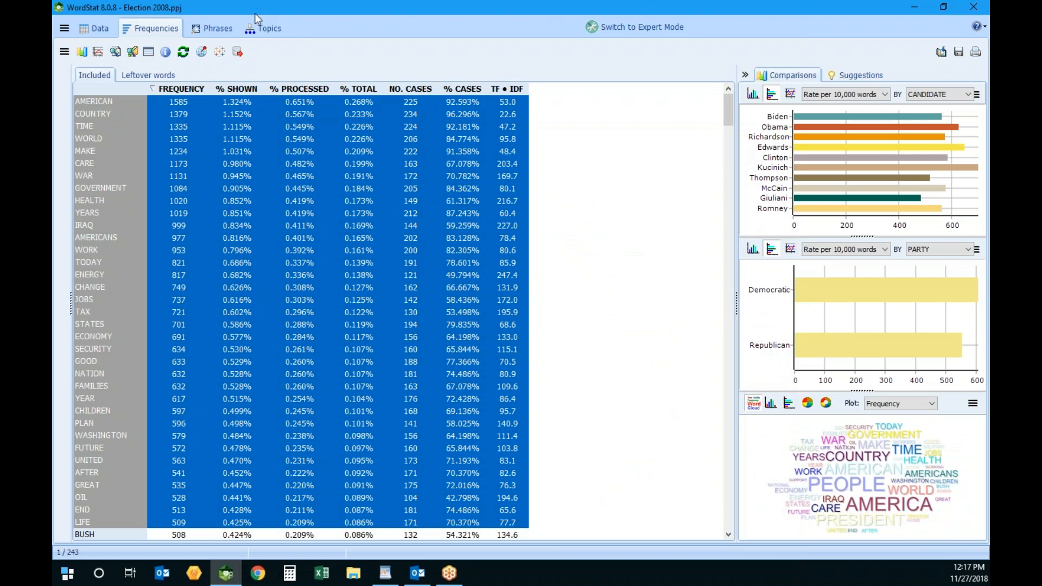
# - Compare the phrases MIDDLE CLASS, AL QAEDA and CLIMATE CHANGE by candidate and party, and examine the phrase overlaps of CLIMATE CHANGE and HEALTH CARE
pyautogui.click(212, 28)
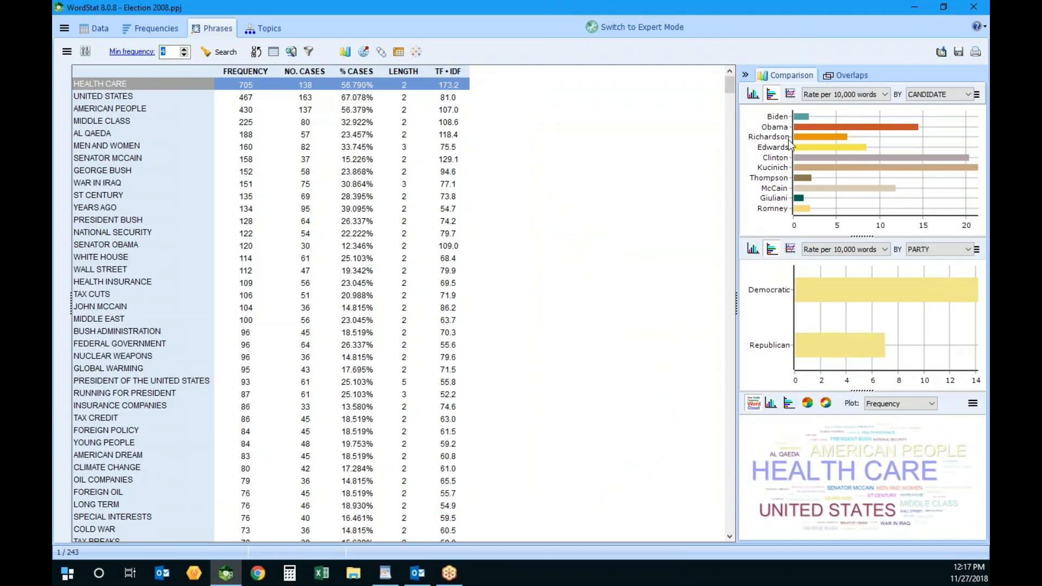
pyautogui.click(123, 123)
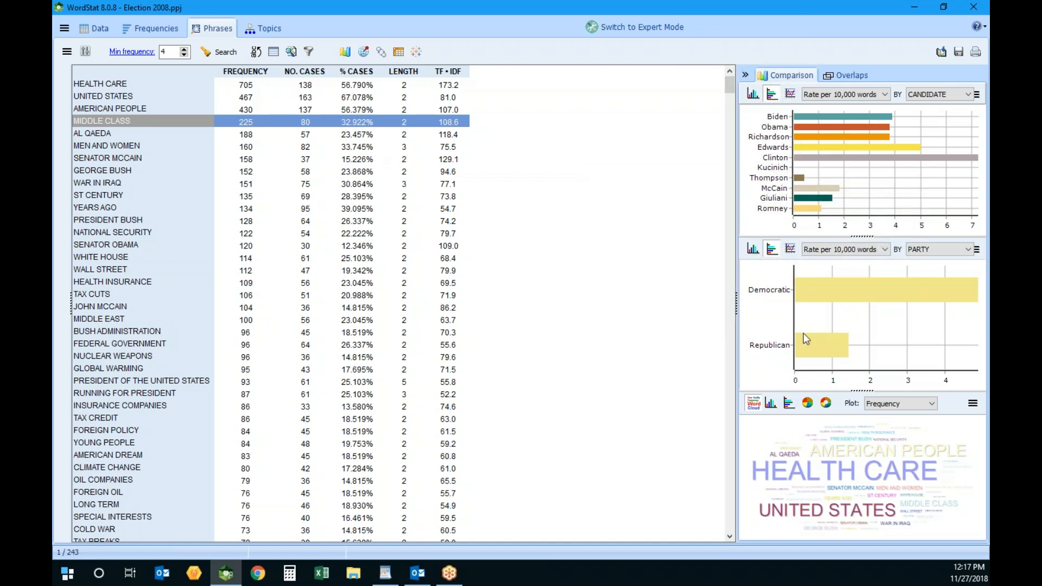
pyautogui.click(170, 134)
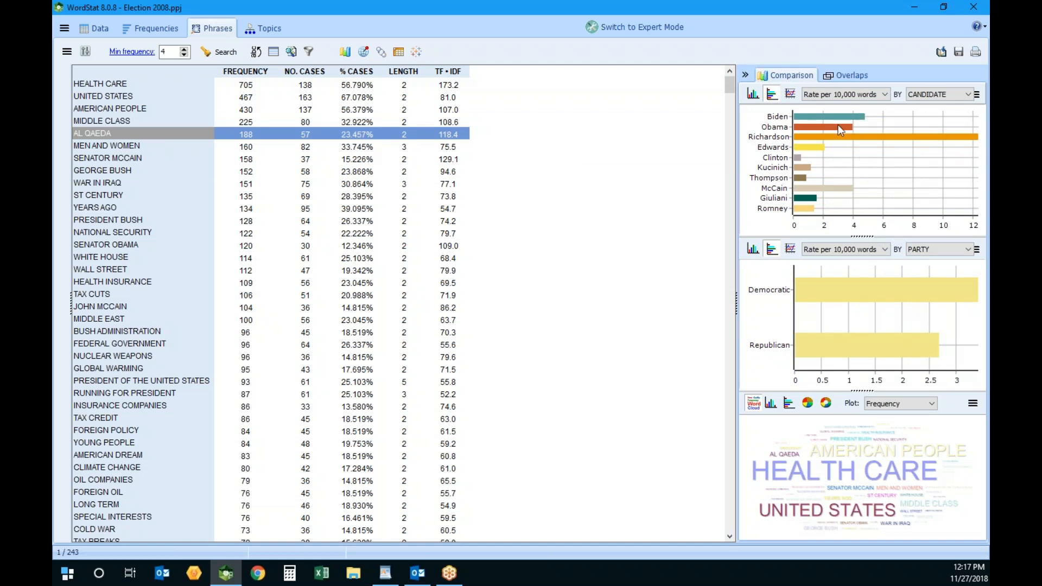
pyautogui.click(250, 468)
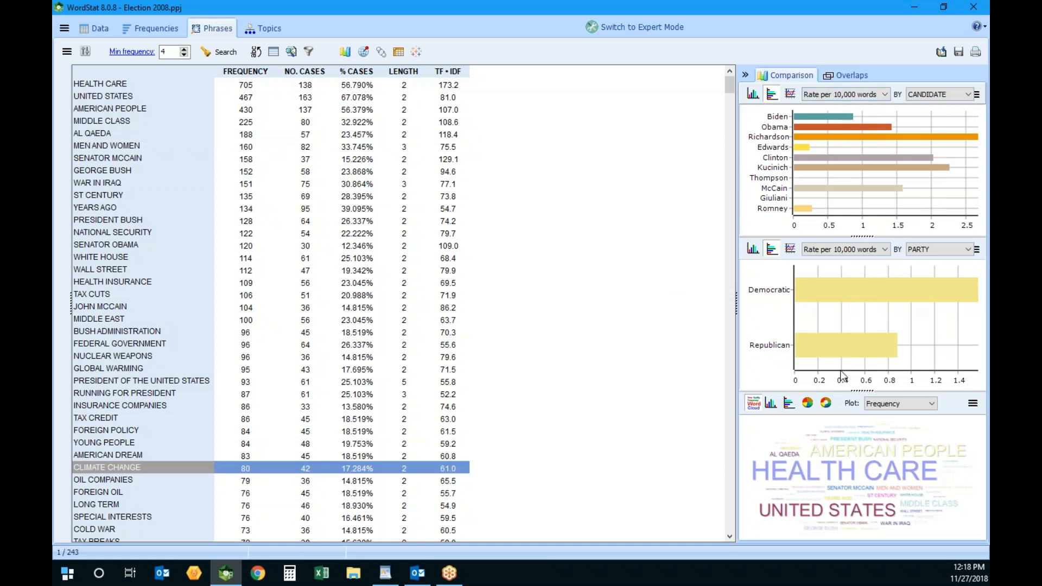
pyautogui.click(824, 189)
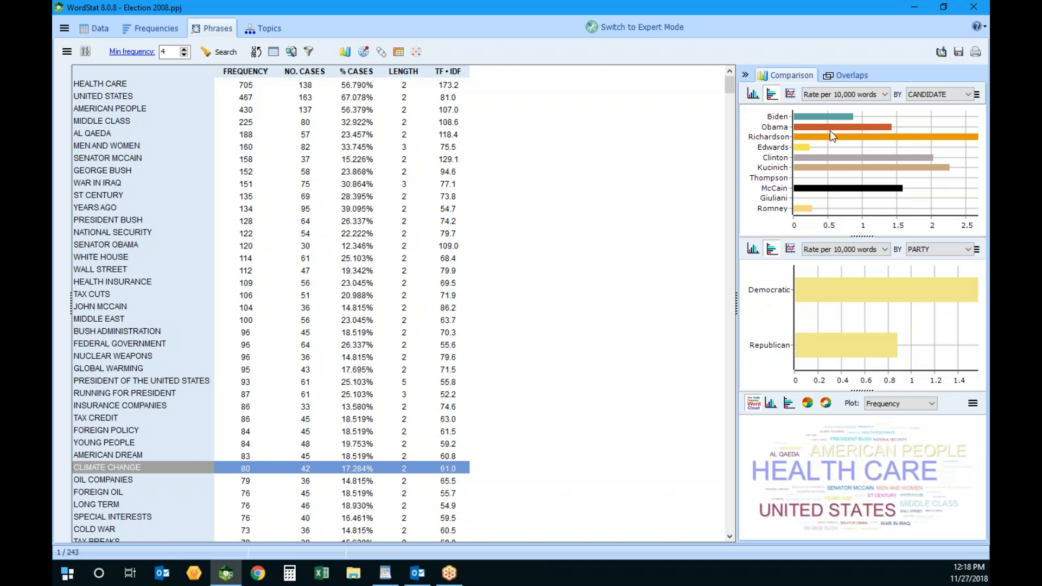
pyautogui.click(850, 76)
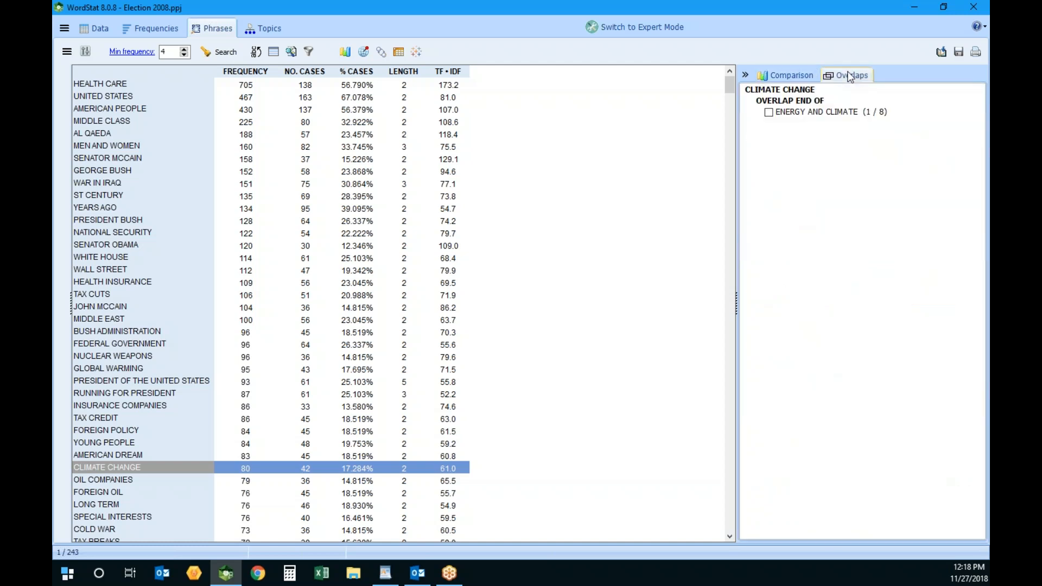
pyautogui.click(293, 86)
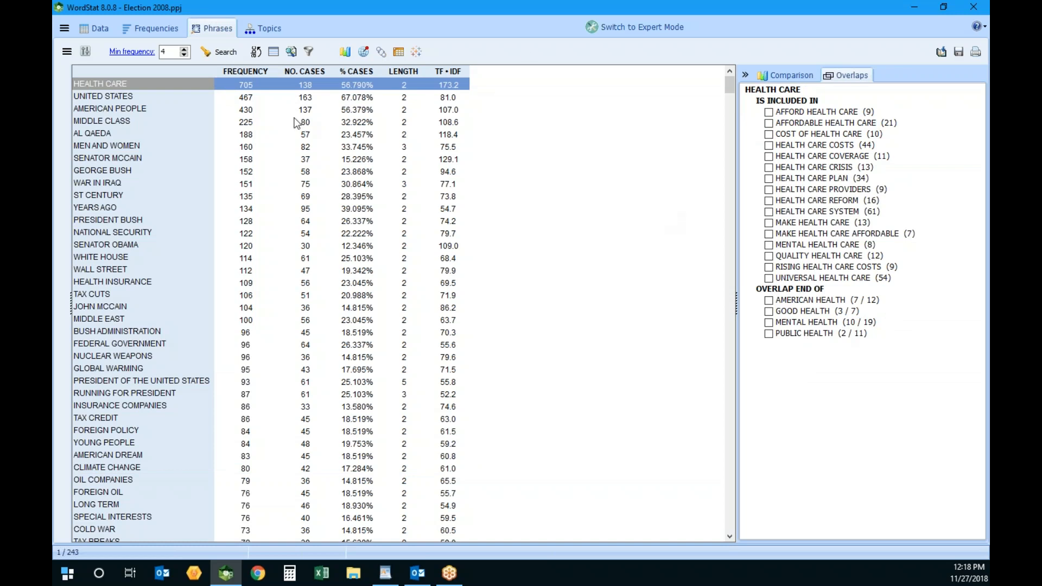
# - Review the extracted topics and their keywords from COLD WAR NATO through the tax and health care topics
pyautogui.click(278, 32)
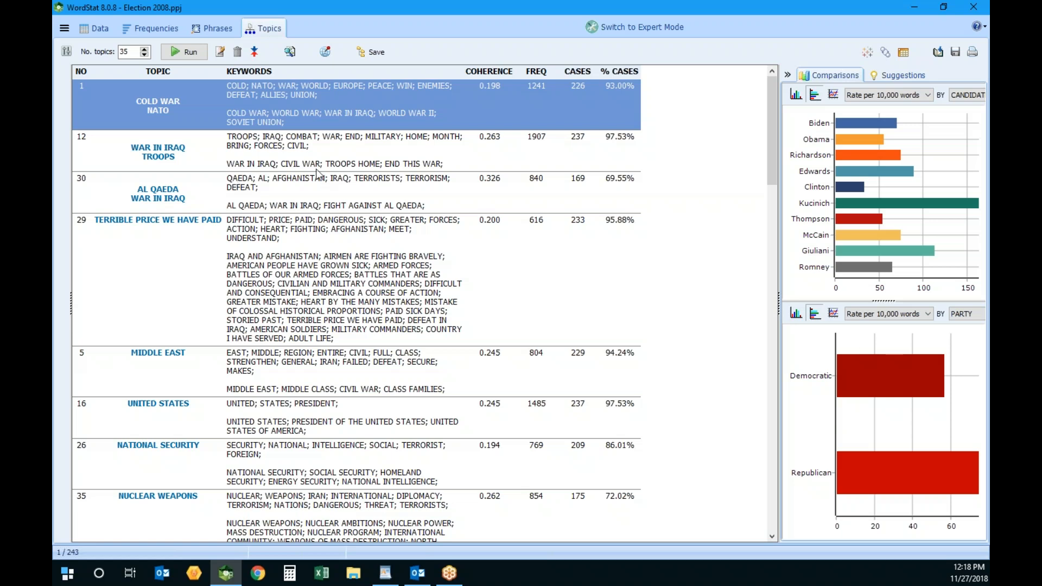
pyautogui.click(773, 519)
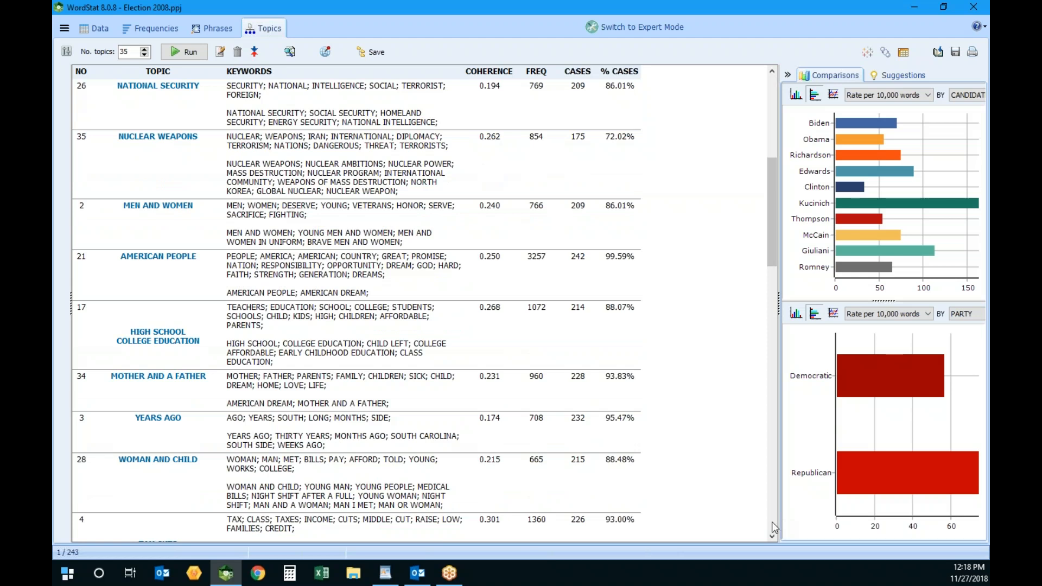
pyautogui.click(771, 522)
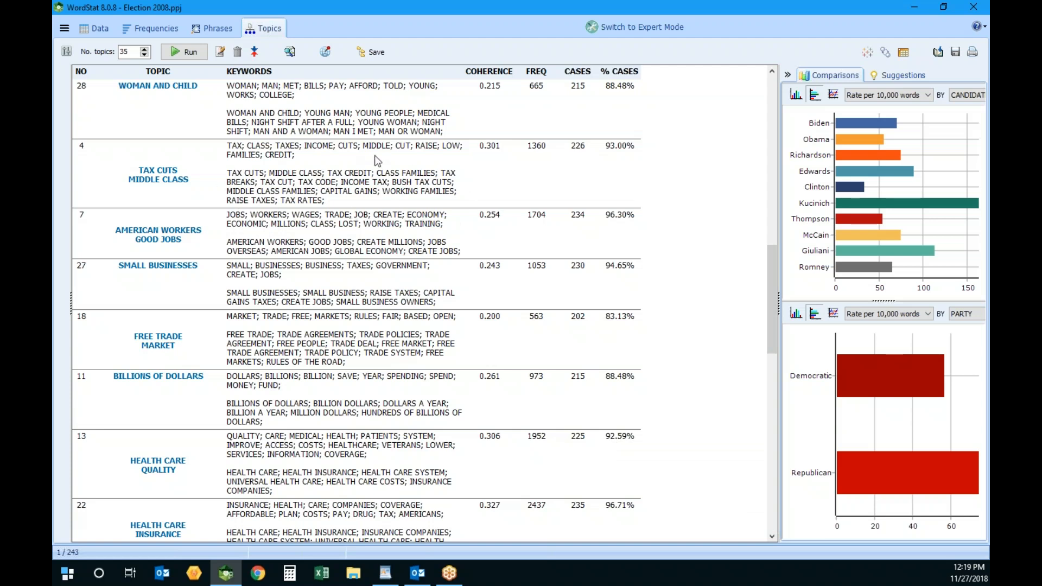
# - Open the TAX CUTS MIDDLE CLASS topic for editing, mark the phrases TAX BREAKS and CAPITAL GAINS, and close it without applying
pyautogui.rightClick(389, 184)
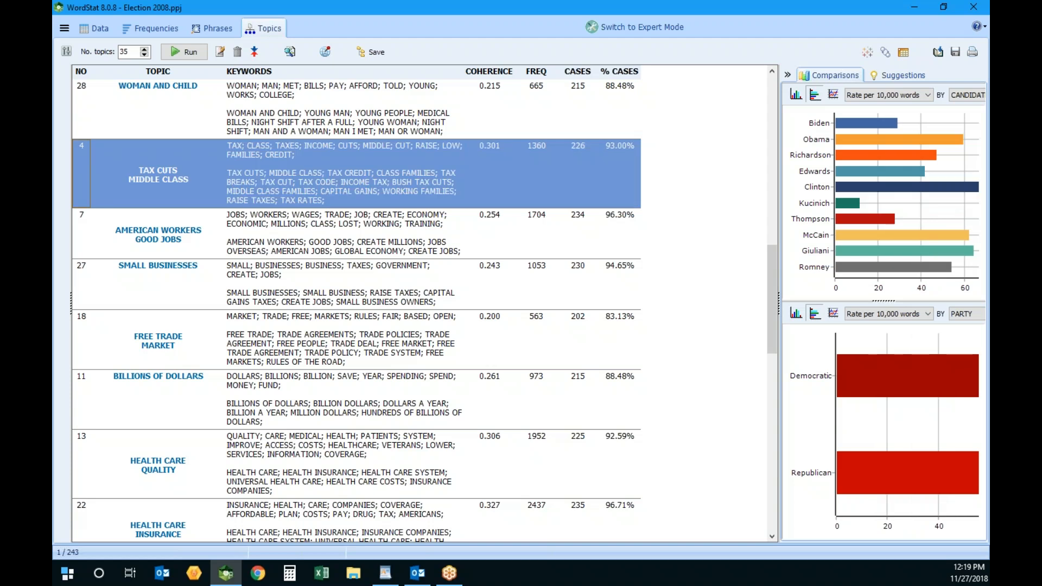
pyautogui.click(414, 208)
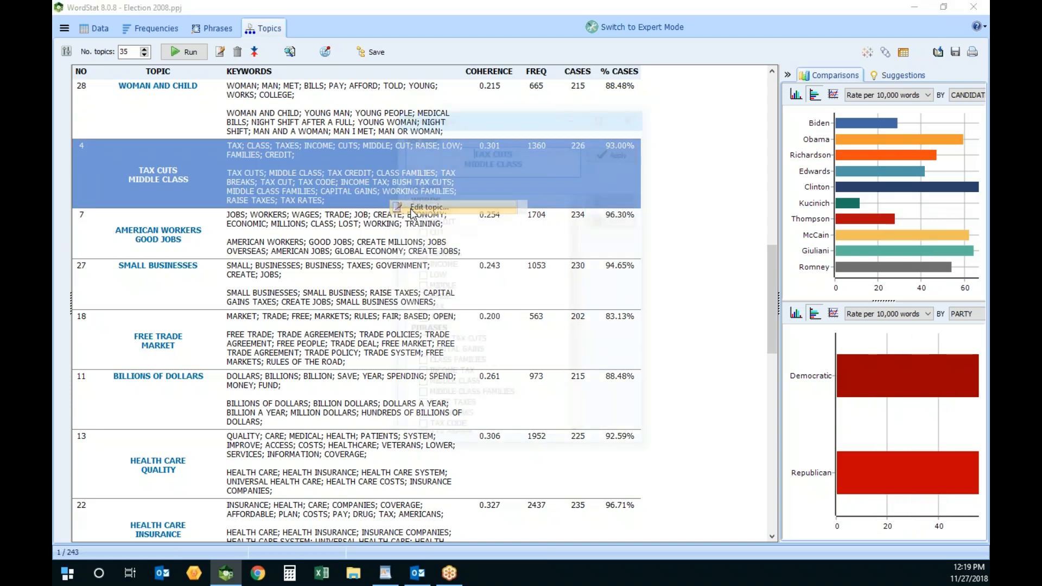
pyautogui.scroll(-2, 549, 293)
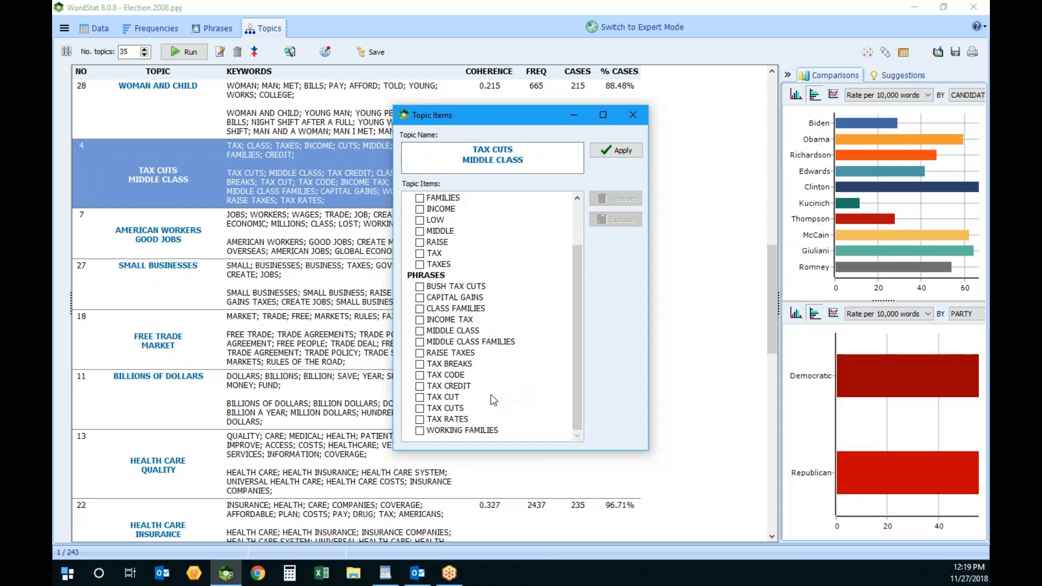
pyautogui.click(419, 364)
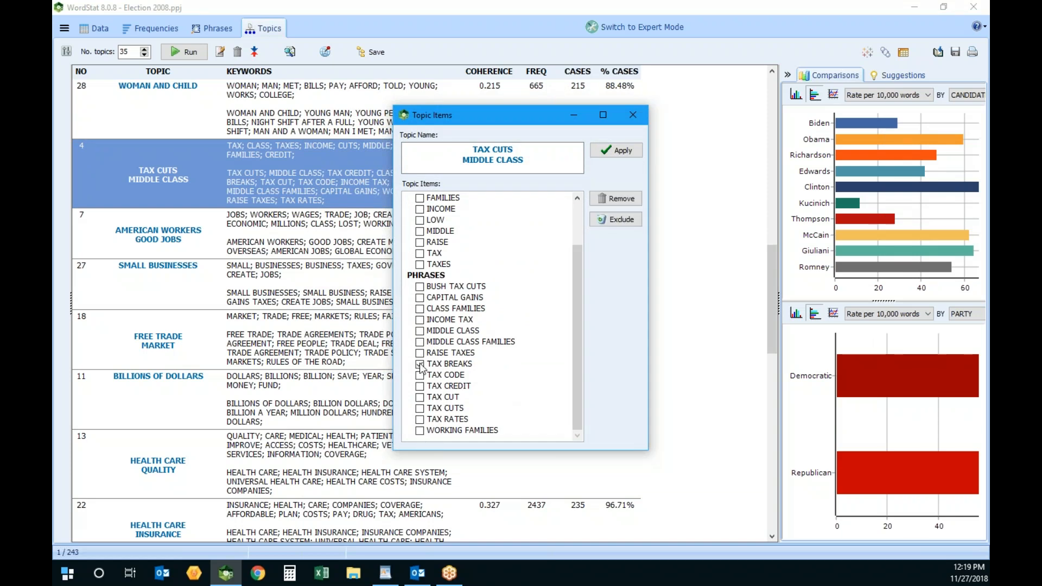
pyautogui.click(420, 299)
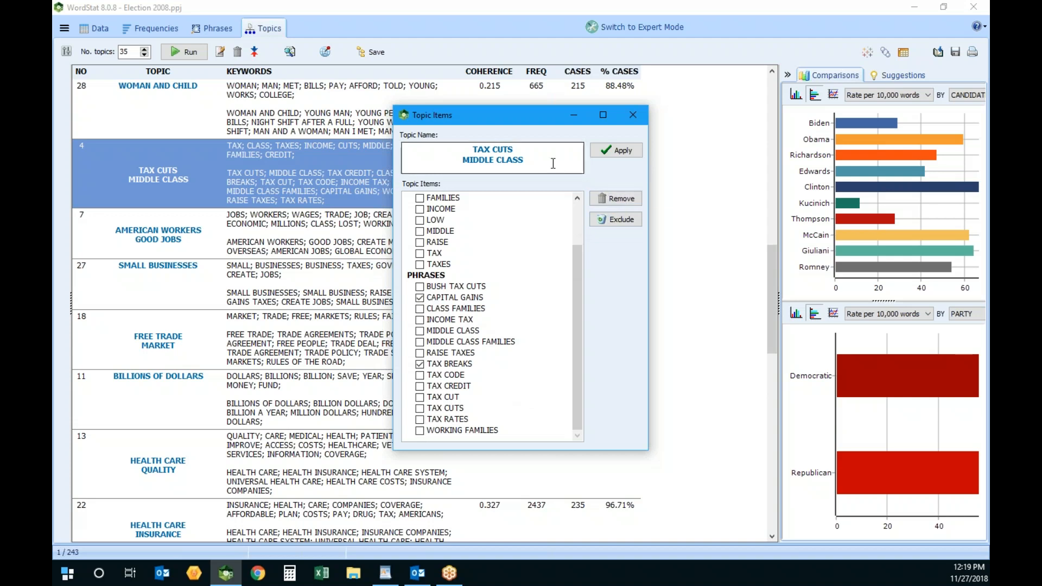
pyautogui.click(633, 116)
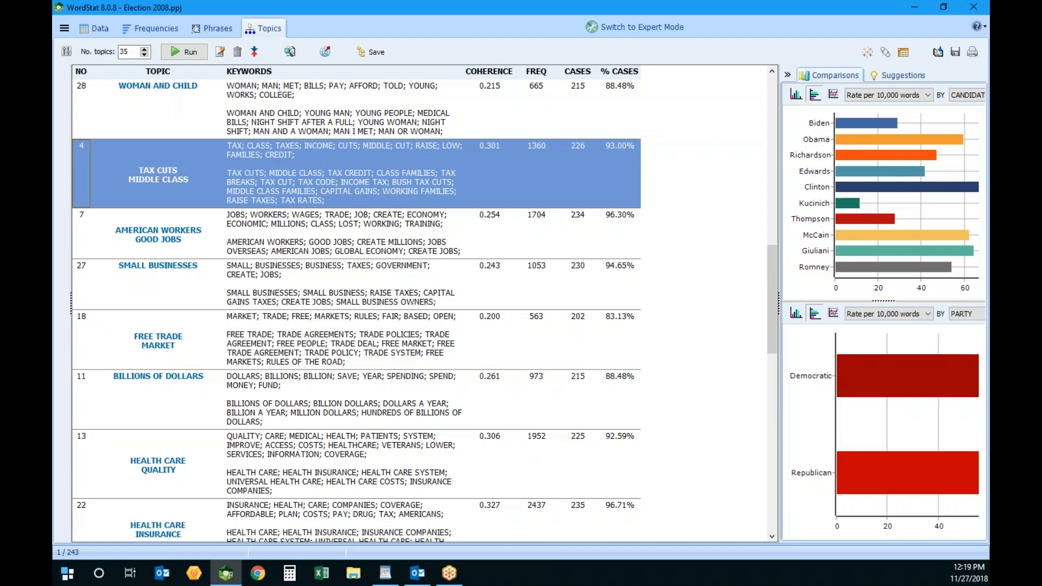
# - Compare the NNMF and Factor Analysis options in the topic extraction settings, and close the settings with NNMF as the method
pyautogui.click(67, 53)
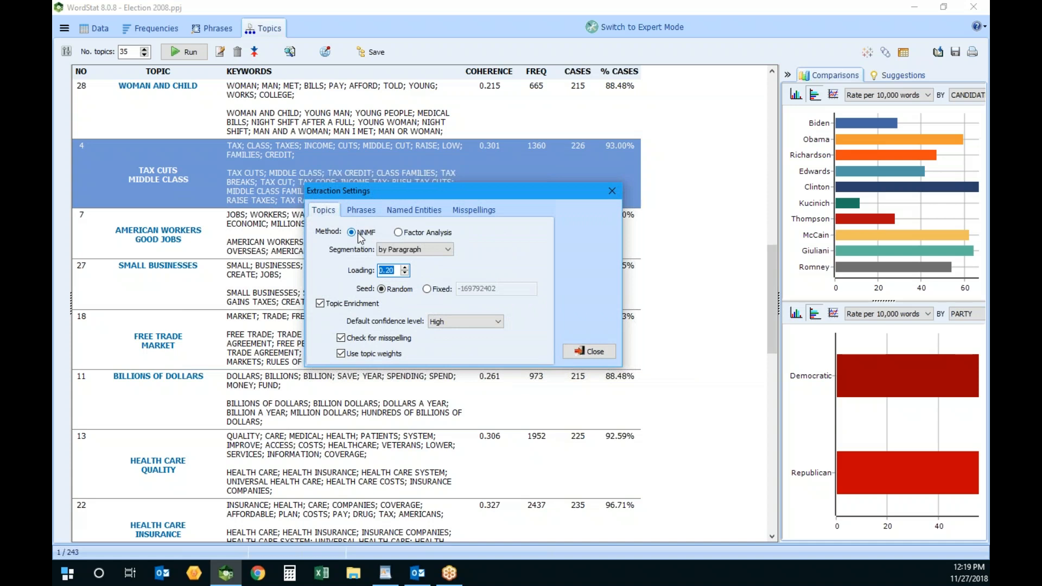
pyautogui.click(418, 235)
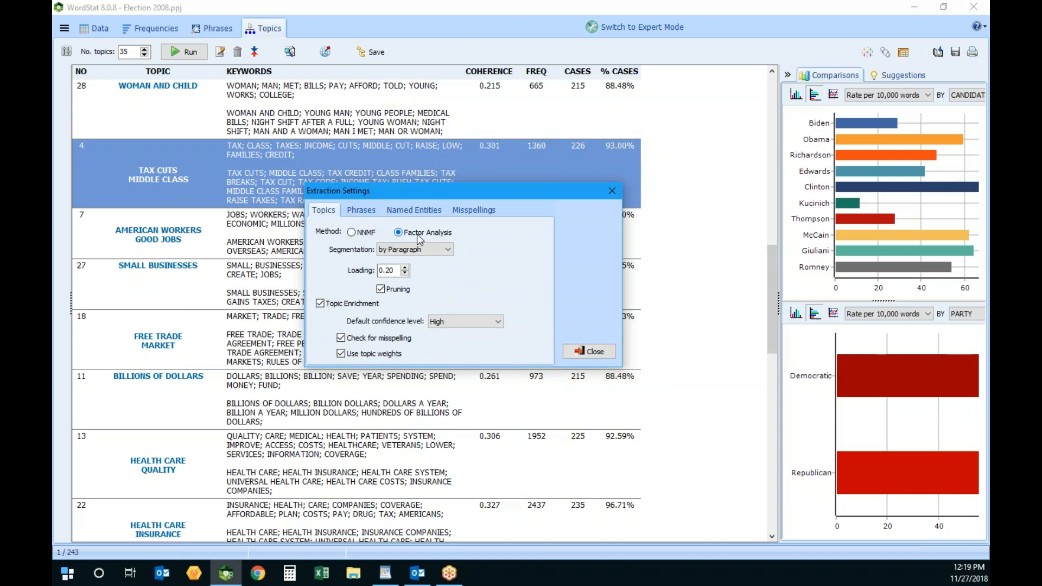
pyautogui.click(361, 234)
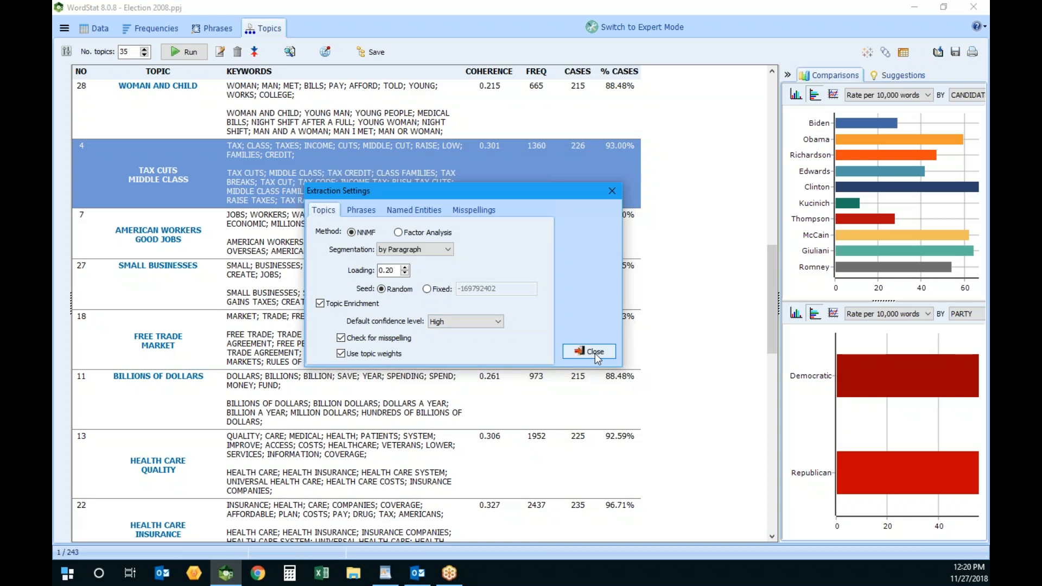
pyautogui.click(400, 233)
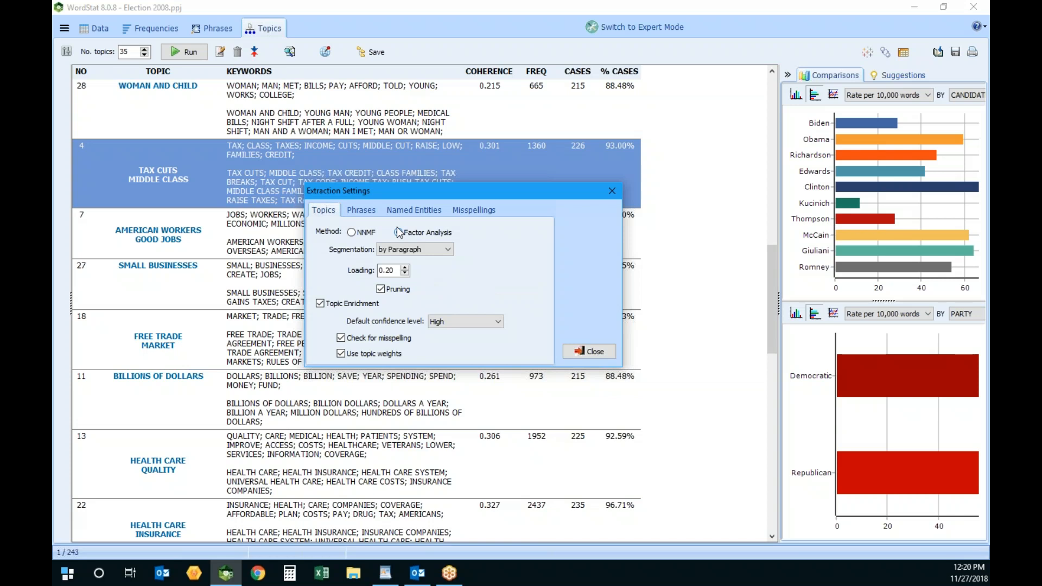
pyautogui.click(399, 232)
pyautogui.click(362, 235)
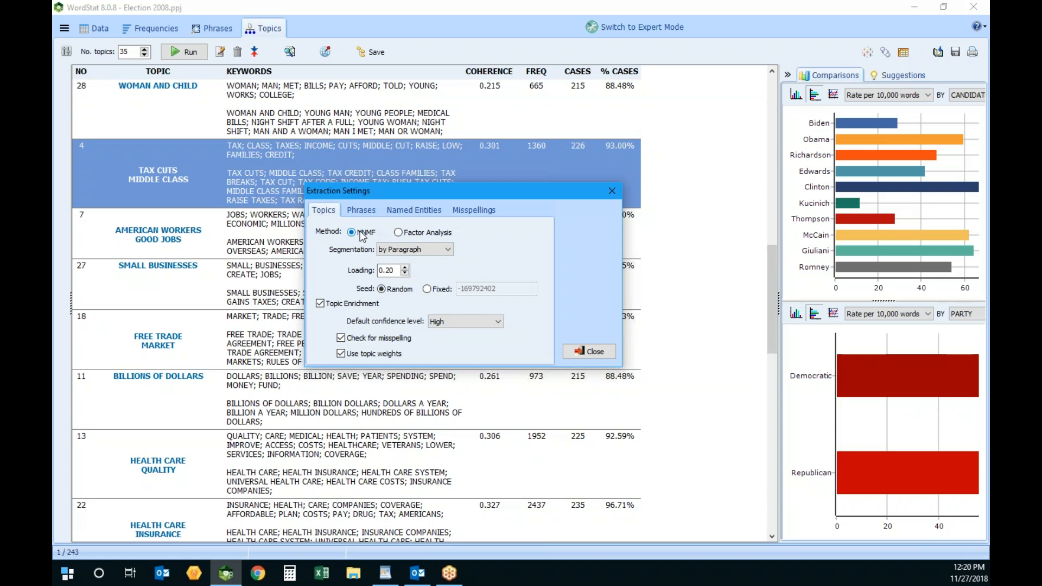
pyautogui.click(588, 352)
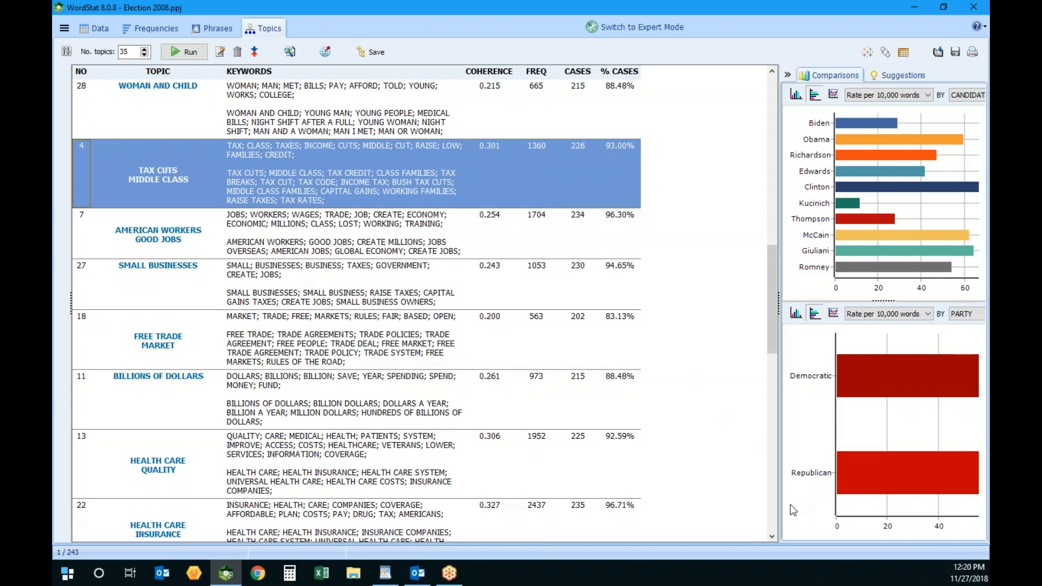
# - Compare the RENEWABLE ENERGY topic near the end of the list by candidate and party, and show its suggested phrases in a widened pane
pyautogui.click(771, 524)
pyautogui.click(770, 524)
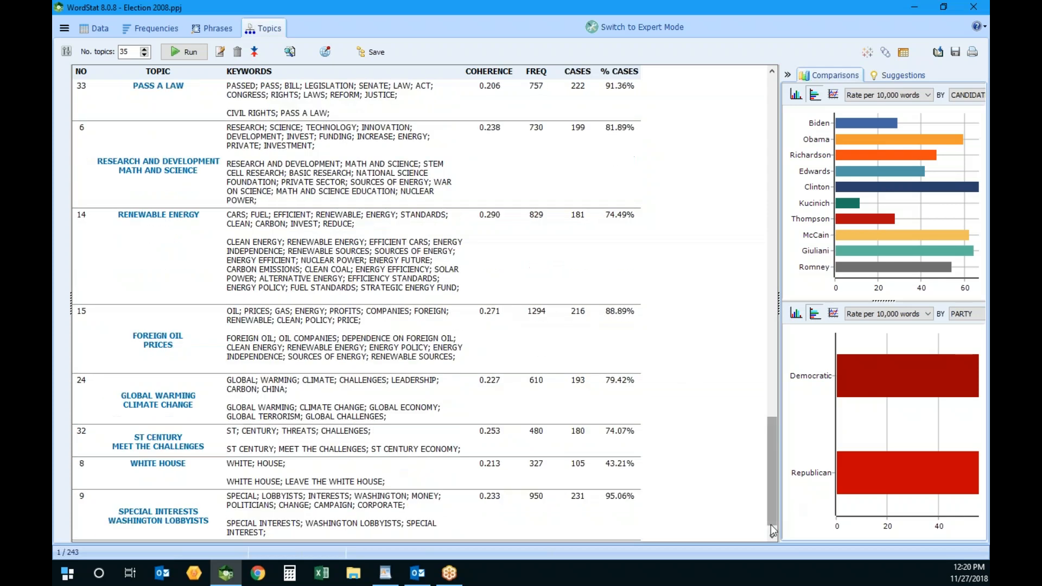
pyautogui.click(770, 525)
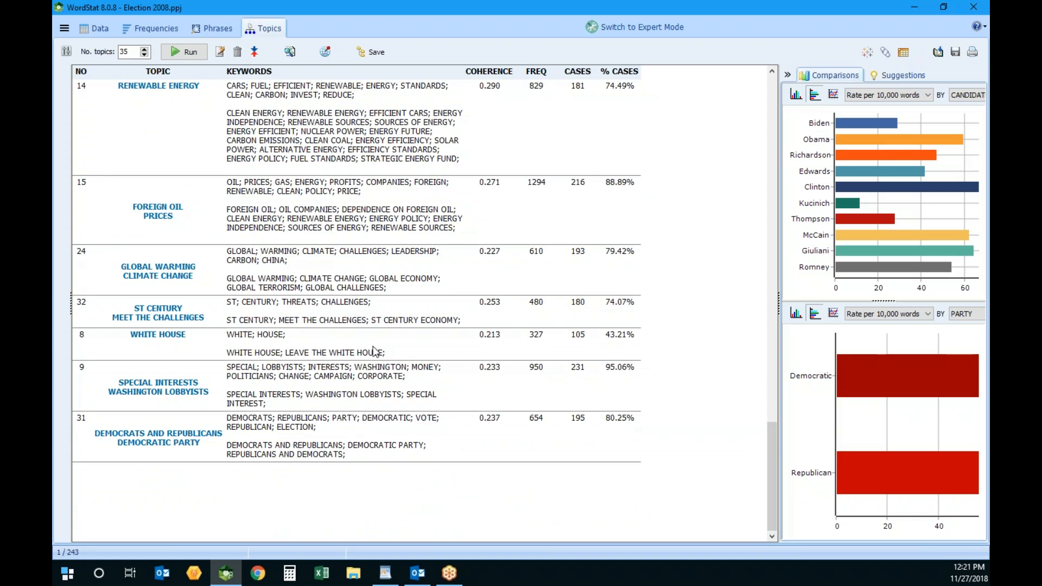
pyautogui.click(386, 152)
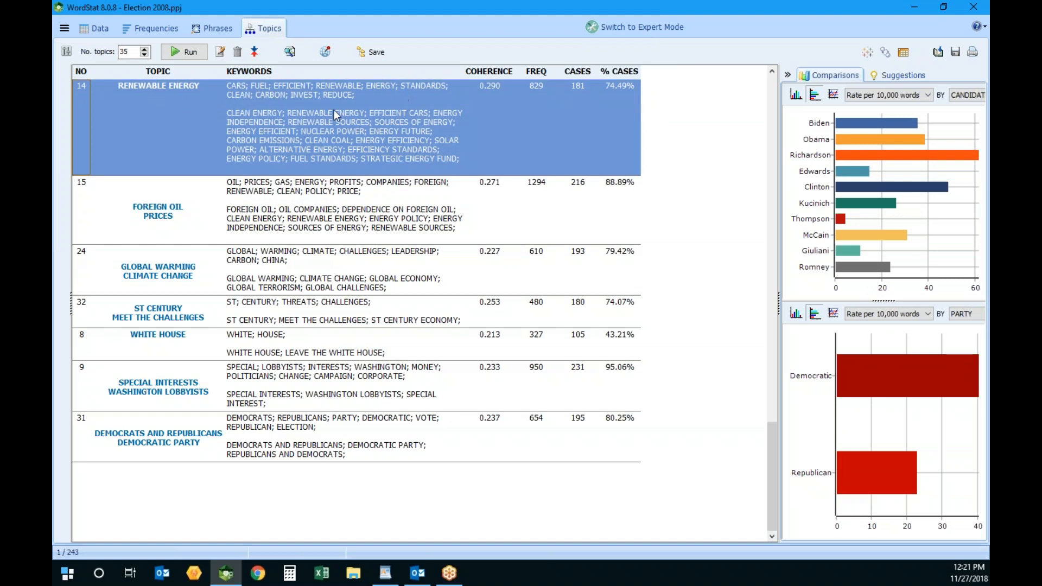
pyautogui.click(901, 75)
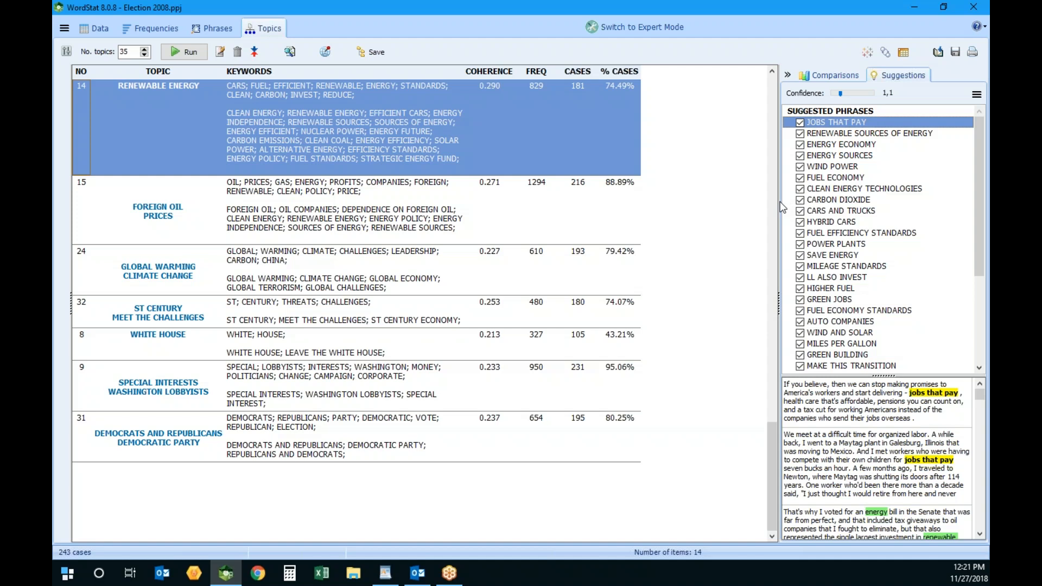
pyautogui.moveTo(779, 202); pyautogui.dragTo(689, 203)
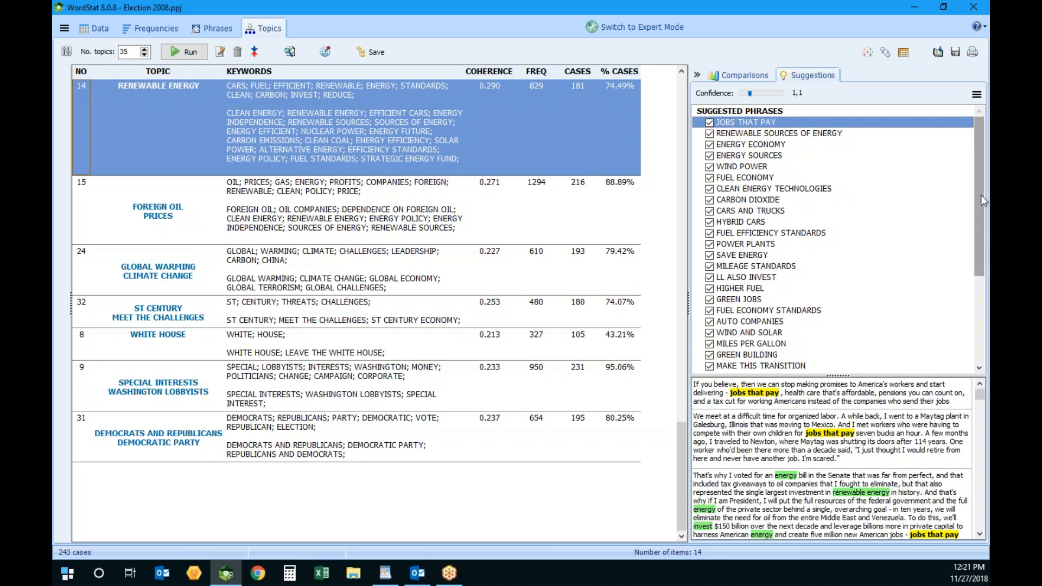
# - Review the rest of the suggested phrases and exceptions for the RENEWABLE ENERGY topic
pyautogui.moveTo(979, 199); pyautogui.dragTo(978, 227)
pyautogui.scroll(2, 911, 186)
pyautogui.scroll(-5, 910, 189)
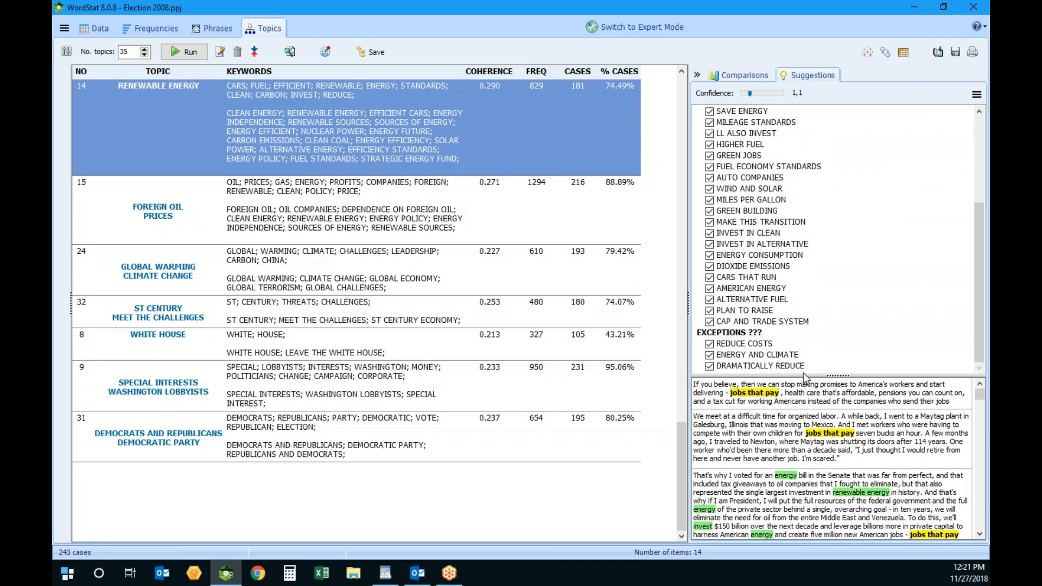
# - Show the suggestions for the FOREIGN OIL PRICES topic and examine the spelling corrections for RESERVES and REVOLUTION
pyautogui.click(451, 206)
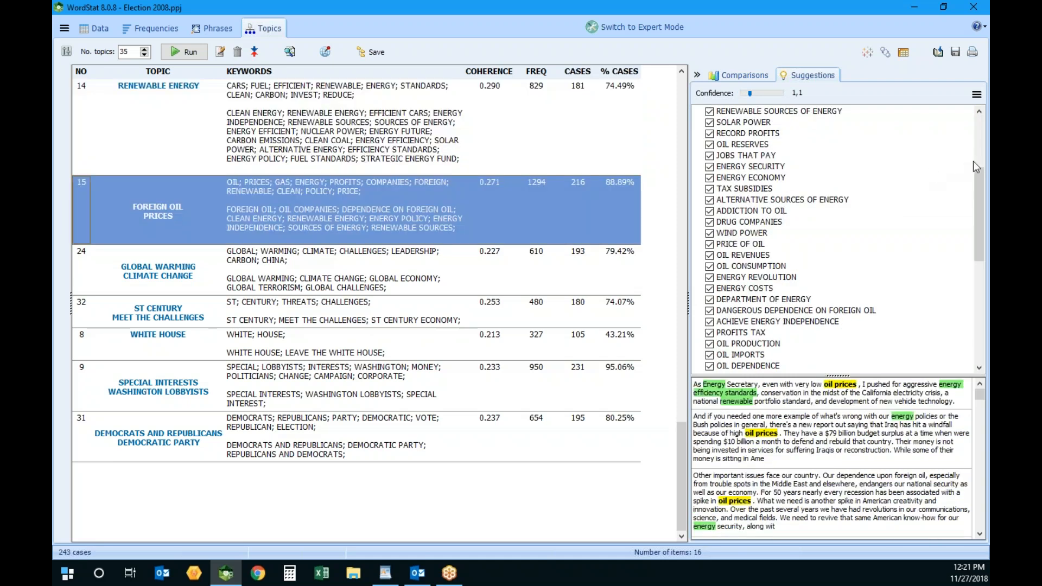
pyautogui.click(979, 322)
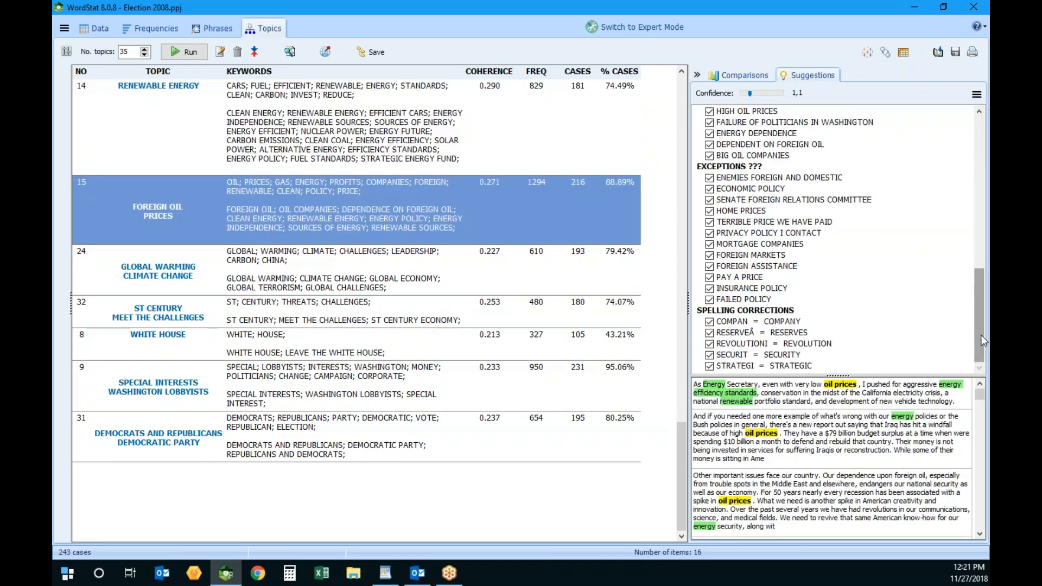
pyautogui.click(758, 333)
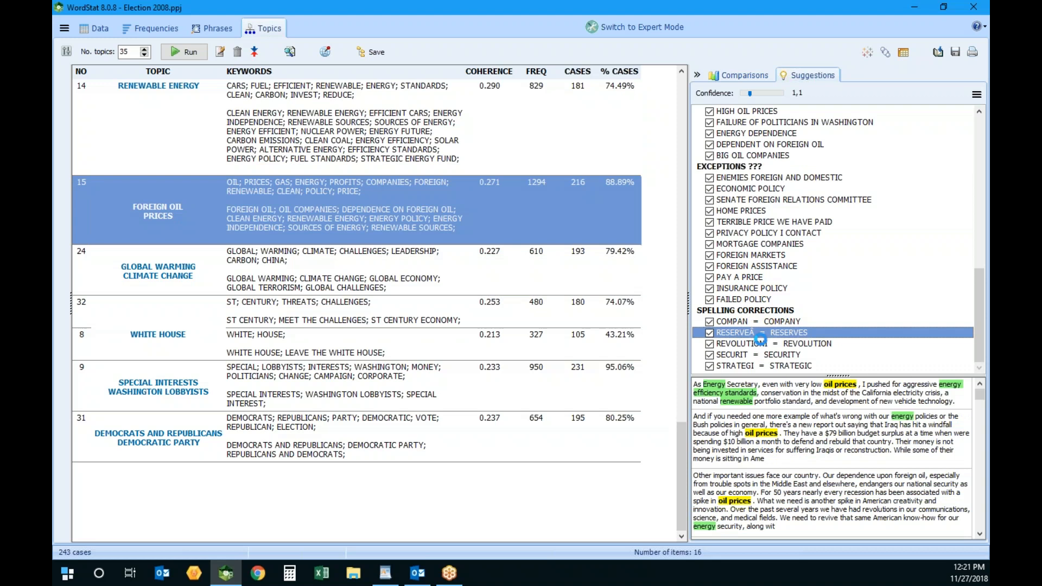
pyautogui.click(769, 344)
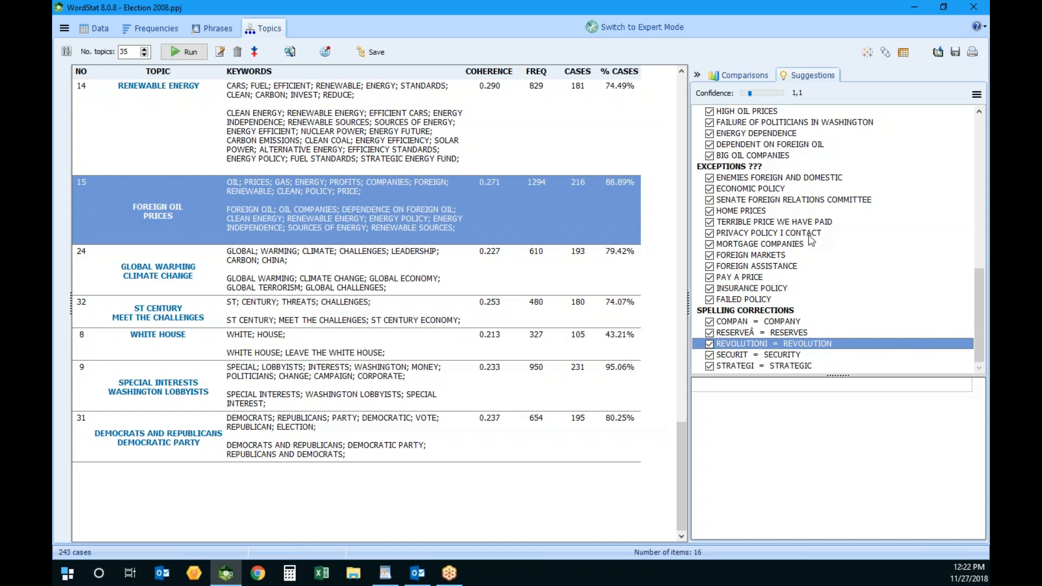
# - Examine the text excerpts for the suggested exceptions MORTGAGE COMPANIES, HOME PRICES and FOREIGN MARKETS
pyautogui.click(719, 245)
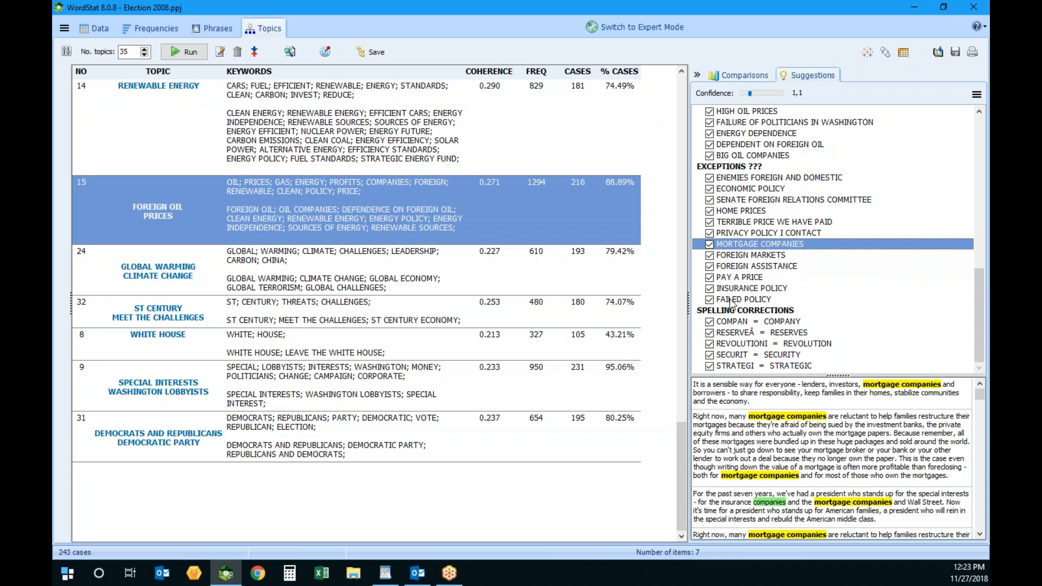
pyautogui.click(751, 213)
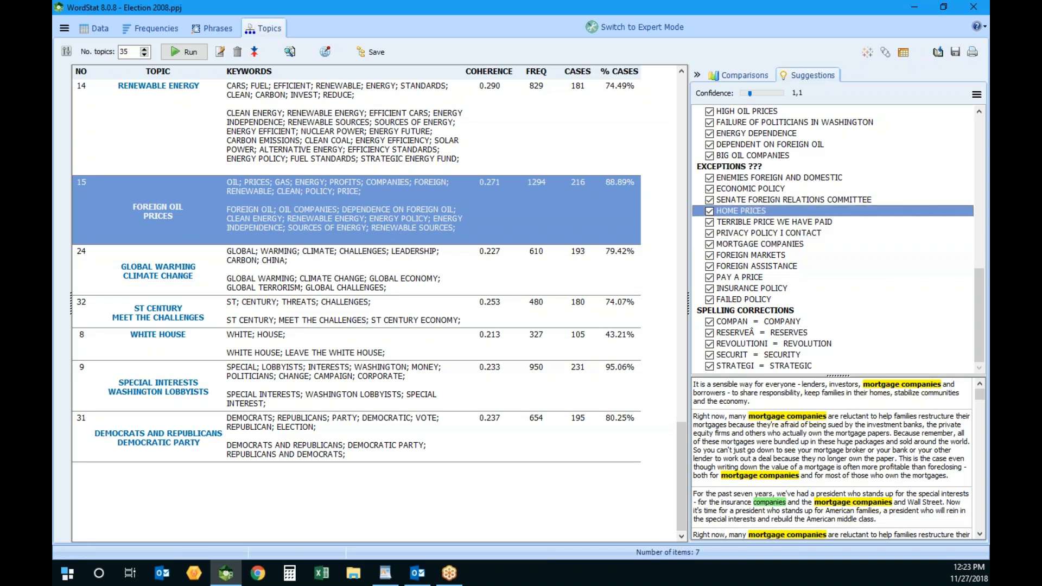
pyautogui.click(744, 257)
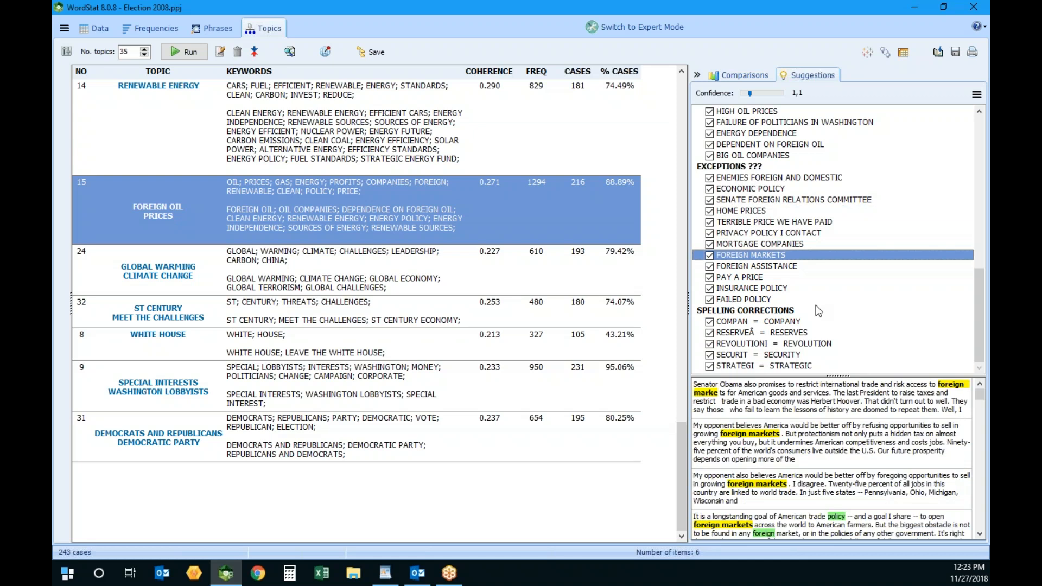
pyautogui.click(756, 245)
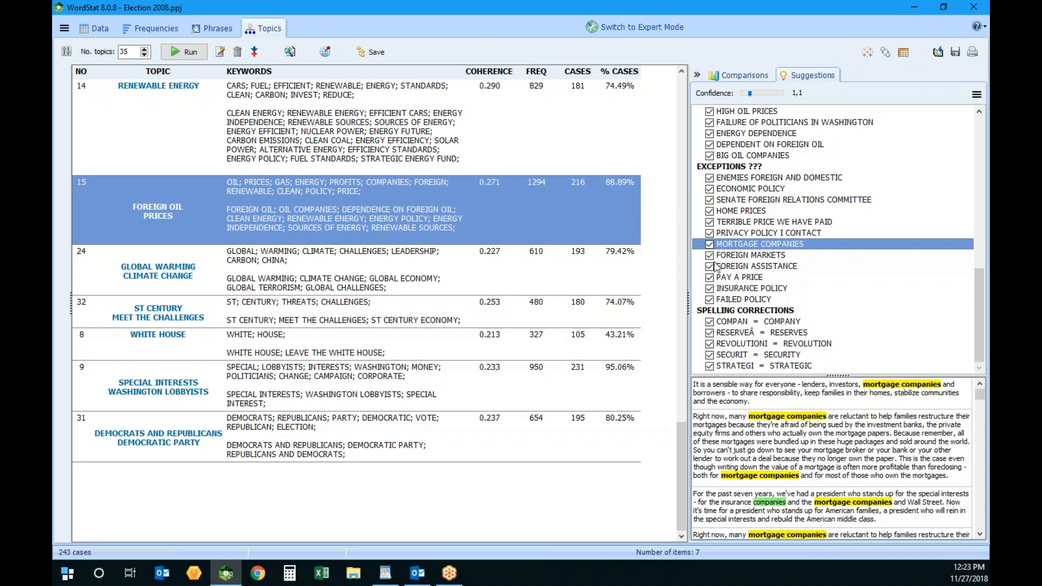
# - Turn off Topic Enrichment in the extraction settings, rerun the 35-topic extraction, and compare the HOUSING MORTGAGE topic by candidate and party
pyautogui.click(66, 52)
pyautogui.click(320, 303)
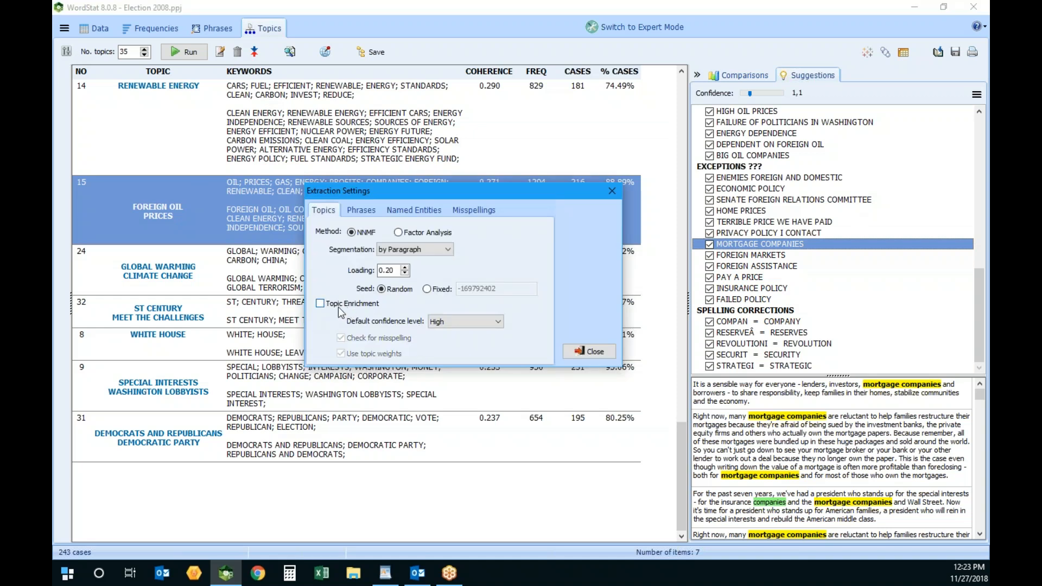
pyautogui.click(599, 351)
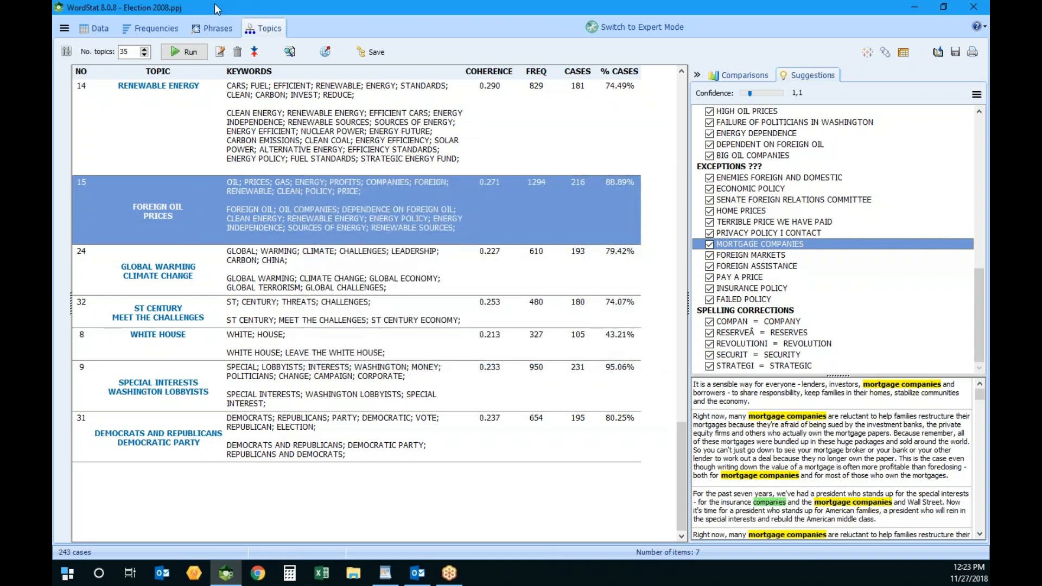
pyautogui.click(187, 52)
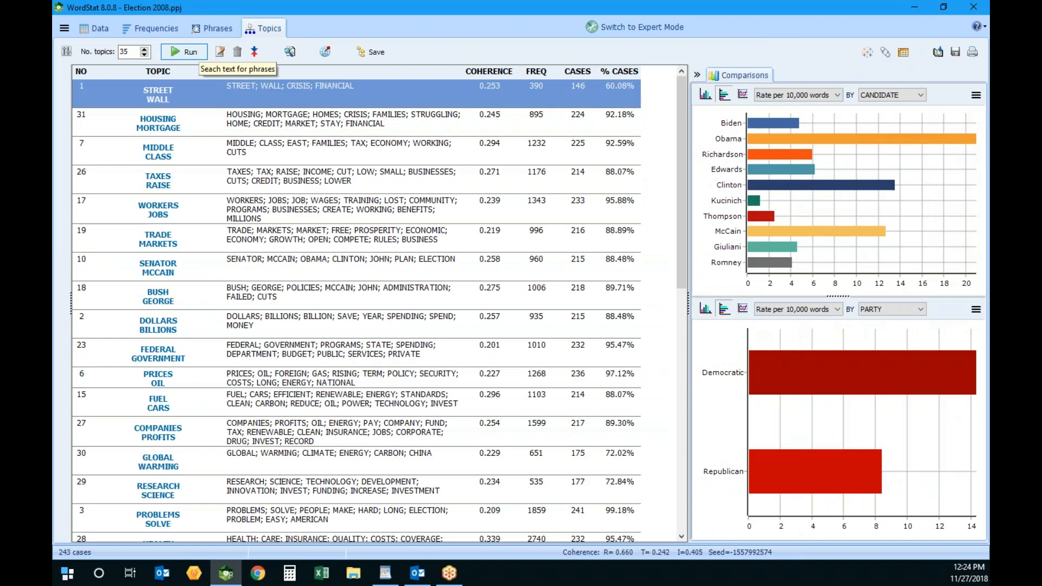
pyautogui.click(307, 121)
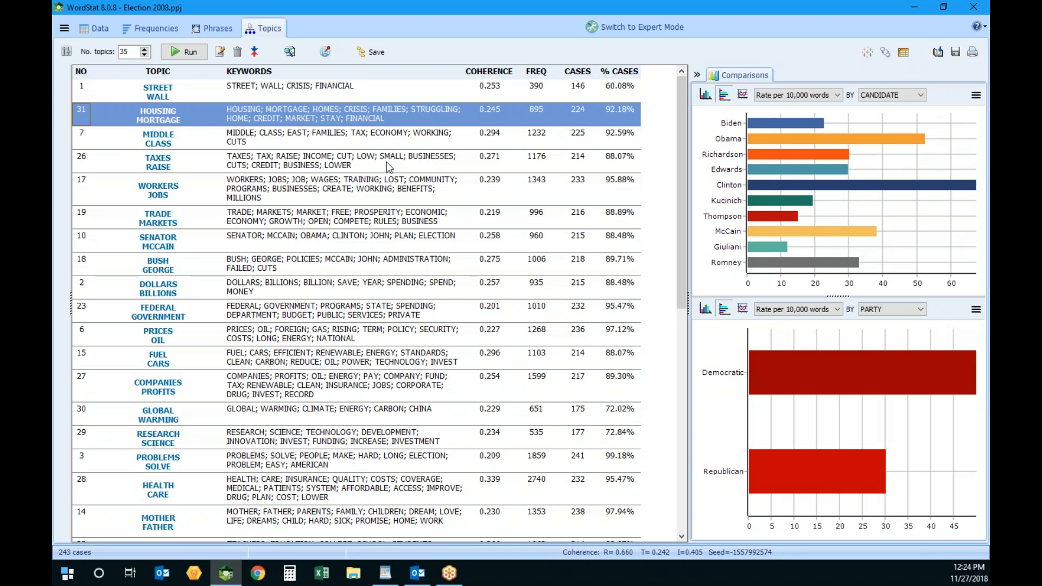
# - Switch to Expert Mode and open the keyword crosstab by candidate, dismissing the Brand Personality dictionary note
pyautogui.click(661, 32)
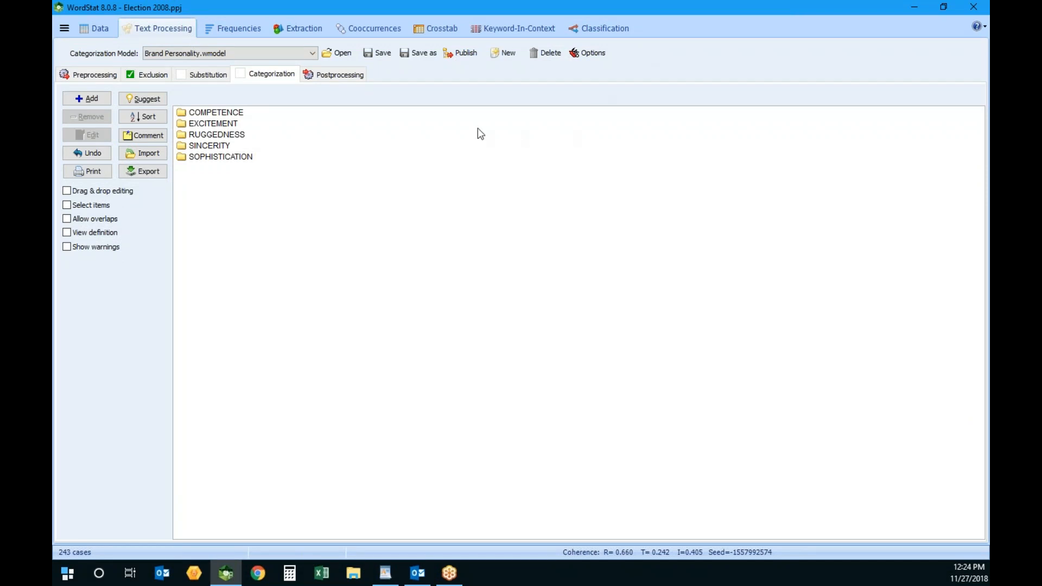
pyautogui.click(449, 30)
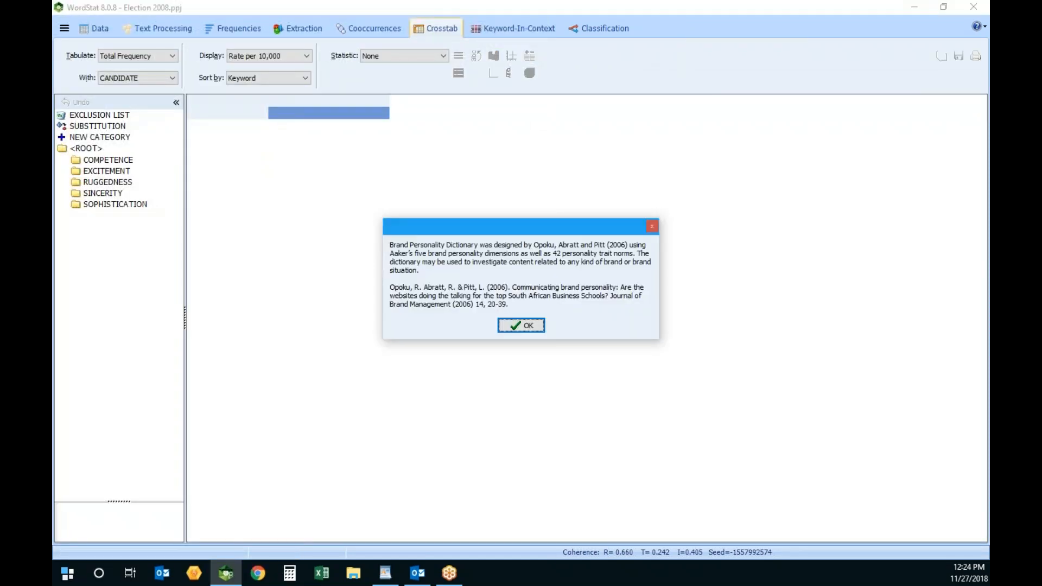
pyautogui.click(530, 324)
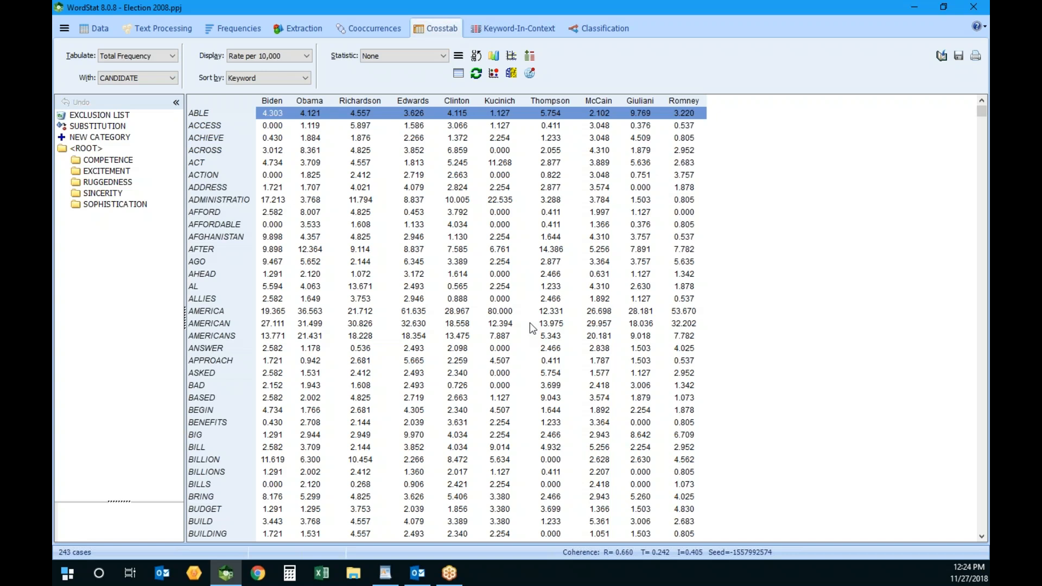
# - Chart ABLE, ACCESS and ACHIEVE by candidate and compare the horizontal bar, line, stacked, 100% stacked and radar versions
pyautogui.moveTo(505, 115); pyautogui.dragTo(508, 145)
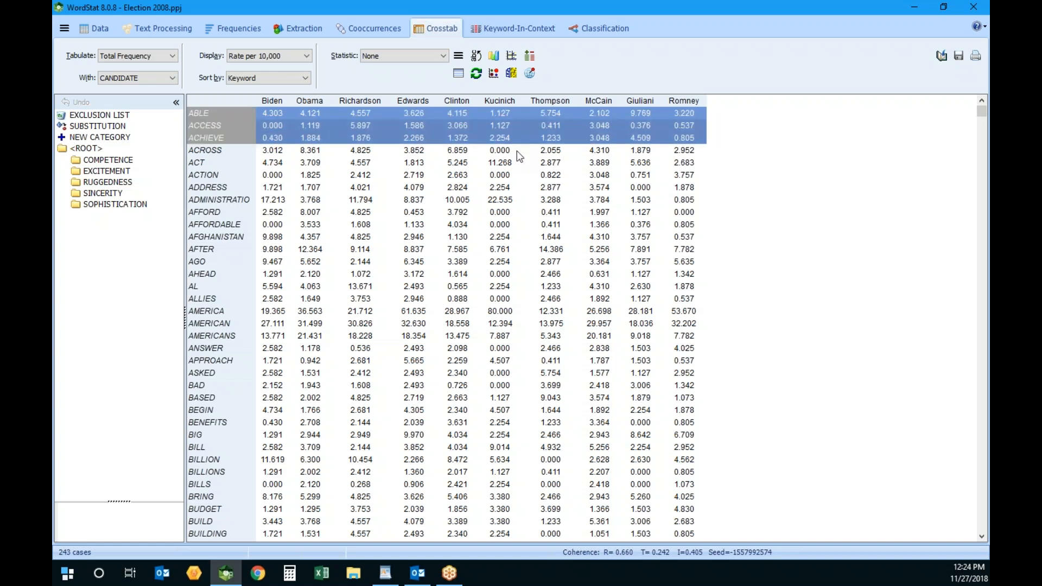
pyautogui.click(495, 56)
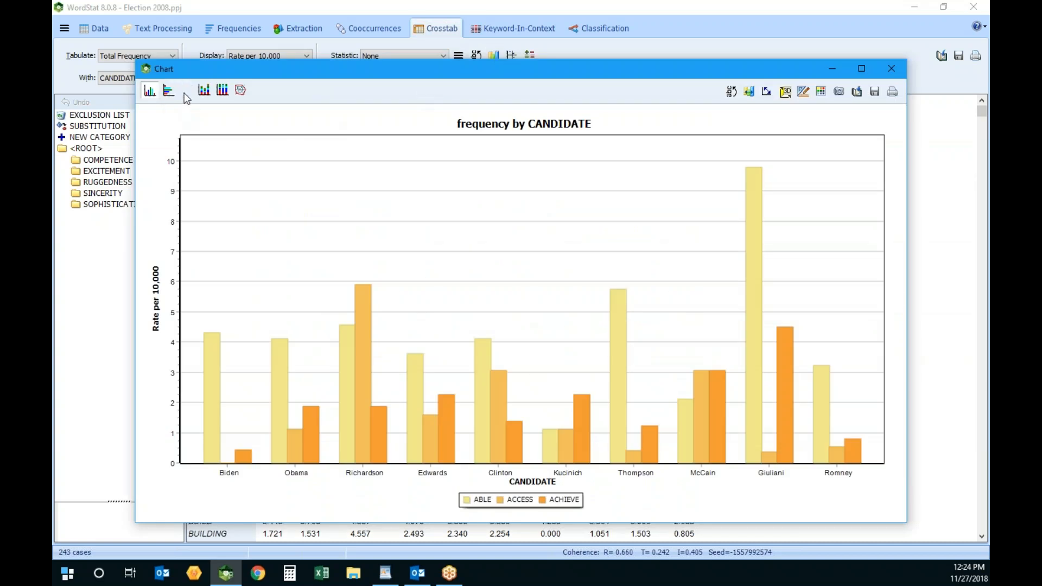
pyautogui.click(169, 93)
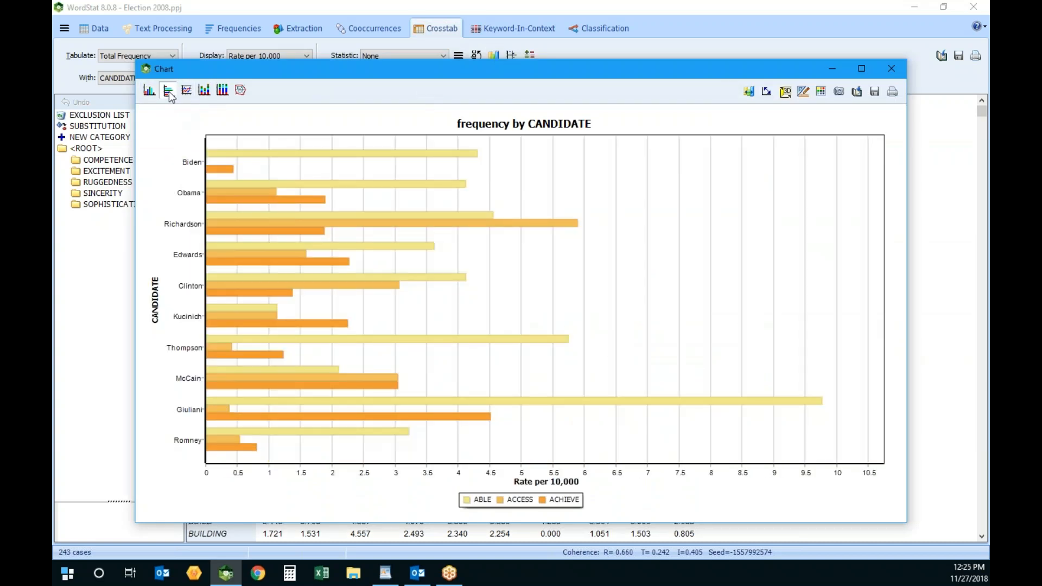
pyautogui.click(187, 93)
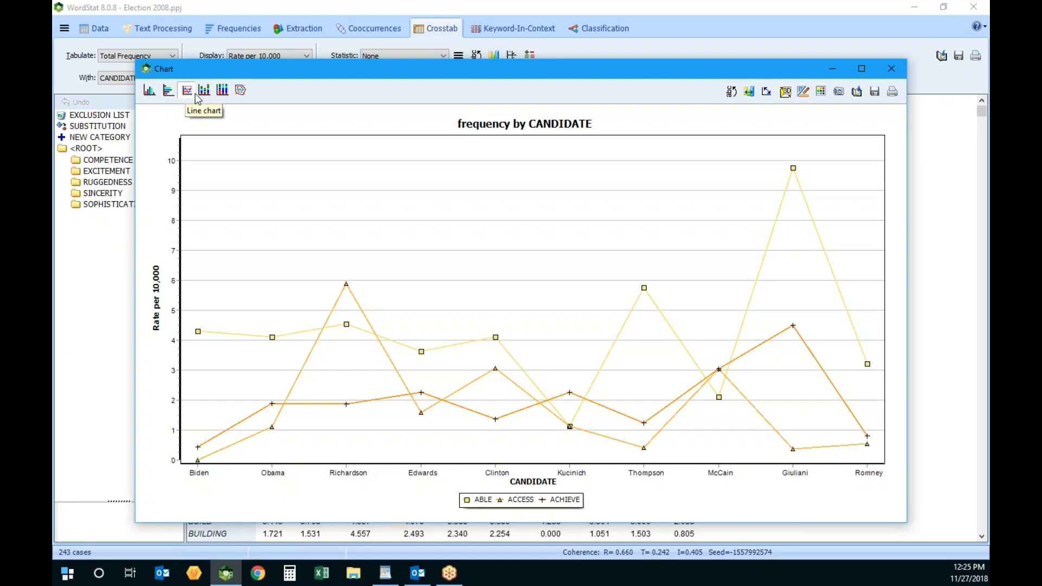
pyautogui.click(205, 90)
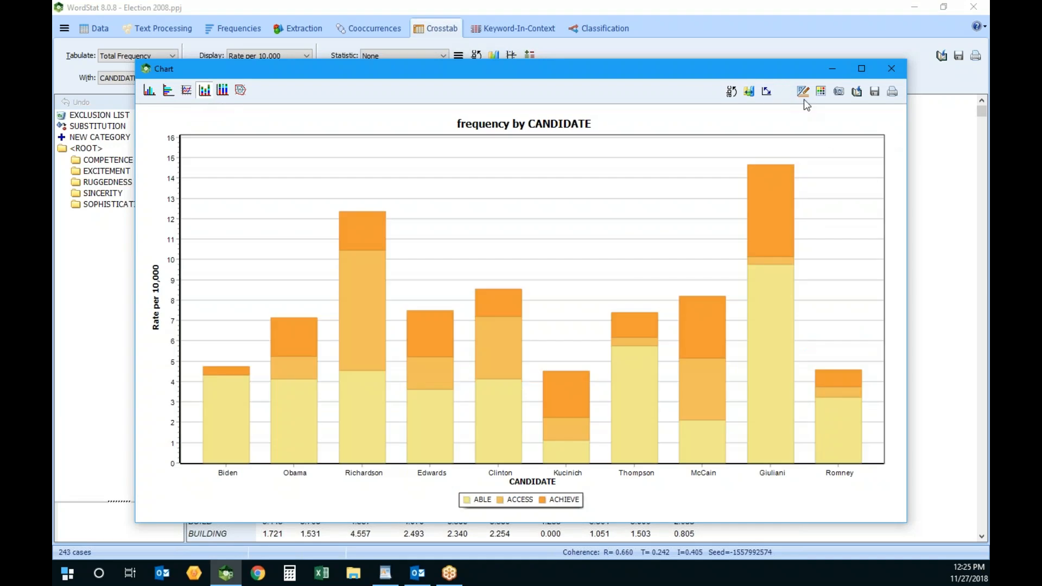
pyautogui.click(222, 91)
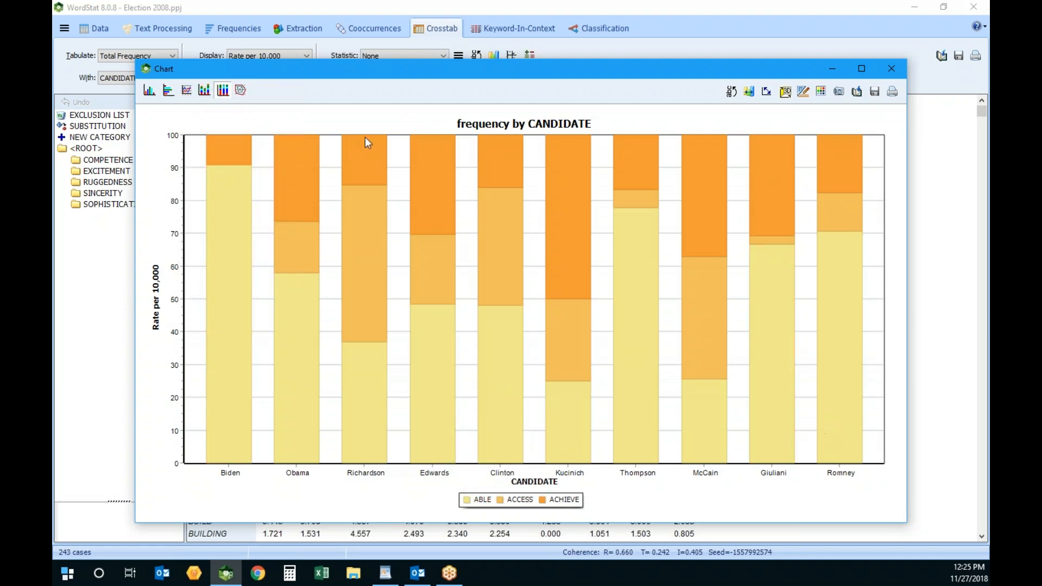
pyautogui.click(242, 91)
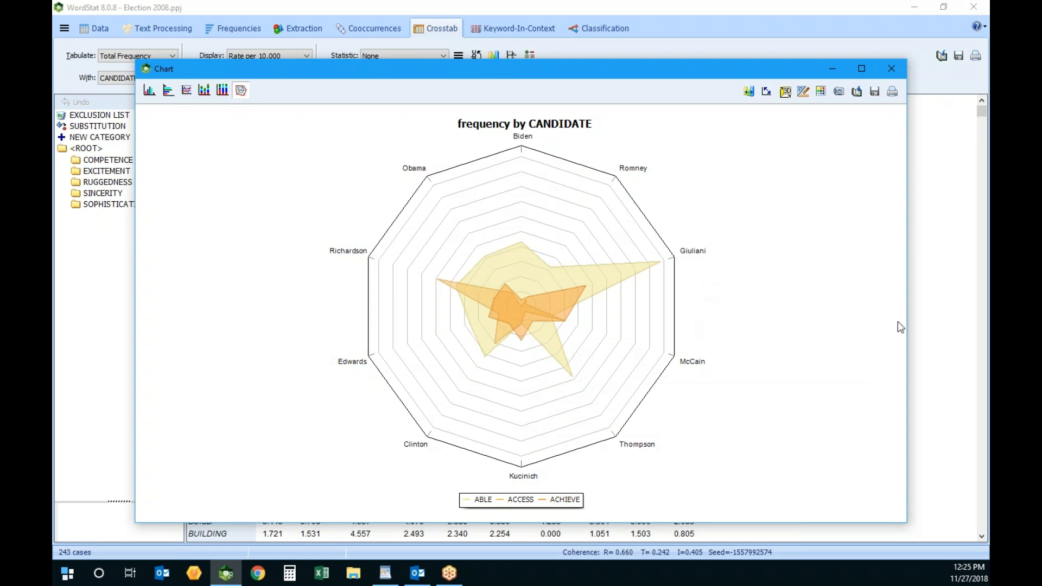
# - Change the radar chart's colors to the Victorian palette and close the chart
pyautogui.click(820, 91)
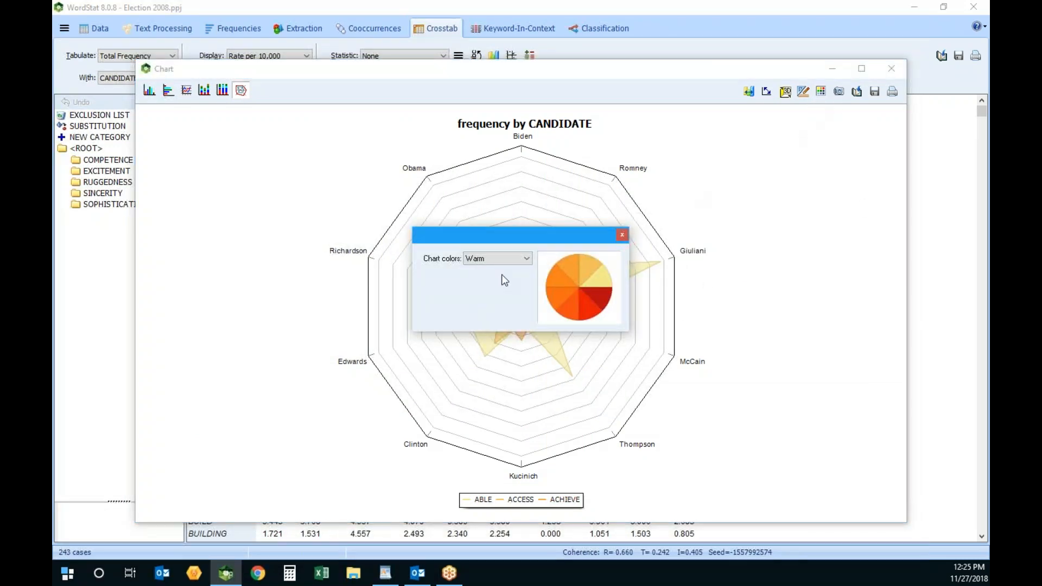
pyautogui.click(525, 258)
pyautogui.click(491, 277)
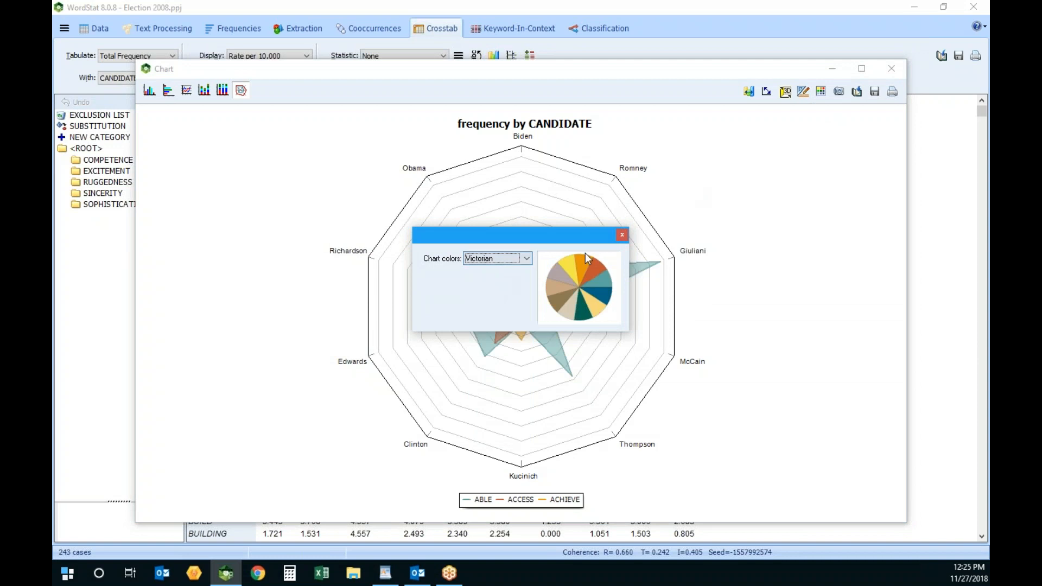
pyautogui.click(622, 234)
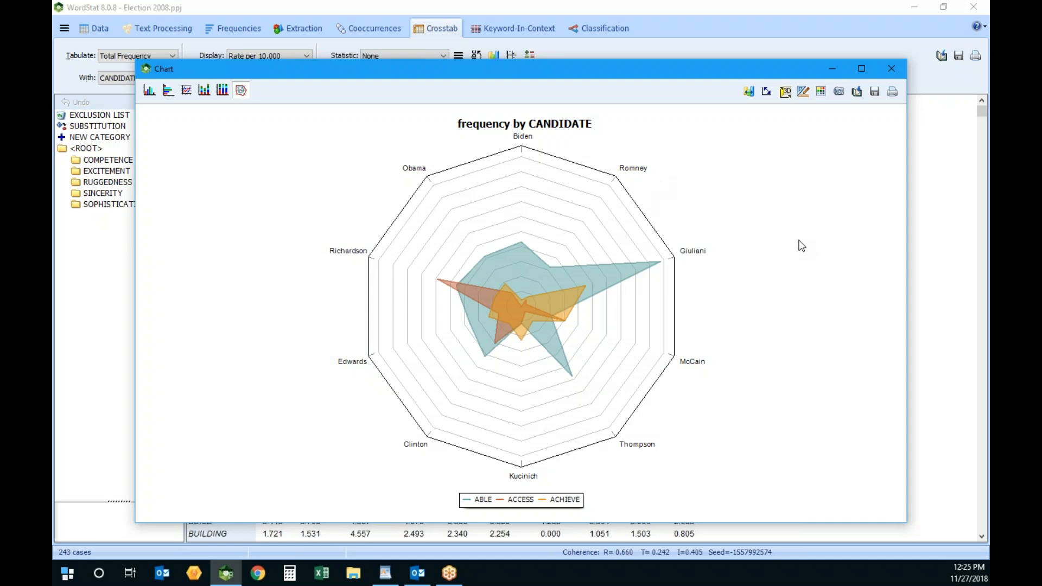
pyautogui.click(894, 68)
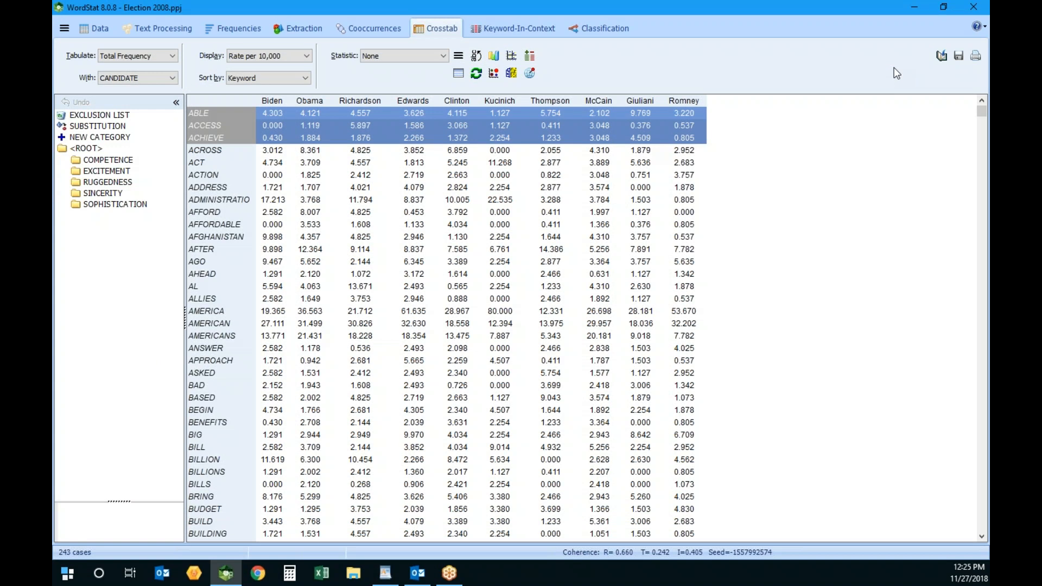
# - Run a correspondence analysis of keywords by candidate, view the 2D and 3D maps full screen, and close it
pyautogui.click(512, 58)
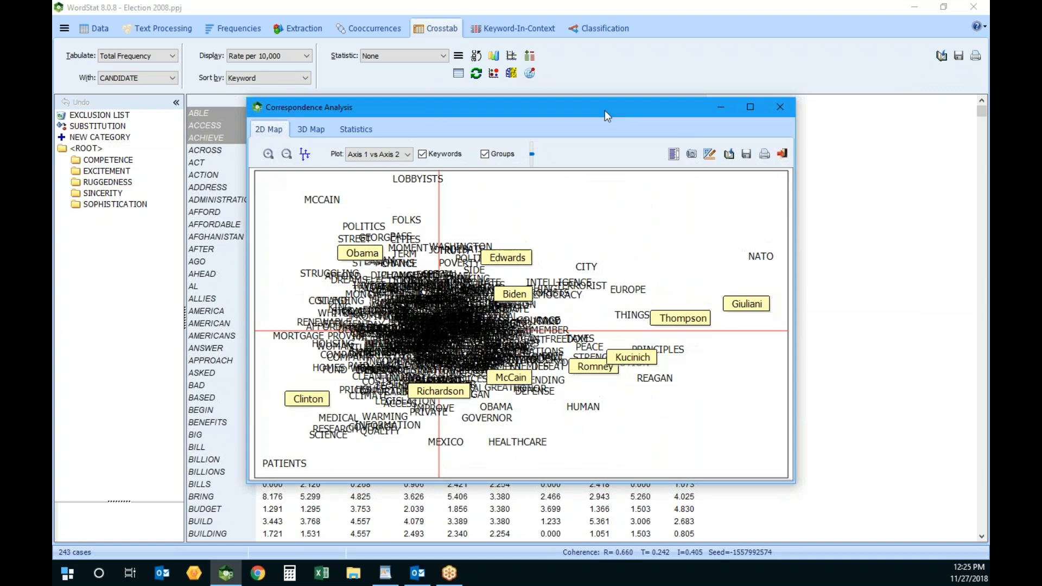
pyautogui.click(751, 107)
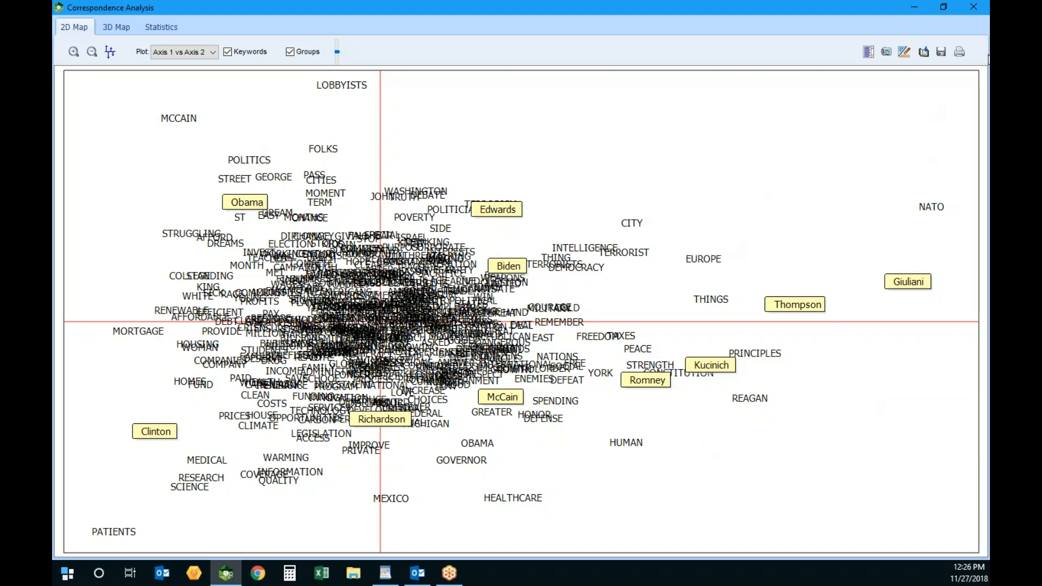
pyautogui.click(117, 27)
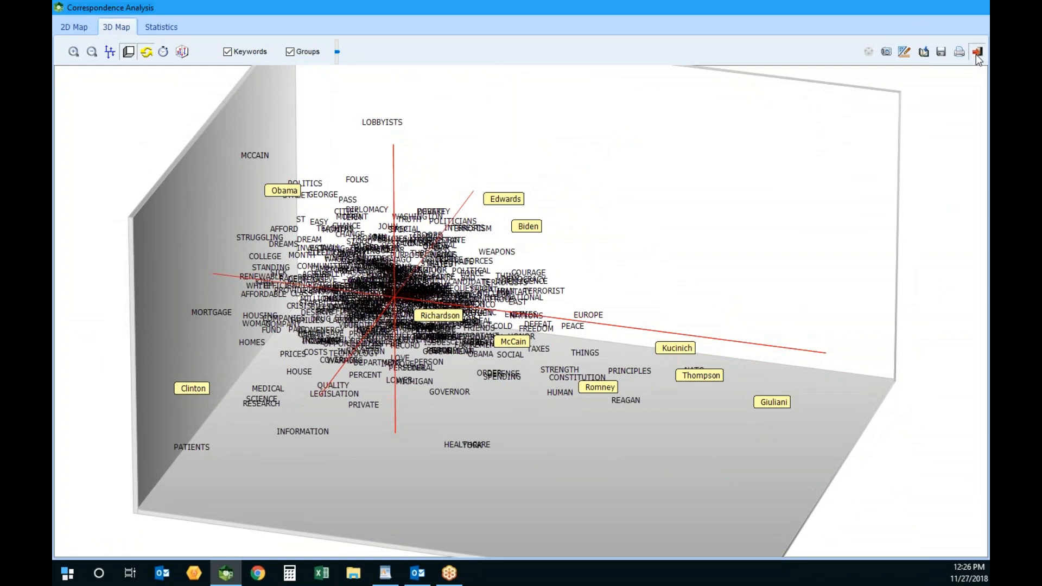
pyautogui.click(976, 52)
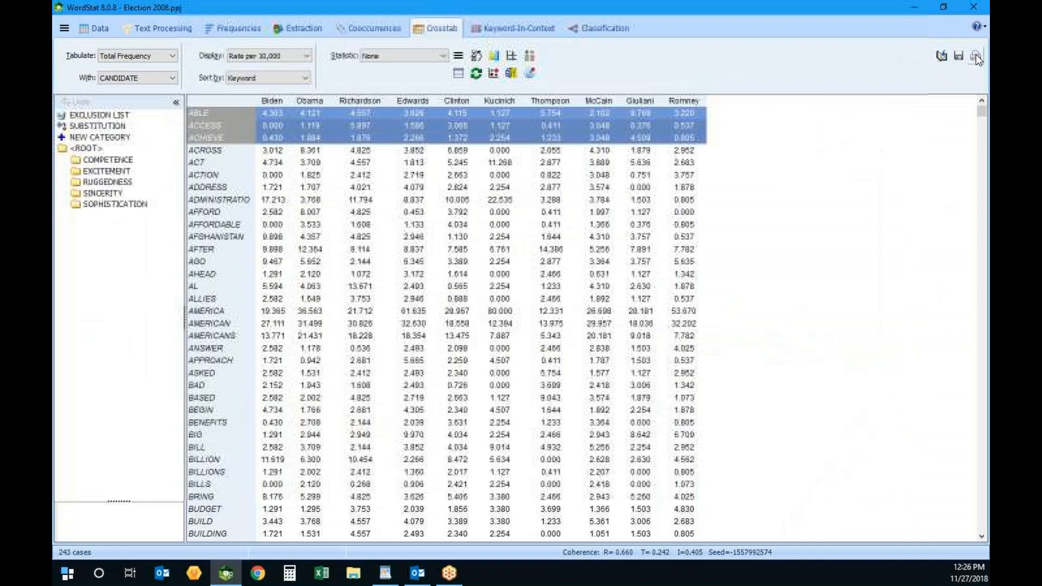
# - Open the deviation table full screen and show only the More characteristic features for each candidate
pyautogui.click(529, 59)
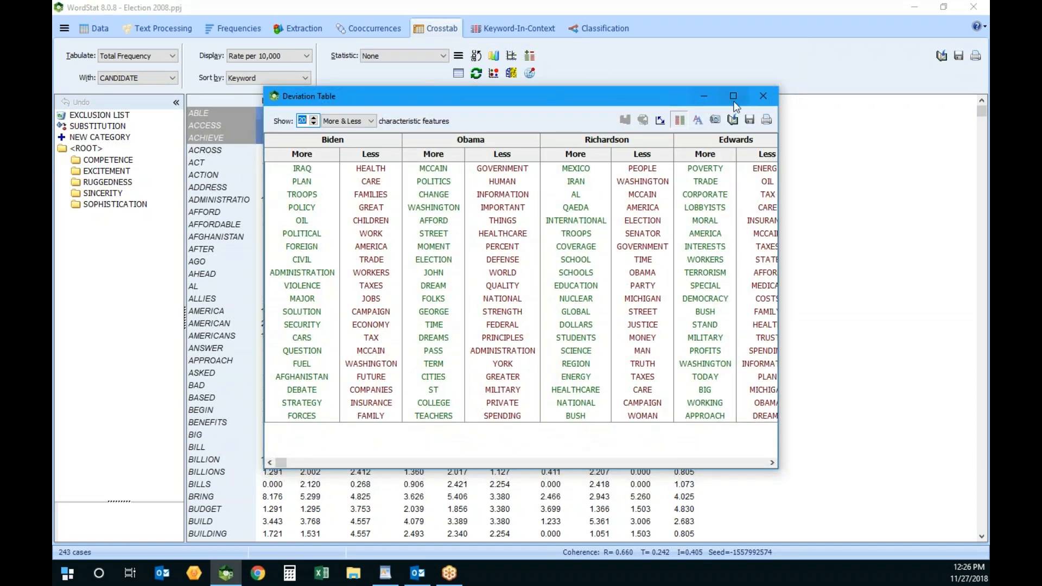
pyautogui.click(734, 97)
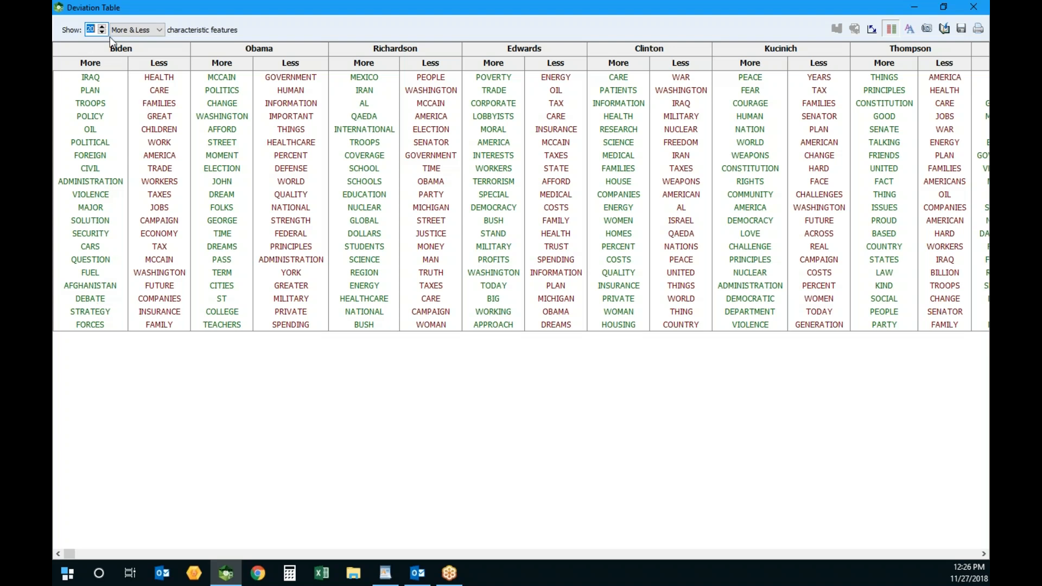
pyautogui.click(126, 30)
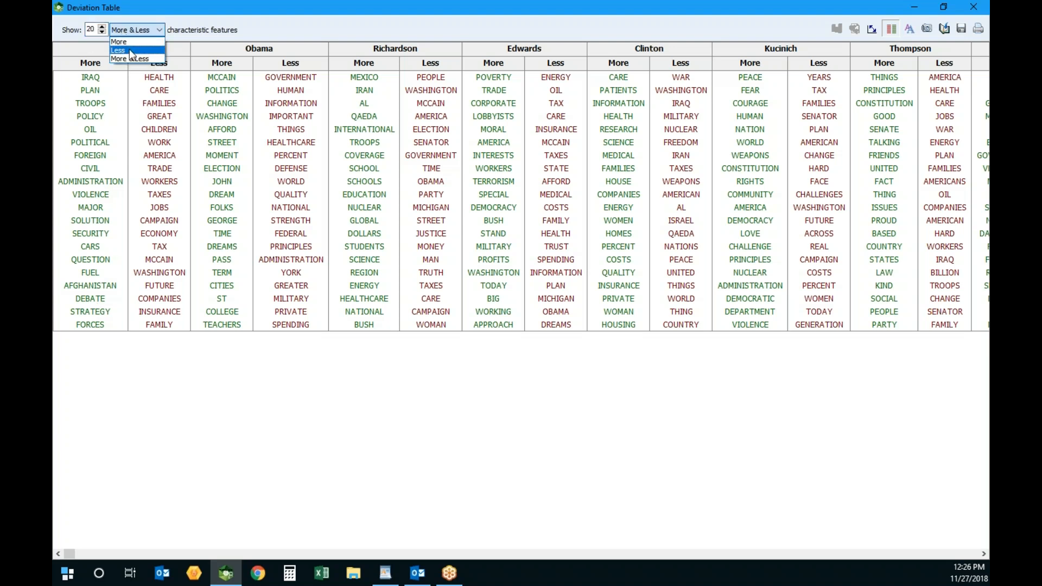
pyautogui.click(133, 42)
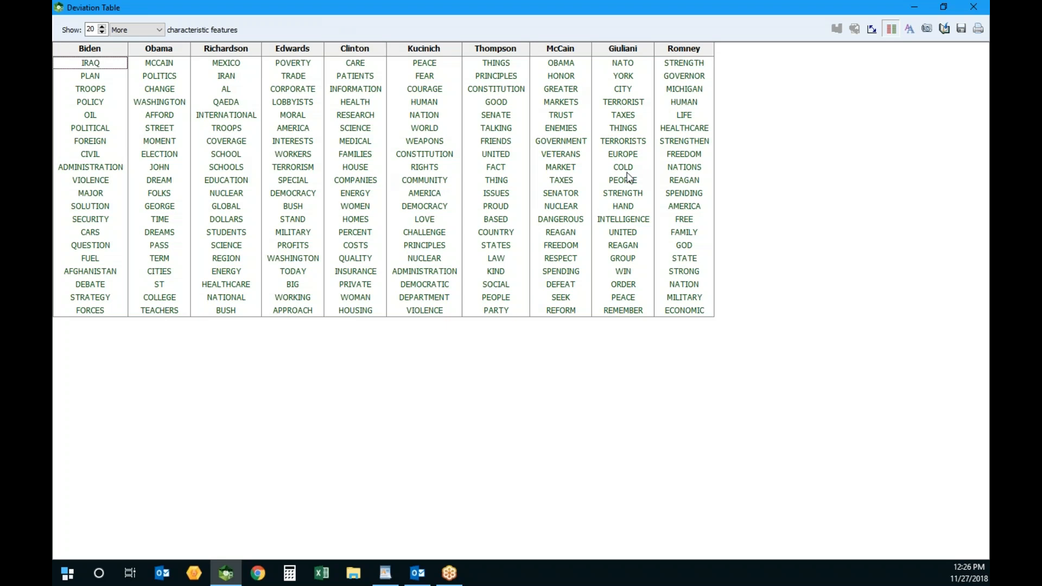
# - Highlight WASHINGTON across candidates, compare the Less and More & Less features, highlight TROOPS, and close the deviation table
pyautogui.click(159, 102)
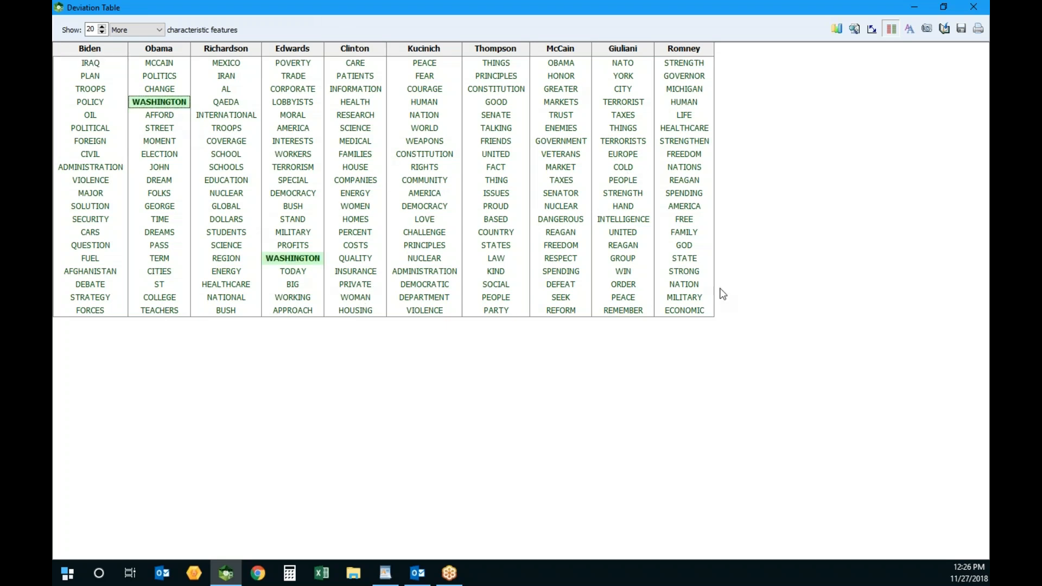
pyautogui.click(149, 30)
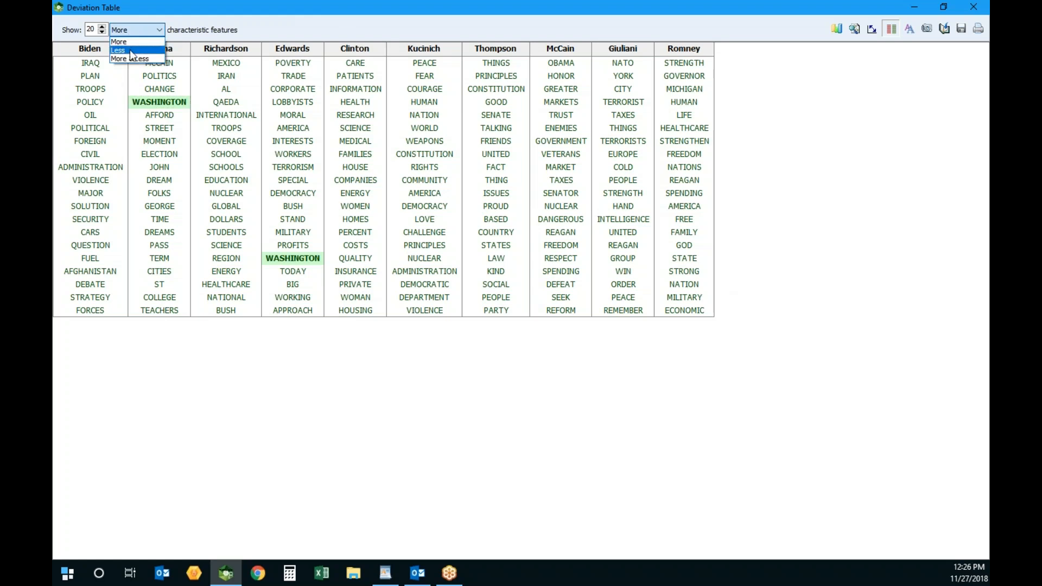
pyautogui.click(131, 50)
pyautogui.click(149, 30)
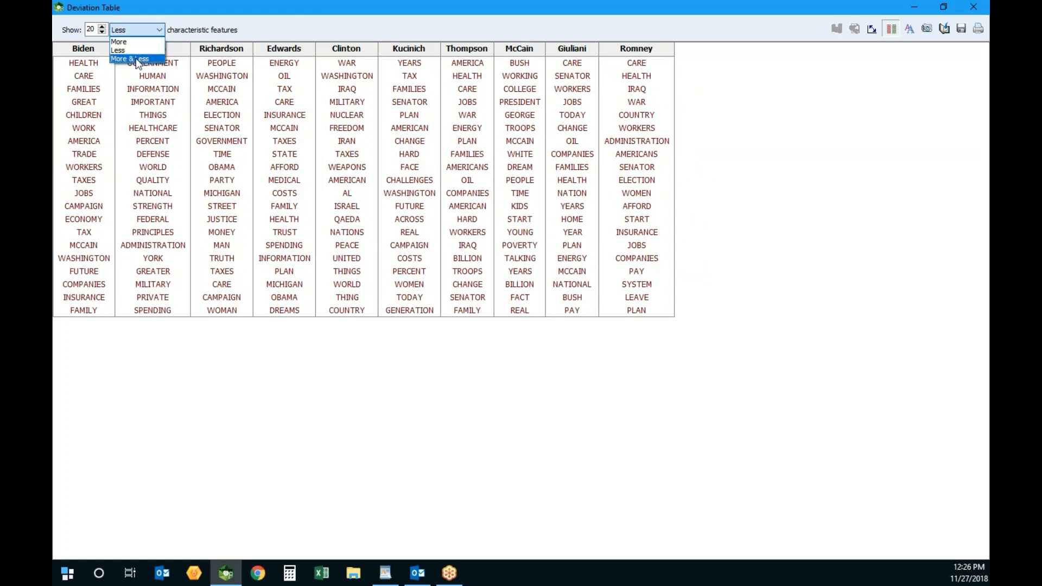
pyautogui.click(136, 58)
pyautogui.click(100, 102)
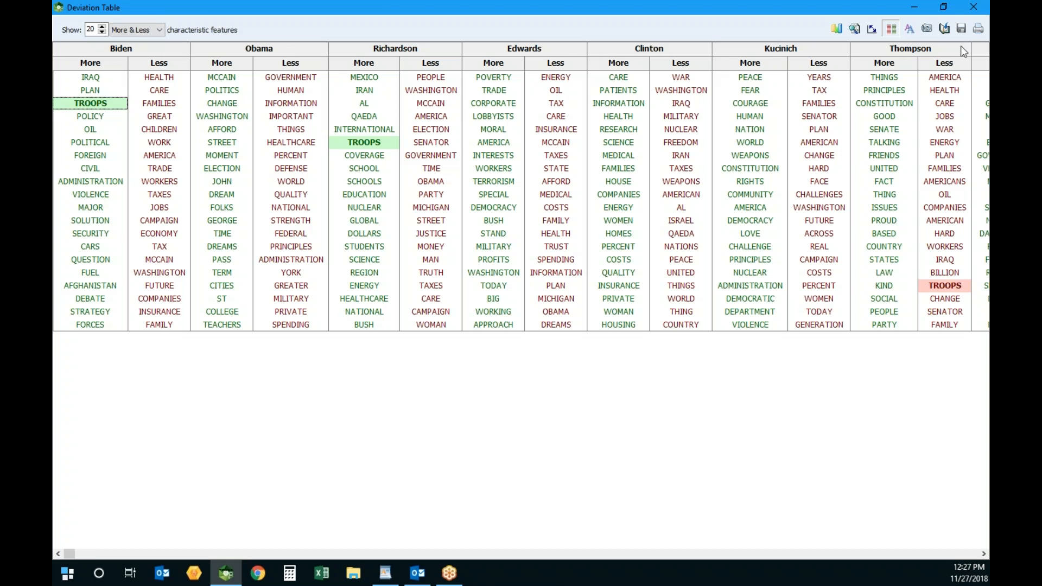
pyautogui.click(974, 7)
# - Cross-tabulate the keywords with PARTY, view only the More characteristic features in the deviation table, and close it
pyautogui.click(161, 80)
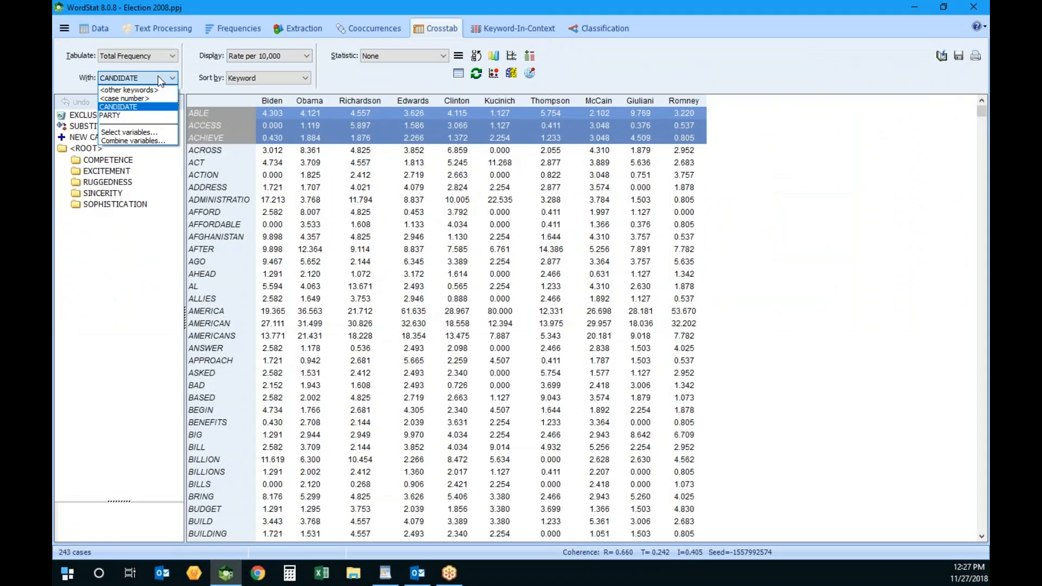
pyautogui.click(145, 115)
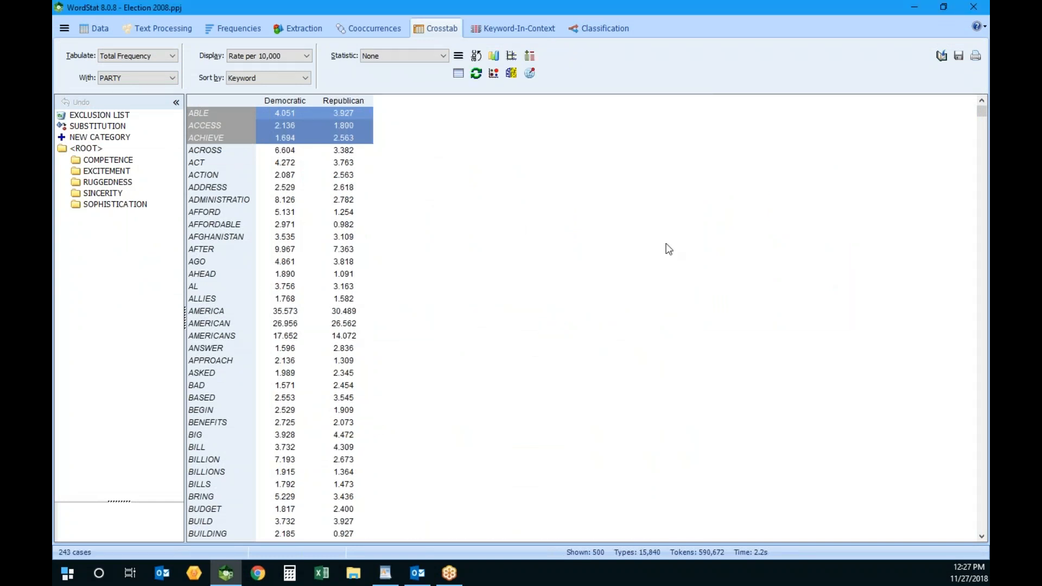
pyautogui.click(531, 73)
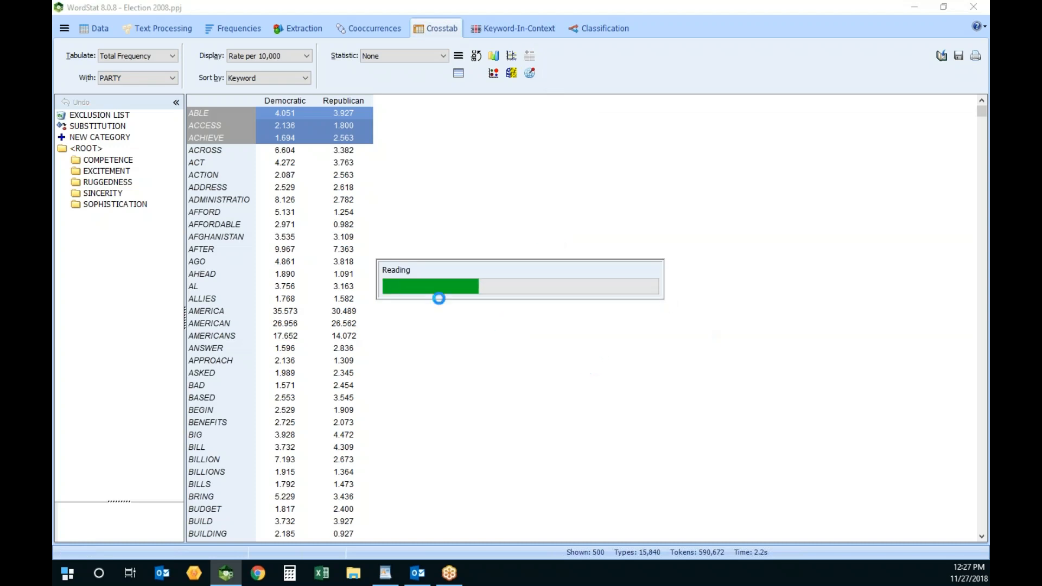
pyautogui.click(357, 123)
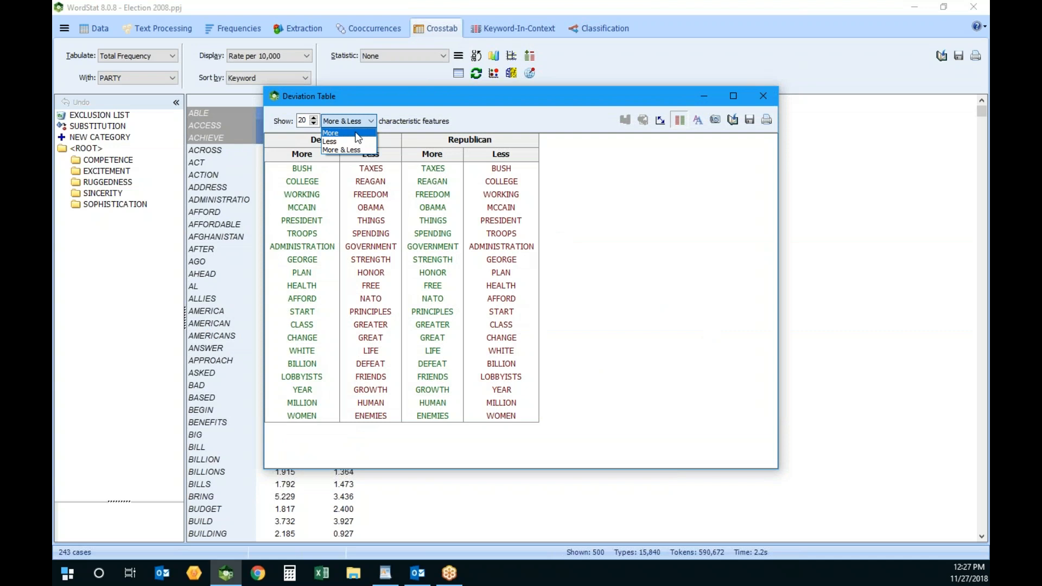
pyautogui.click(330, 133)
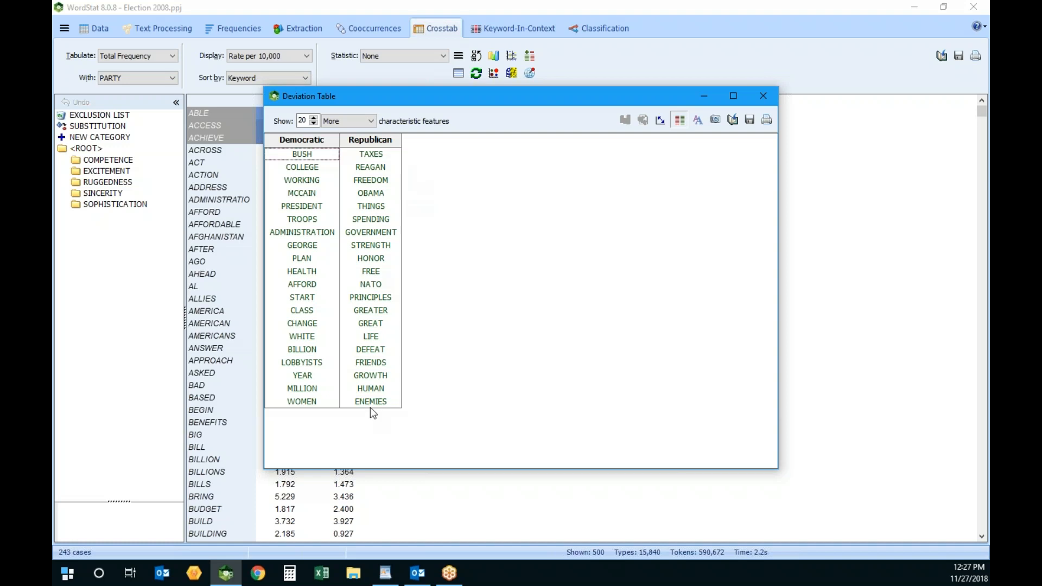
pyautogui.click(763, 96)
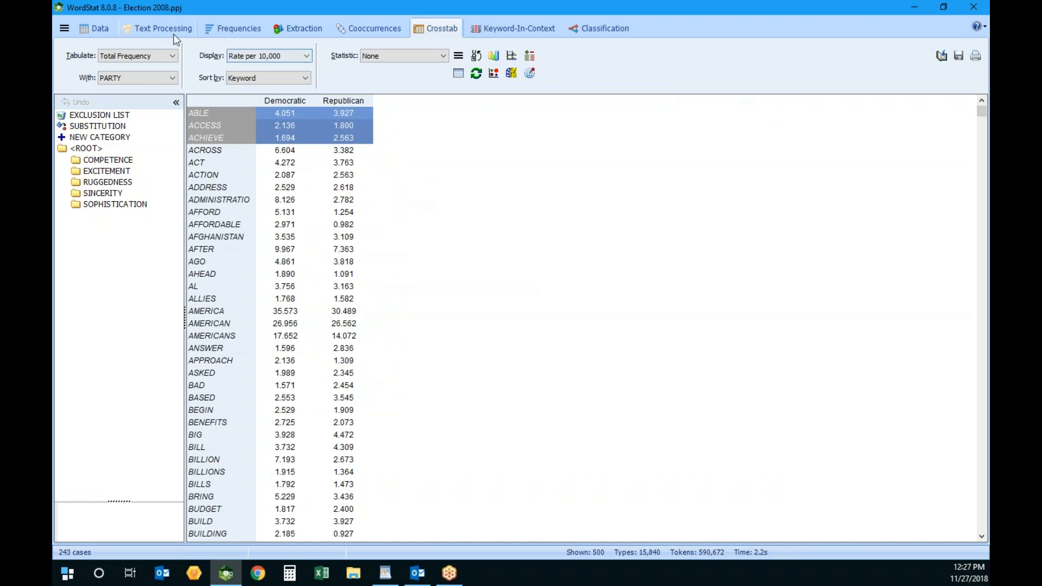
# - Review the text processing settings for categorization, preprocessing and the exclusion list of the Brand Personality model
pyautogui.click(173, 33)
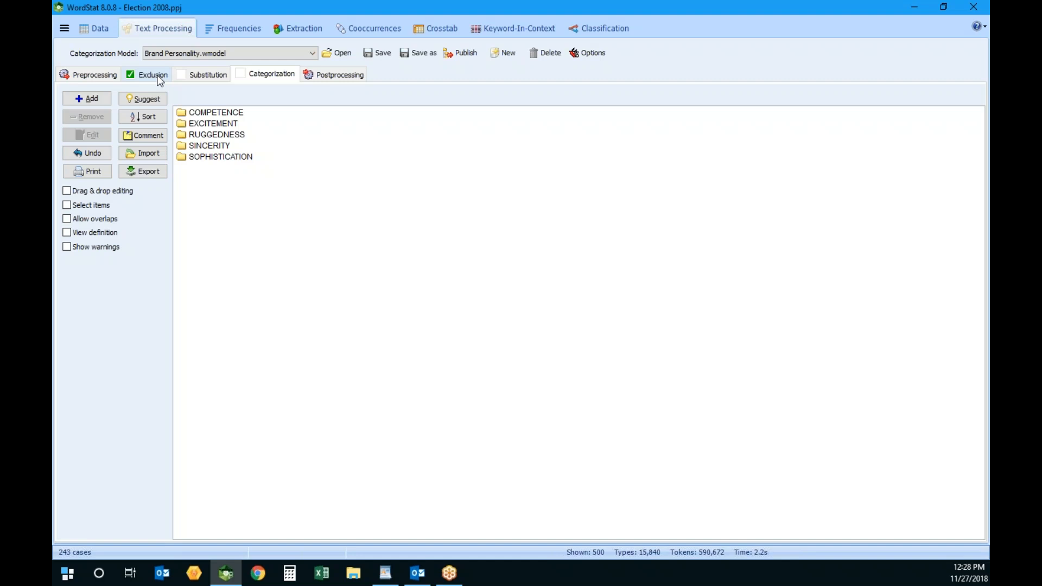
pyautogui.click(96, 73)
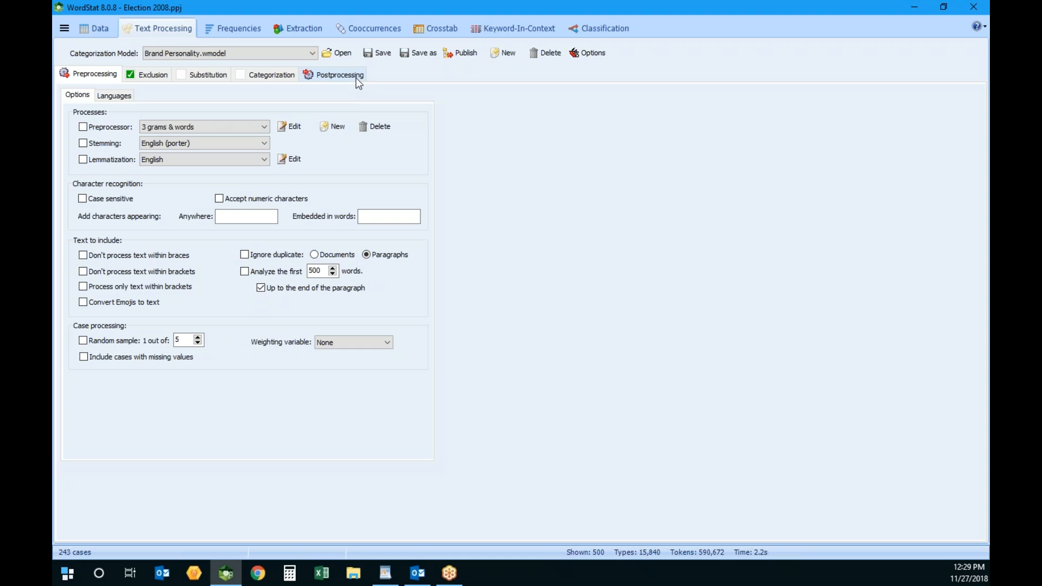
pyautogui.click(160, 75)
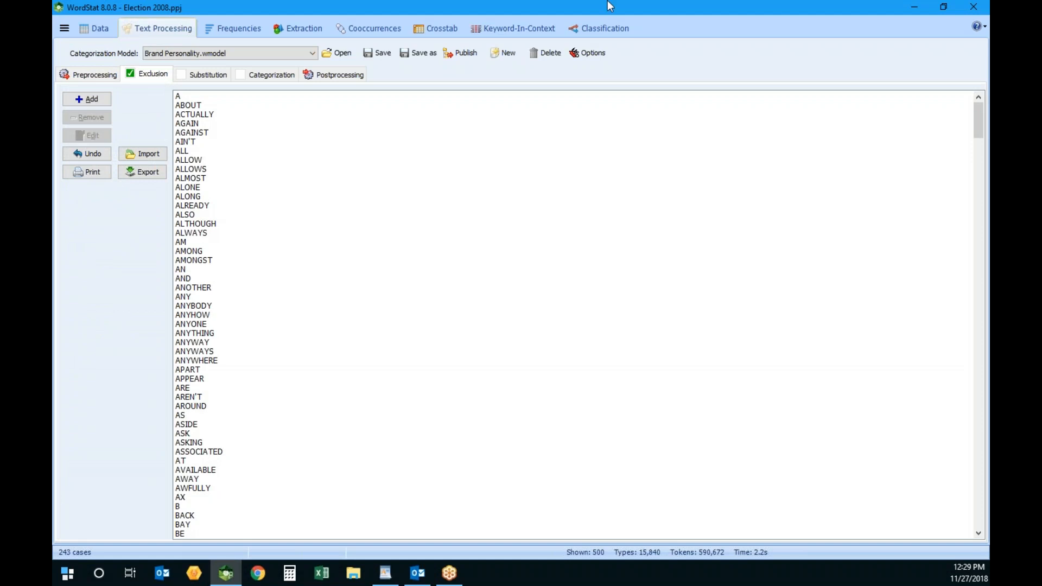
# - Create a new categorization model named test without keeping the existing exclusion list or categorization dictionary
pyautogui.click(509, 53)
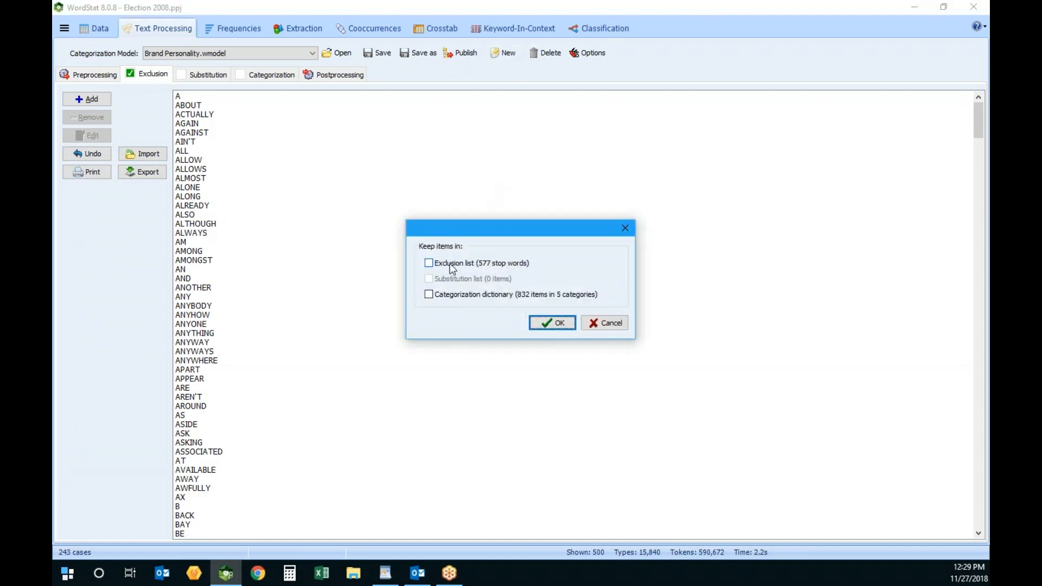
pyautogui.click(559, 321)
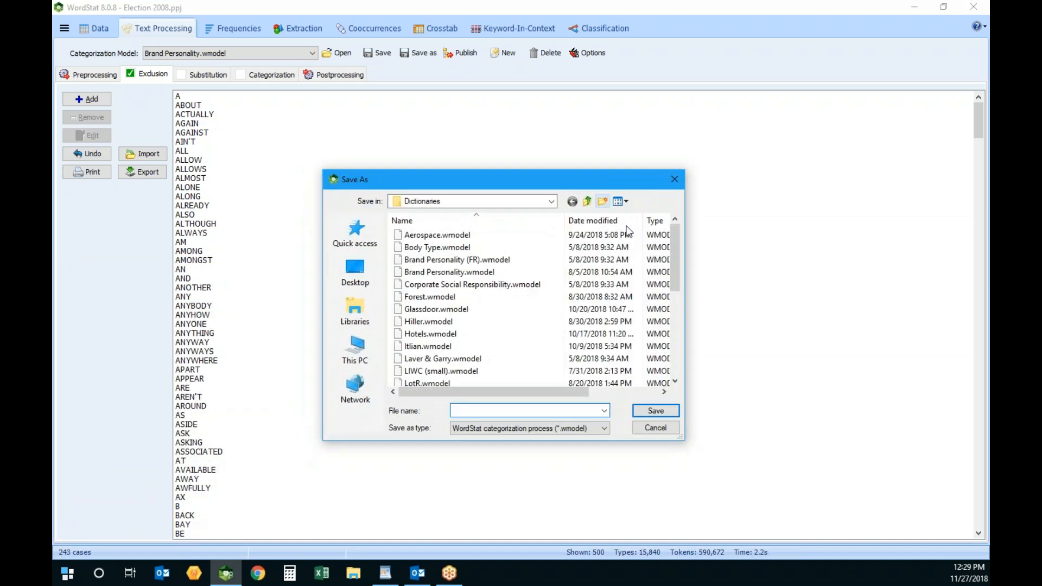
pyautogui.write('test')
pyautogui.click(655, 411)
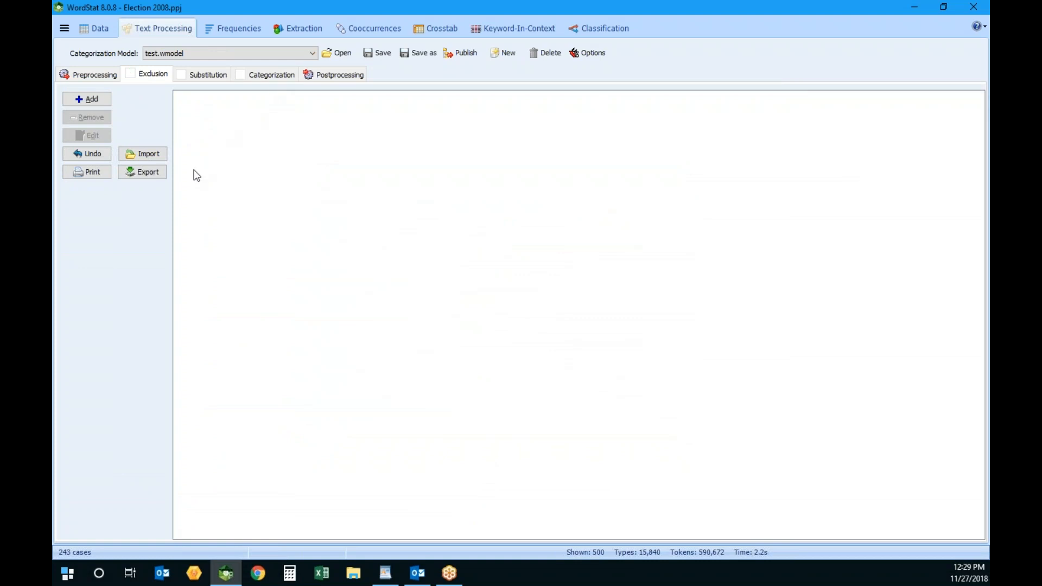
# - Import the English.exc stop word list into the new model's exclusion list
pyautogui.click(145, 154)
pyautogui.scroll(-2, 499, 282)
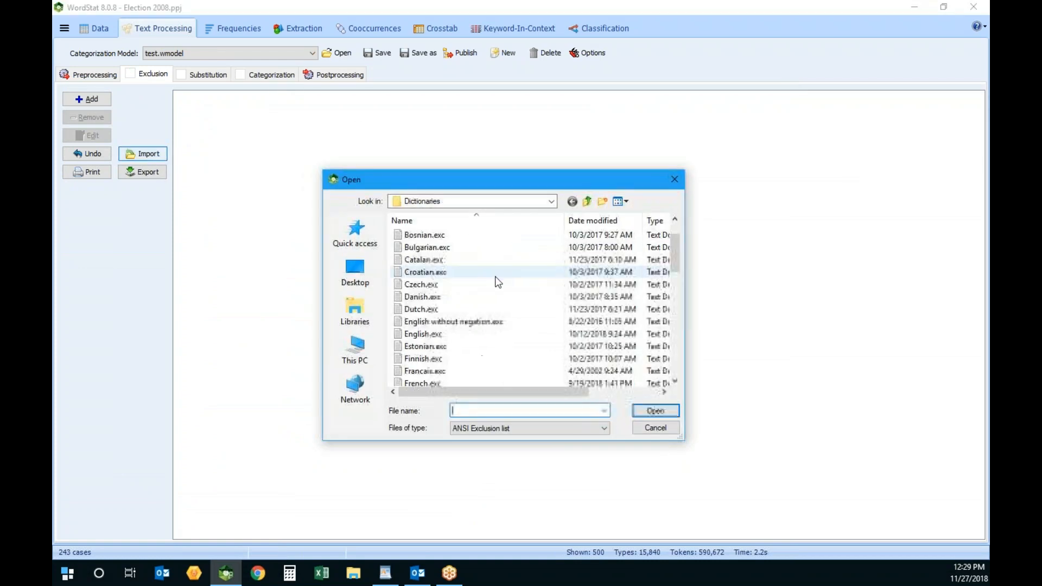
pyautogui.doubleClick(442, 333)
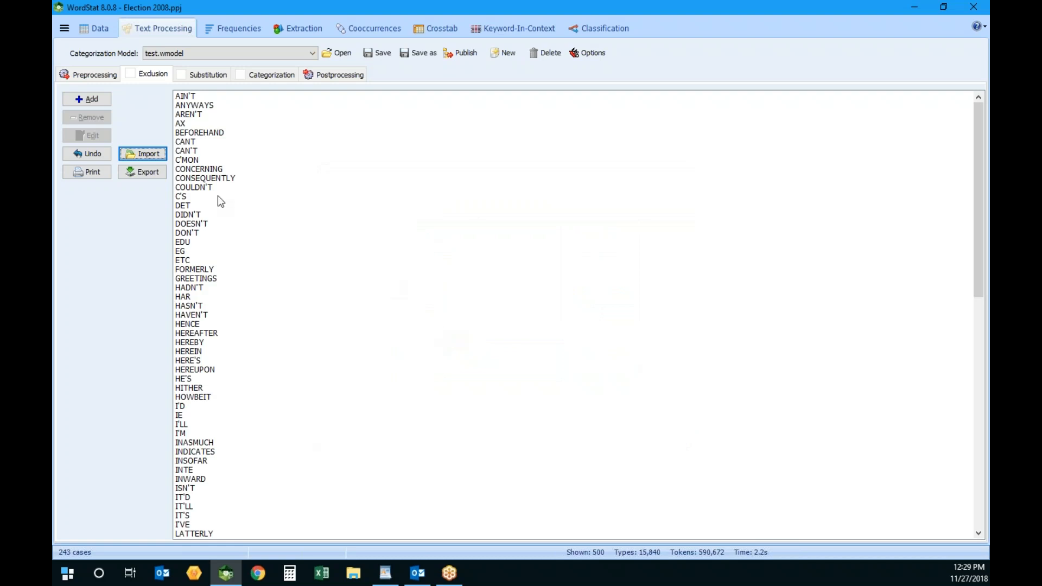
# - Check the available exclusion list file types, import English.exc again, and append its words to the exclusion list
pyautogui.click(159, 156)
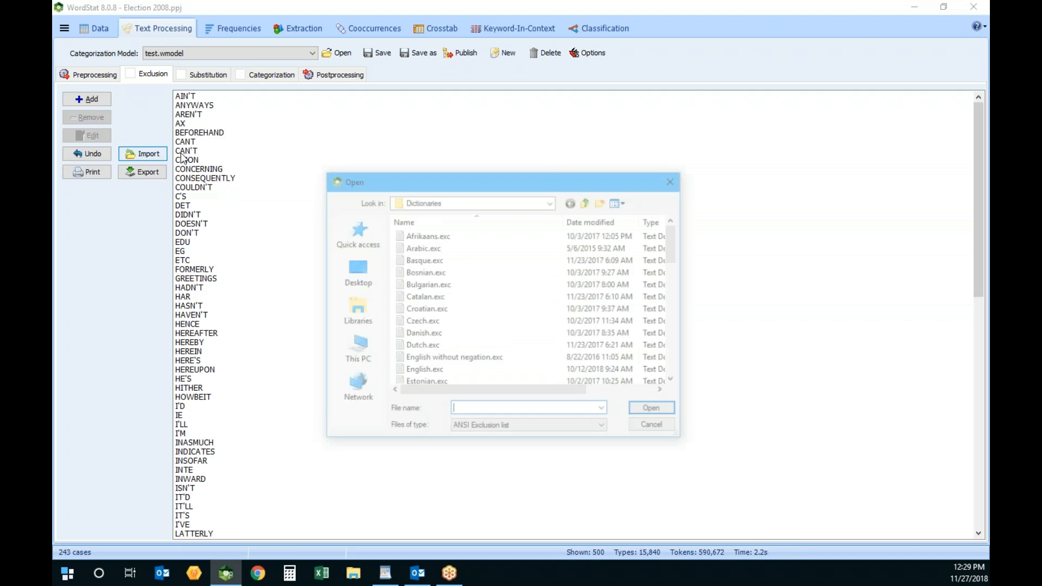
pyautogui.scroll(-1, 498, 323)
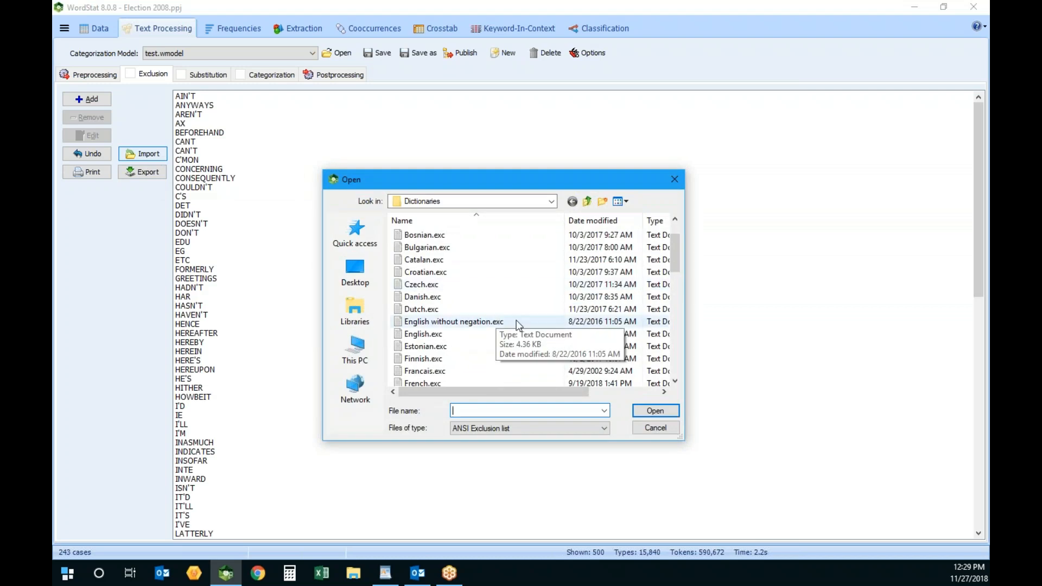
pyautogui.scroll(1, 533, 329)
pyautogui.click(540, 428)
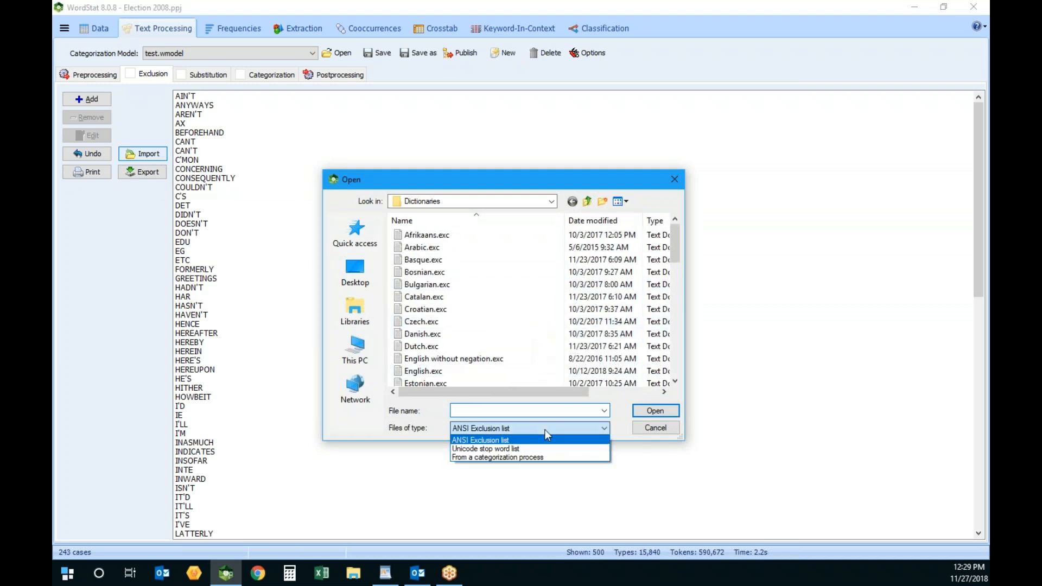
pyautogui.click(539, 445)
pyautogui.doubleClick(438, 371)
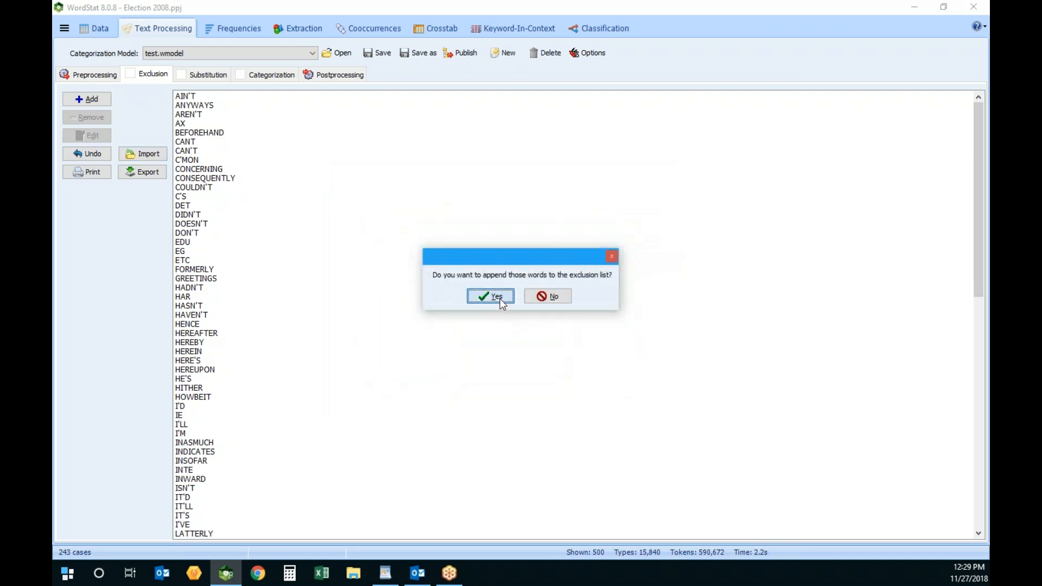
pyautogui.click(501, 302)
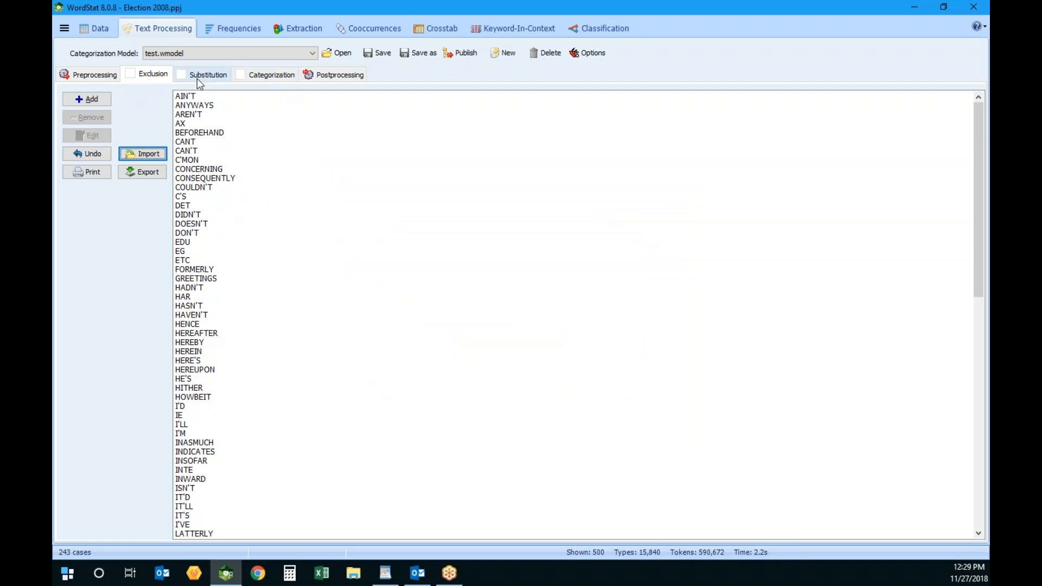
# - Examine the file formats for importing a categorization dictionary, filter for WordStat Categorization Dictionary (*.cat) files, and cancel the import
pyautogui.click(272, 76)
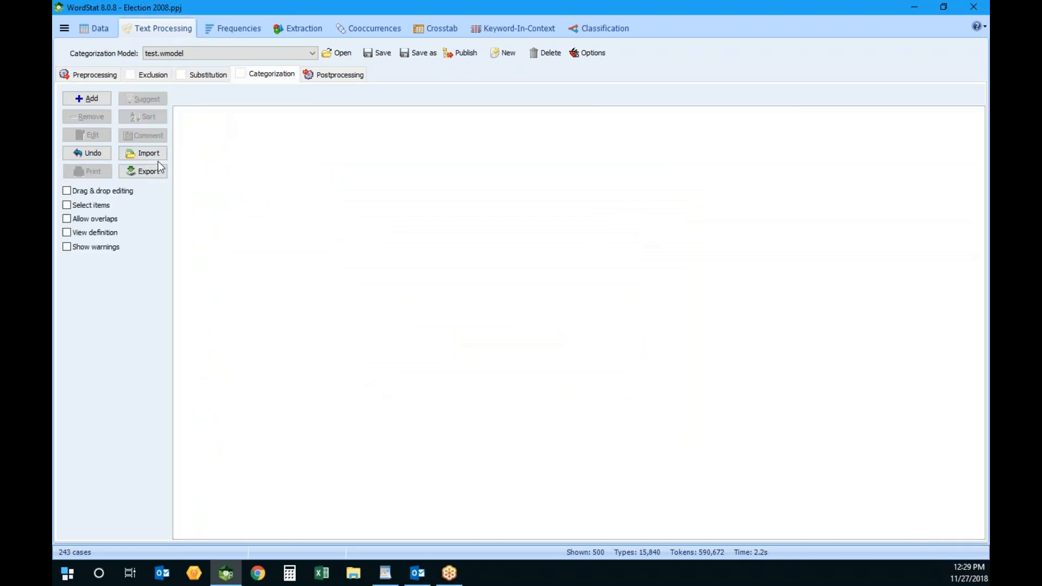
pyautogui.click(143, 153)
pyautogui.click(526, 430)
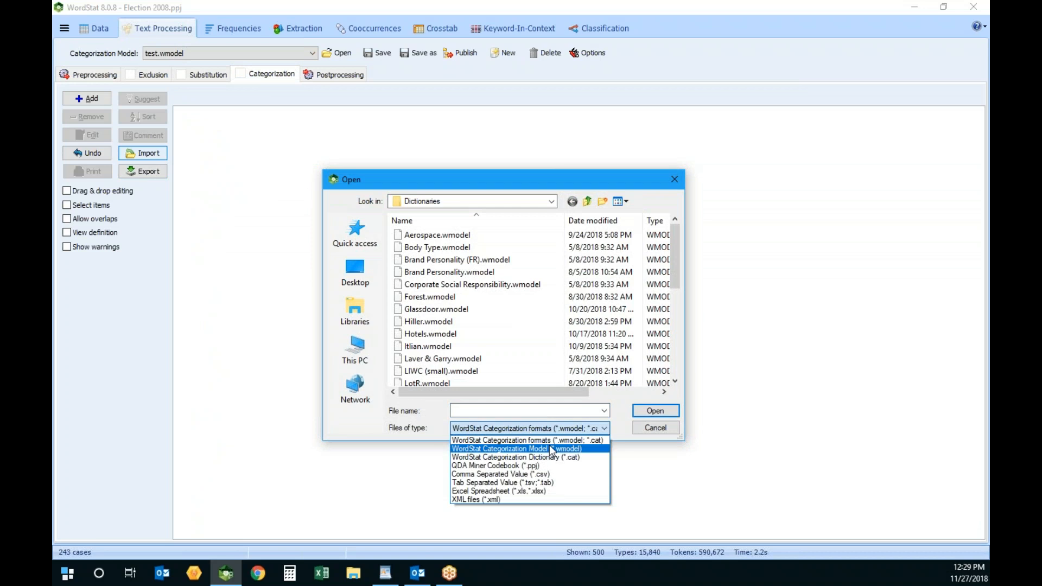
pyautogui.click(593, 458)
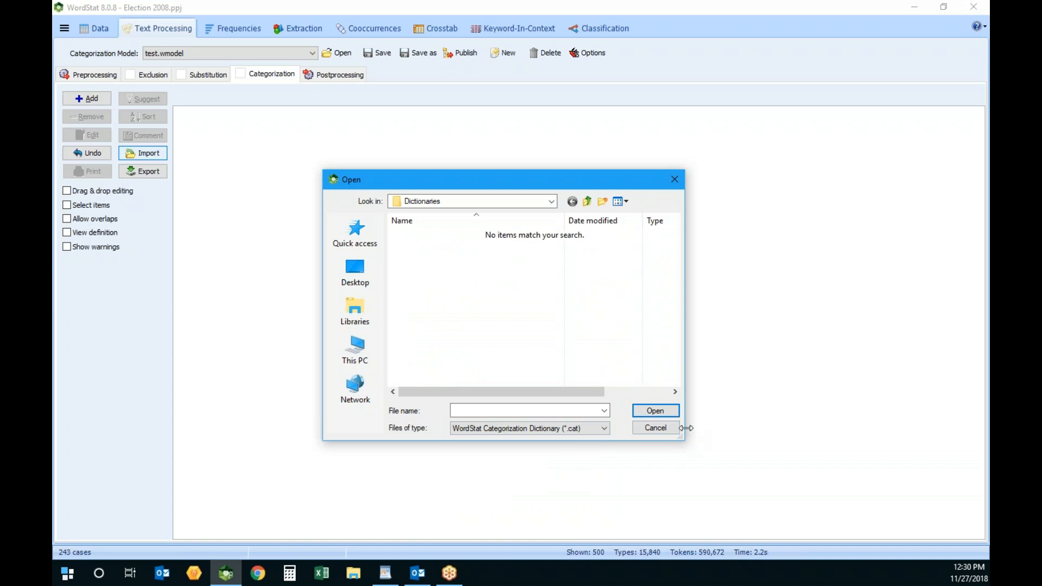
pyautogui.click(646, 429)
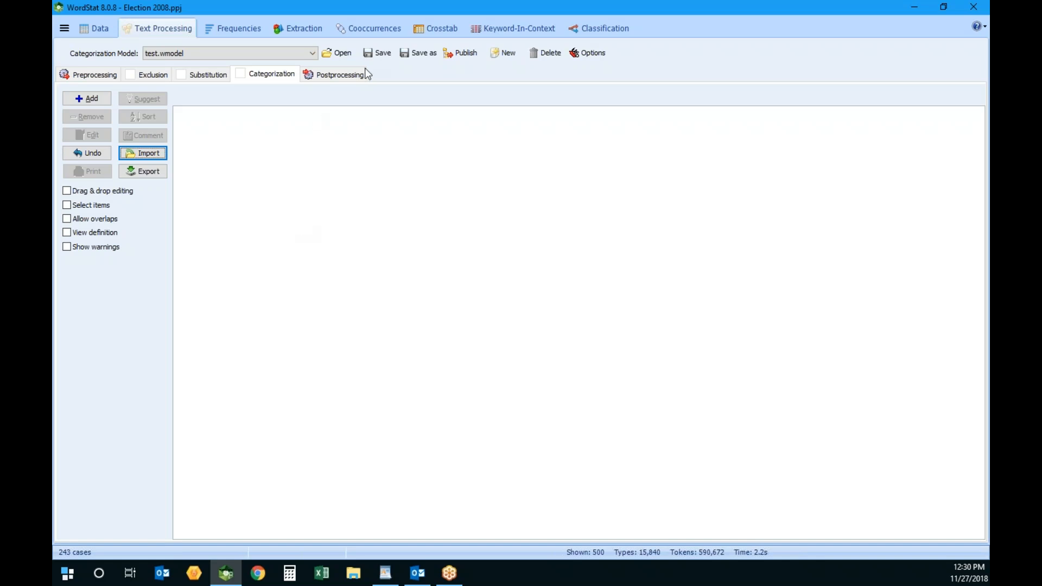
# - Enable the exclusion list for the test model and compare it with the empty categorization dictionary
pyautogui.click(154, 75)
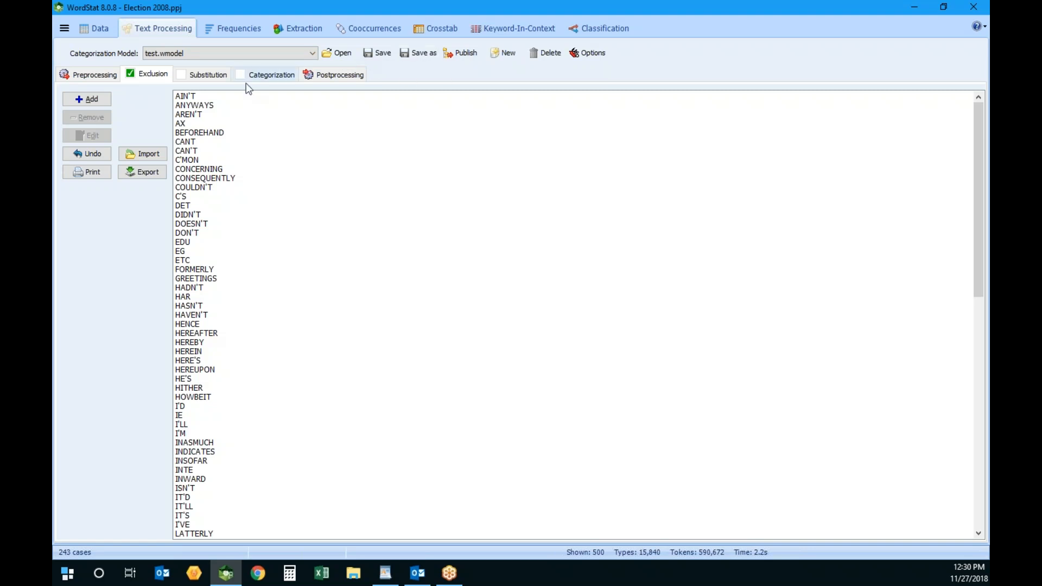
pyautogui.click(275, 77)
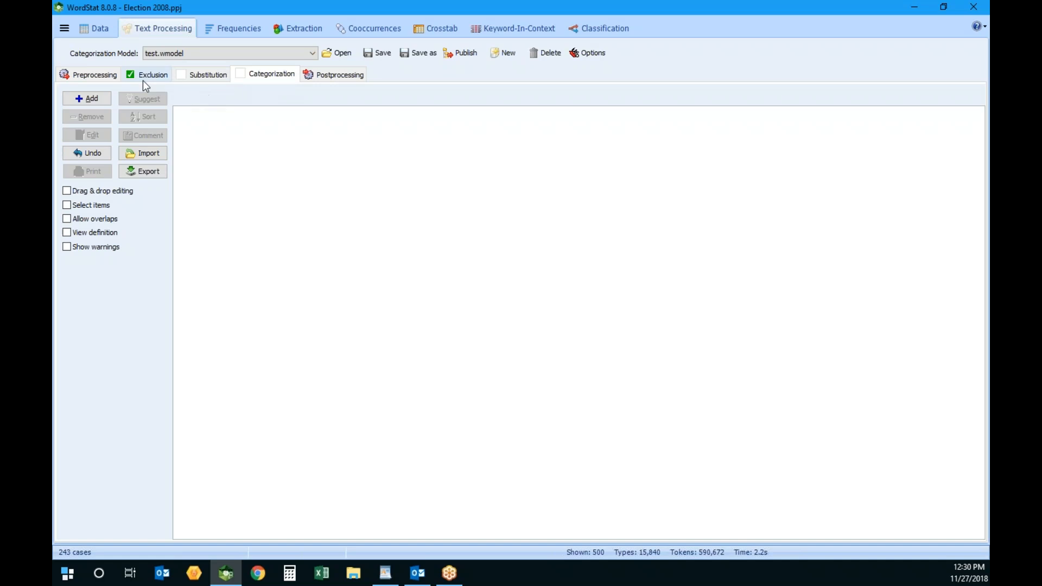
pyautogui.click(148, 76)
pyautogui.click(291, 81)
pyautogui.click(155, 76)
pyautogui.click(289, 74)
# - Examine which types of custom preprocessor can be added to the model's preprocessing options
pyautogui.click(89, 76)
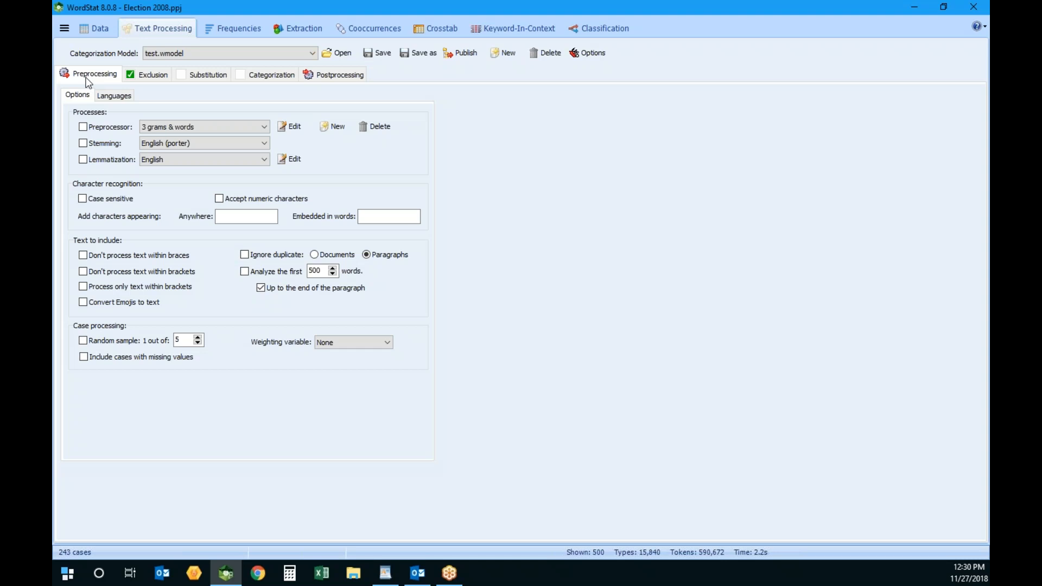
pyautogui.click(335, 130)
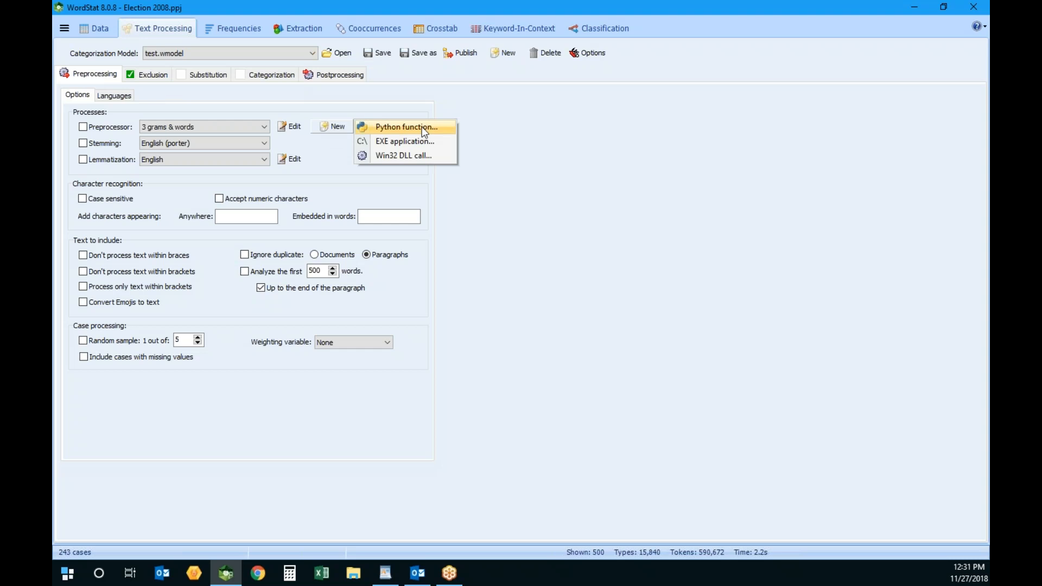
pyautogui.click(524, 128)
# - Select NLTK Lemmatization as the preprocessor and open its Python script in the editor
pyautogui.click(241, 127)
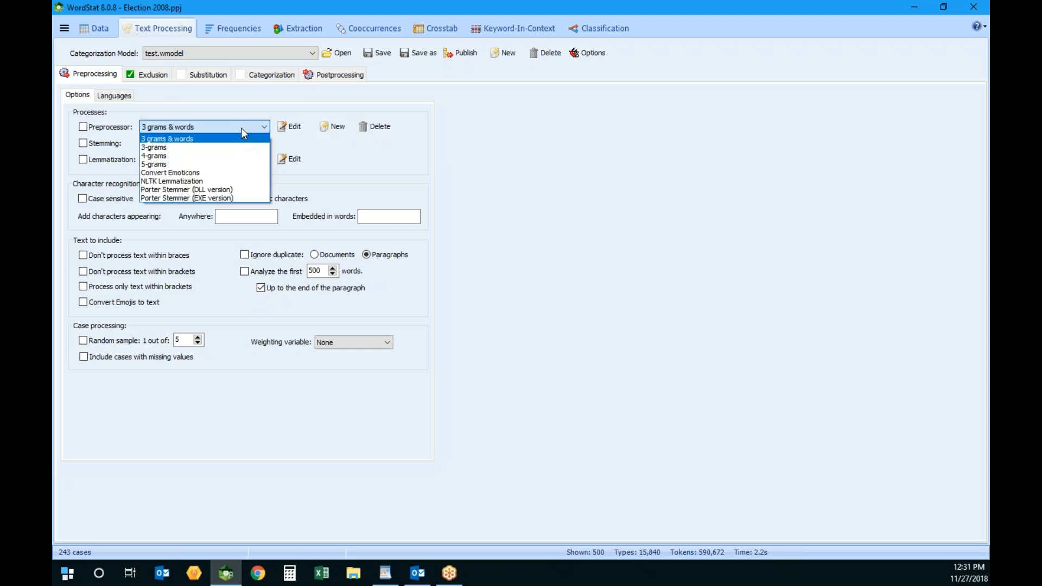
pyautogui.click(223, 181)
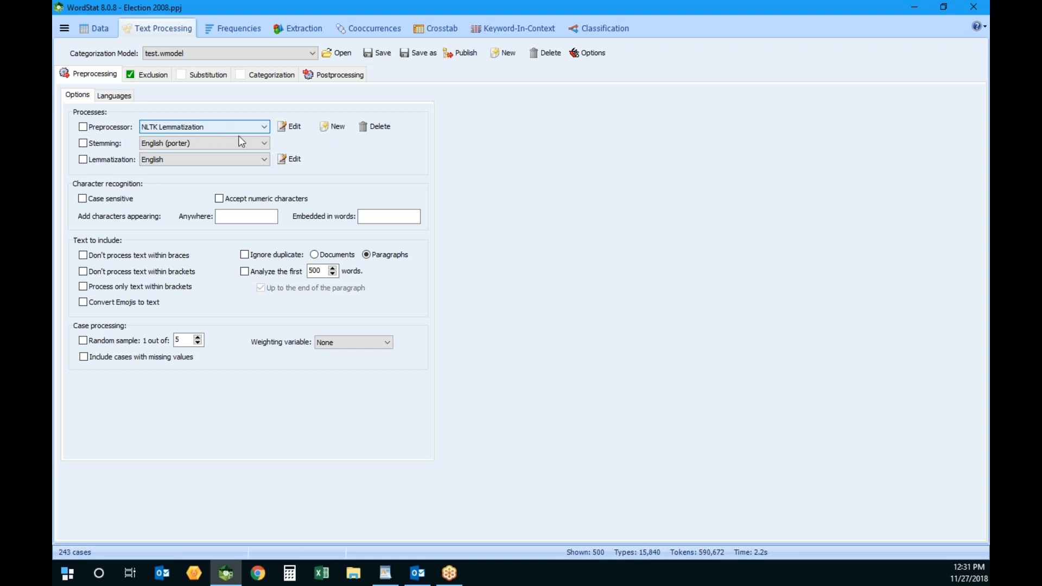
pyautogui.click(295, 127)
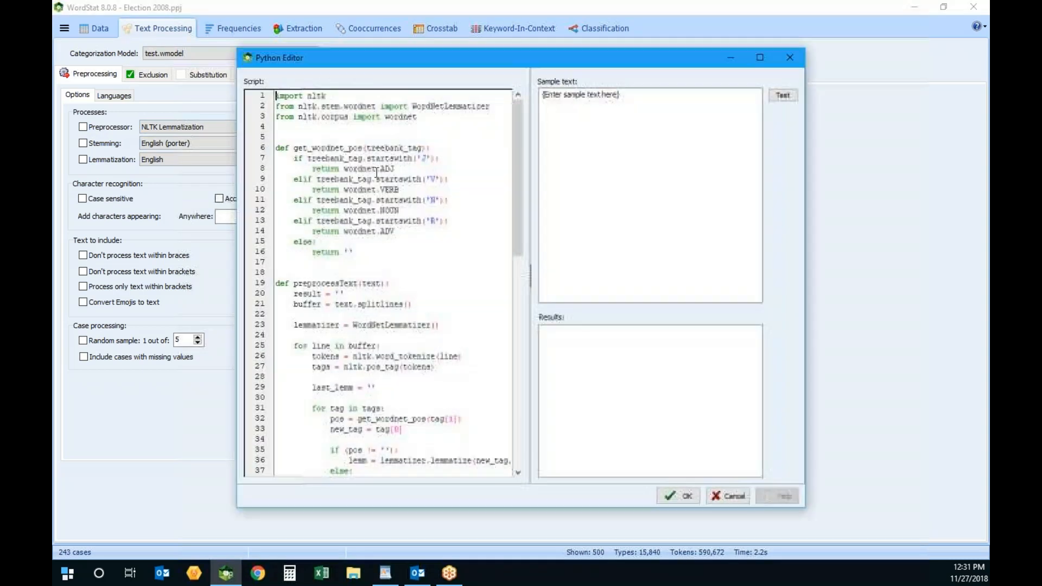
pyautogui.moveTo(519, 133); pyautogui.dragTo(547, 95)
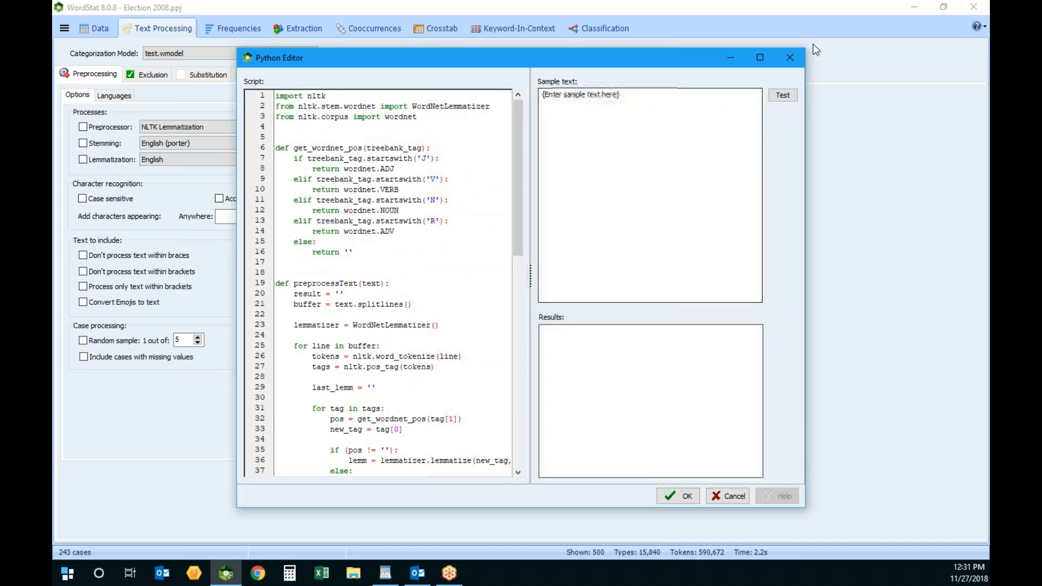
# - Select Convert Emoticons as the preprocessor, view its Python script without changing it, and check the types of new preprocessor available
pyautogui.click(791, 57)
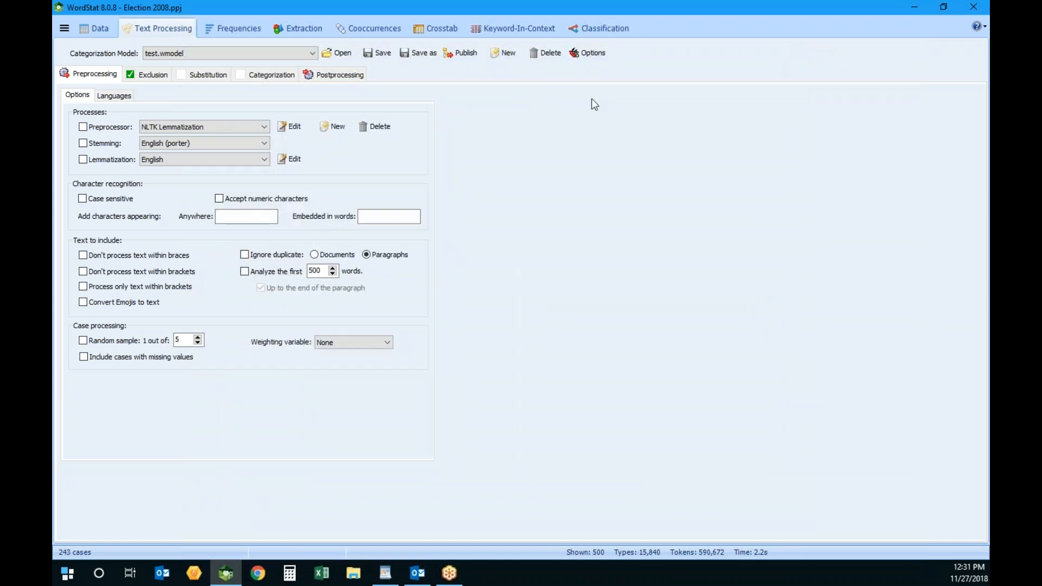
pyautogui.click(267, 128)
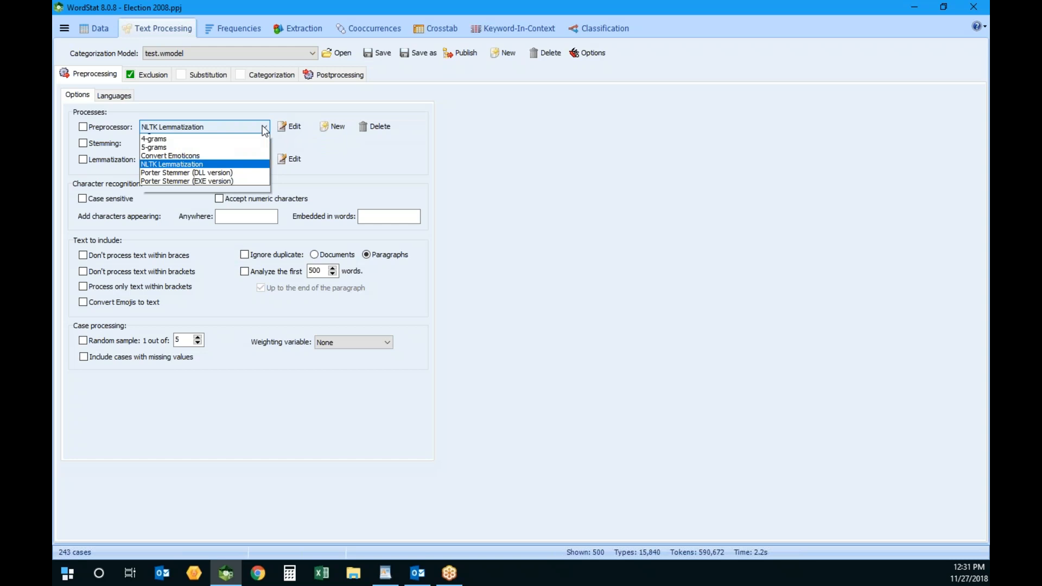
pyautogui.click(228, 173)
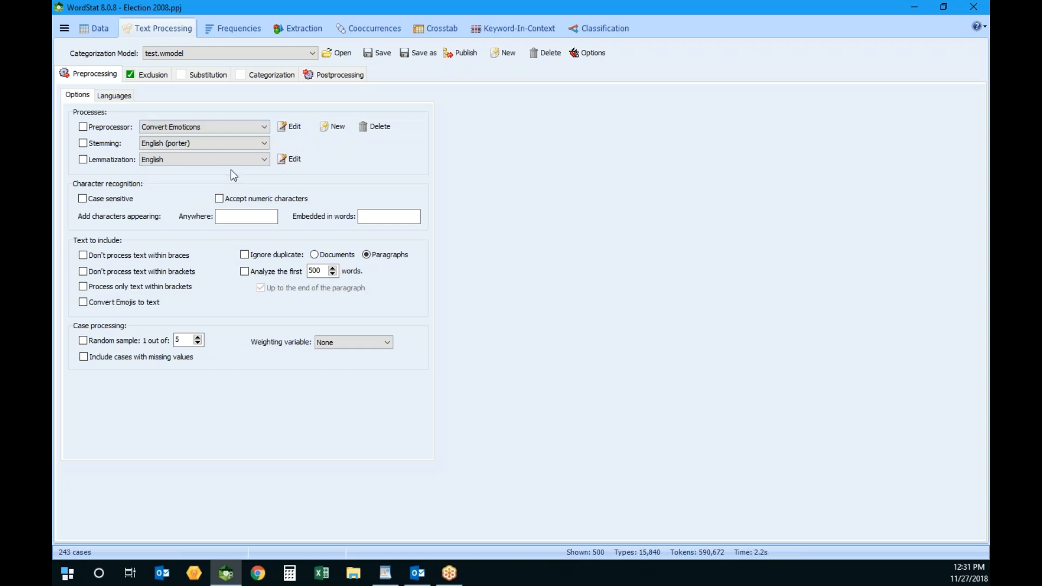
pyautogui.click(289, 127)
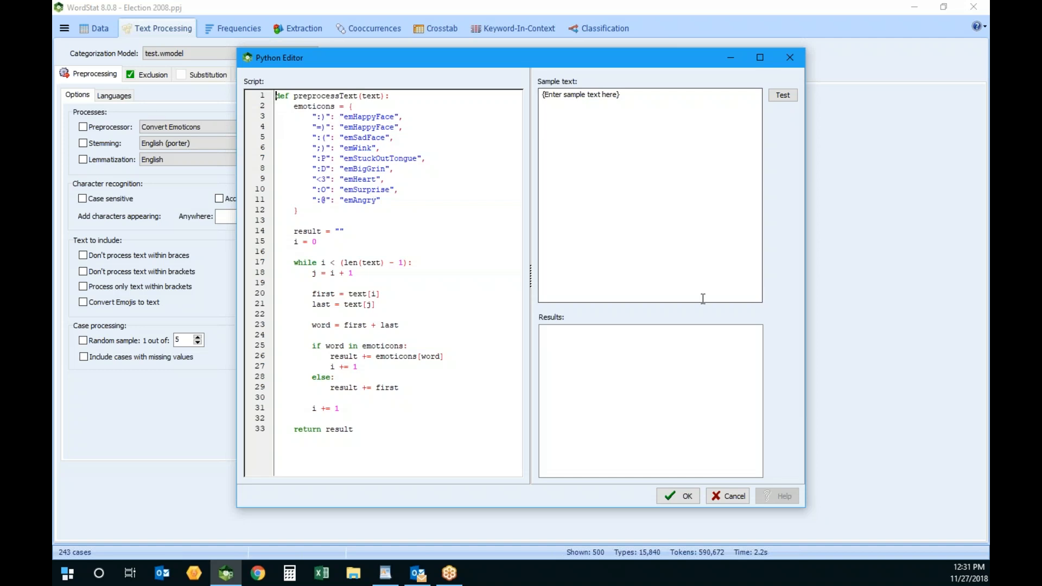
pyautogui.click(727, 496)
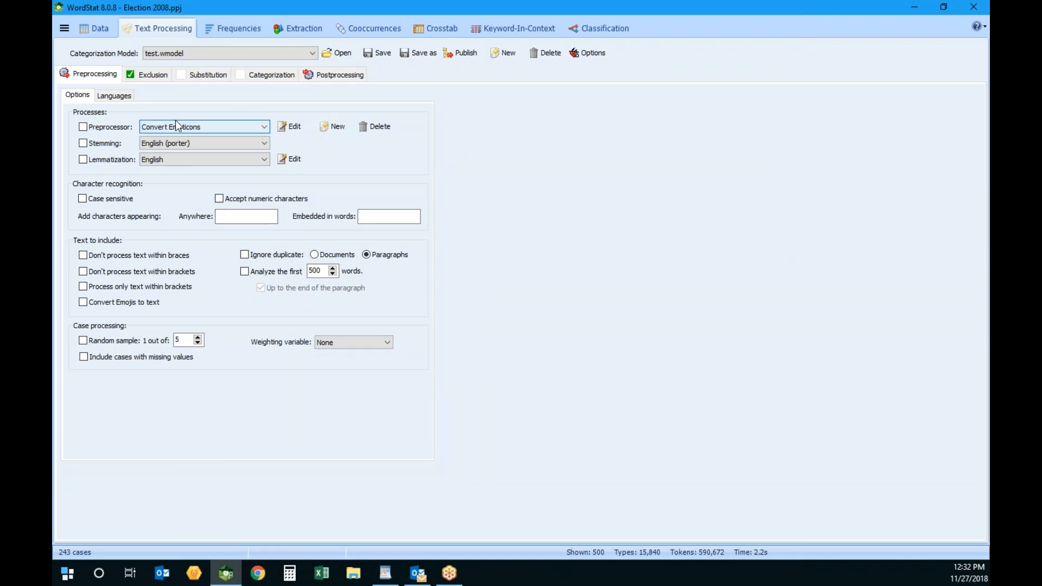
pyautogui.click(331, 129)
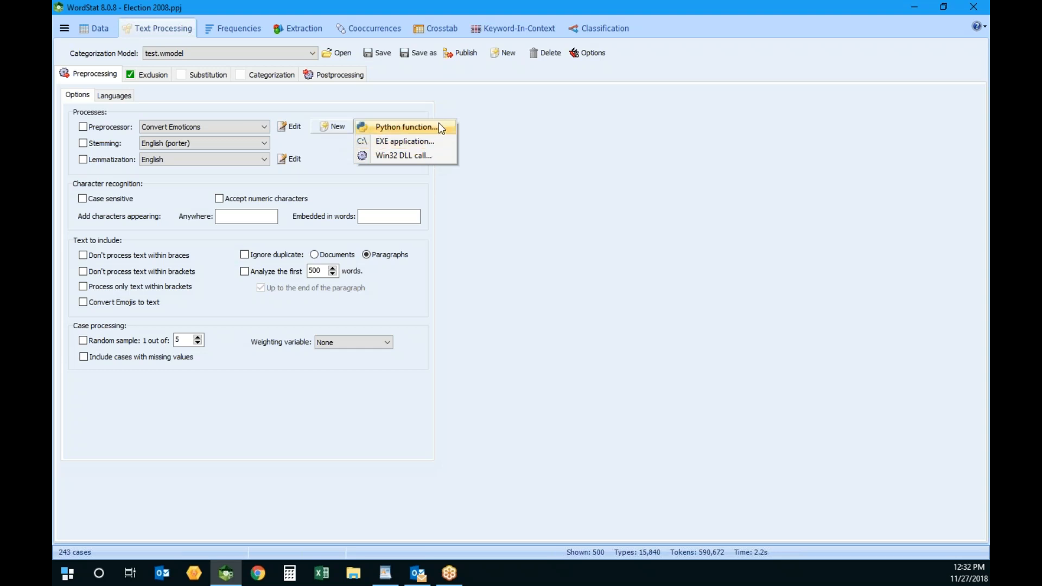
pyautogui.click(607, 123)
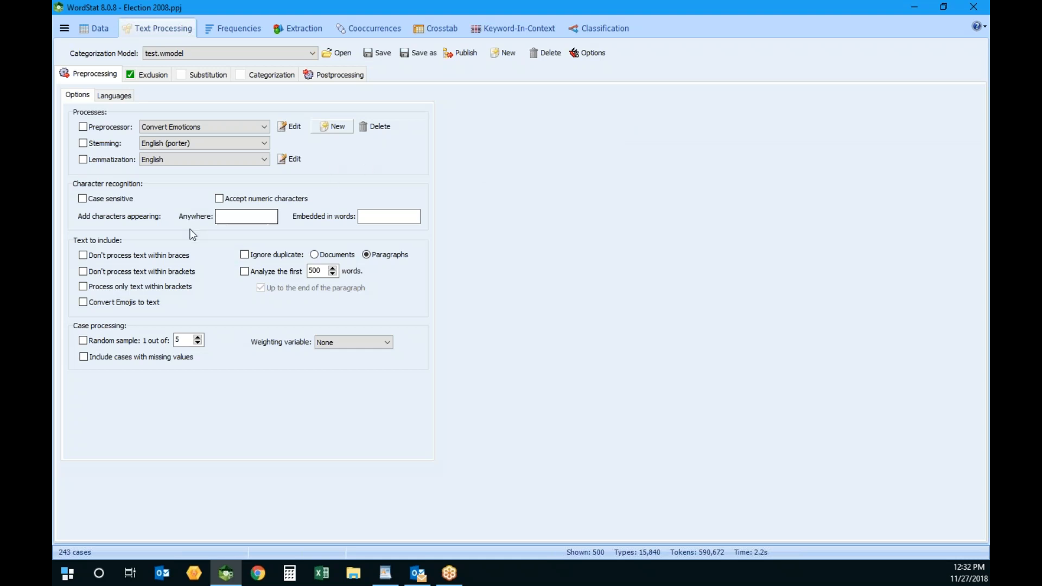
# - Try limiting the analysis to the first 500 words, up to the end of the paragraph
pyautogui.click(244, 271)
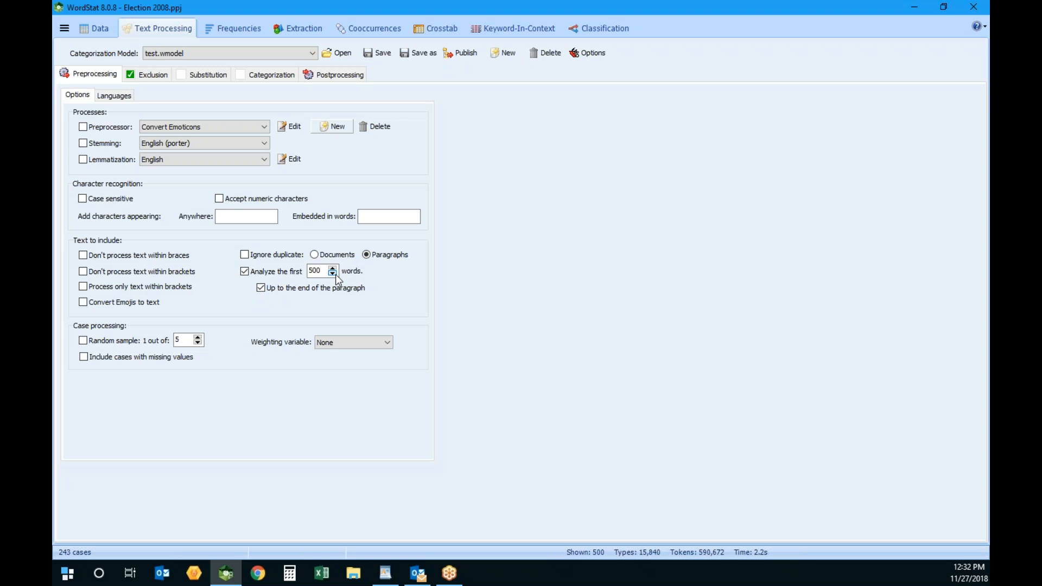
pyautogui.click(322, 273)
pyautogui.click(244, 272)
pyautogui.click(113, 304)
# - Set the test model's postprocessing to keep a maximum of 300 items based on TF*IDF
pyautogui.click(338, 74)
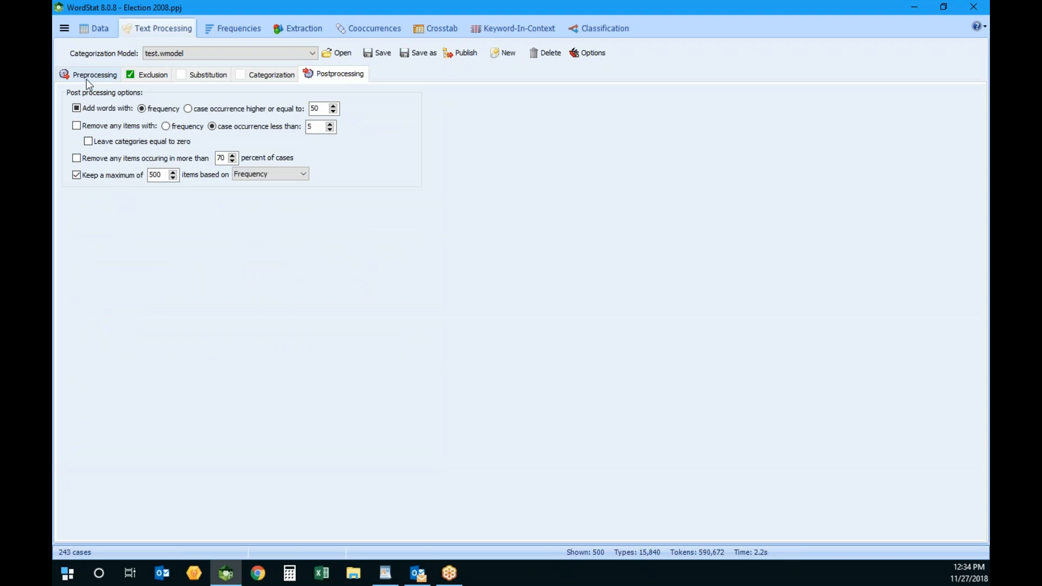
pyautogui.click(86, 76)
pyautogui.click(342, 74)
pyautogui.doubleClick(155, 174)
pyautogui.write('300')
pyautogui.click(262, 174)
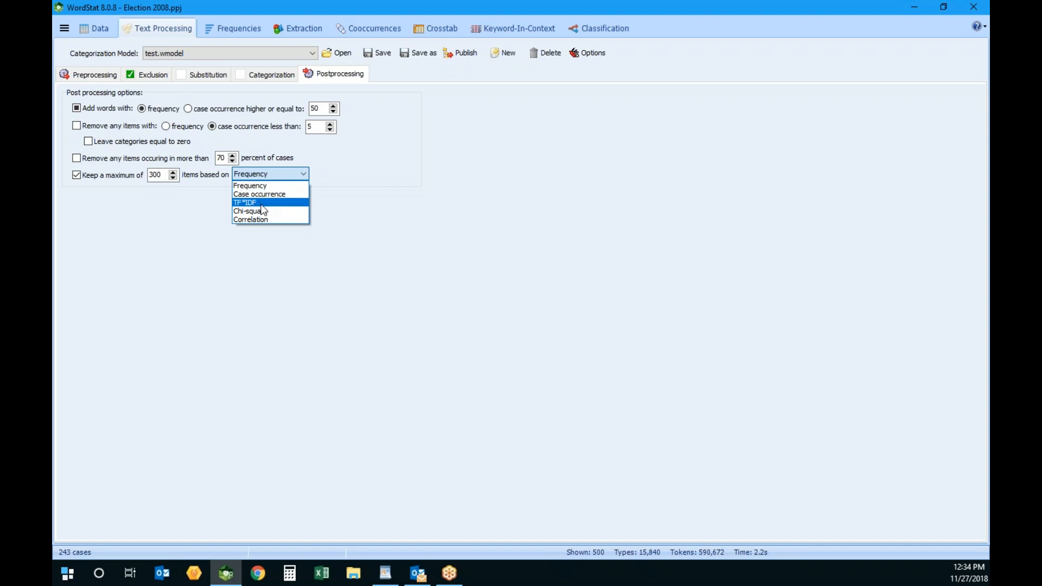
pyautogui.click(262, 203)
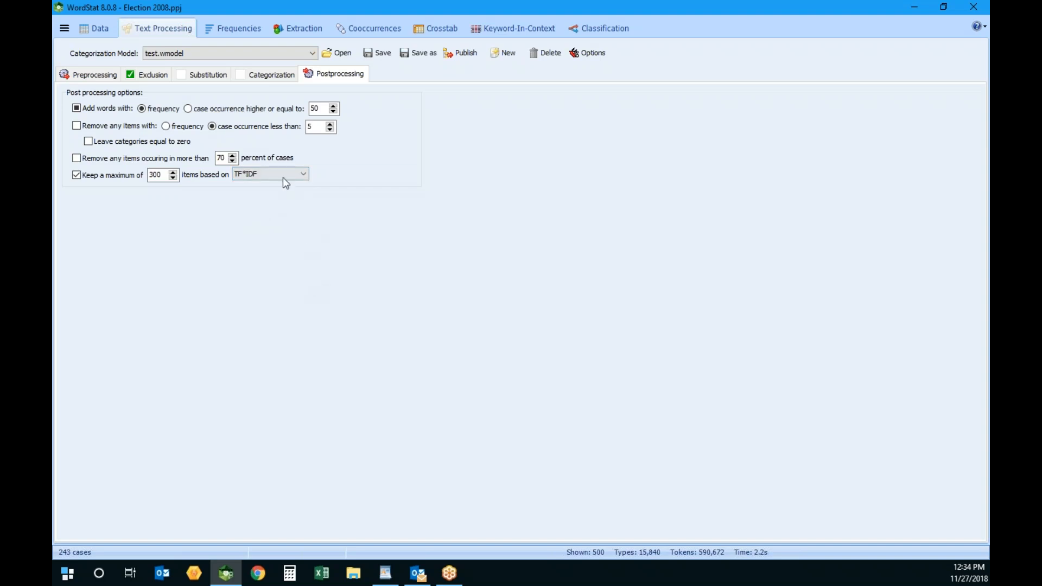
# - Load the RID.wmodel categorization model without saving the test model's changes, and expand its EMOTIONS category
pyautogui.click(215, 76)
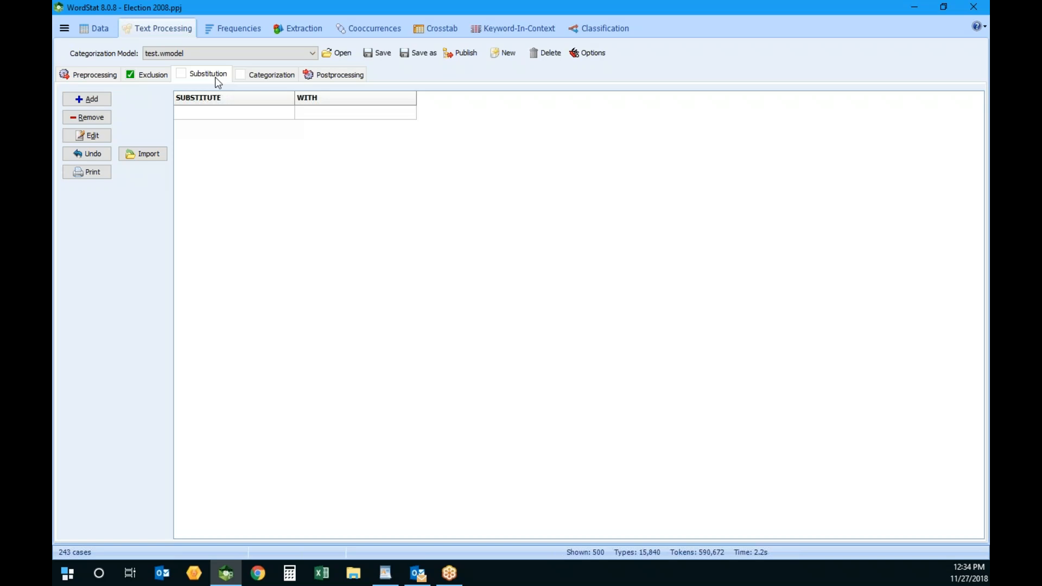
pyautogui.click(254, 75)
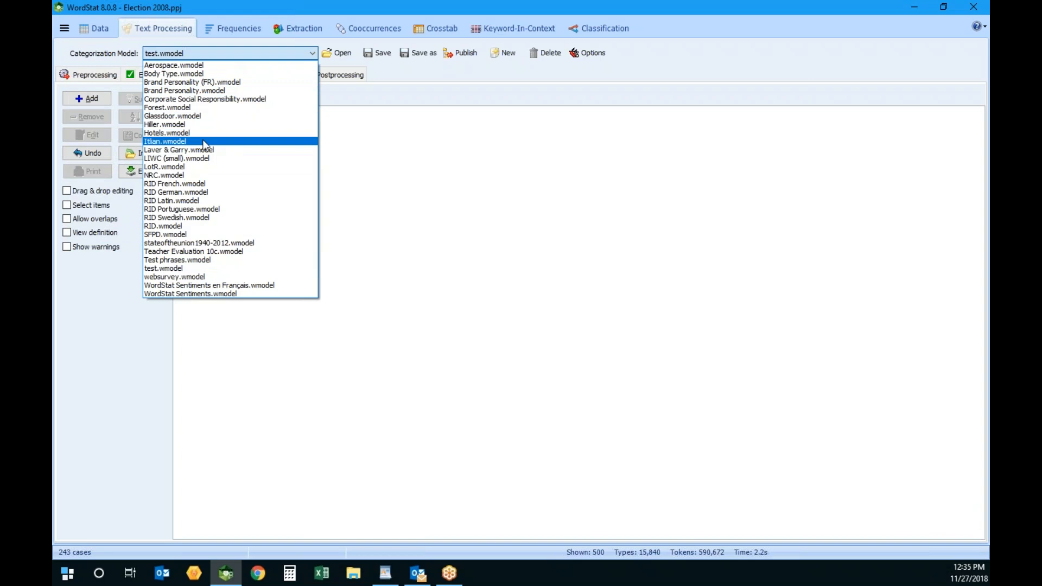
pyautogui.click(200, 227)
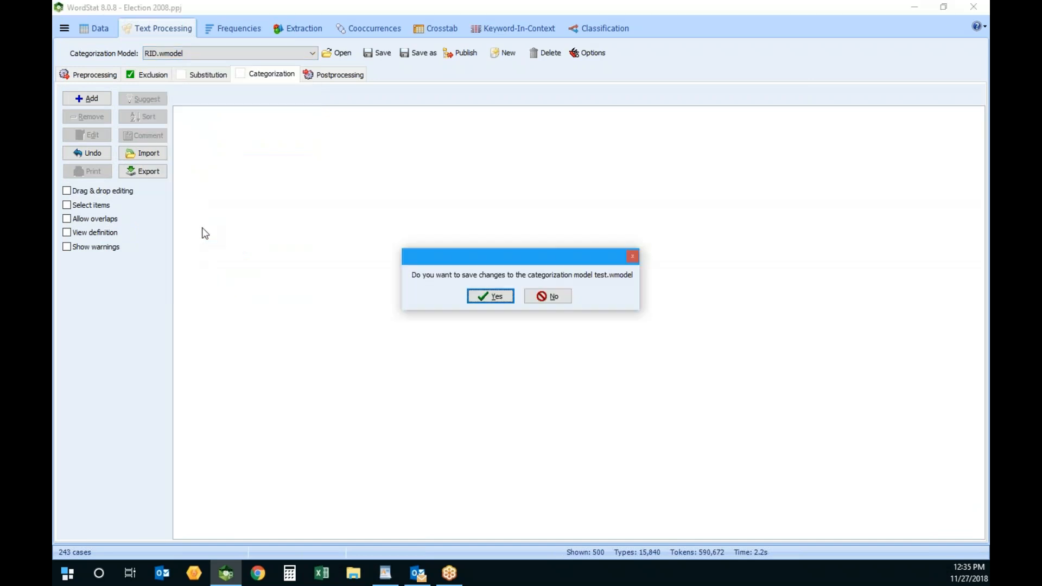
pyautogui.click(549, 297)
pyautogui.click(529, 329)
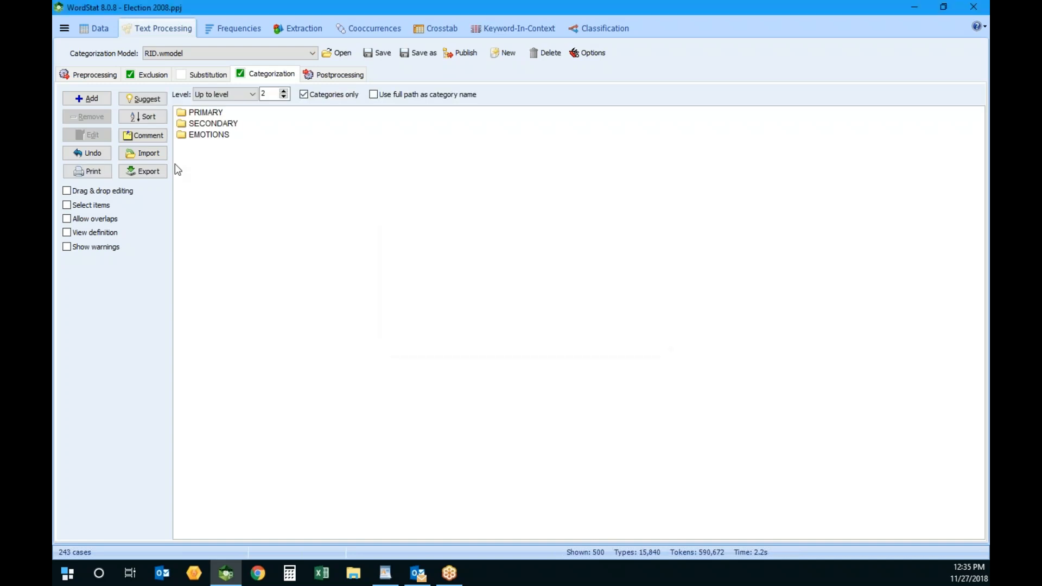
pyautogui.doubleClick(217, 137)
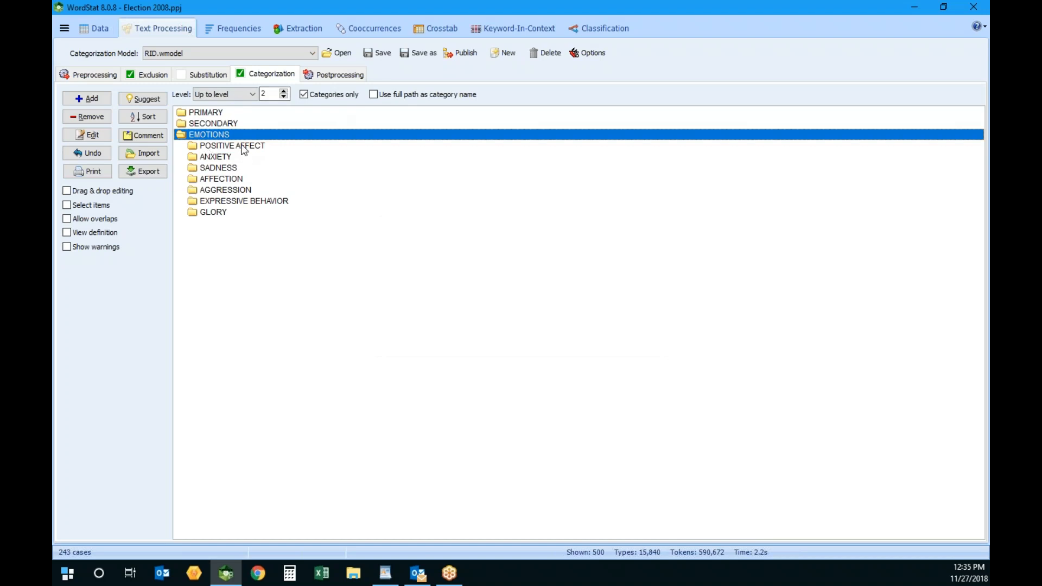
# - Compare the RID model's substitution table and exclusion list with its categorization dictionary
pyautogui.click(214, 75)
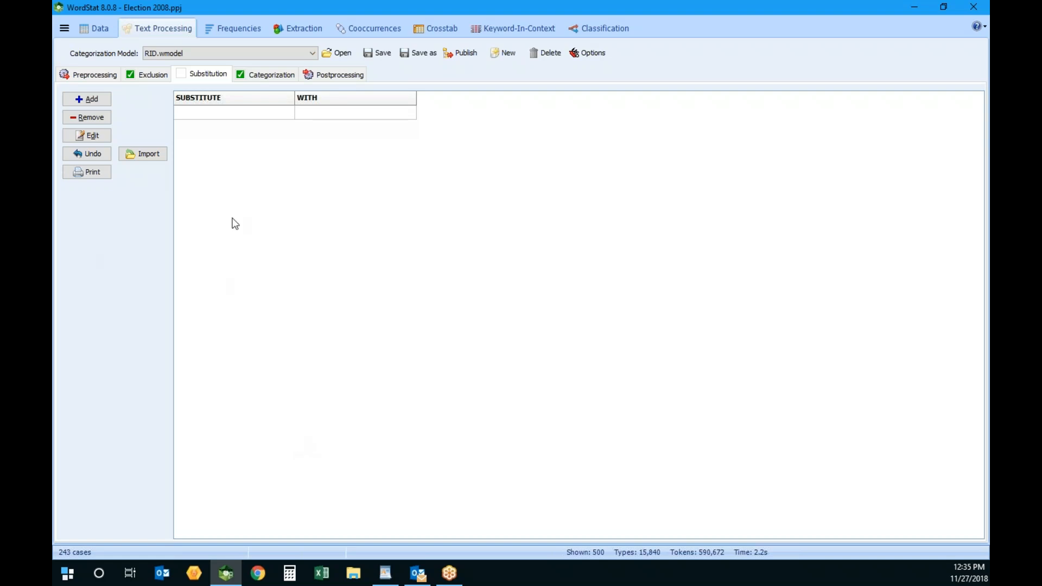
pyautogui.click(136, 76)
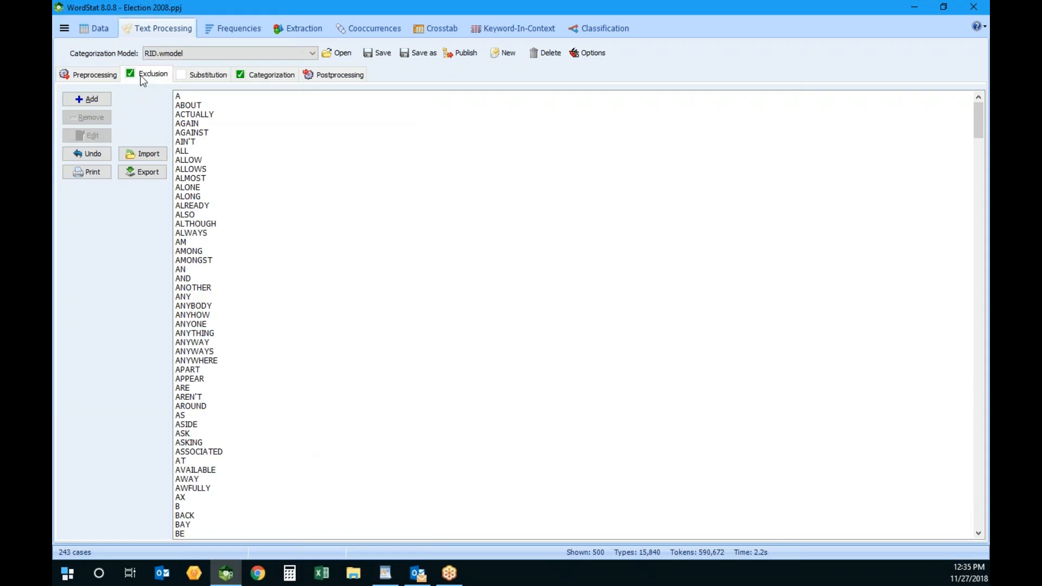
pyautogui.click(201, 77)
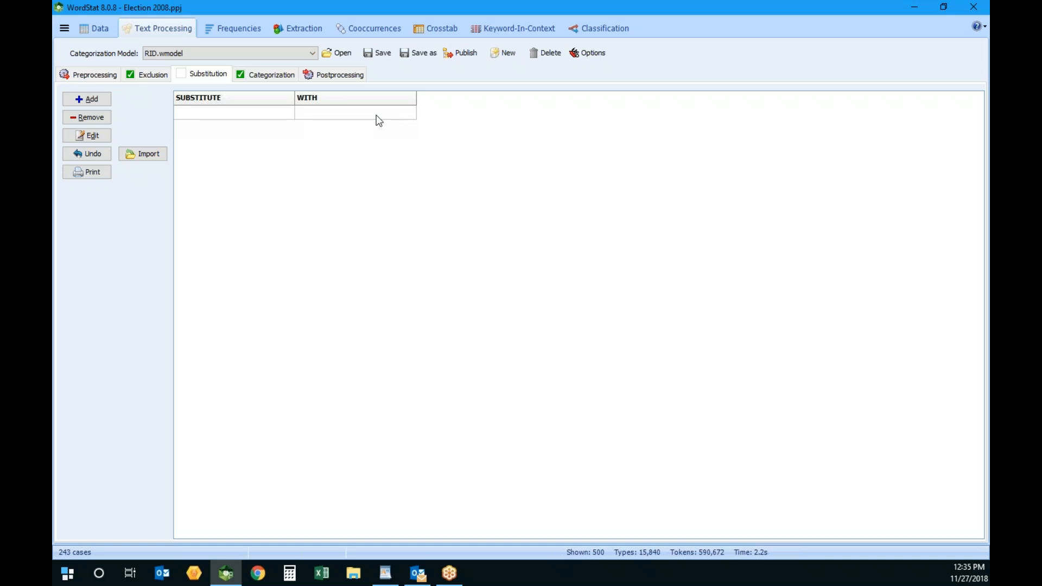
pyautogui.click(271, 76)
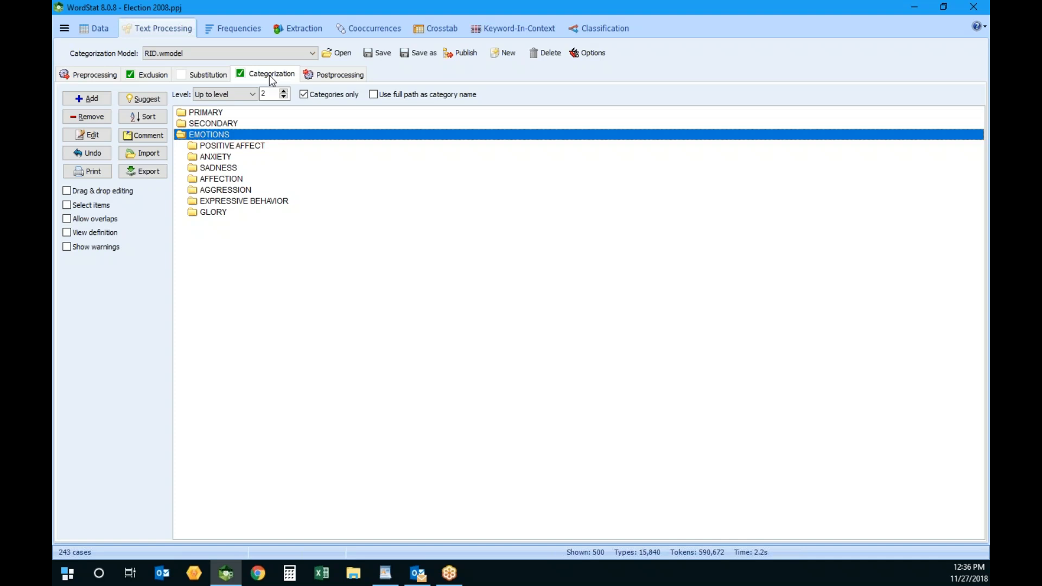
pyautogui.click(206, 74)
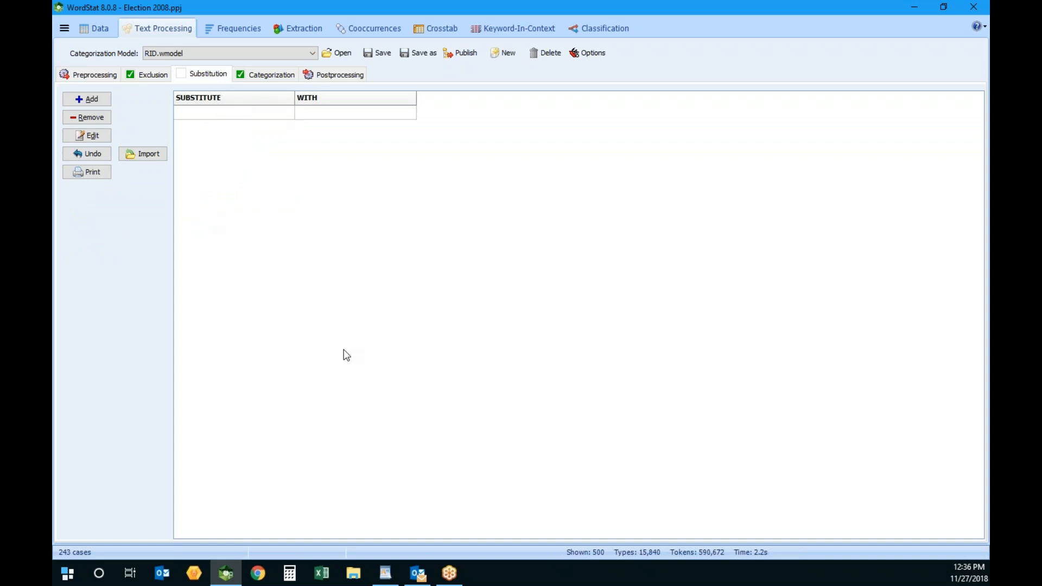
pyautogui.click(282, 79)
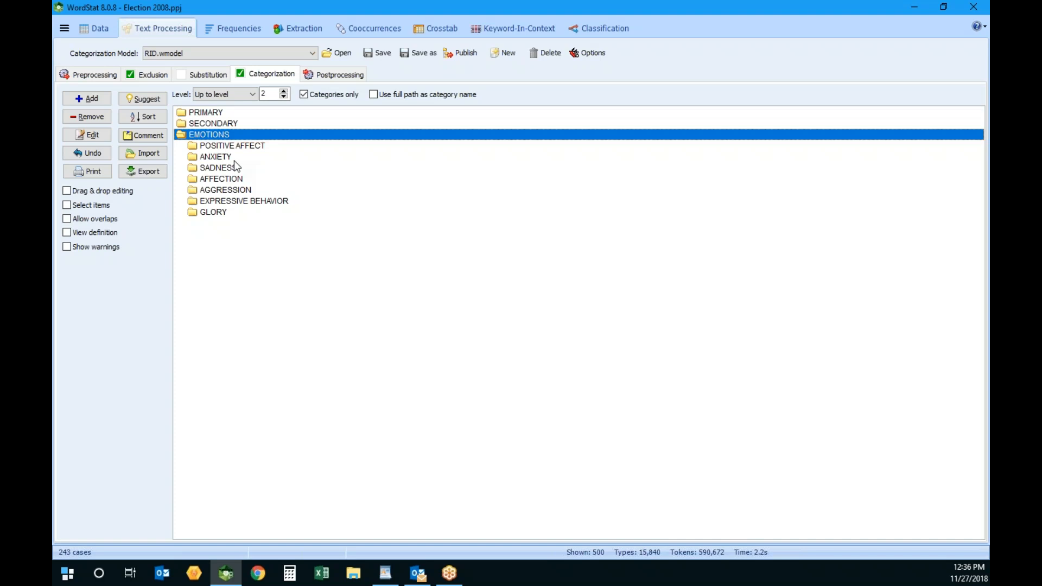
# - Expand the POSITIVE AFFECT category and open the form for adding words or phrases to it
pyautogui.doubleClick(249, 147)
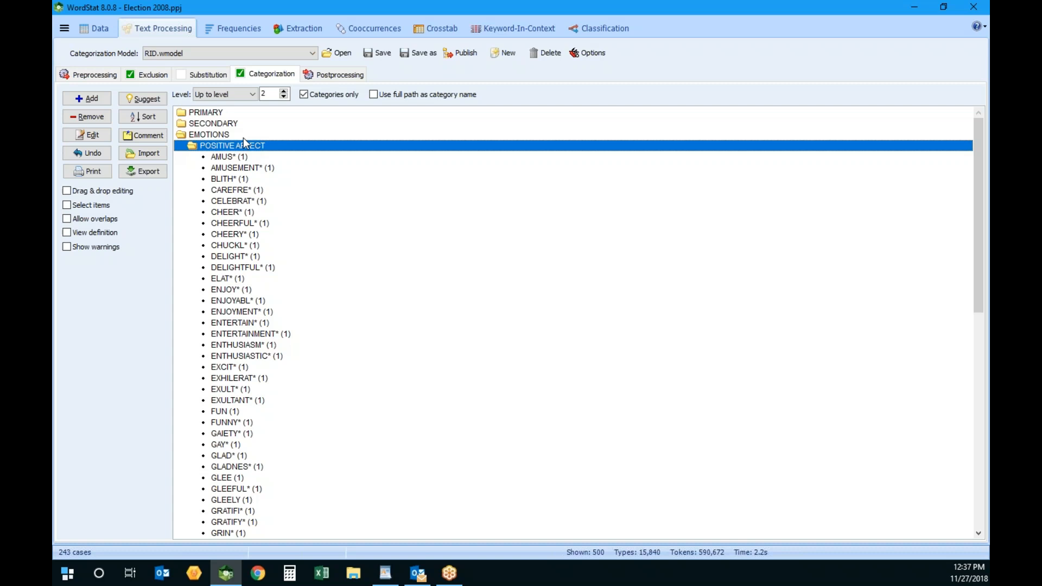
pyautogui.click(247, 157)
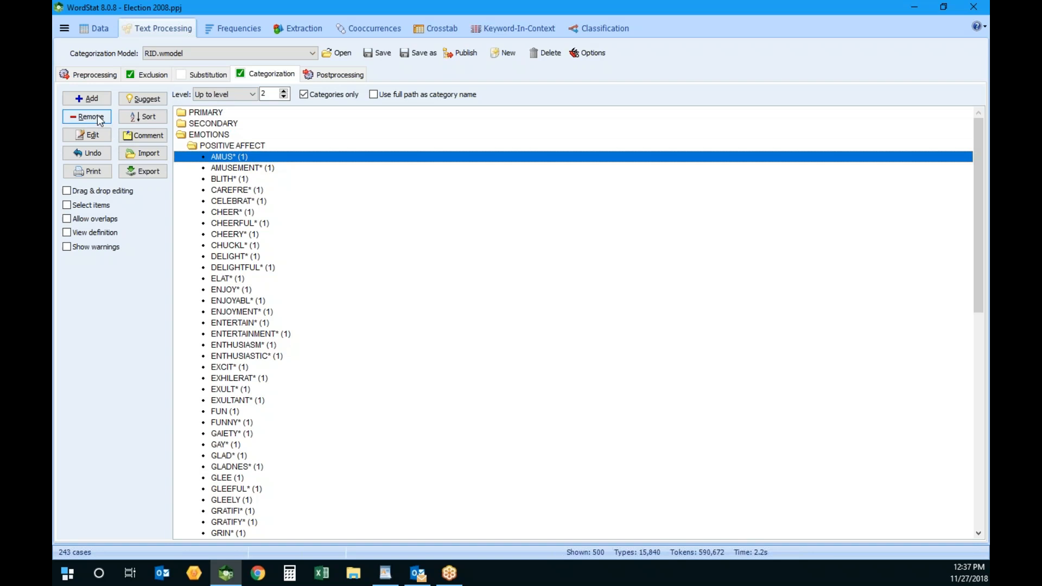
pyautogui.click(96, 96)
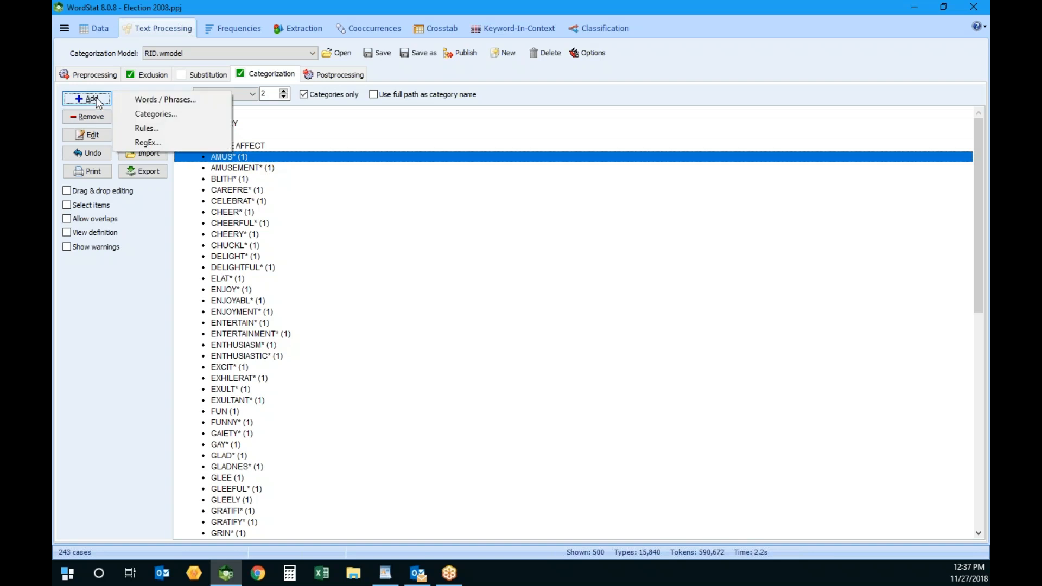
pyautogui.click(163, 99)
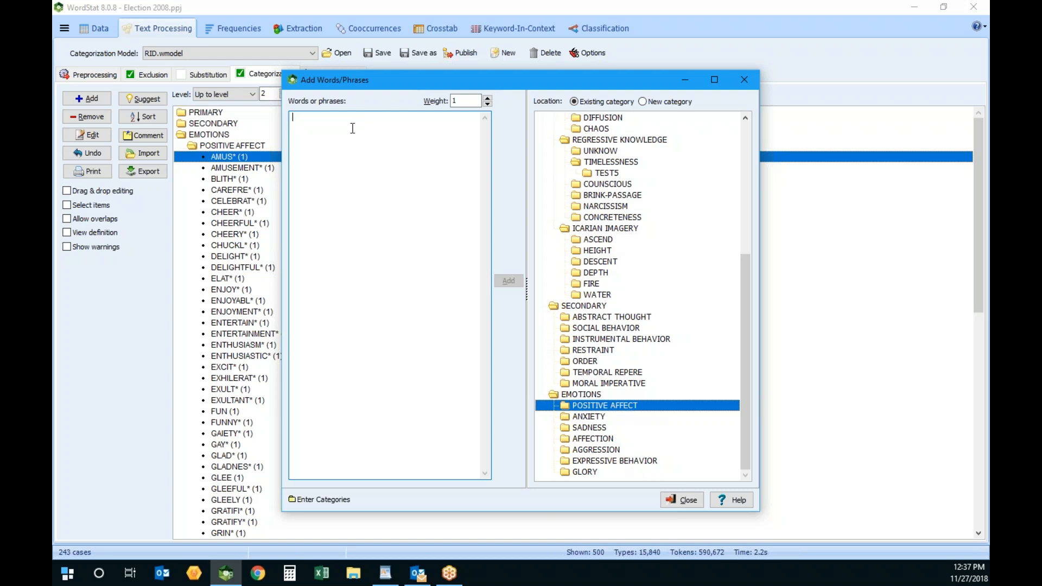
# - Enter ^Bush as a draft word for the POSITIVE AFFECT category
pyautogui.write('^')
pyautogui.write('IT')
pyautogui.press('BackSpace')
pyautogui.write('Bill')
pyautogui.write('BIL')
pyautogui.click(313, 118)
pyautogui.click(310, 126)
pyautogui.moveTo(310, 127); pyautogui.dragTo(267, 102)
pyautogui.doubleClick(301, 117)
pyautogui.write('^Bush')
# - Enter BUSH and TREES on separate lines below the ^Bush draft entry
pyautogui.press('BackSpace')
pyautogui.press('BackSpace')
pyautogui.press('BackSpace')
pyautogui.click(297, 117)
pyautogui.press('BackSpace')
pyautogui.write('USH')
pyautogui.press('Return')
pyautogui.write('TREES')
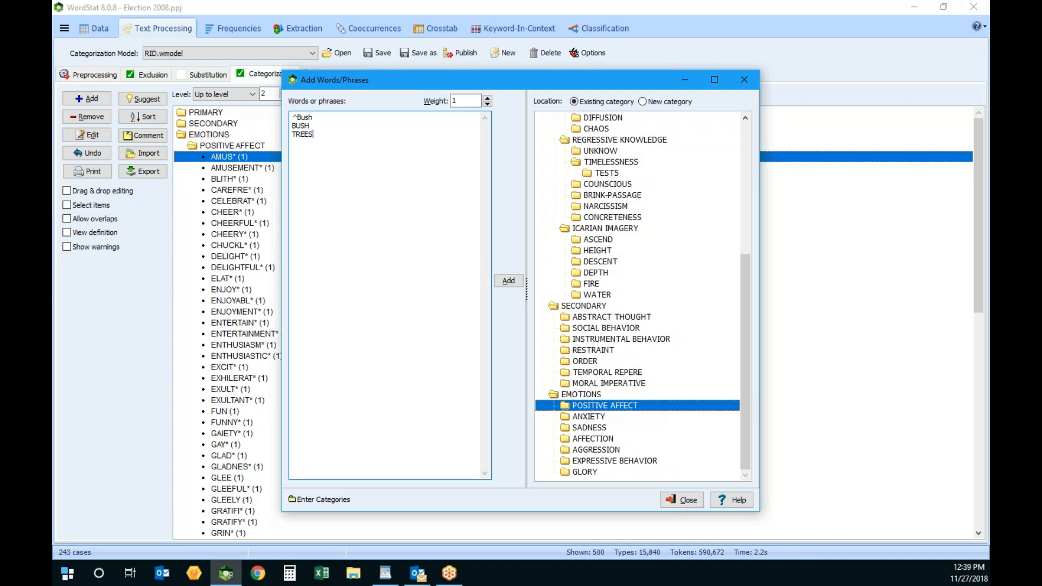
# - Clear all the draft words and close the entry form without adding any to the category
pyautogui.moveTo(325, 136); pyautogui.dragTo(288, 129)
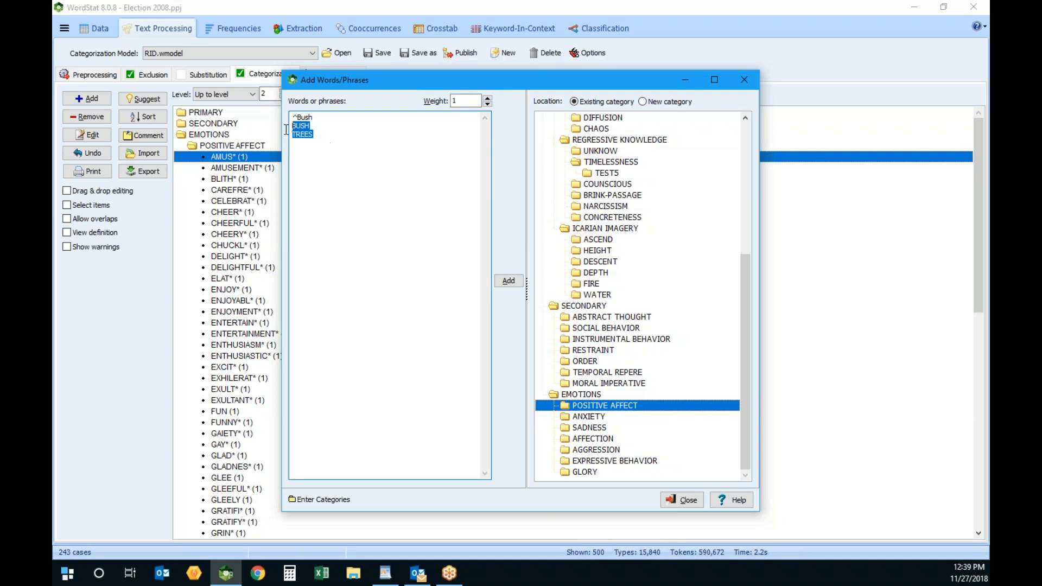
pyautogui.click(315, 119)
pyautogui.moveTo(324, 139); pyautogui.dragTo(280, 112)
pyautogui.press('Delete')
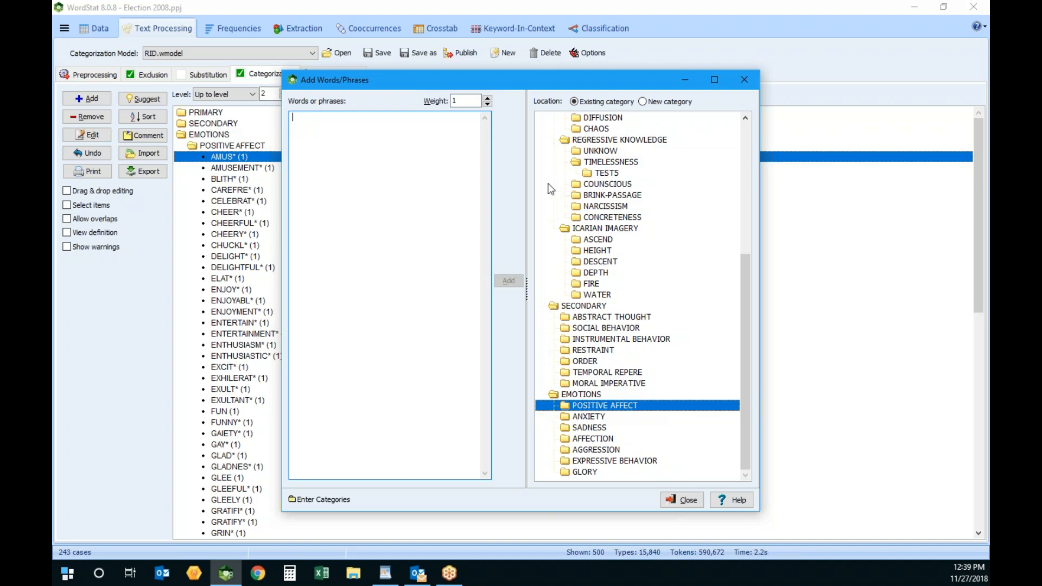
pyautogui.click(751, 83)
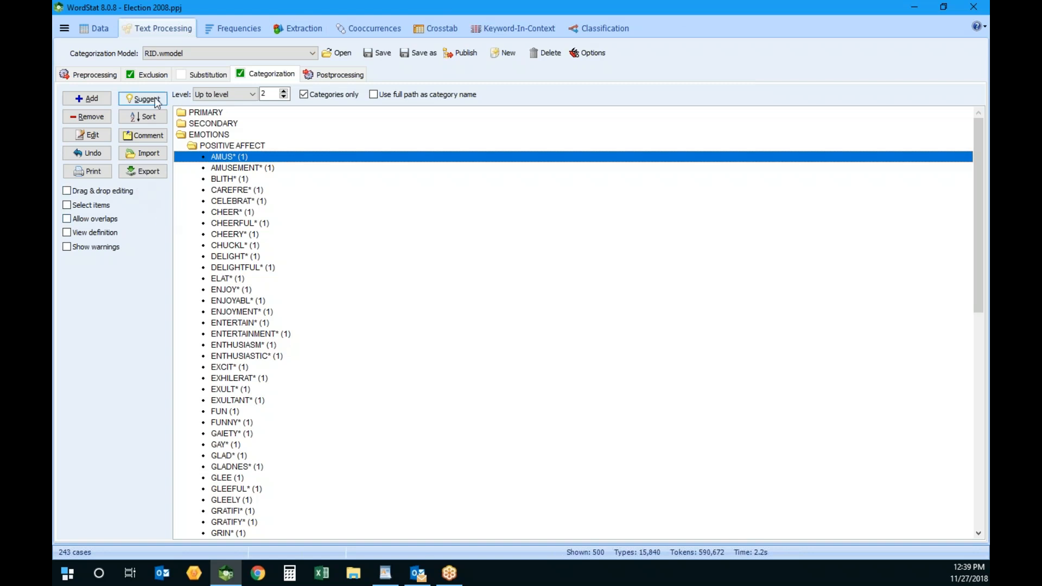
# - Test the default e-mail regular expression on the sample text and close the editor without adding it to the dictionary
pyautogui.click(93, 99)
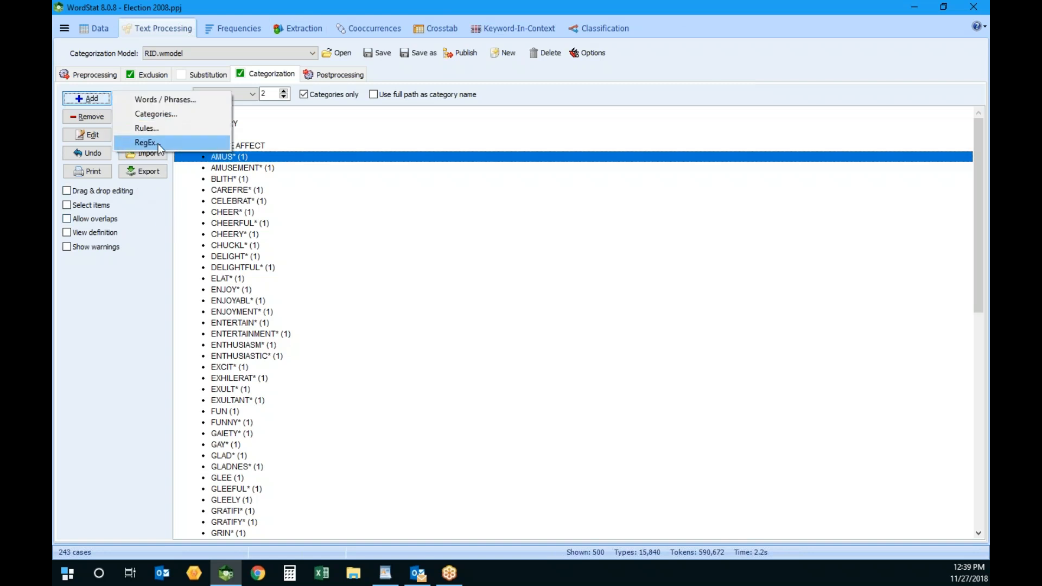
pyautogui.click(145, 142)
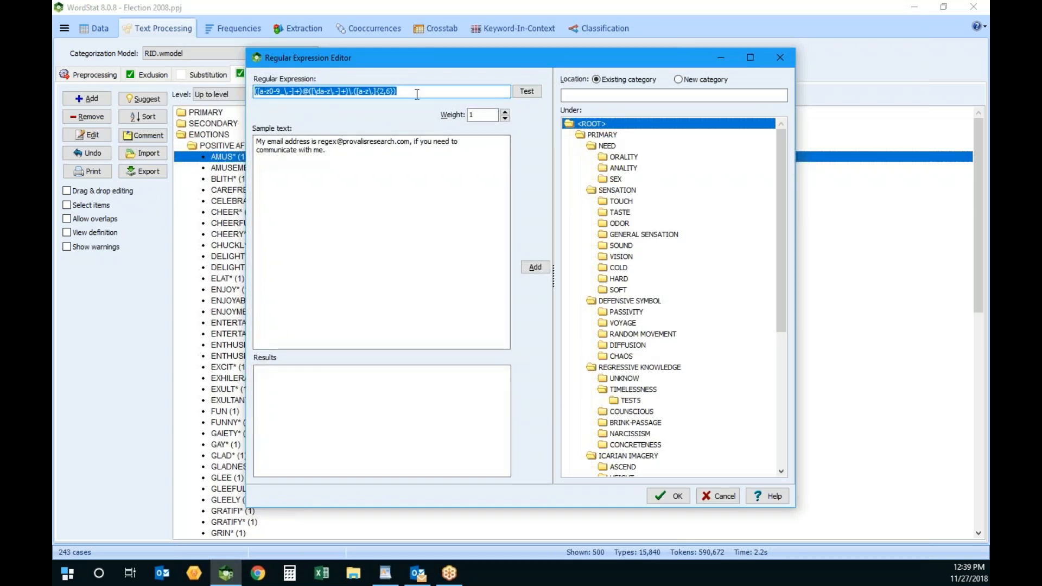
pyautogui.click(283, 93)
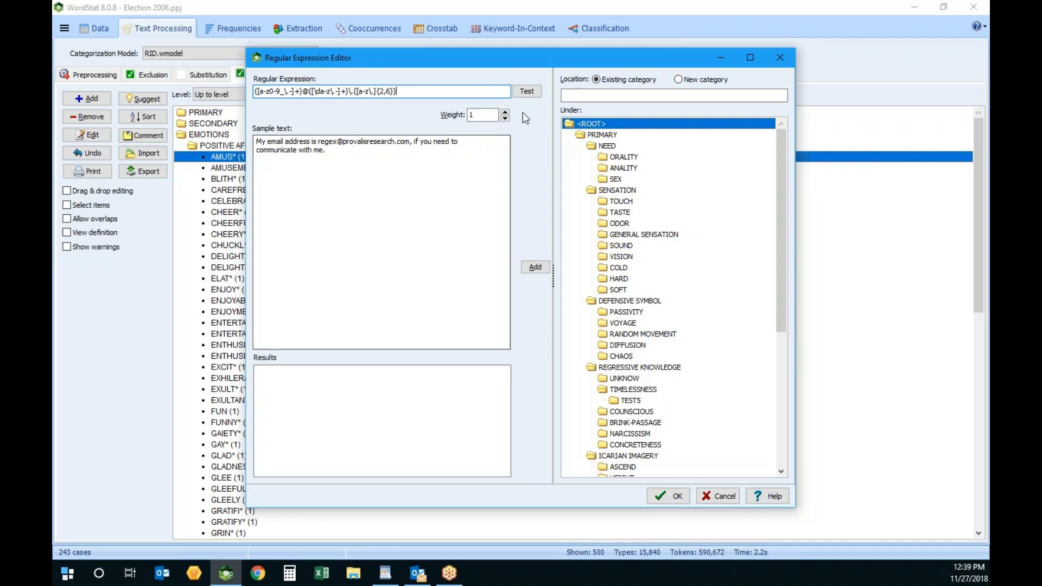
pyautogui.click(527, 91)
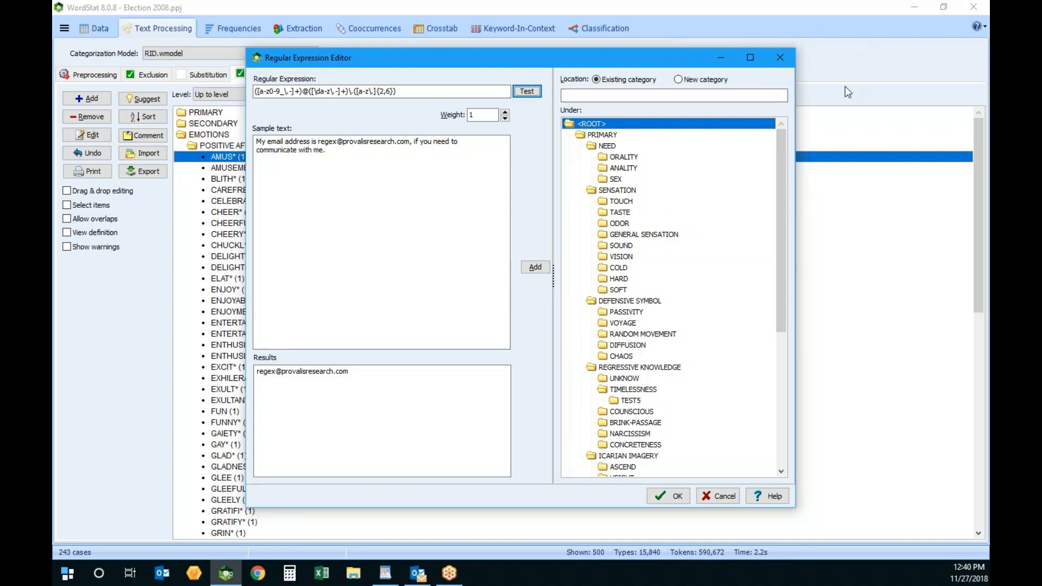
pyautogui.click(780, 57)
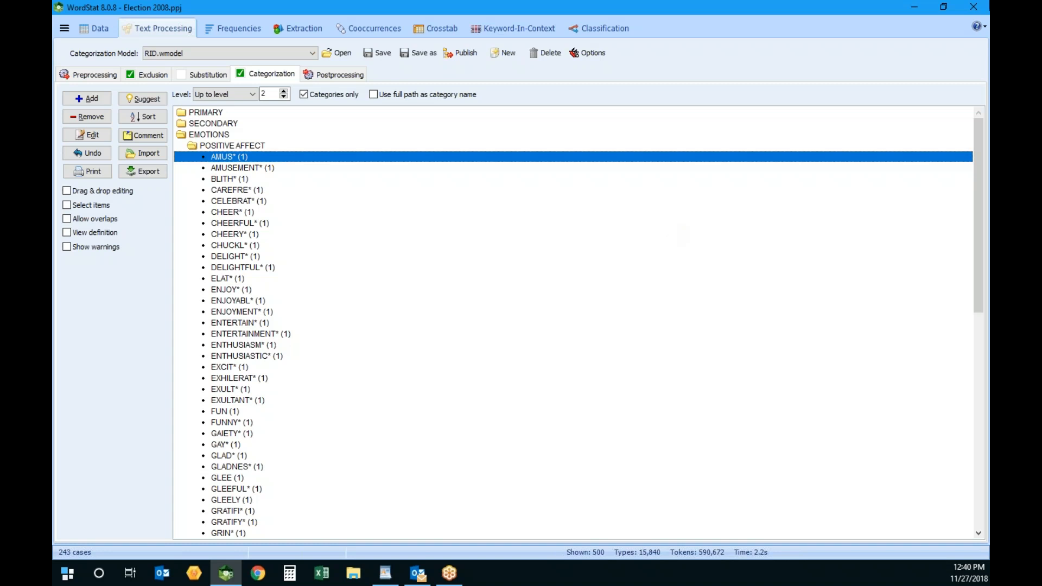
# - Save the changes to the Election 2008 project and quit WordStat
pyautogui.click(973, 7)
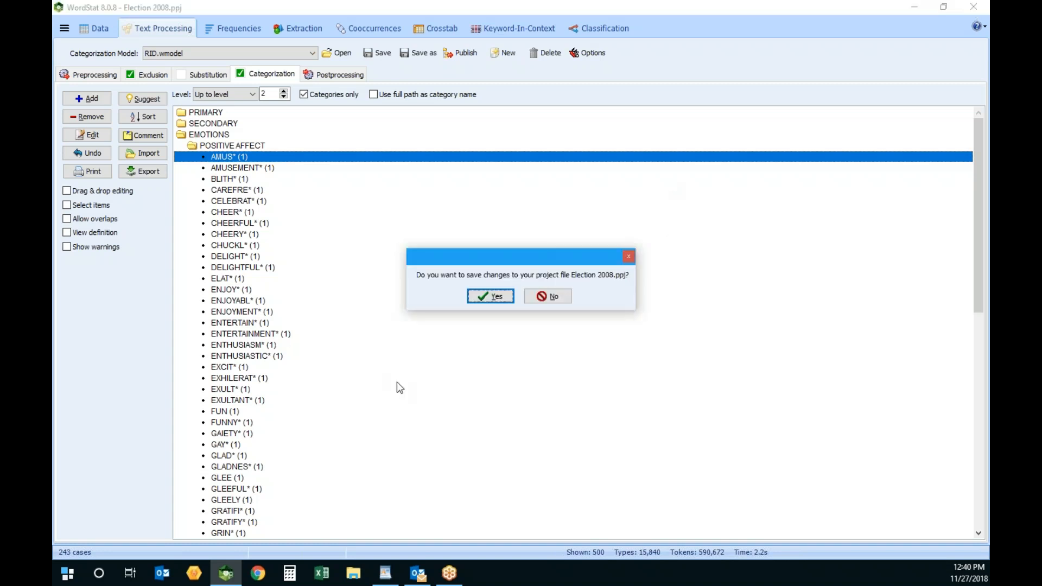
pyautogui.click(500, 299)
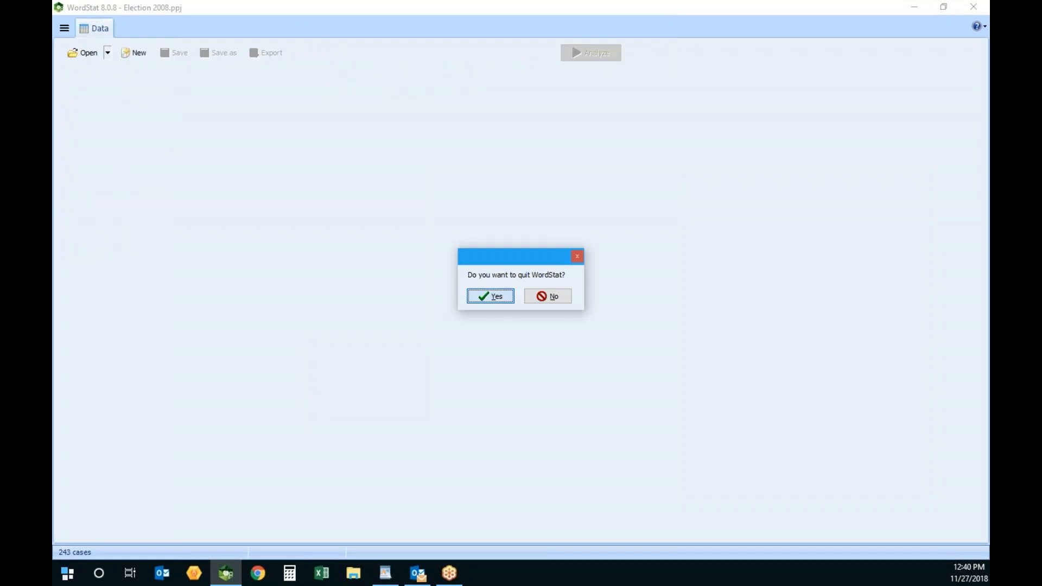
pyautogui.press('Return')
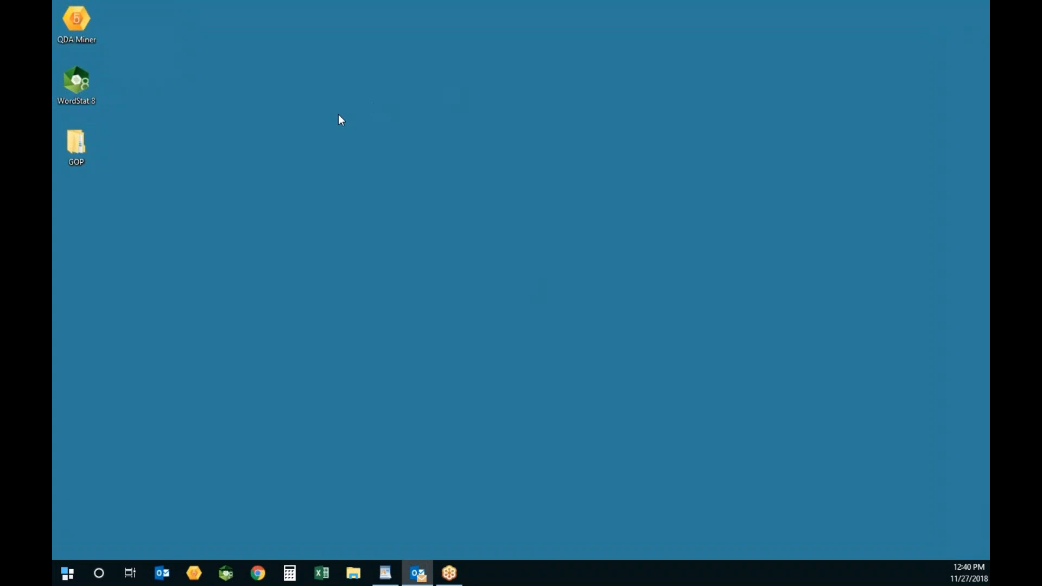
# - Look through the files in the GOP folder's three debate subfolders and close the folder window
pyautogui.doubleClick(81, 157)
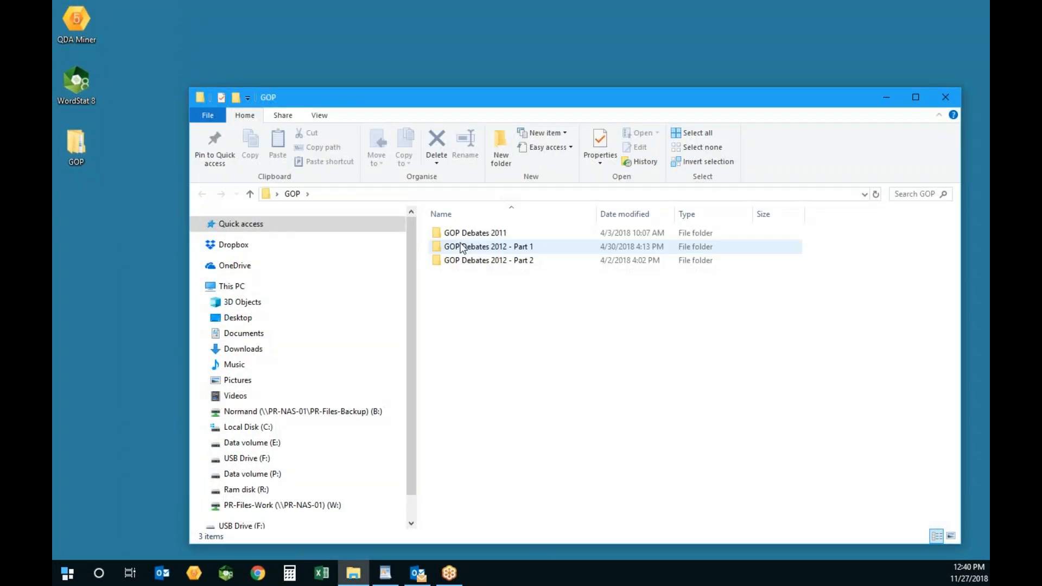
pyautogui.click(466, 234)
pyautogui.doubleClick(466, 234)
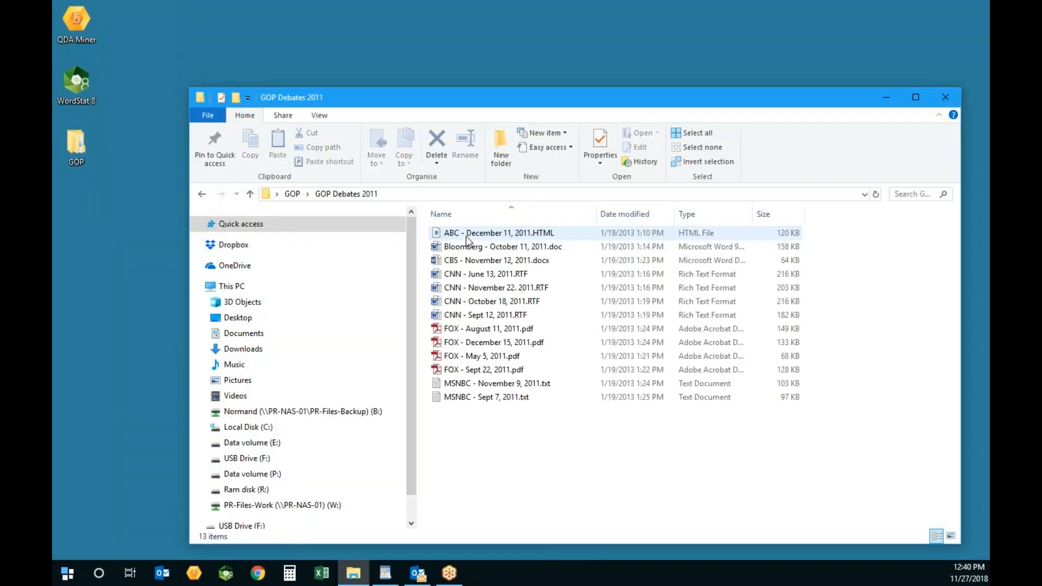
pyautogui.click(292, 194)
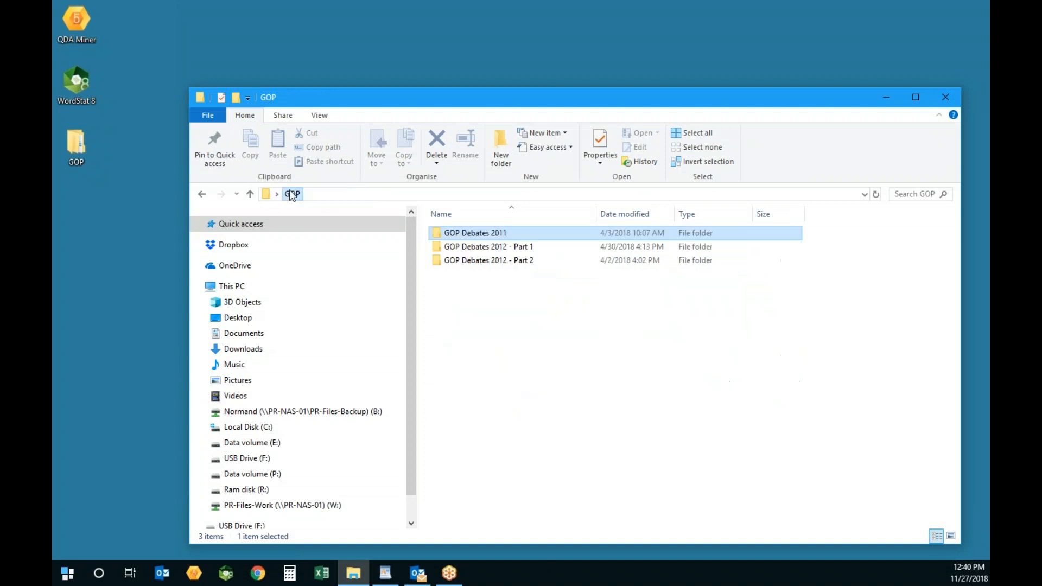
pyautogui.doubleClick(522, 247)
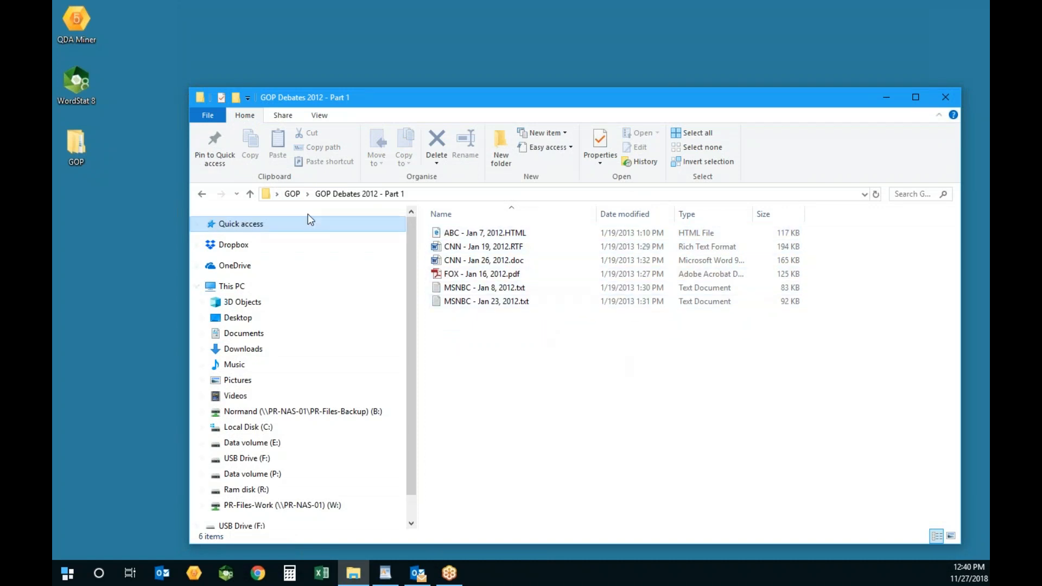
pyautogui.click(292, 193)
pyautogui.click(523, 263)
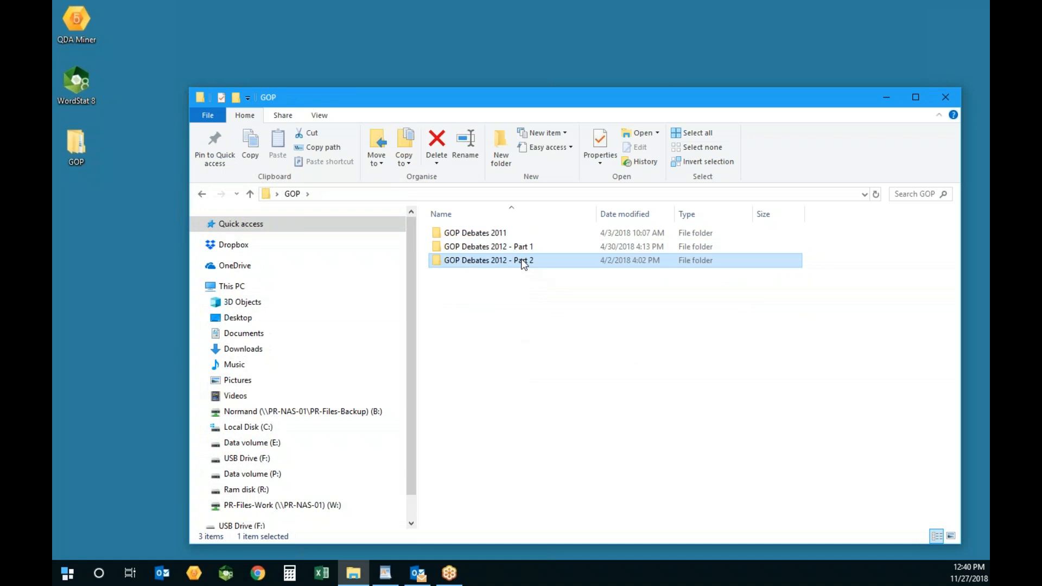
pyautogui.doubleClick(523, 263)
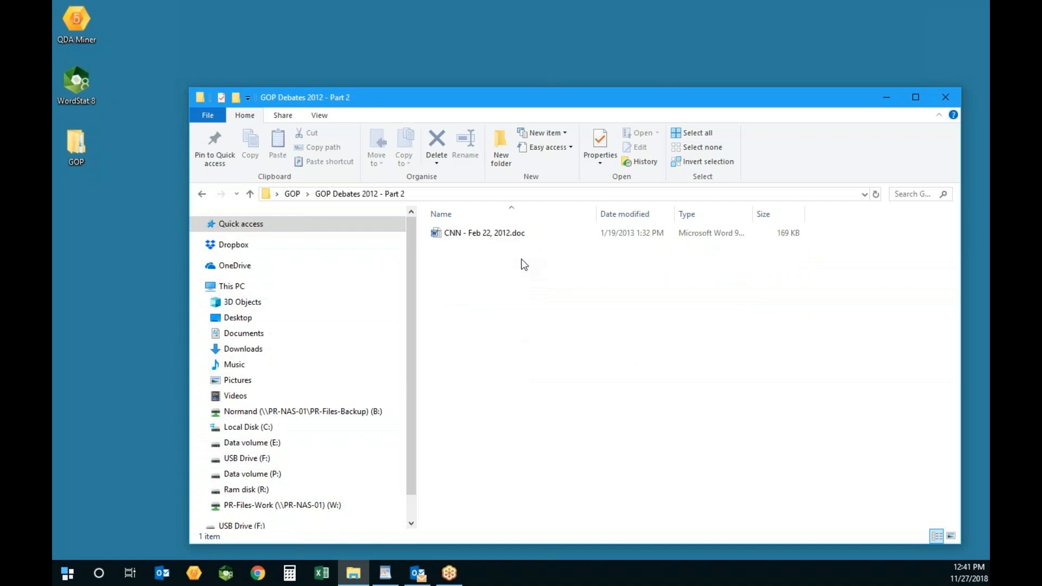
pyautogui.click(291, 195)
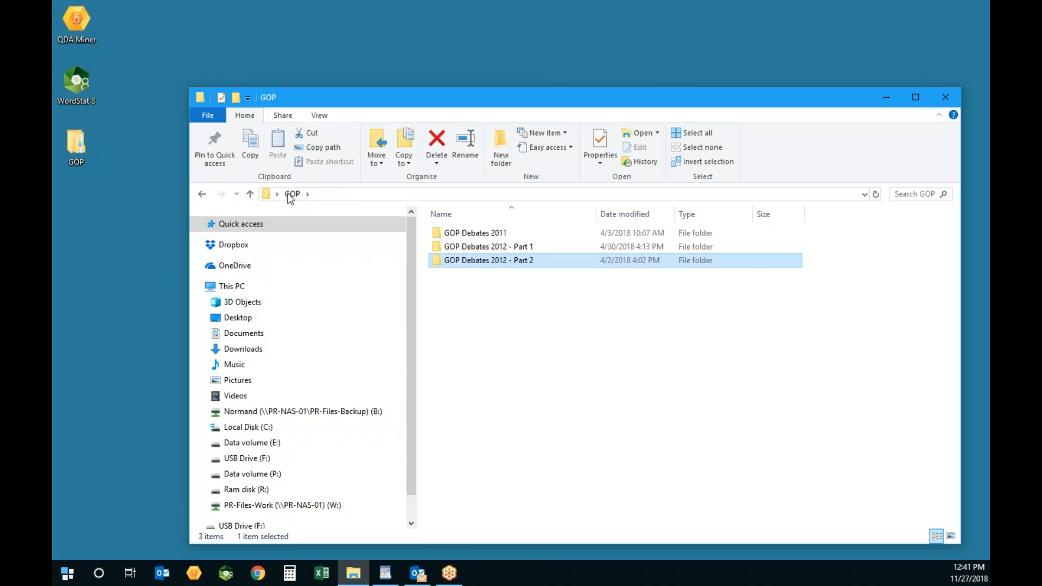
pyautogui.click(206, 195)
pyautogui.click(945, 97)
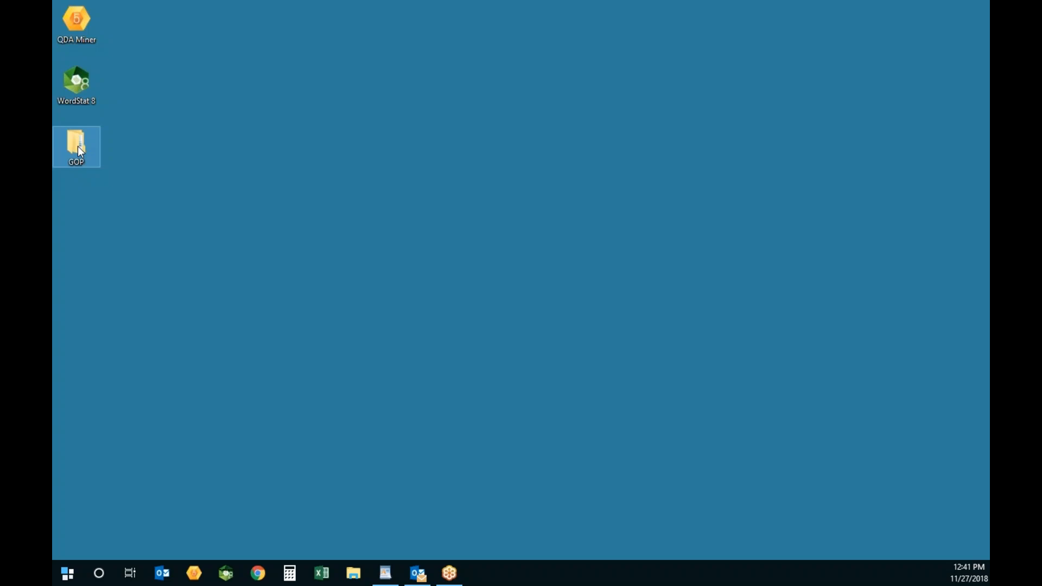
# - Select all files in the GOP Debates 2011 folder and explore them with WordStat Content Analysis
pyautogui.doubleClick(77, 146)
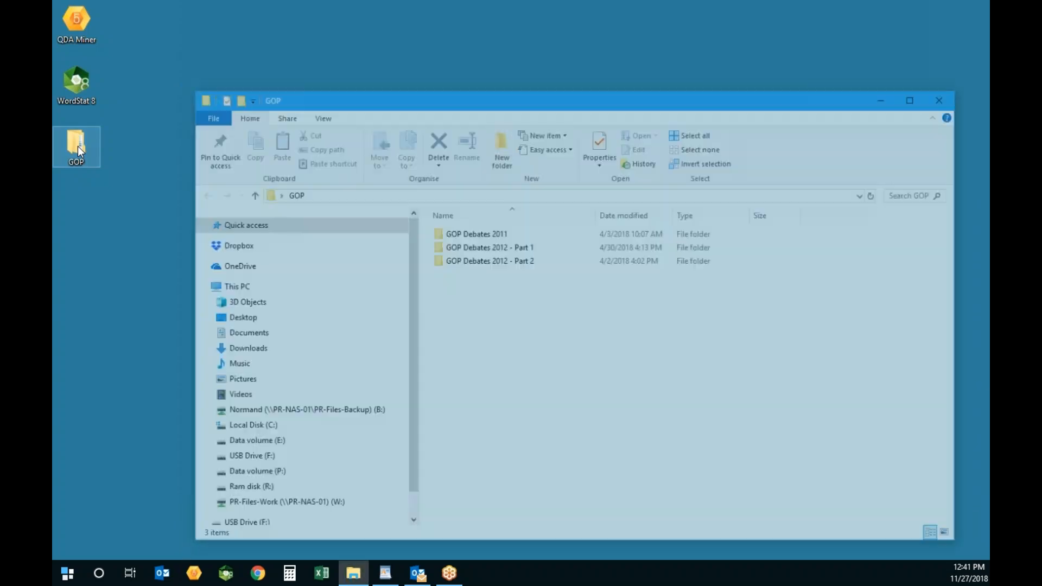
pyautogui.doubleClick(486, 238)
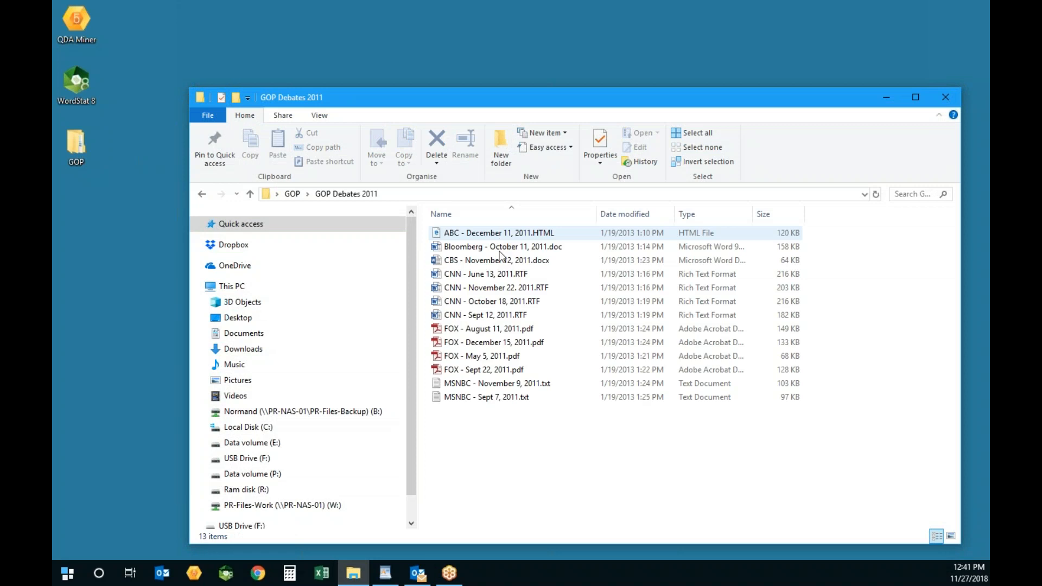
pyautogui.click(545, 233)
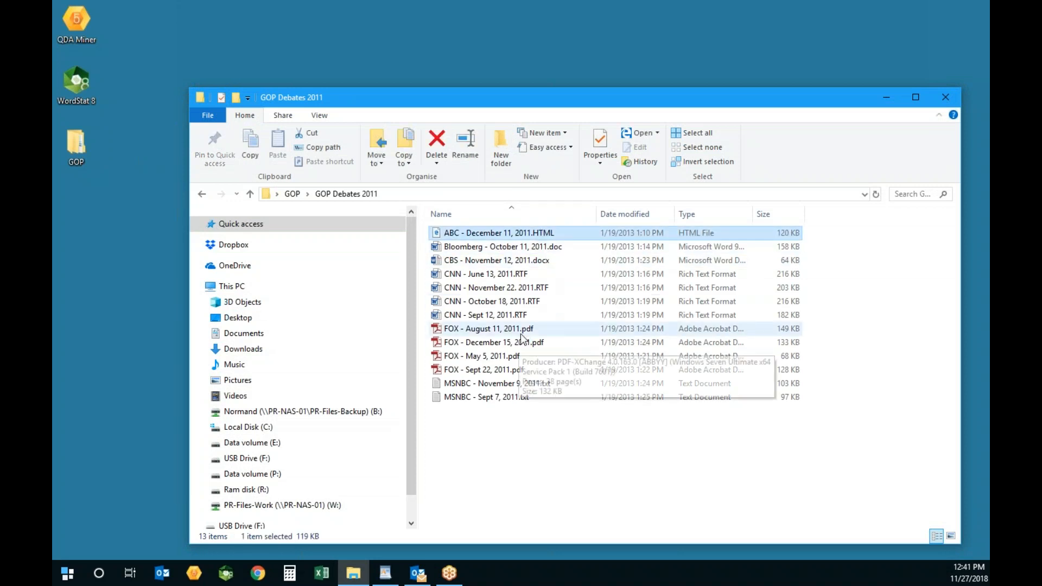
pyautogui.keyDown('shift'); pyautogui.click(510, 396); pyautogui.keyUp('shift')
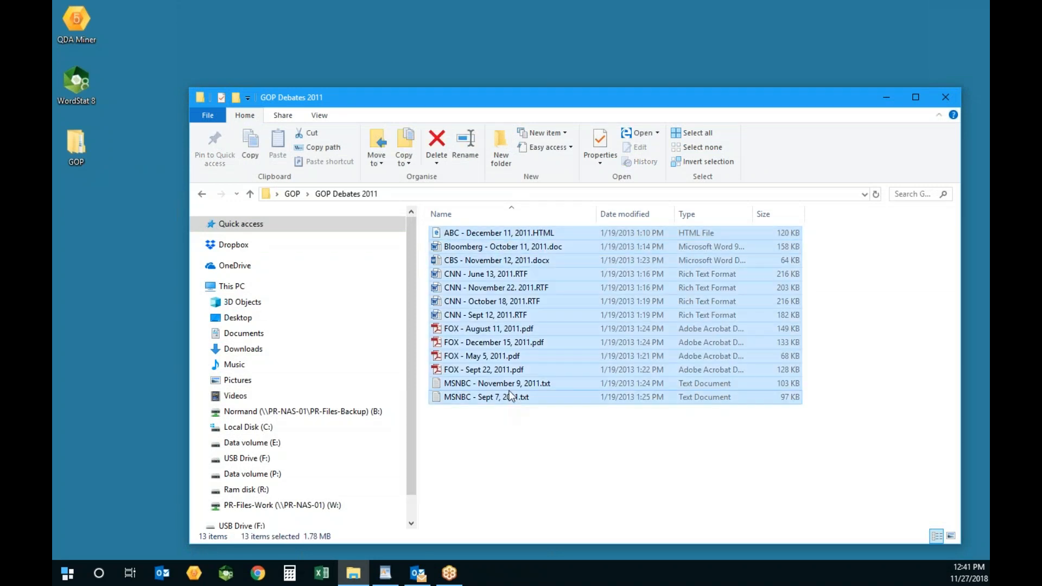
pyautogui.rightClick(533, 321)
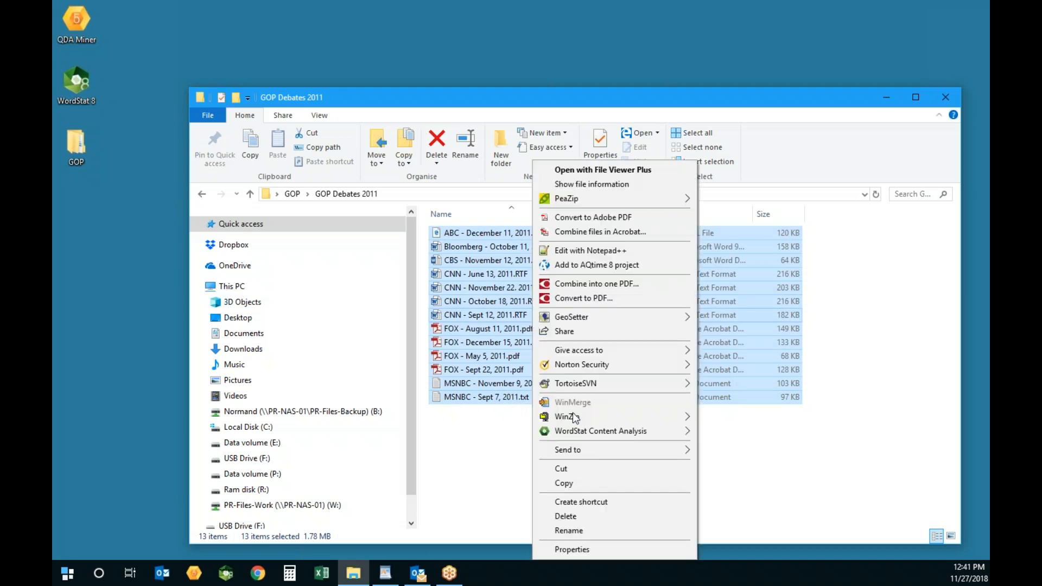
pyautogui.moveTo(624, 432)
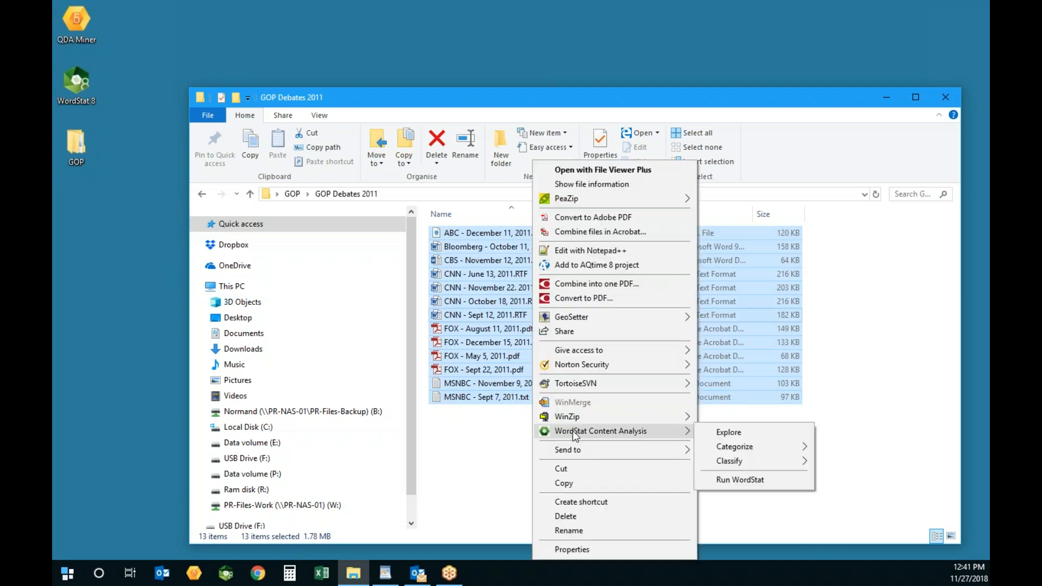
pyautogui.click(764, 435)
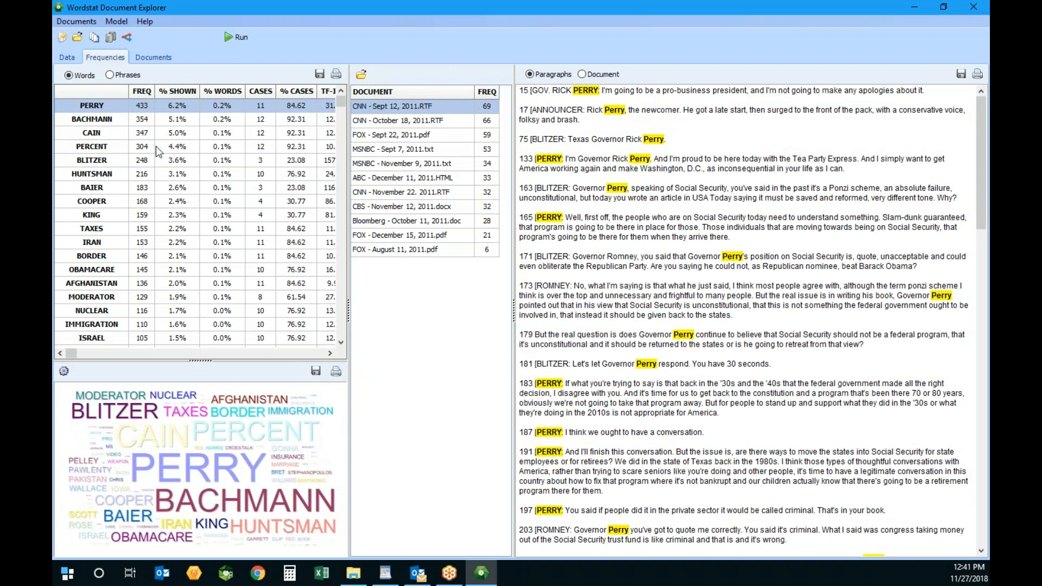
# - Examine the paragraphs mentioning IRAN, and those mentioning TAXES in the CNN - November 22 and FOX - August 11 documents
pyautogui.click(158, 242)
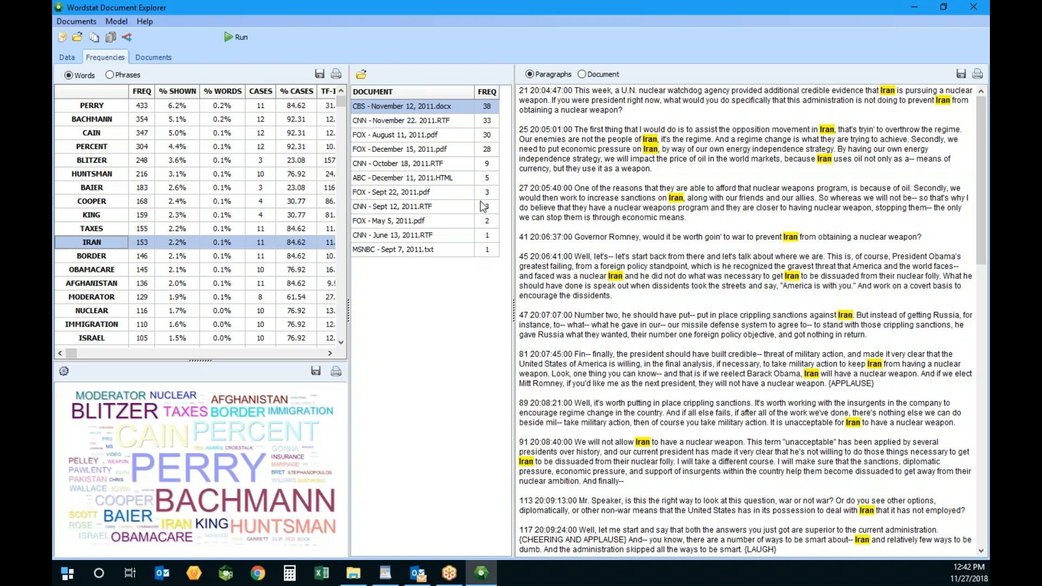
pyautogui.scroll(1, 148, 58)
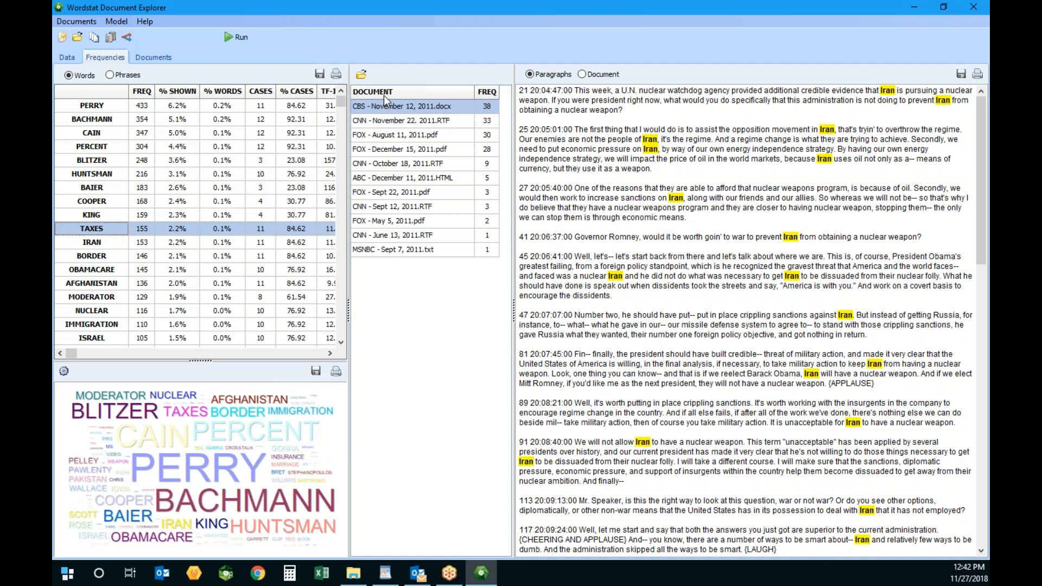
pyautogui.click(410, 122)
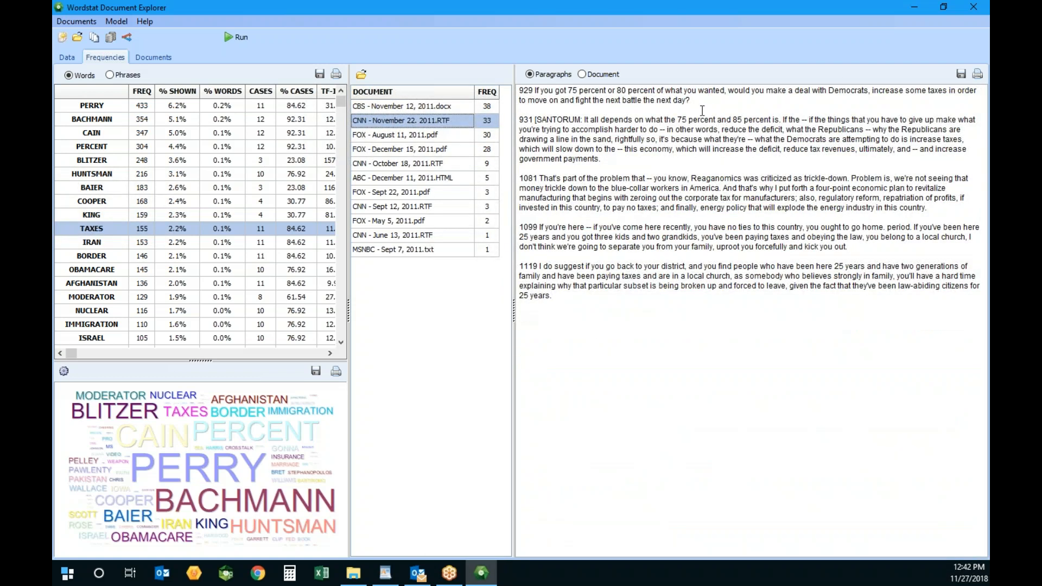
pyautogui.click(442, 136)
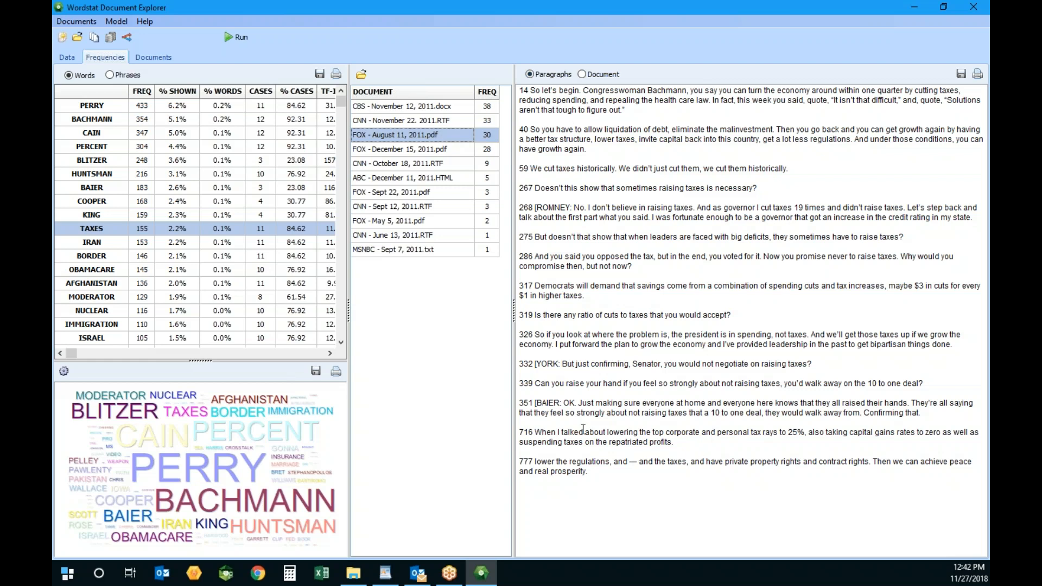
# - Open the original FOX - August 11, 2011.pdf, skim its first pages and close it
pyautogui.click(361, 74)
pyautogui.scroll(-15, 465, 228)
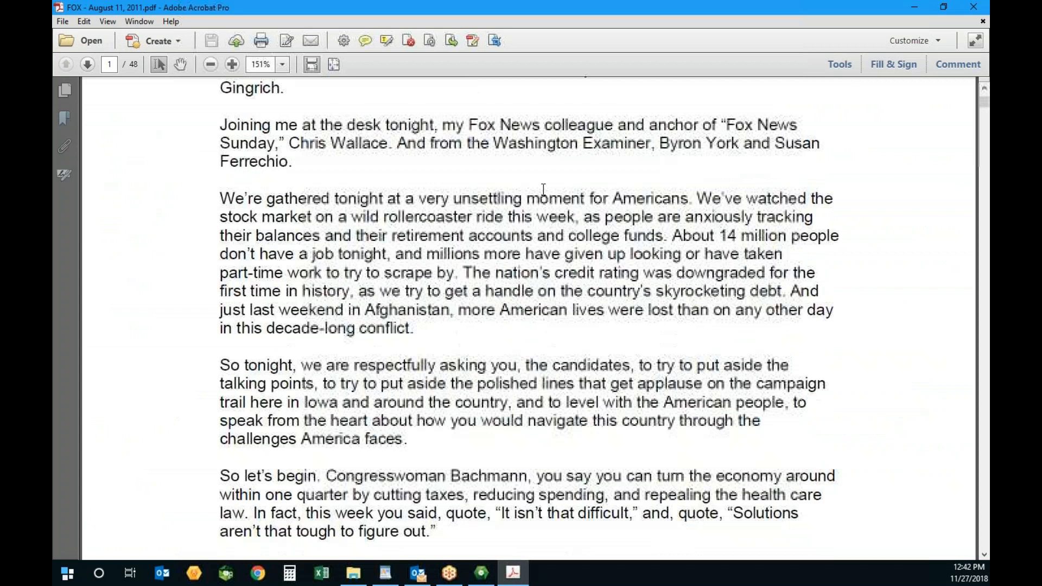
pyautogui.scroll(-10, 465, 315)
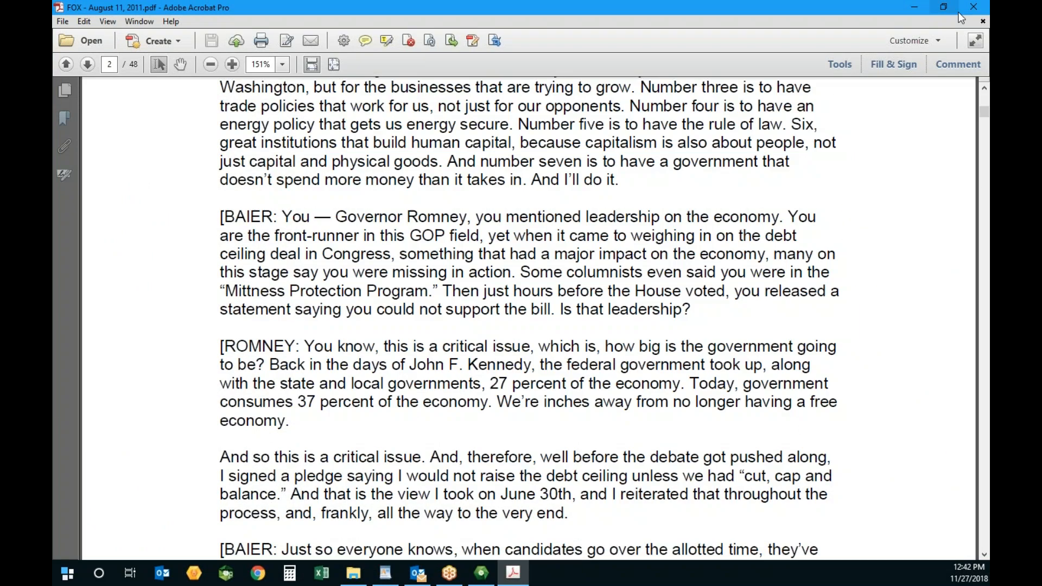
pyautogui.click(973, 7)
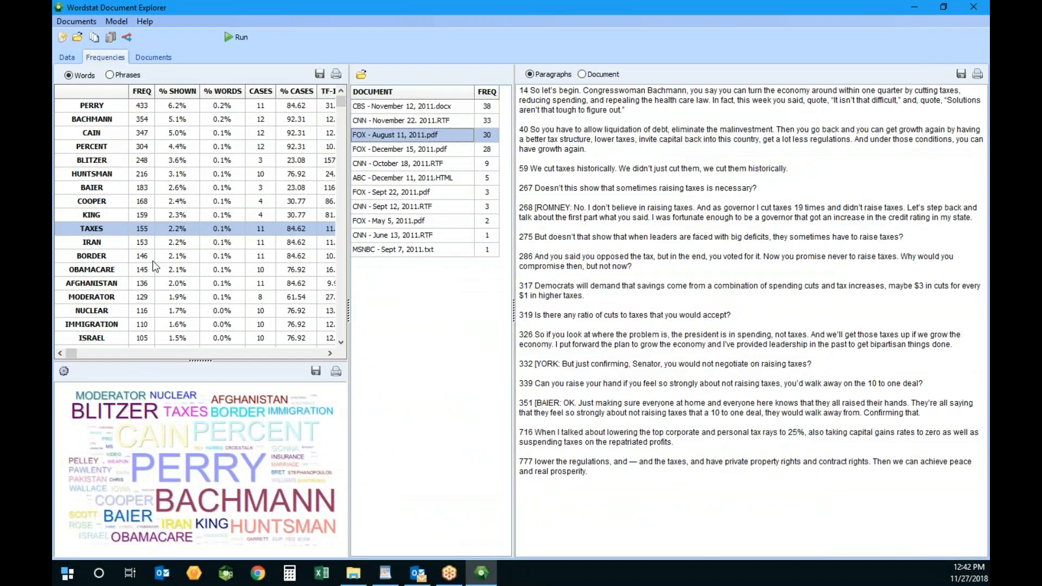
# - Examine the BORDER passages within the full CNN - October 18 document and return to the paragraph view
pyautogui.click(174, 256)
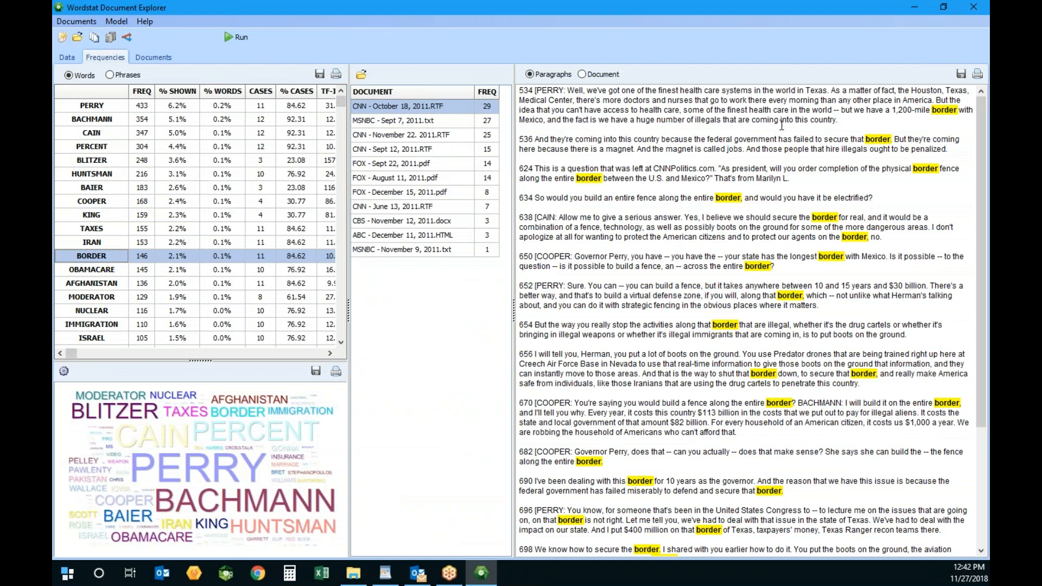
pyautogui.click(612, 76)
pyautogui.moveTo(982, 106); pyautogui.dragTo(988, 309)
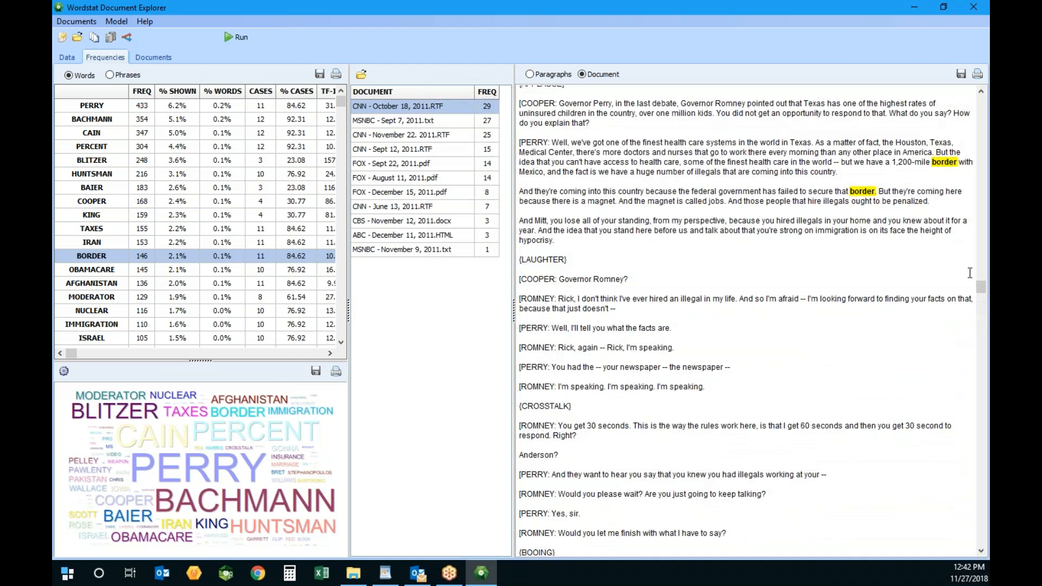
pyautogui.click(548, 76)
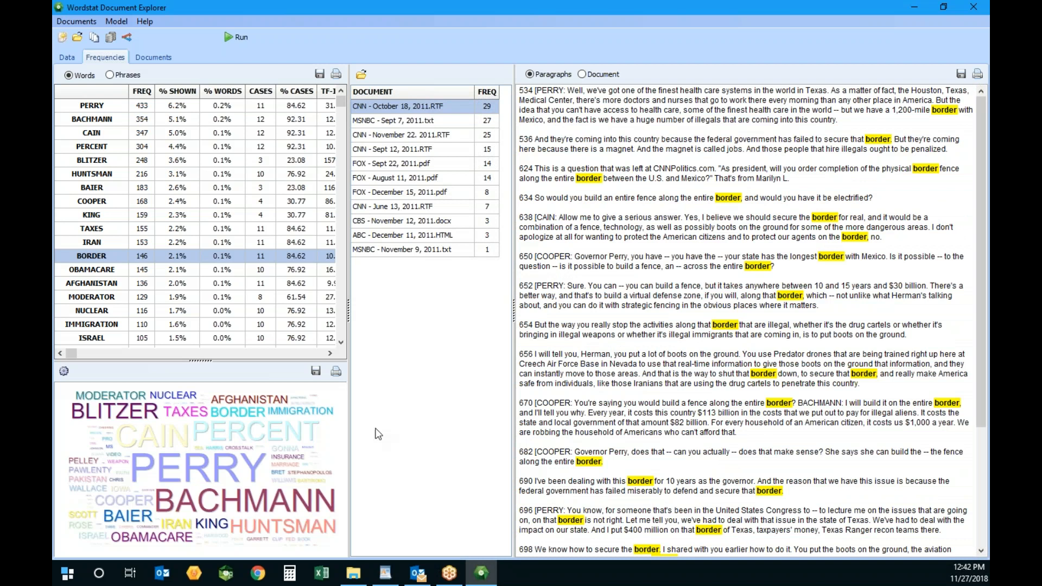
# - Retrieve the paragraphs for PERRY, PERCENT and OBAMACARE from the word cloud
pyautogui.click(230, 467)
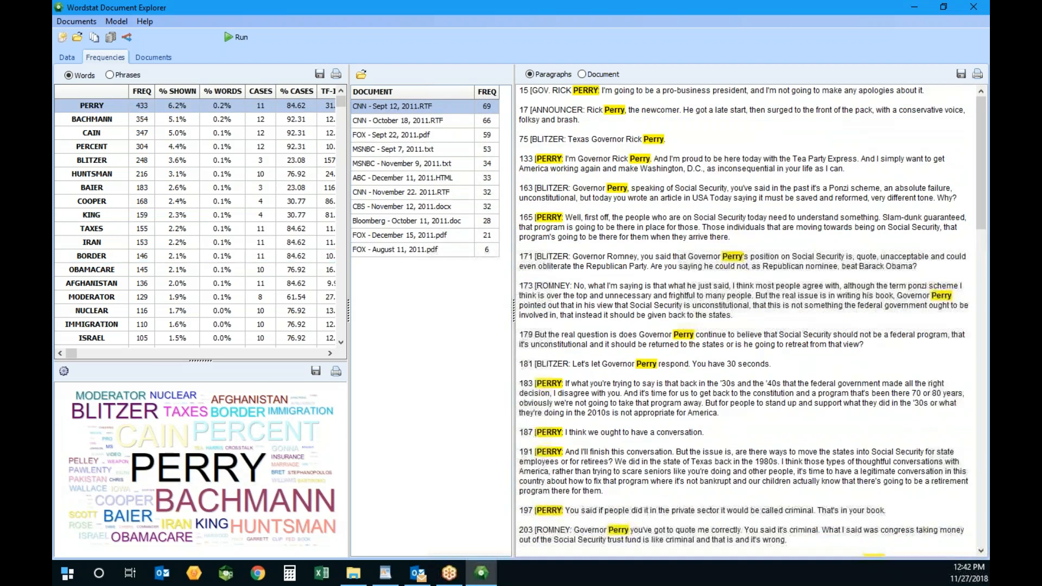
pyautogui.click(277, 434)
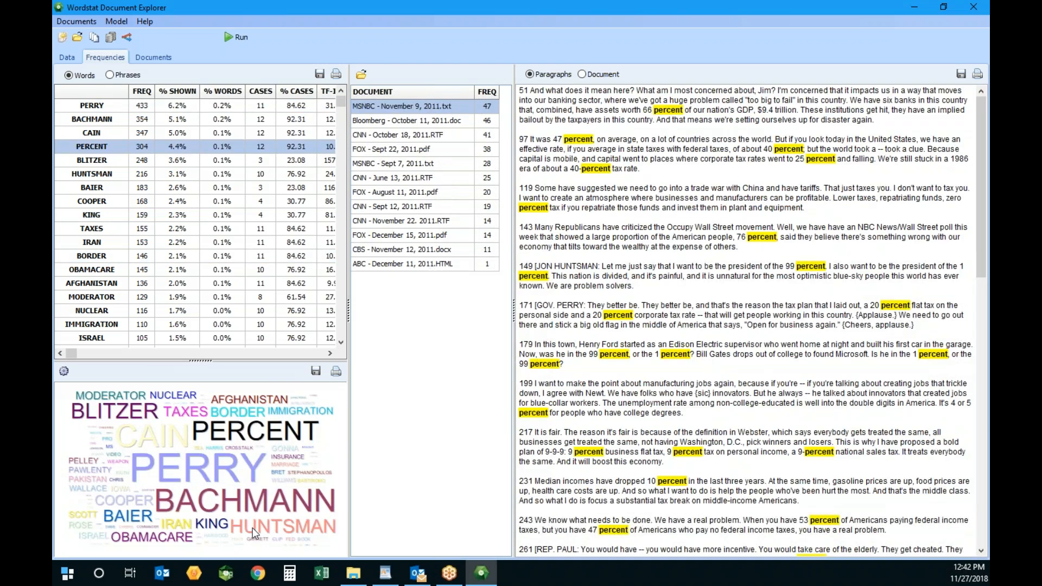
pyautogui.click(154, 536)
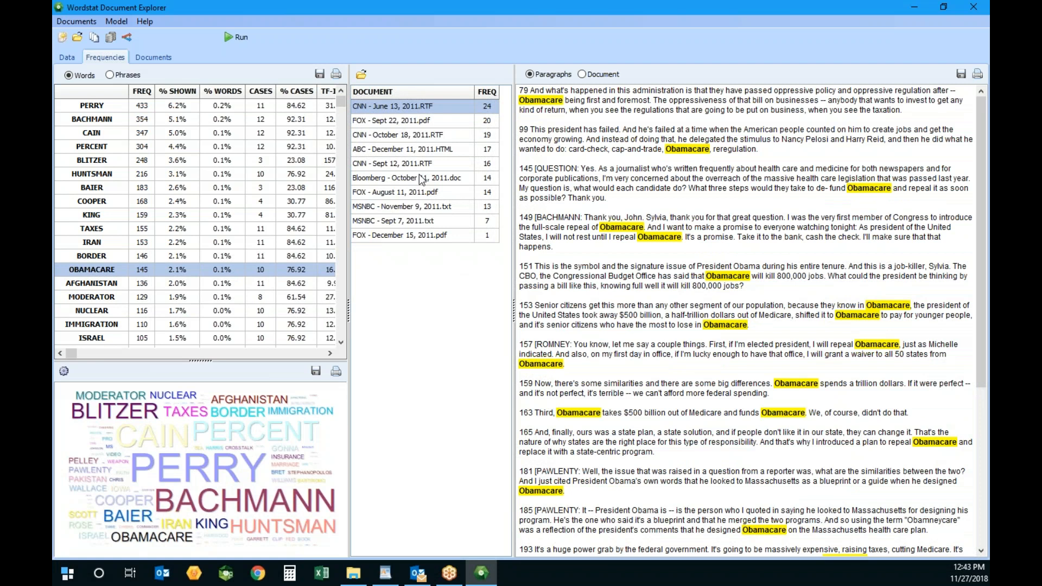
# - Close the document explorer and the GOP folder window
pyautogui.click(975, 7)
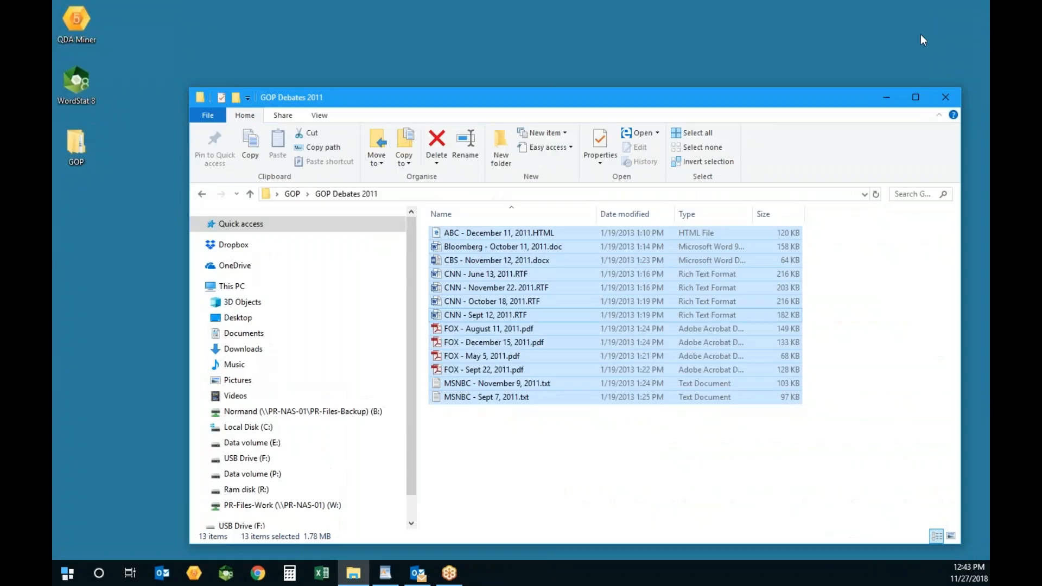
pyautogui.click(293, 194)
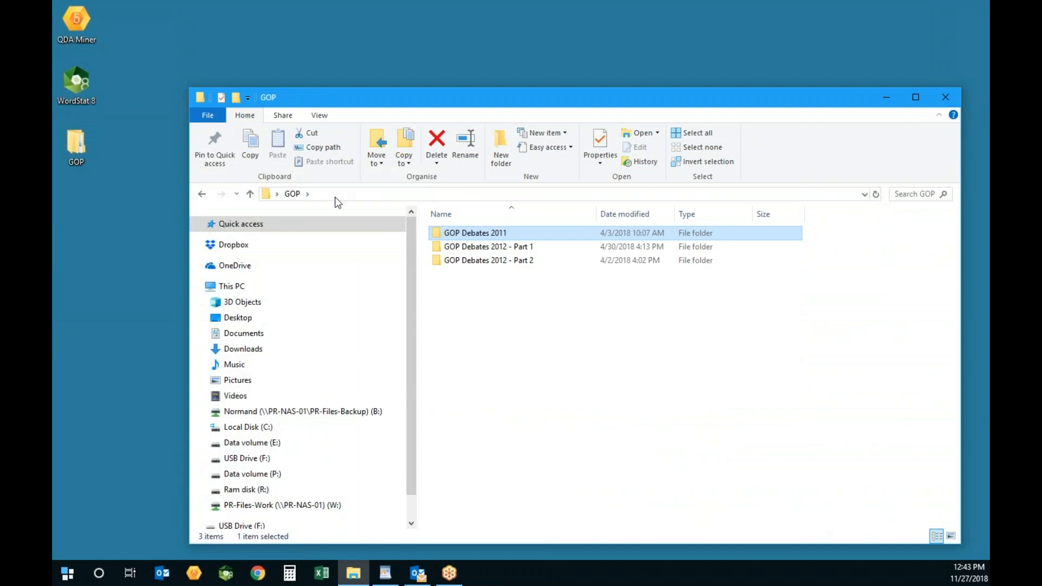
pyautogui.click(946, 99)
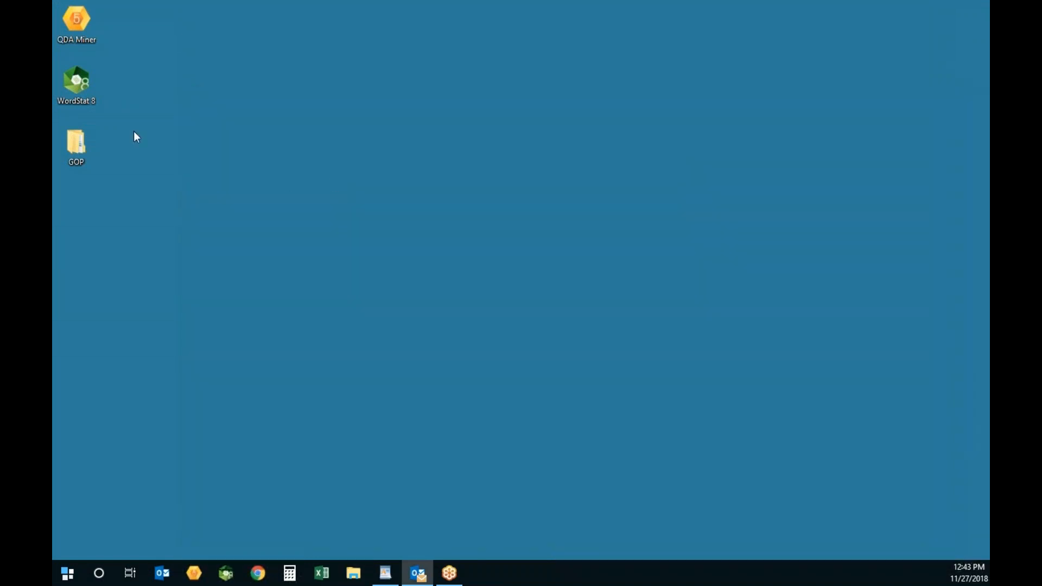
# - Explore the desktop GOP folder with WordStat Content Analysis, importing the documents of the default file types with subfolders included
pyautogui.rightClick(77, 146)
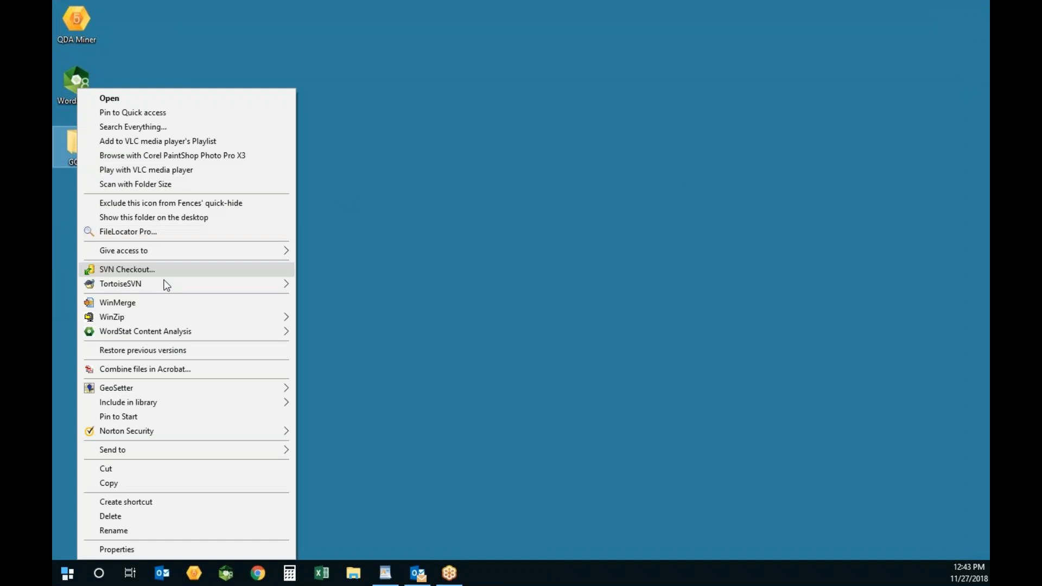
pyautogui.moveTo(166, 331)
pyautogui.click(334, 332)
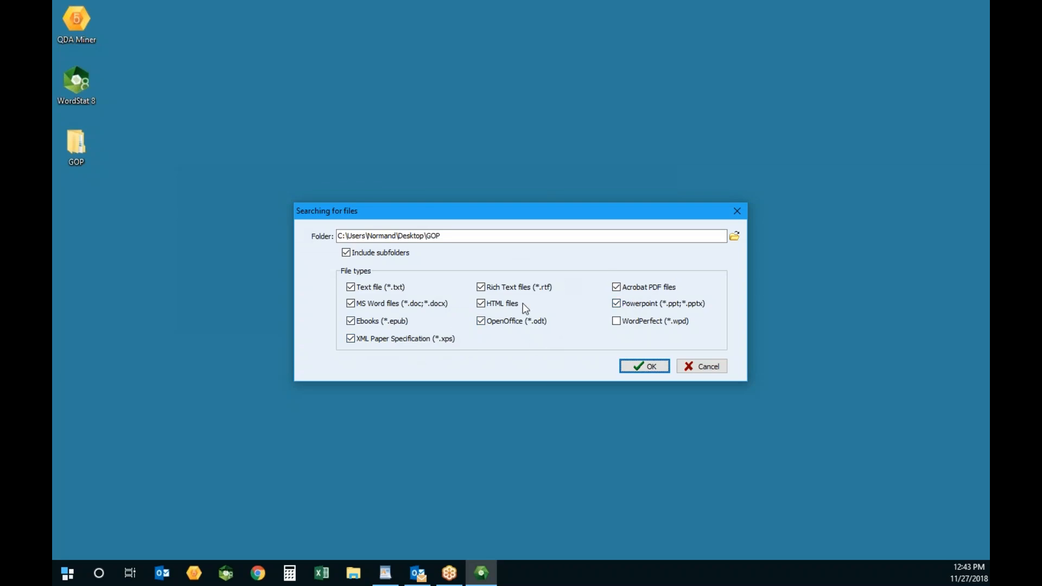
pyautogui.click(658, 370)
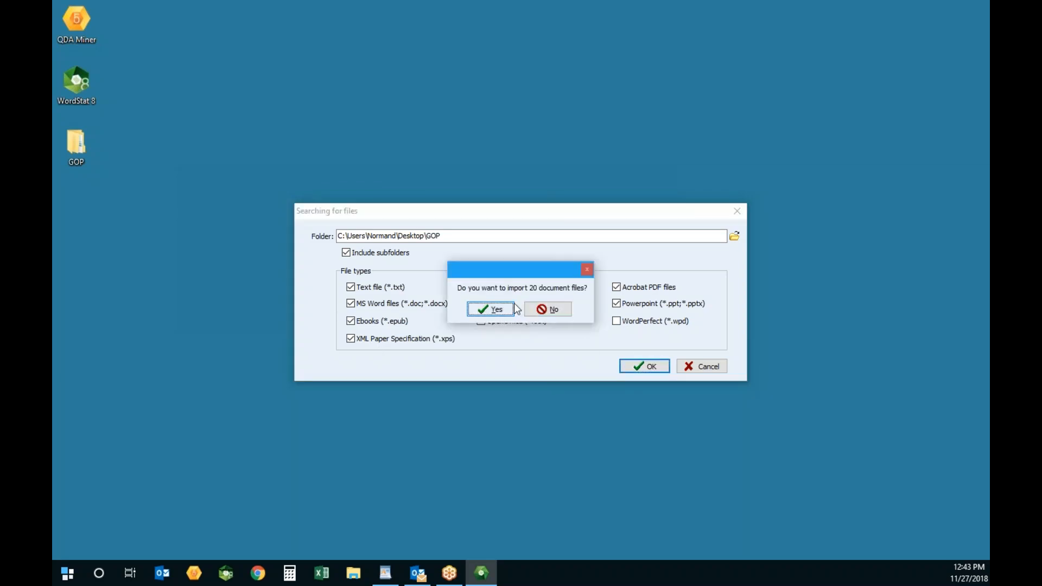
pyautogui.click(494, 310)
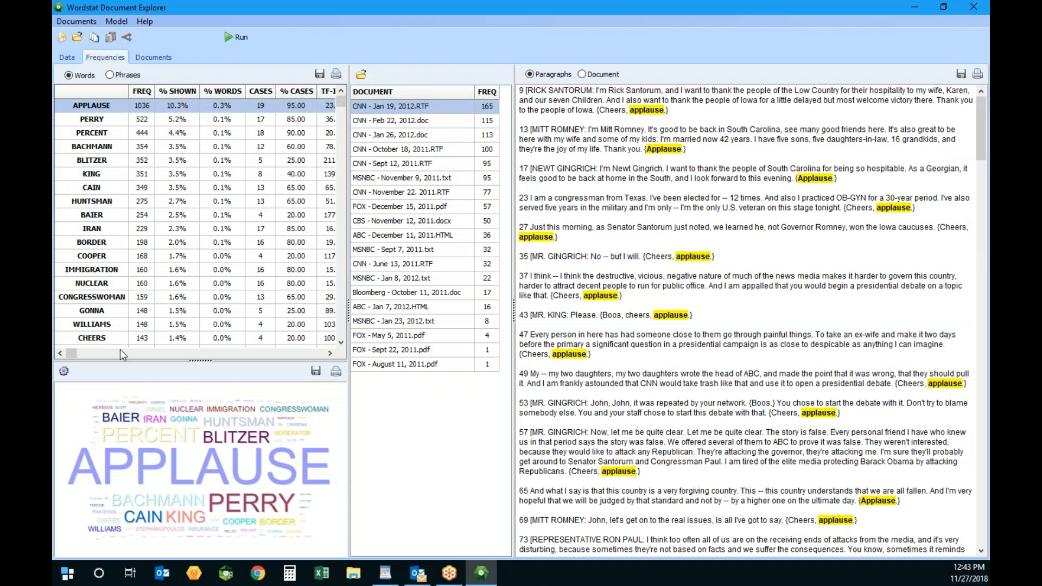
# - Display the phrase frequencies, retrieve the paragraphs containing HEALTH CARE, and close the document explorer
pyautogui.click(110, 75)
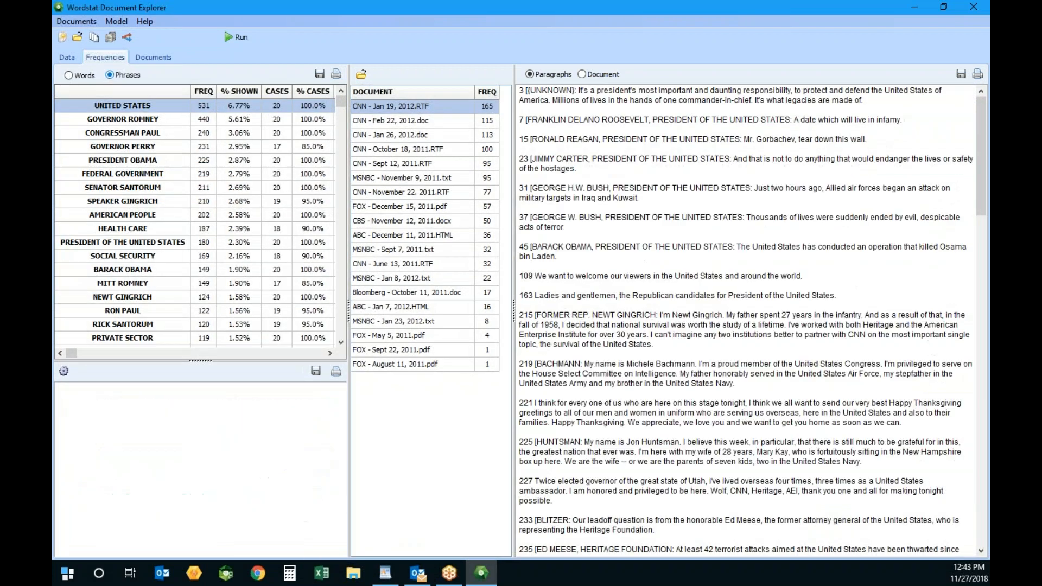
pyautogui.click(156, 233)
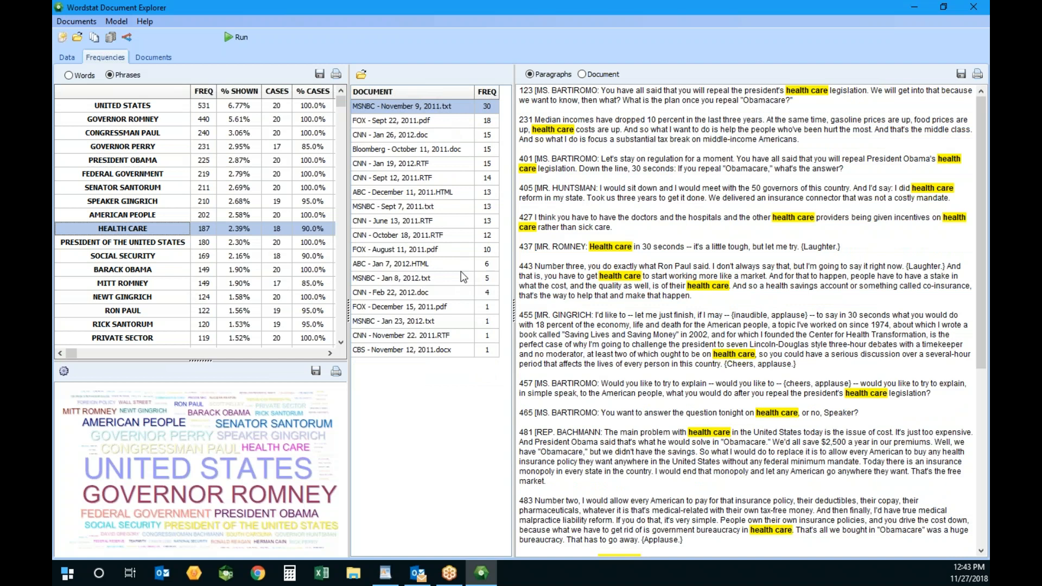
pyautogui.click(973, 11)
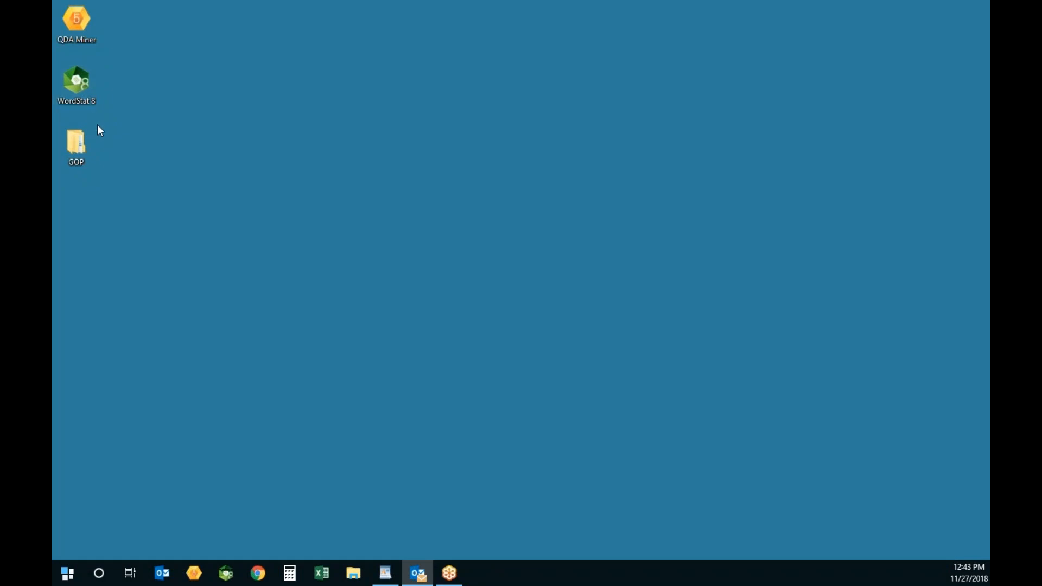
# - Categorize the GOP folder's documents with the Brand Personality model, view the category frequencies and close the document explorer
pyautogui.rightClick(93, 145)
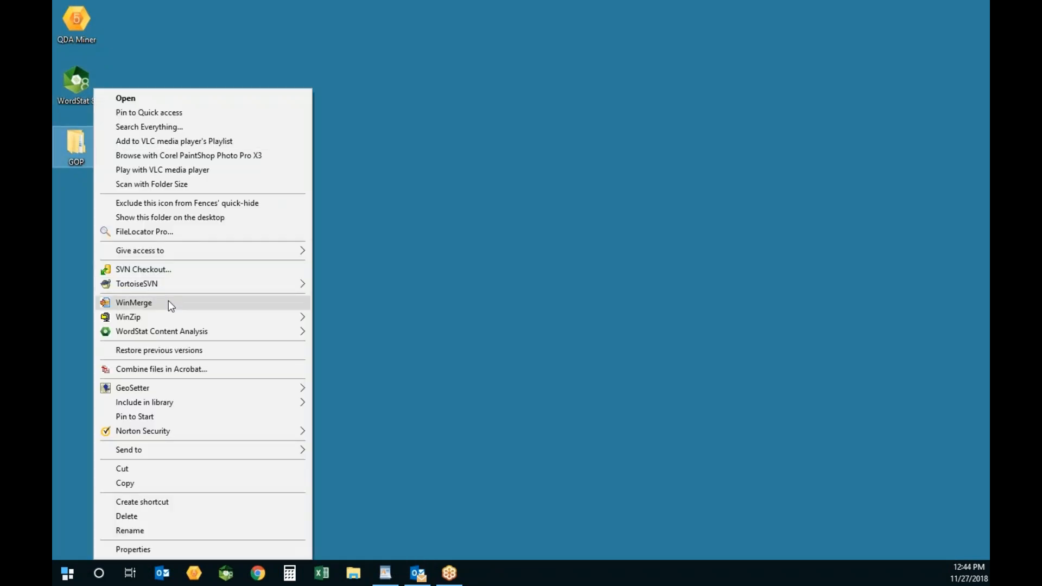
pyautogui.moveTo(255, 331)
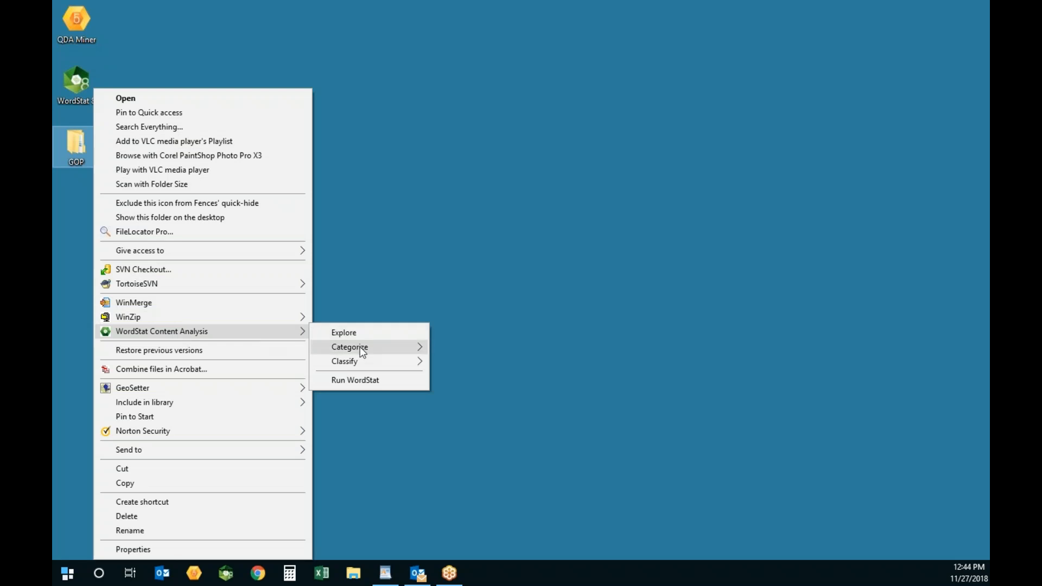
pyautogui.moveTo(360, 347)
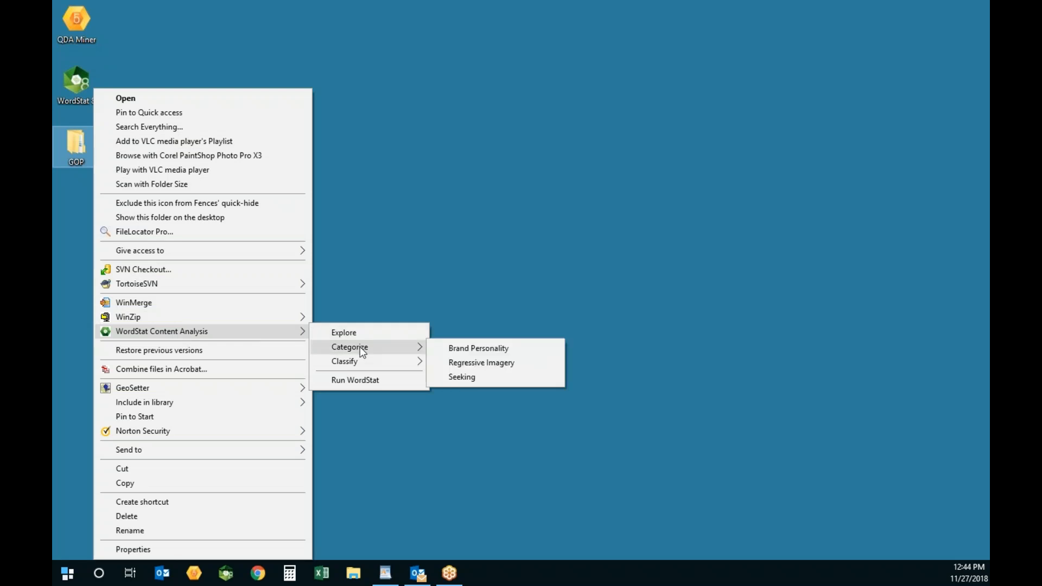
pyautogui.click(489, 352)
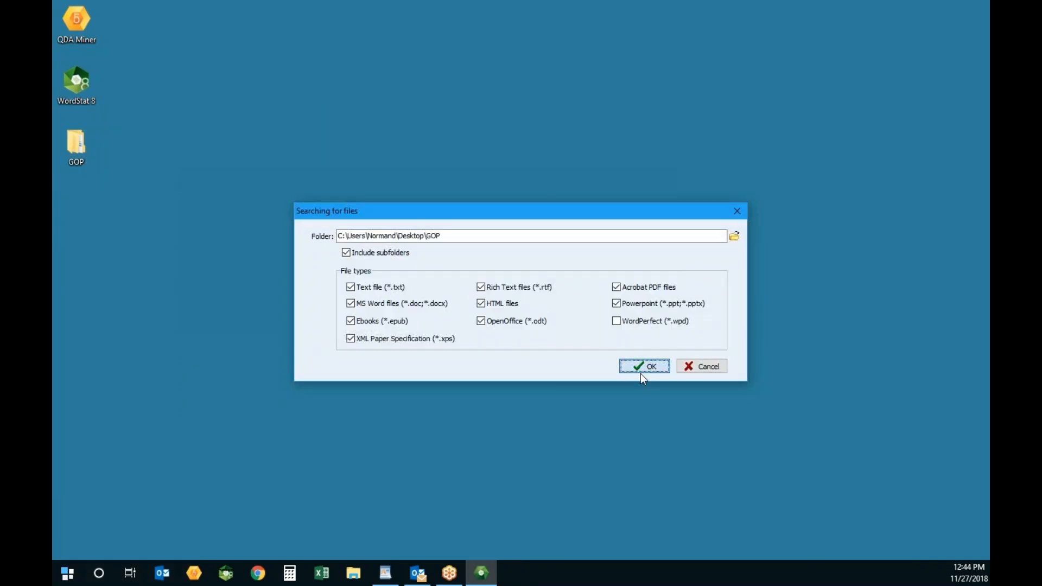
pyautogui.click(641, 372)
pyautogui.click(492, 310)
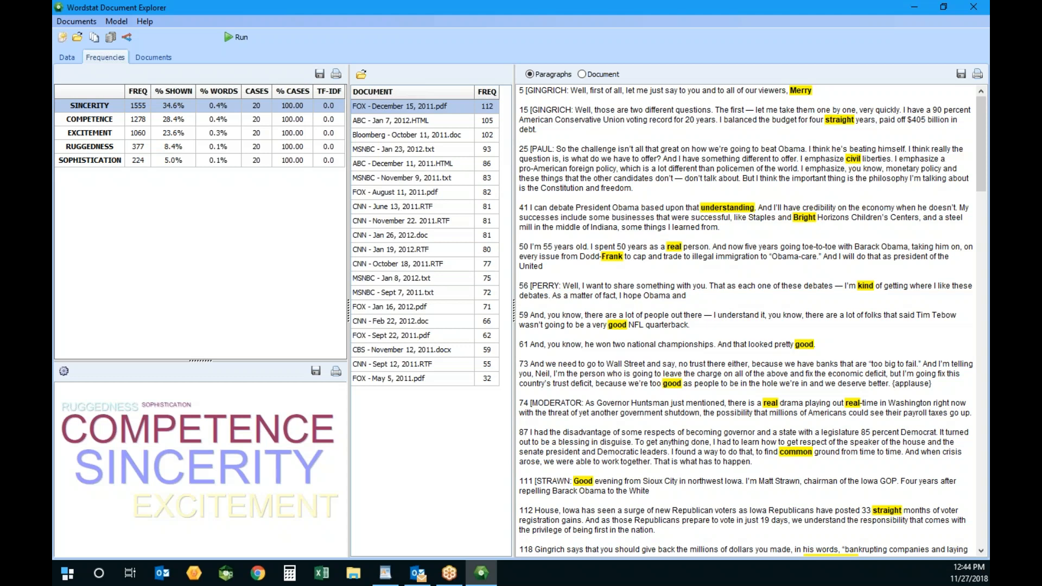
pyautogui.click(977, 10)
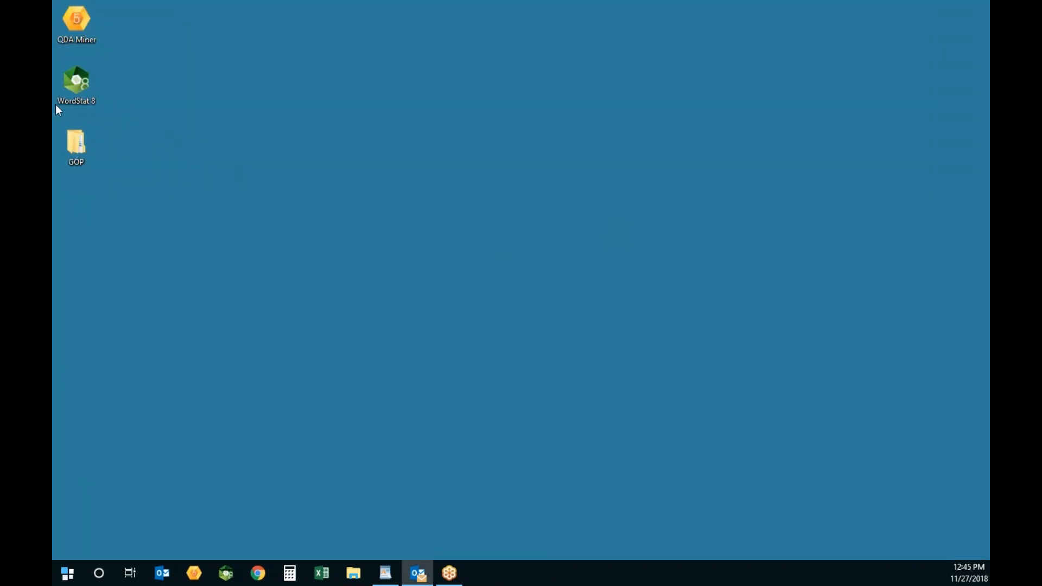
pyautogui.rightClick(70, 139)
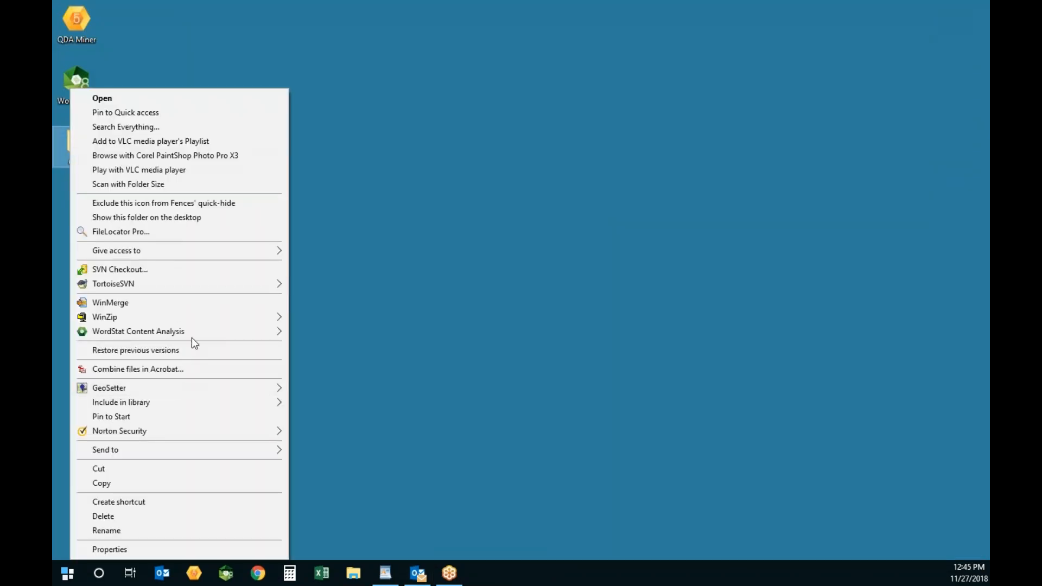
pyautogui.moveTo(193, 331)
pyautogui.moveTo(346, 352)
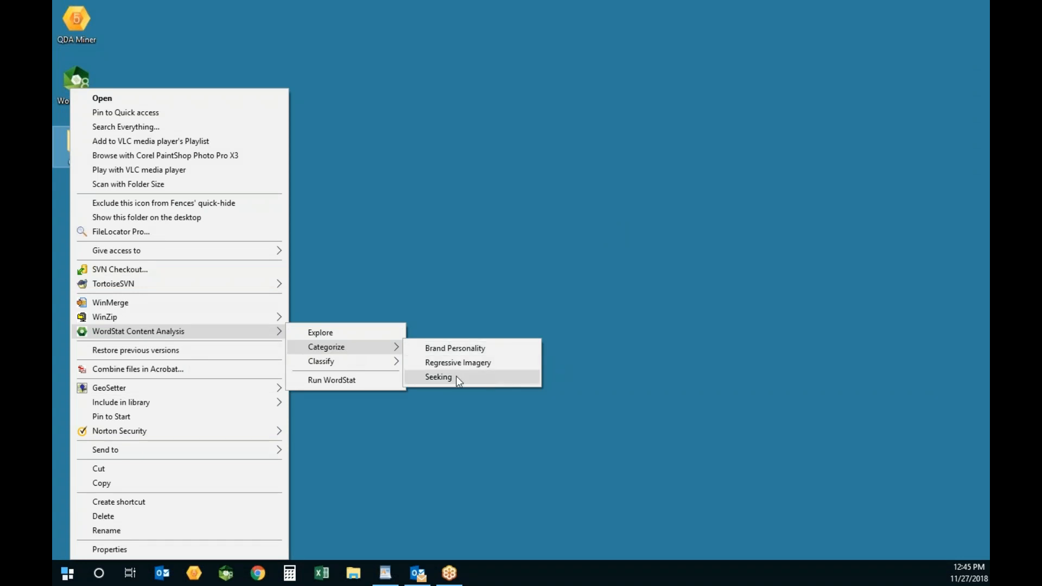
pyautogui.moveTo(378, 359)
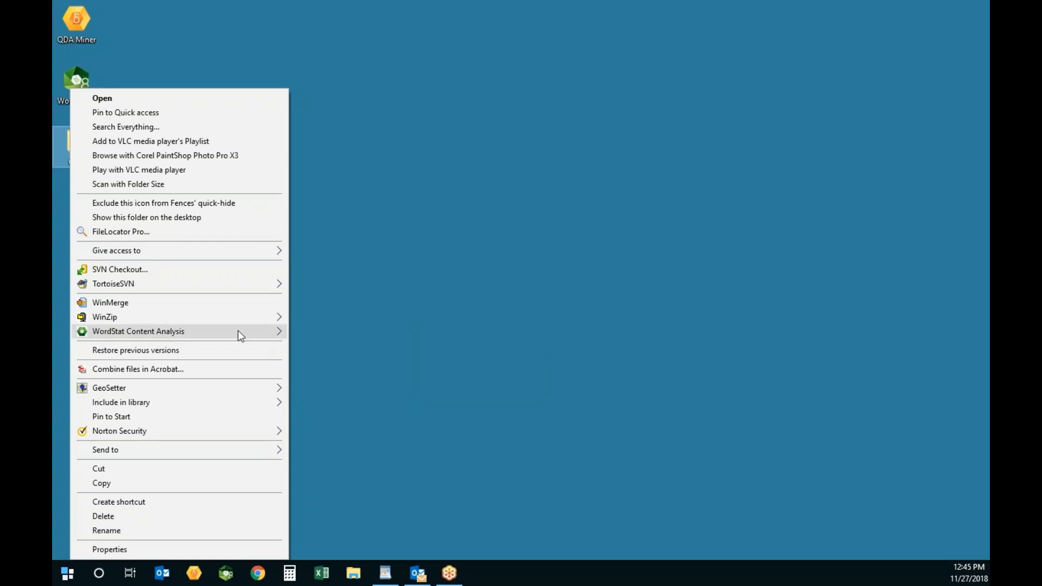
pyautogui.click(390, 172)
# - Run WordStat on the GOP folder's imported documents with English as default language and 20 topics, and maximise the project window
pyautogui.rightClick(70, 140)
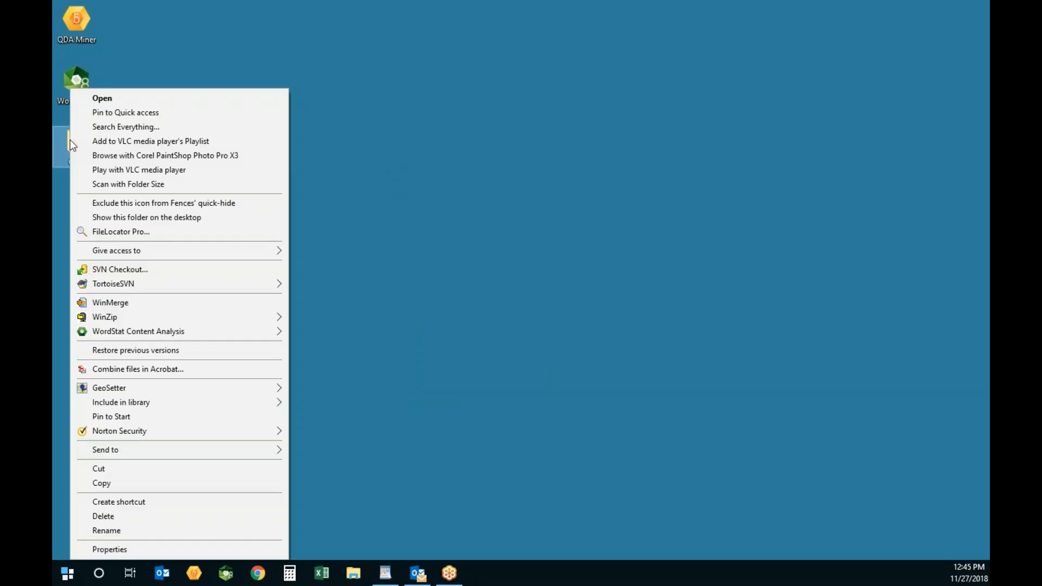
pyautogui.moveTo(159, 332)
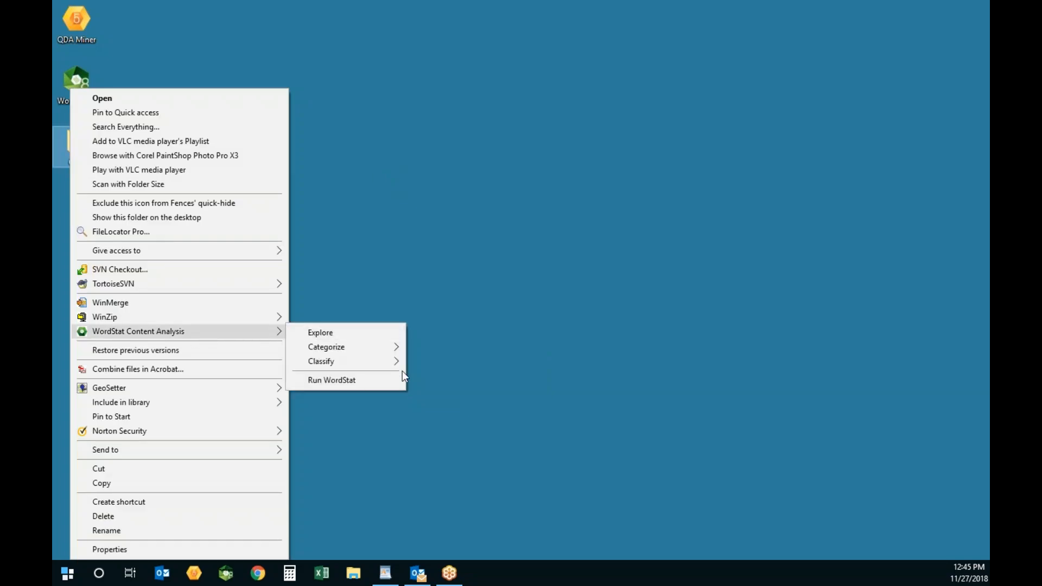
pyautogui.click(361, 381)
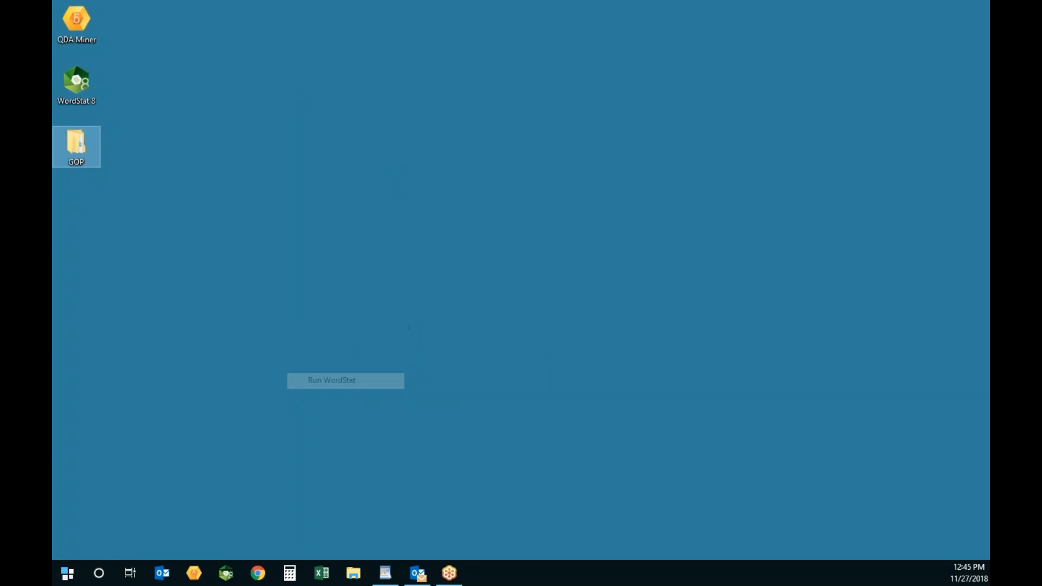
pyautogui.click(641, 366)
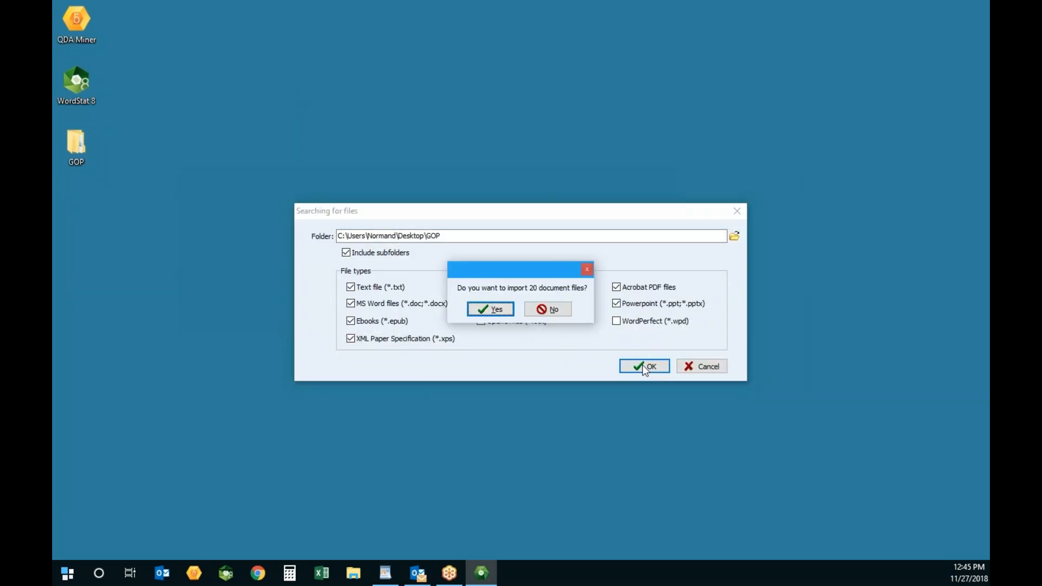
pyautogui.click(490, 305)
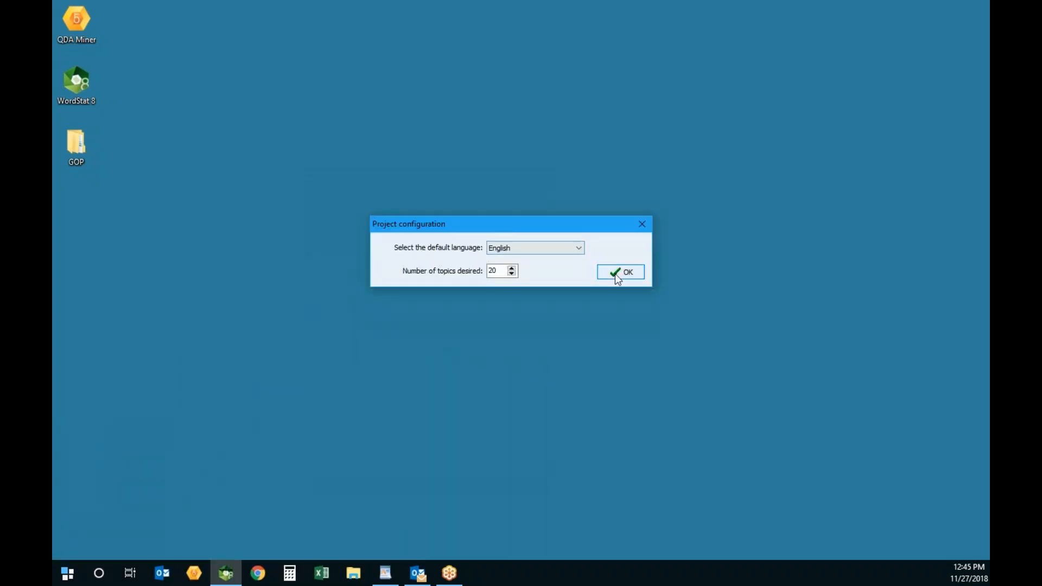
pyautogui.click(626, 275)
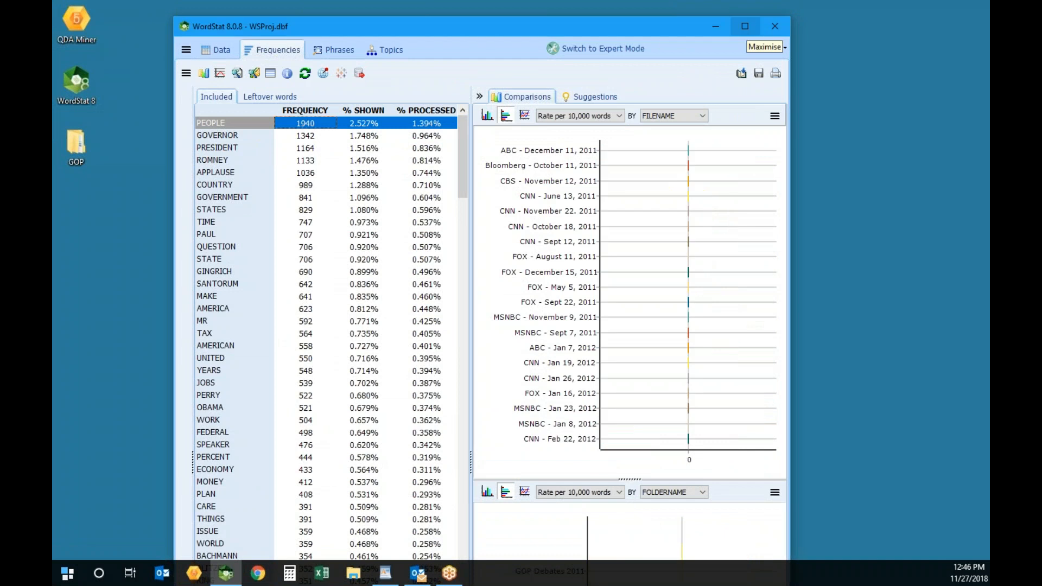
pyautogui.click(745, 26)
# - Look through the extracted topics, return to the word frequencies and enlarge the FOLDERNAME comparison chart
pyautogui.click(213, 28)
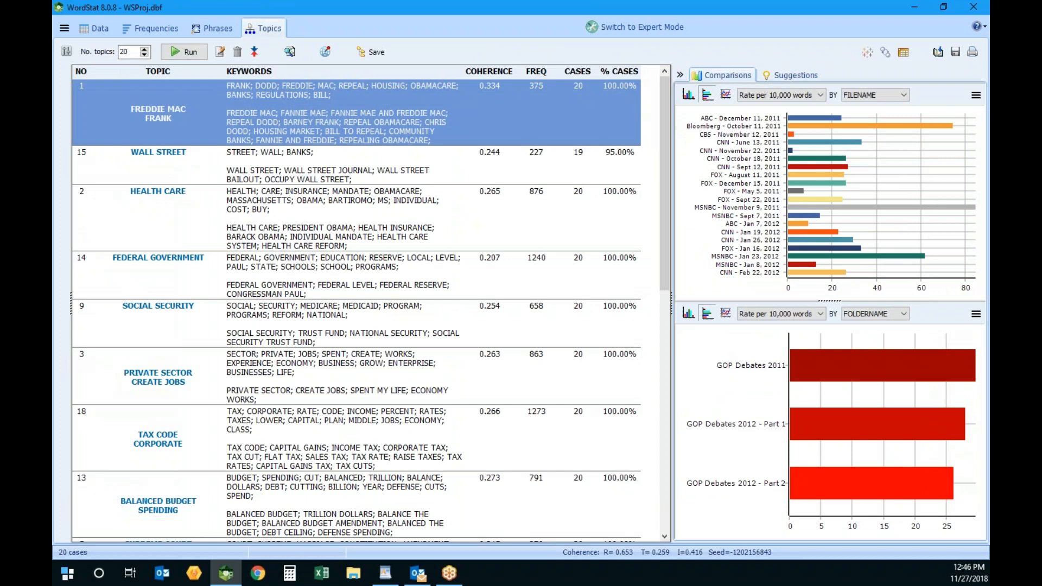
pyautogui.click(162, 28)
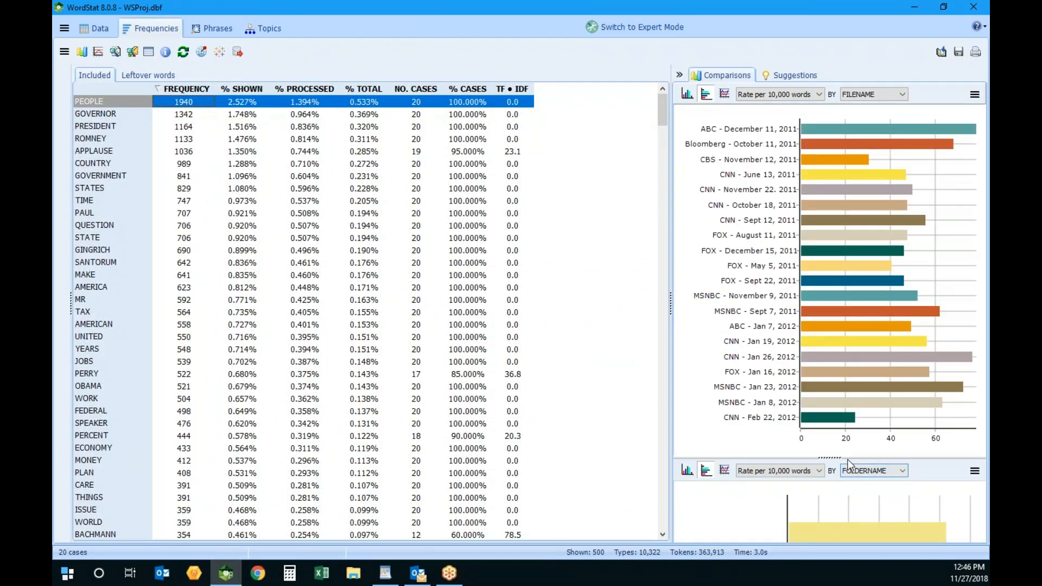
pyautogui.moveTo(844, 458); pyautogui.dragTo(843, 320)
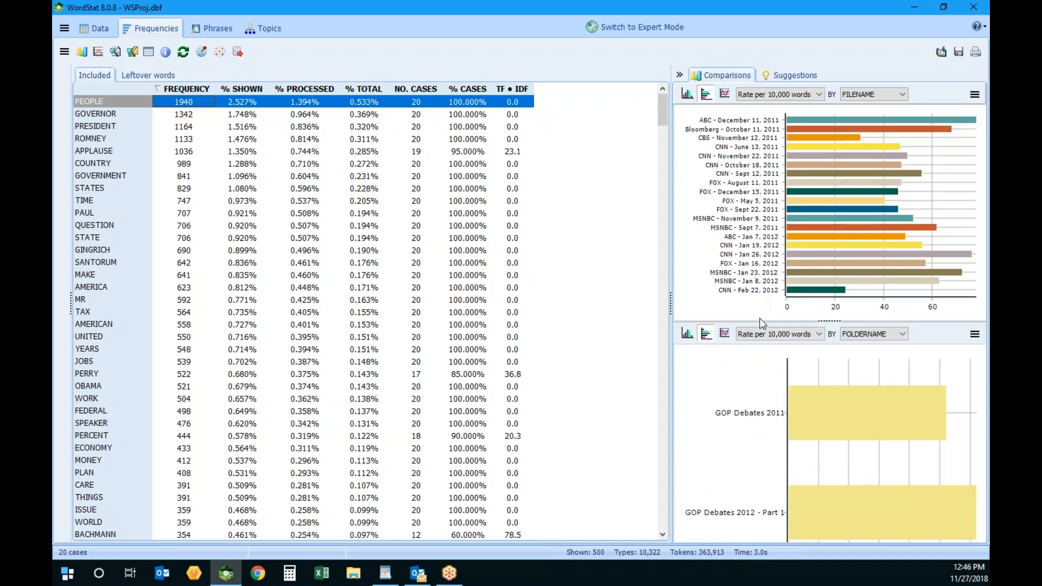
pyautogui.moveTo(831, 322); pyautogui.dragTo(832, 246)
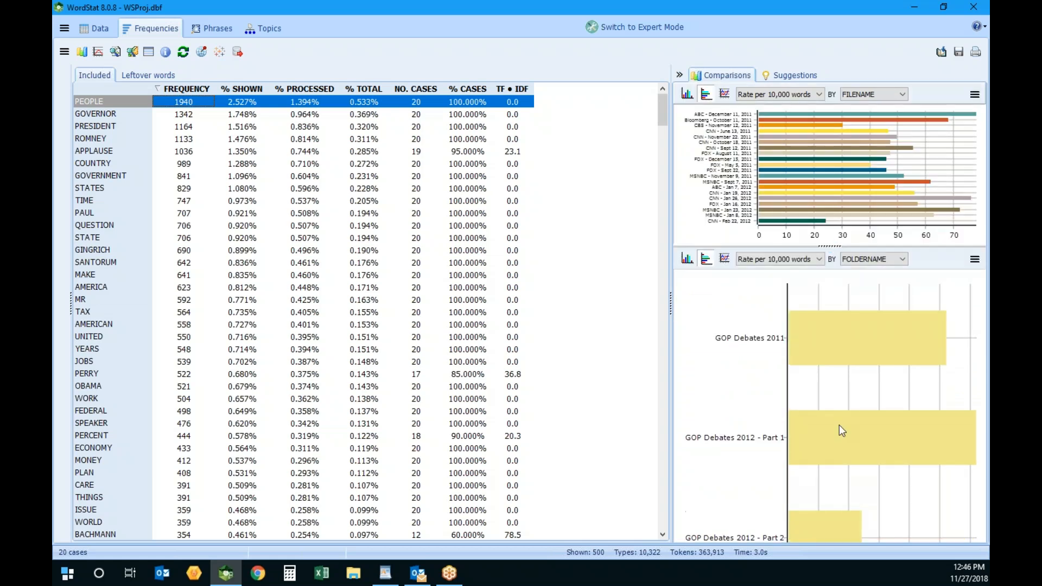
# - Try the lower comparison chart by FILENAME and set it back to FOLDERNAME
pyautogui.click(904, 259)
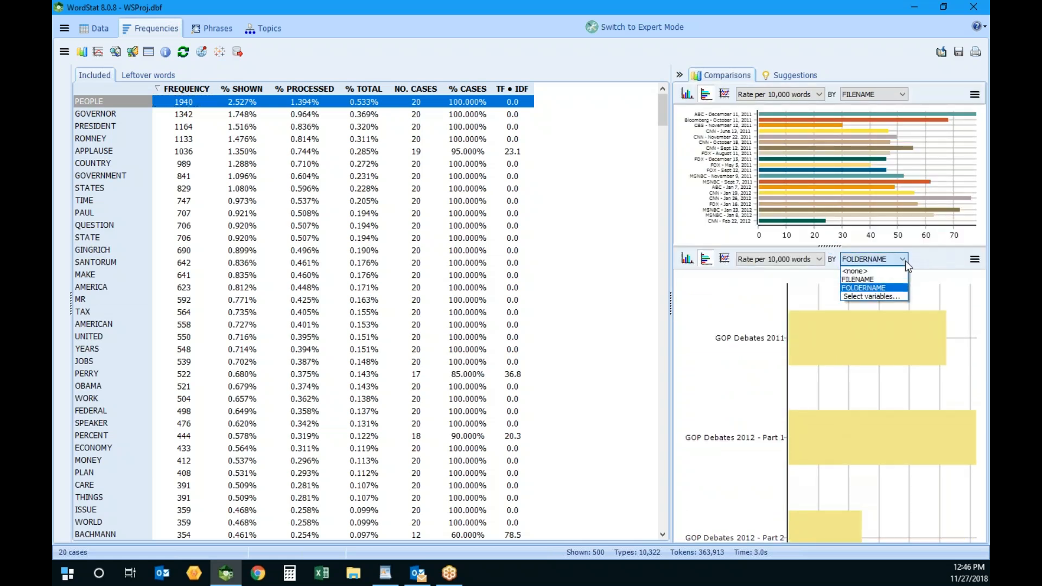
pyautogui.click(887, 281)
pyautogui.click(890, 262)
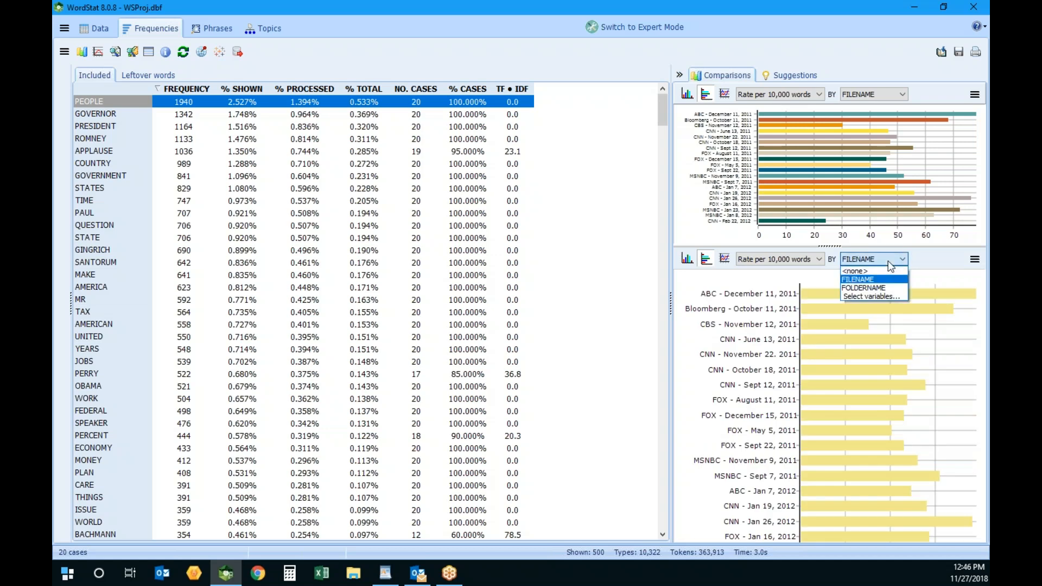
pyautogui.click(883, 287)
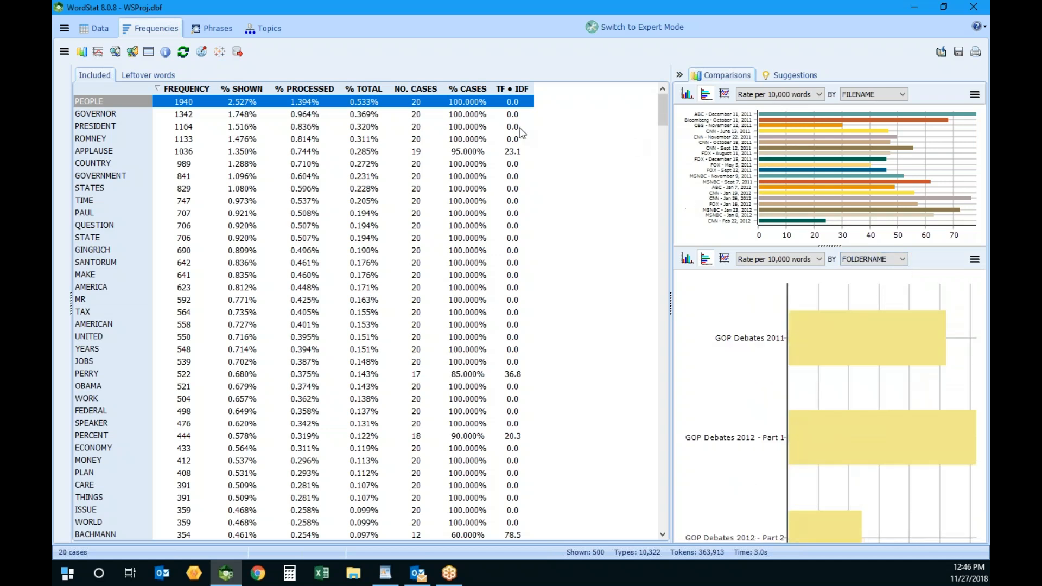
# - Review the extracted phrases and topics, and switch the project to Expert Mode
pyautogui.click(205, 33)
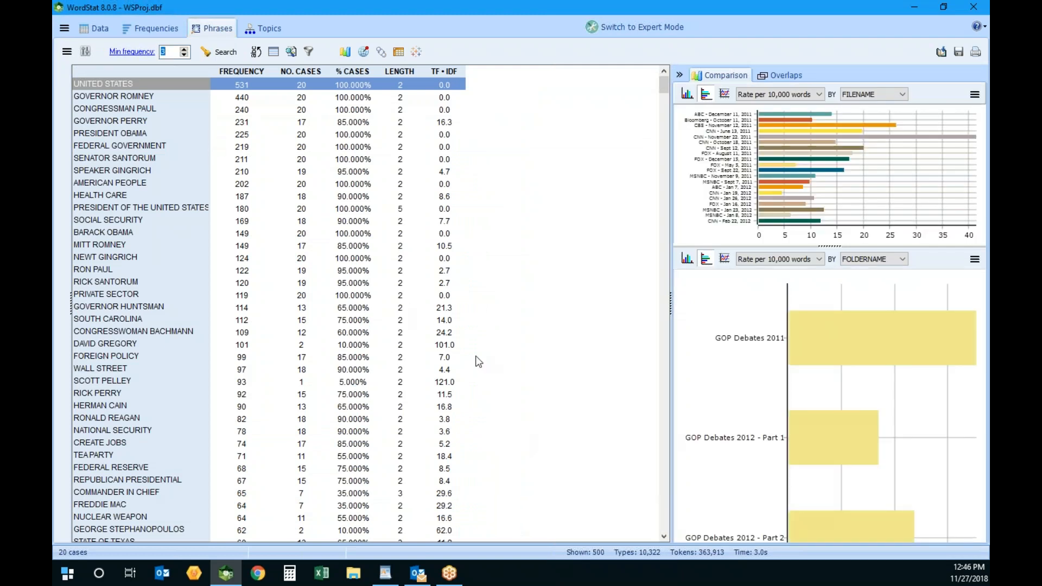
pyautogui.click(263, 29)
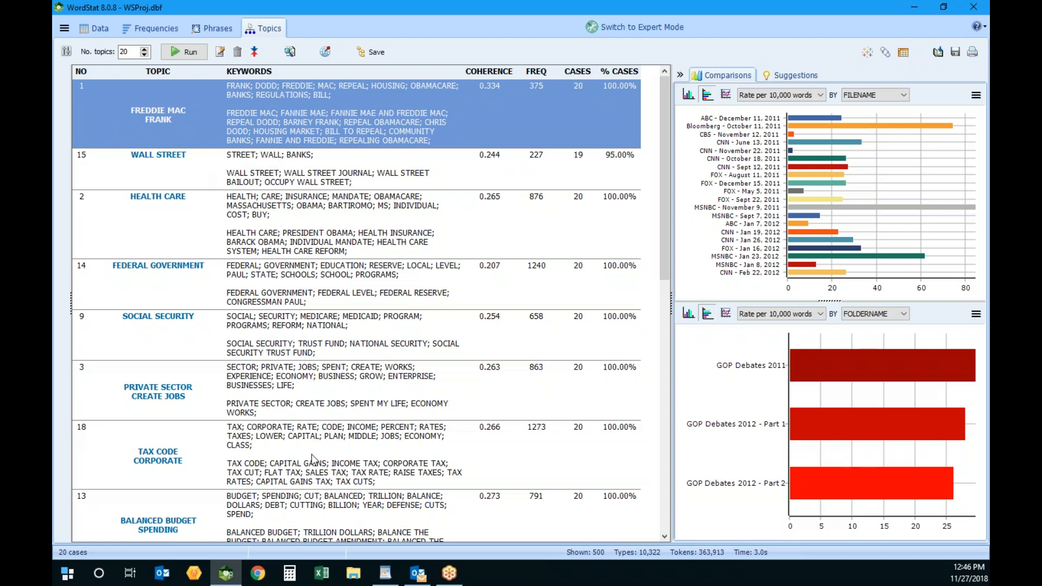
pyautogui.click(651, 30)
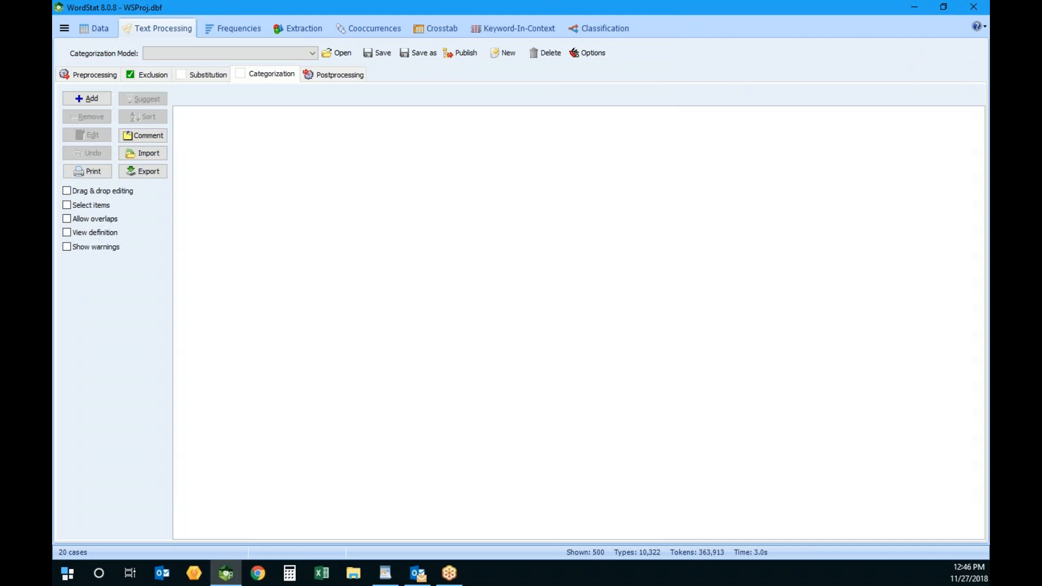
# - Save the data into a new project file named GOP and quit WordStat
pyautogui.click(973, 7)
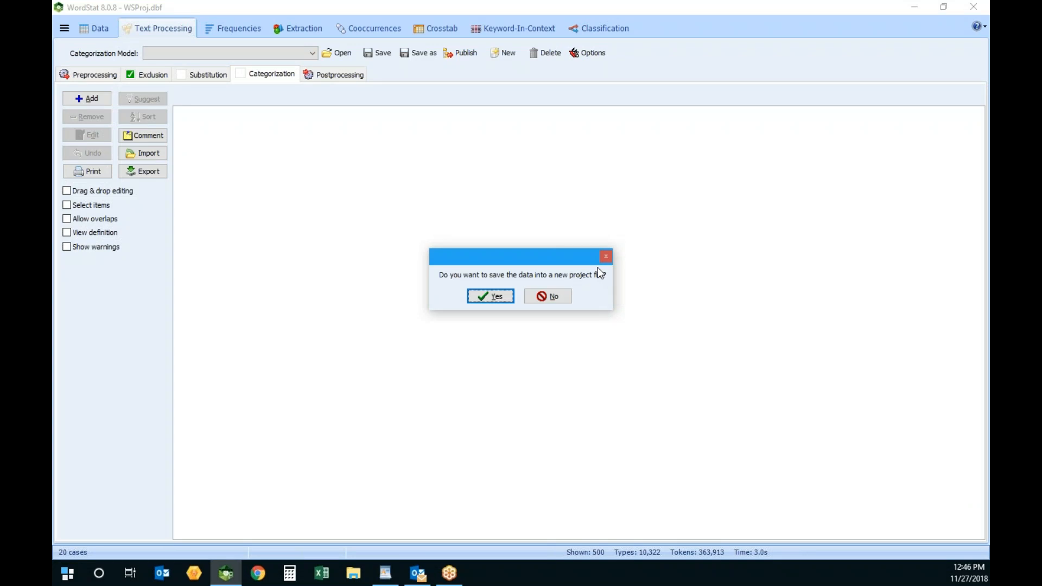
pyautogui.click(472, 296)
pyautogui.write('GOP')
pyautogui.press('Return')
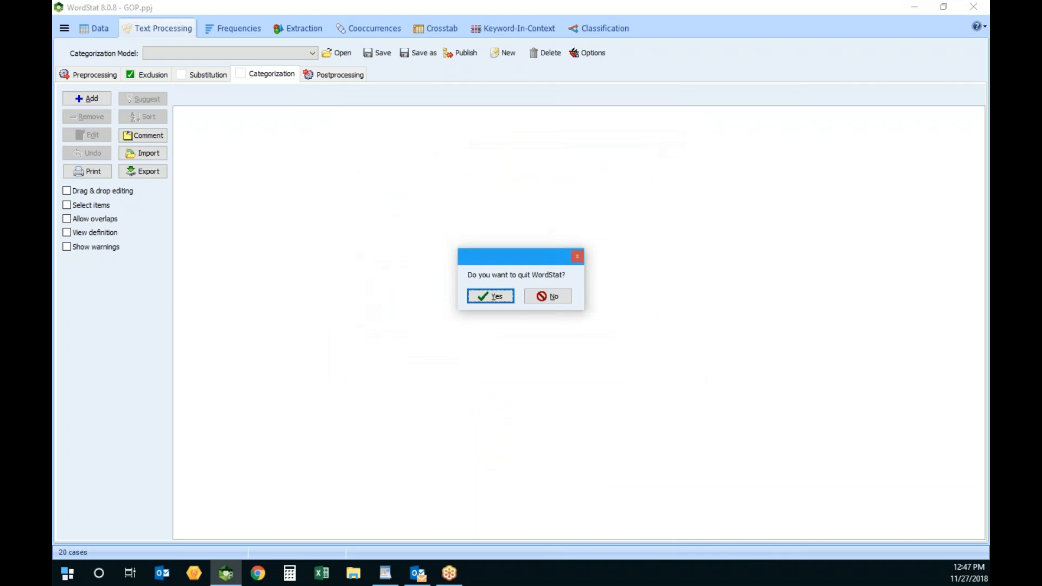
pyautogui.click(503, 300)
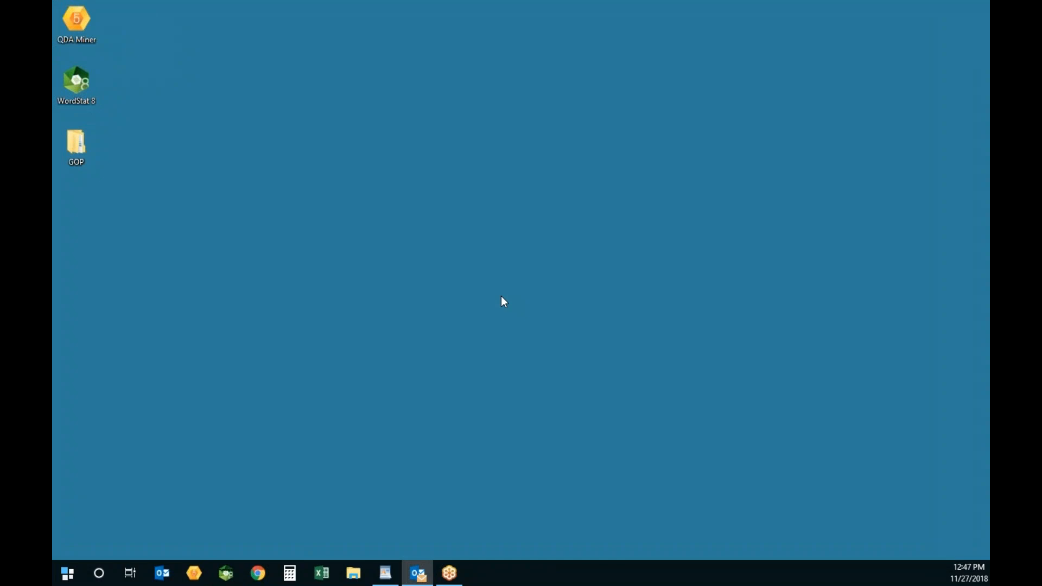
# - View the WordStat Content Analysis options available for the GOP folder on the desktop
pyautogui.rightClick(74, 154)
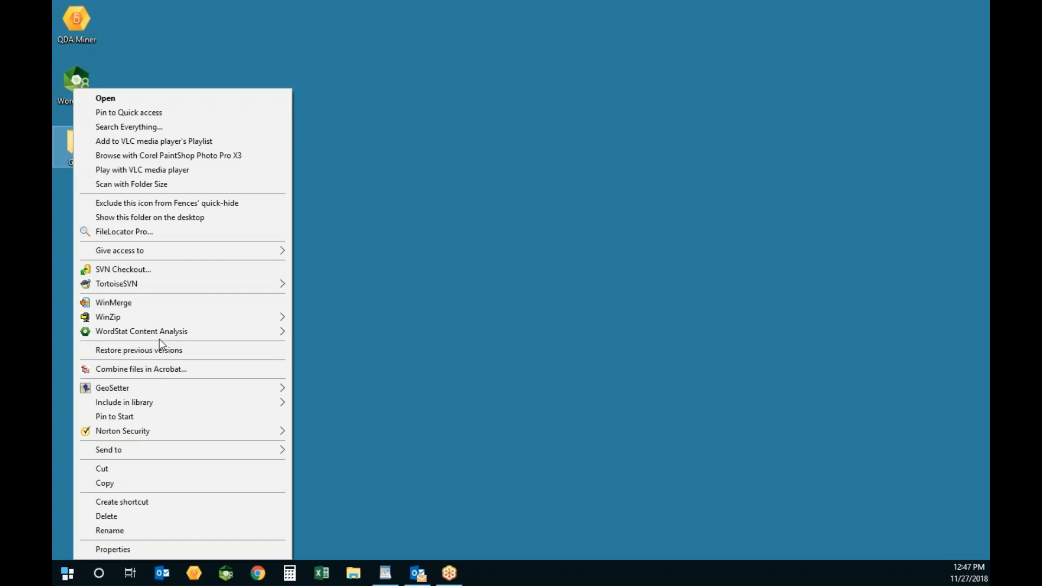
pyautogui.moveTo(161, 333)
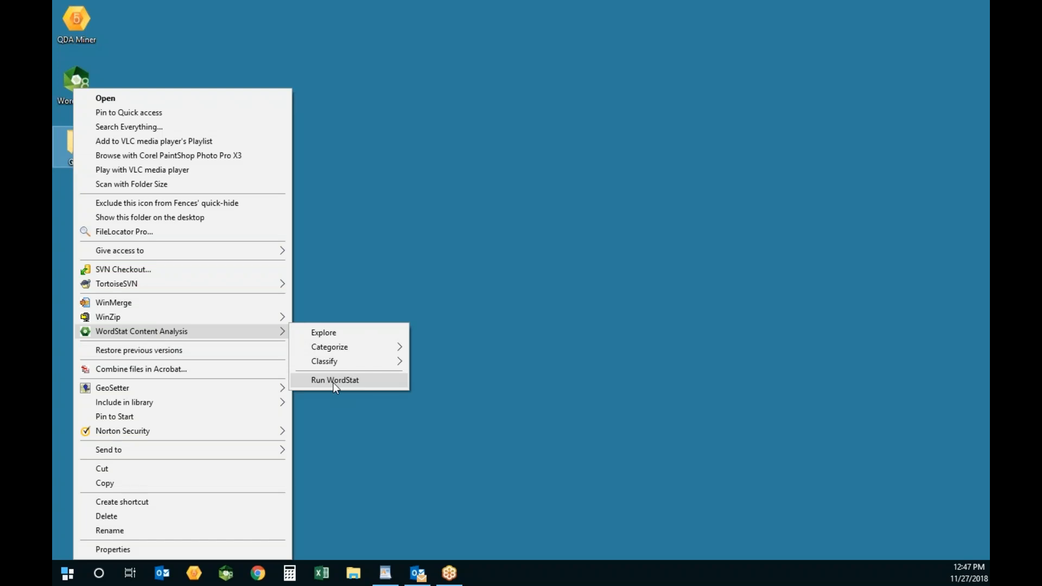
pyautogui.click(386, 181)
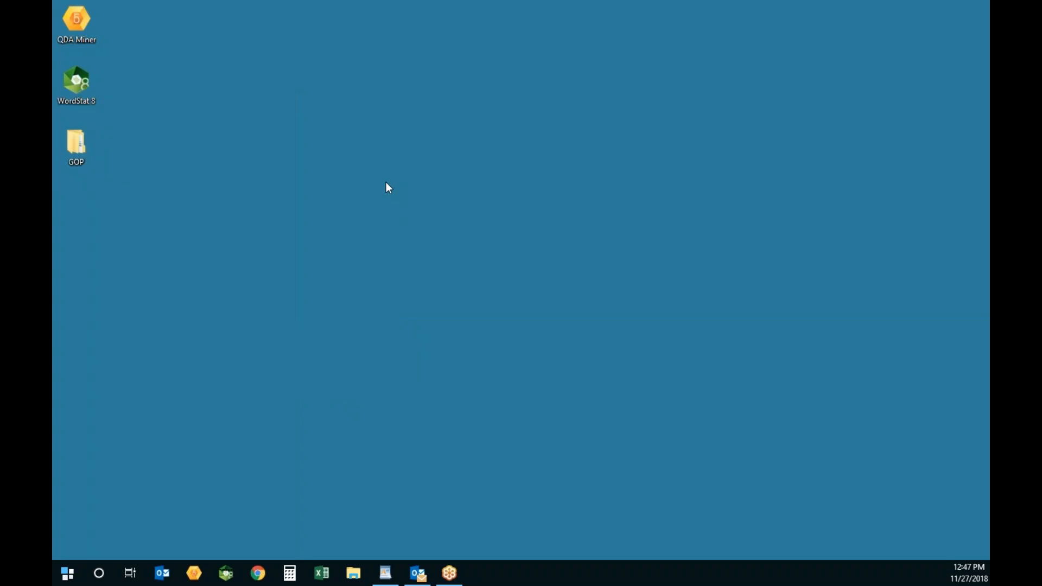
# - Select all files in the GOP Debates 2011 folder, view their WordStat Content Analysis options and close the folder
pyautogui.doubleClick(78, 148)
pyautogui.doubleClick(479, 234)
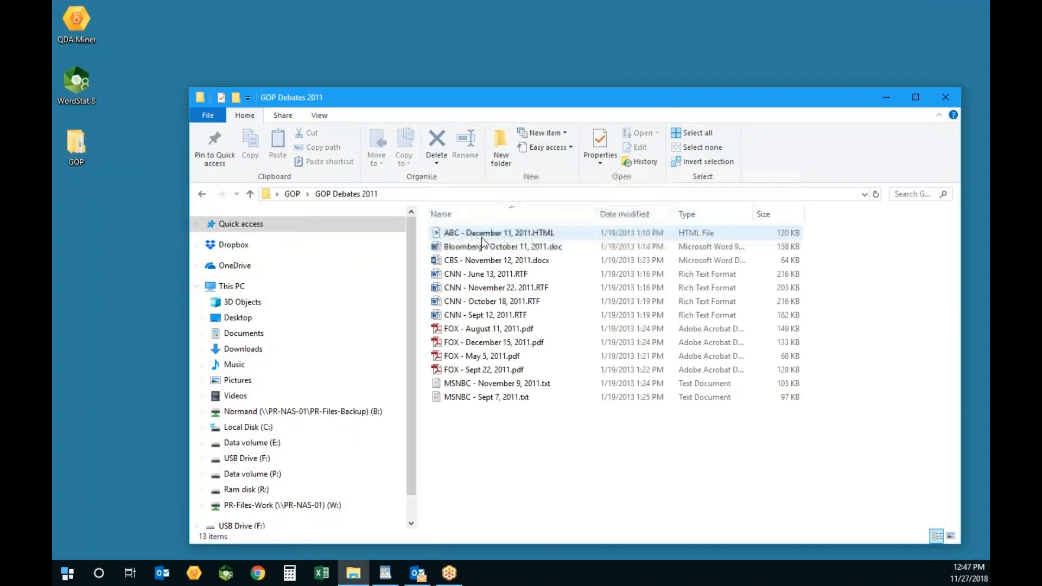
pyautogui.keyDown('shift'); pyautogui.click(504, 397); pyautogui.keyUp('shift')
pyautogui.rightClick(504, 400)
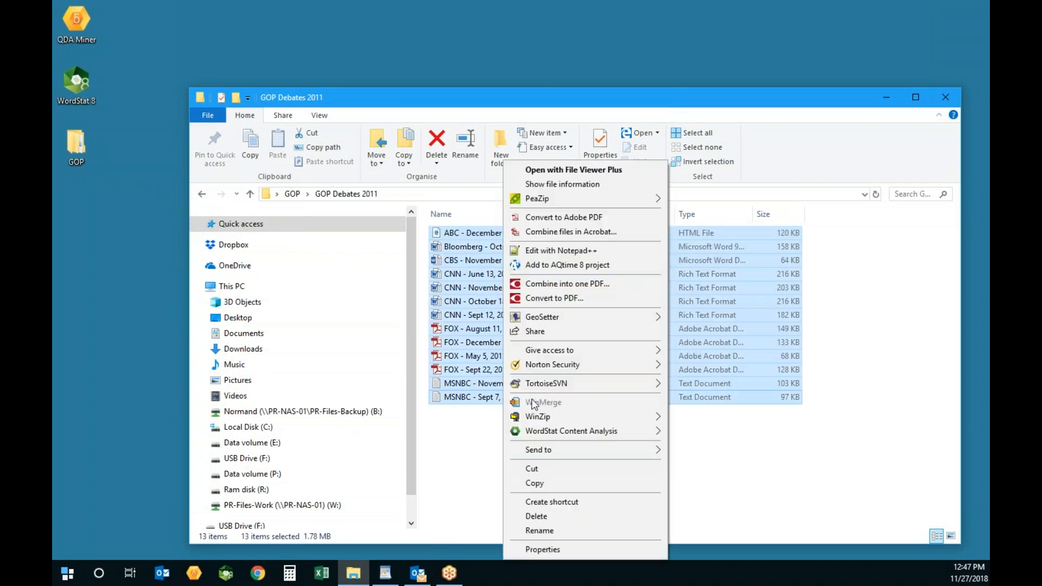
pyautogui.moveTo(575, 432)
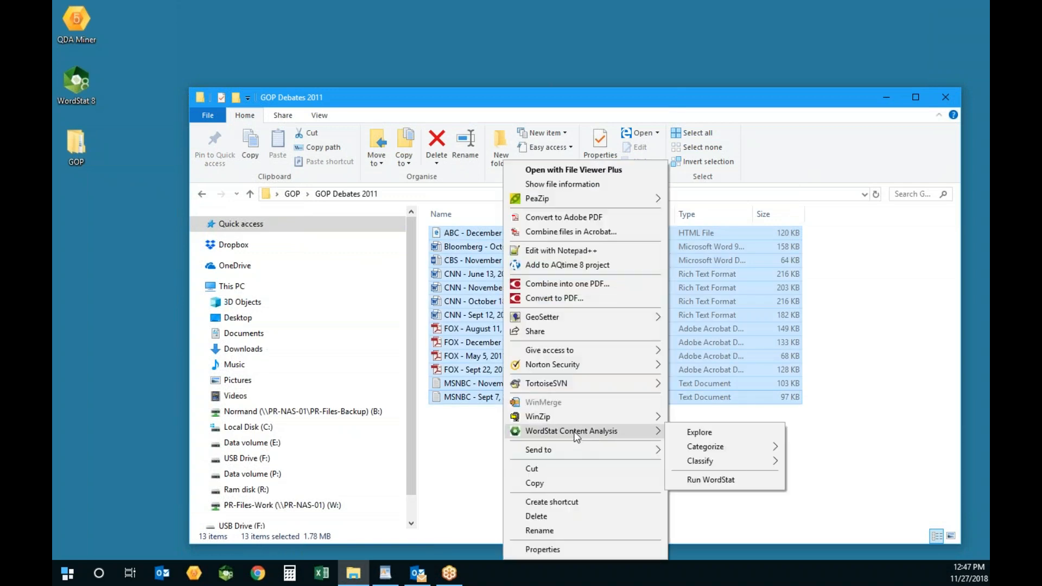
pyautogui.click(722, 481)
pyautogui.click(860, 452)
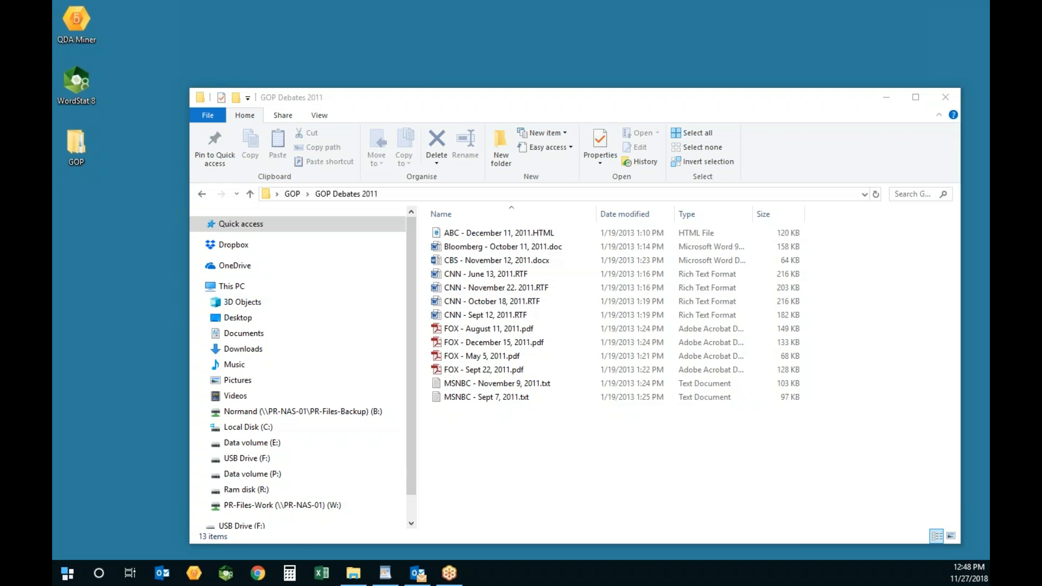
pyautogui.click(946, 98)
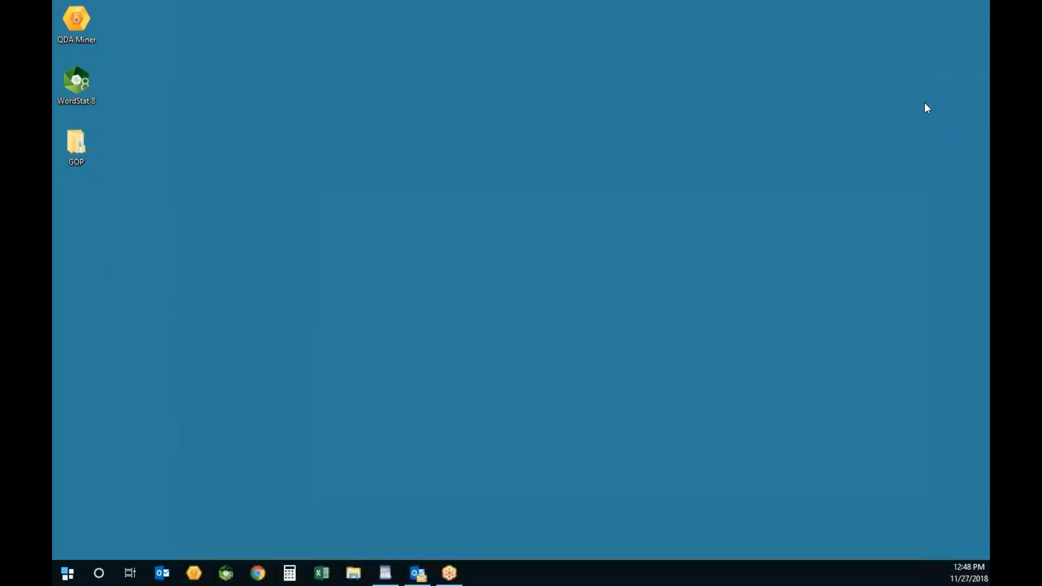
# - Start WordStat 8 maximized and analyze the Election 2008 project's DOCUMENT variable in relation to CANDIDATE and PARTY
pyautogui.doubleClick(84, 87)
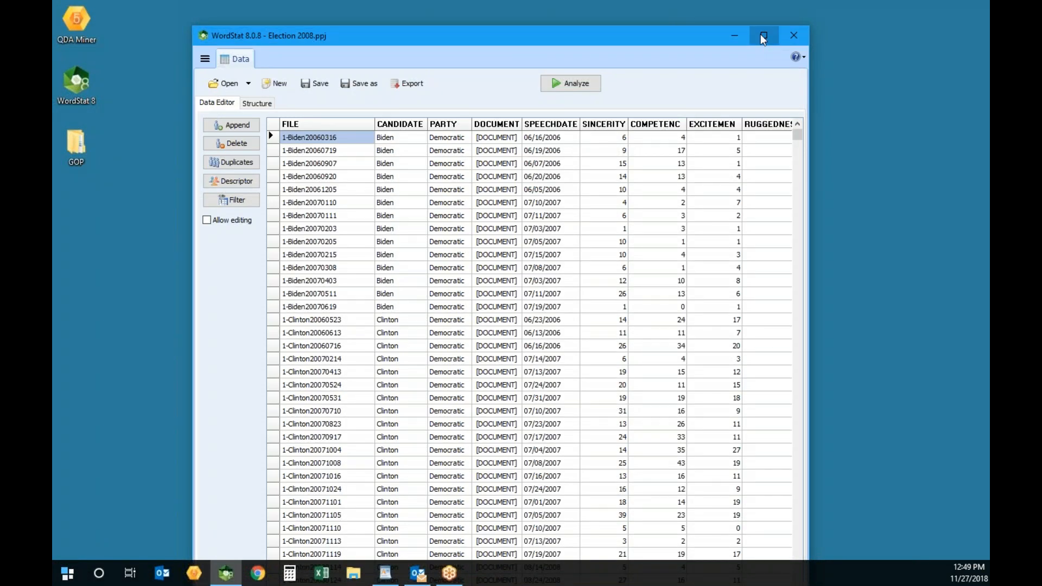
pyautogui.click(760, 34)
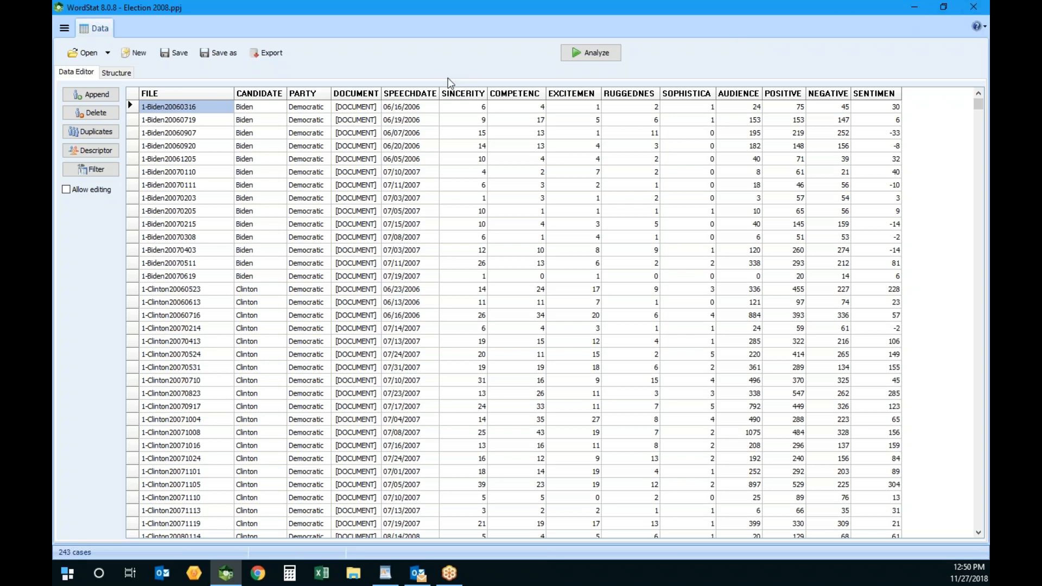
pyautogui.click(612, 56)
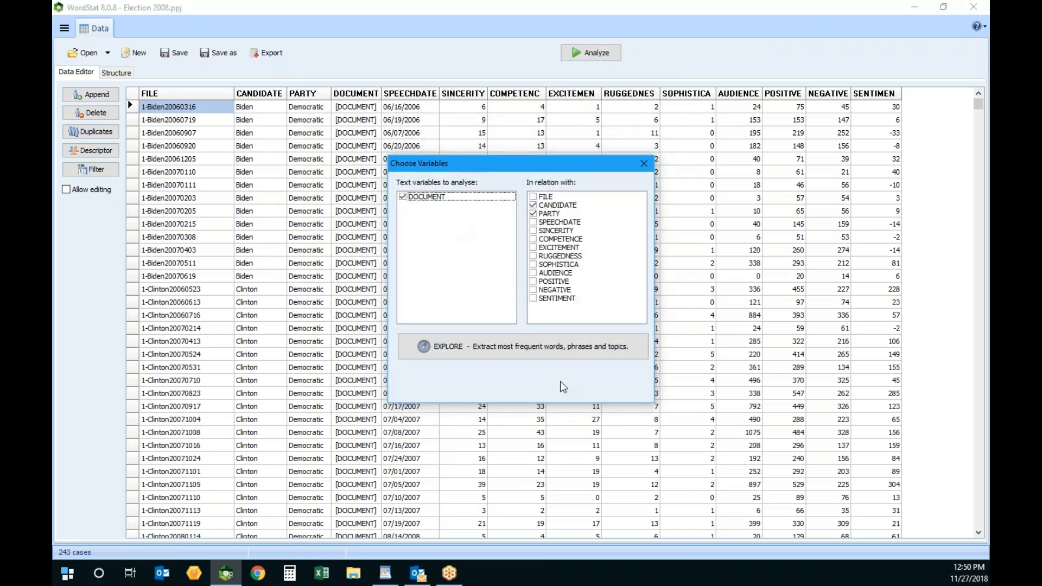
pyautogui.click(527, 386)
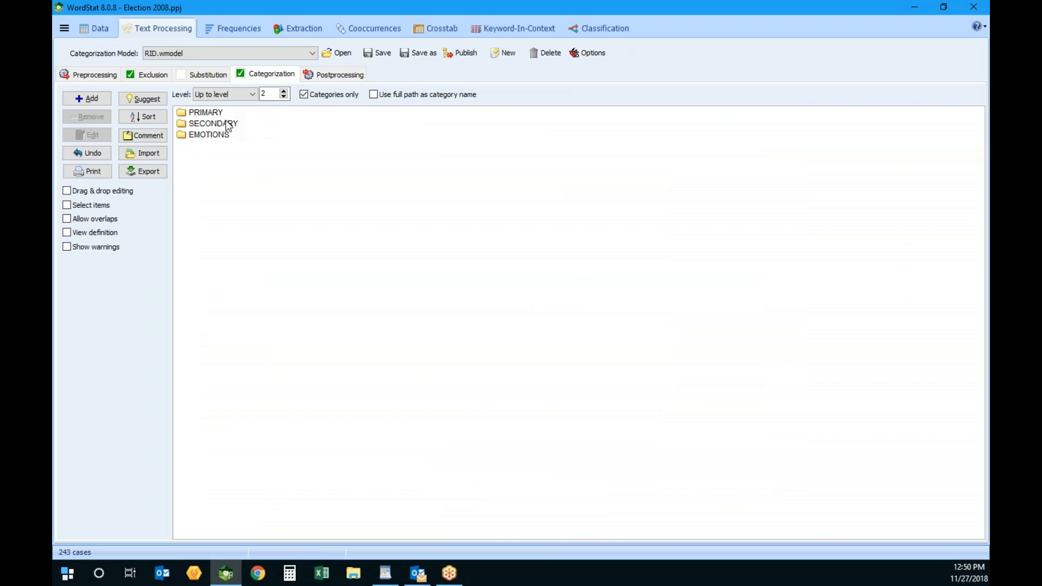
# - Set the RID categorization level to 1 and compute the category frequencies
pyautogui.click(284, 97)
pyautogui.click(250, 30)
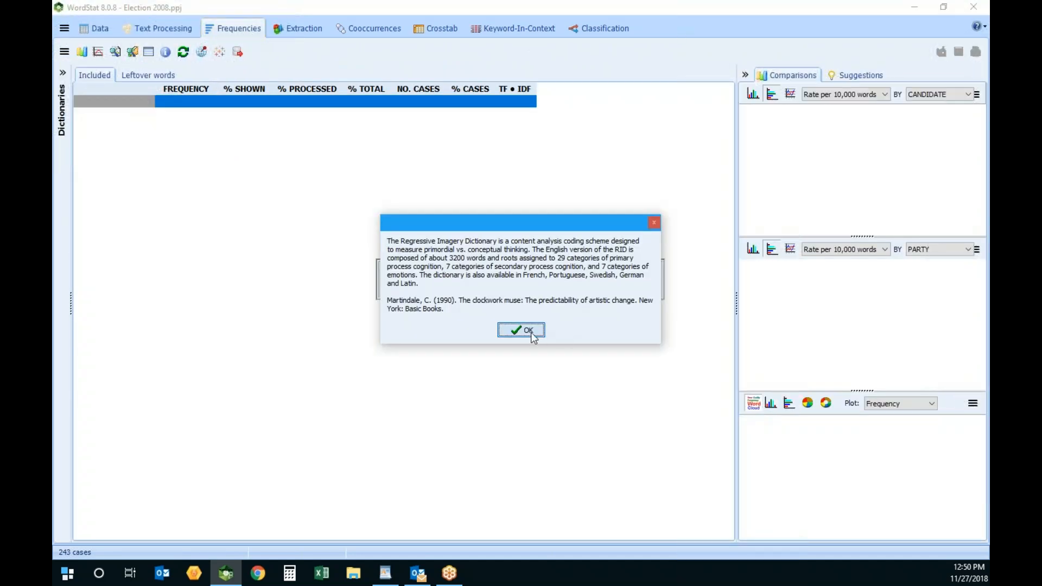
pyautogui.click(522, 334)
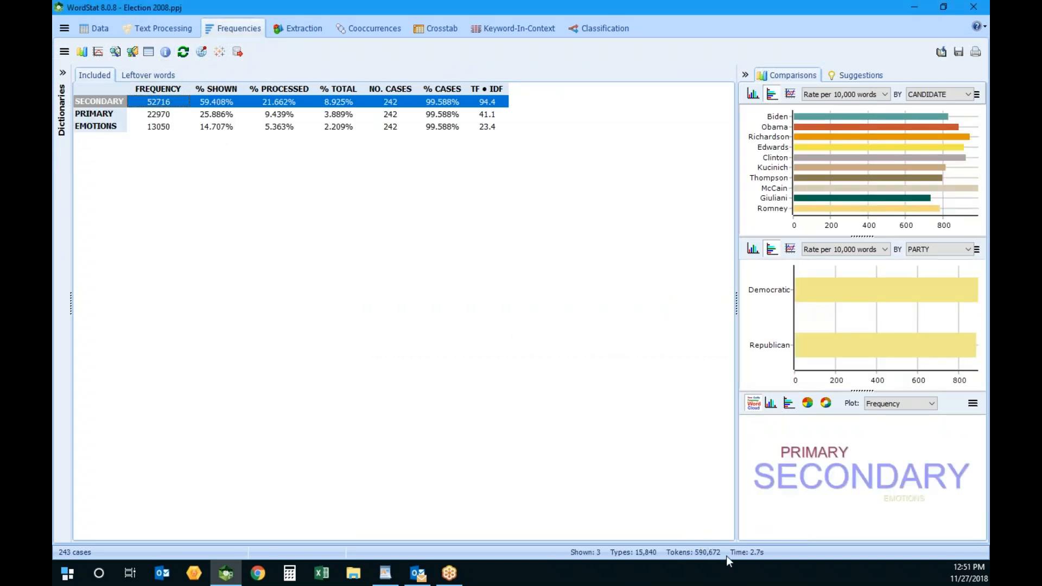
# - Review the collection statistics, noting the total number of words
pyautogui.click(166, 52)
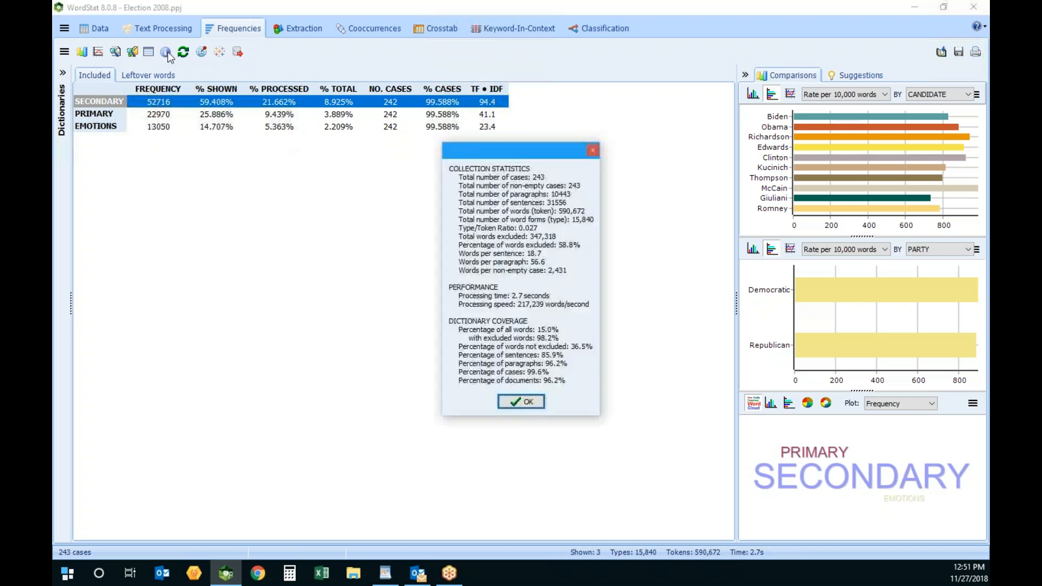
pyautogui.moveTo(557, 211); pyautogui.dragTo(590, 211)
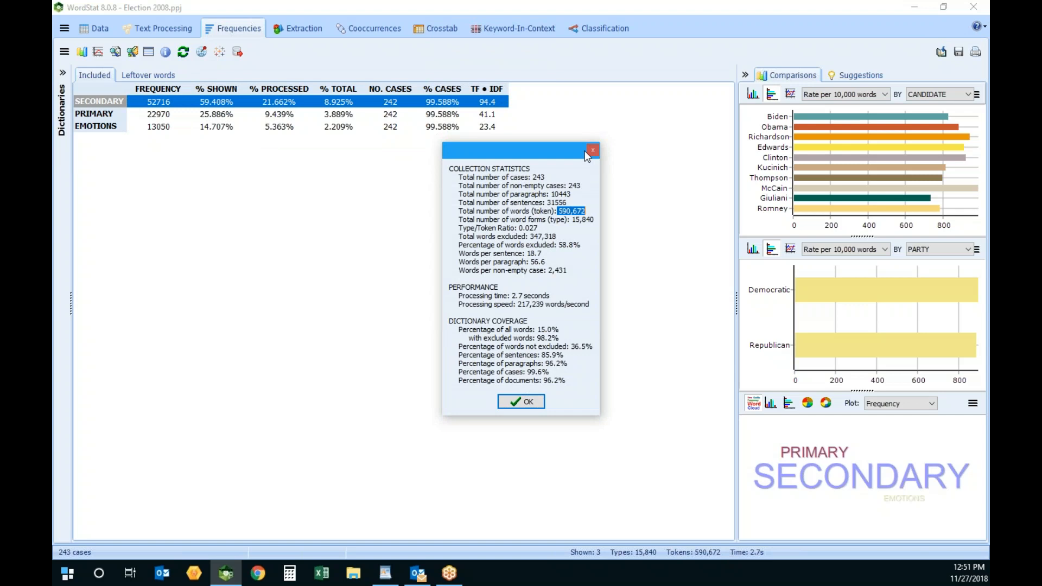
pyautogui.click(538, 404)
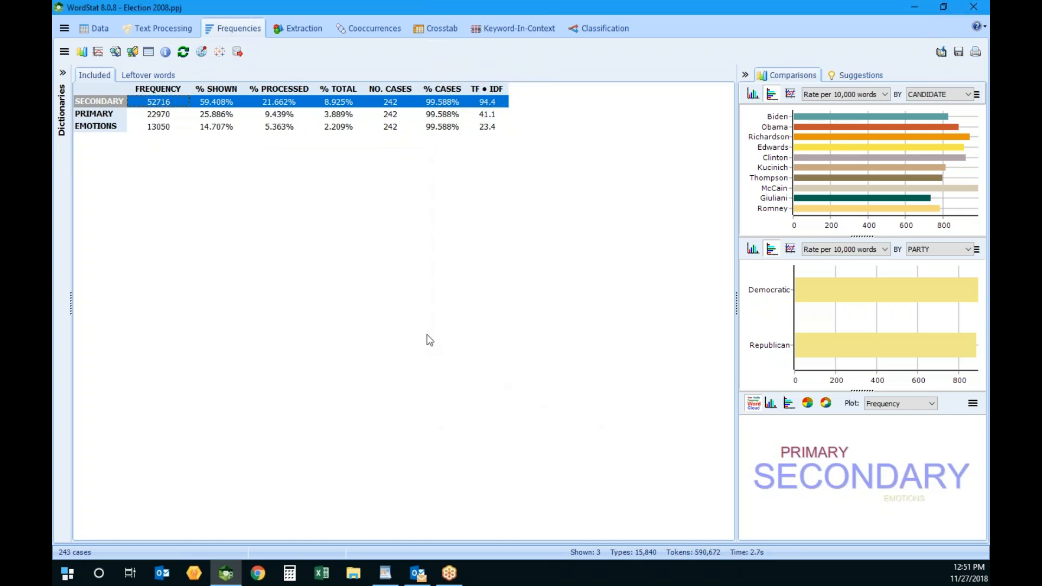
# - Append the keyword frequencies and the total number of words to the current data file as new variables
pyautogui.click(236, 54)
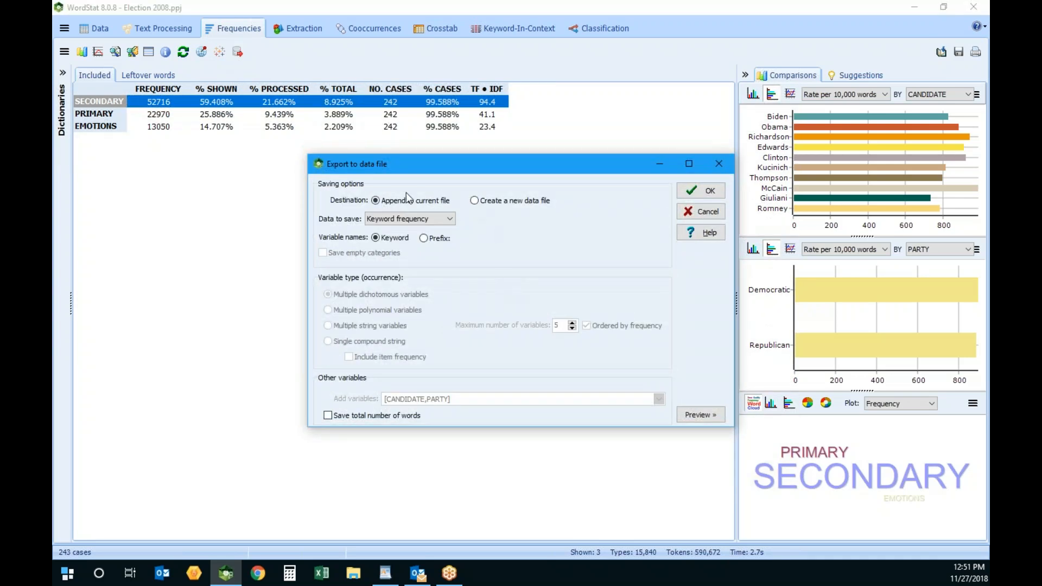
pyautogui.click(362, 416)
pyautogui.click(711, 191)
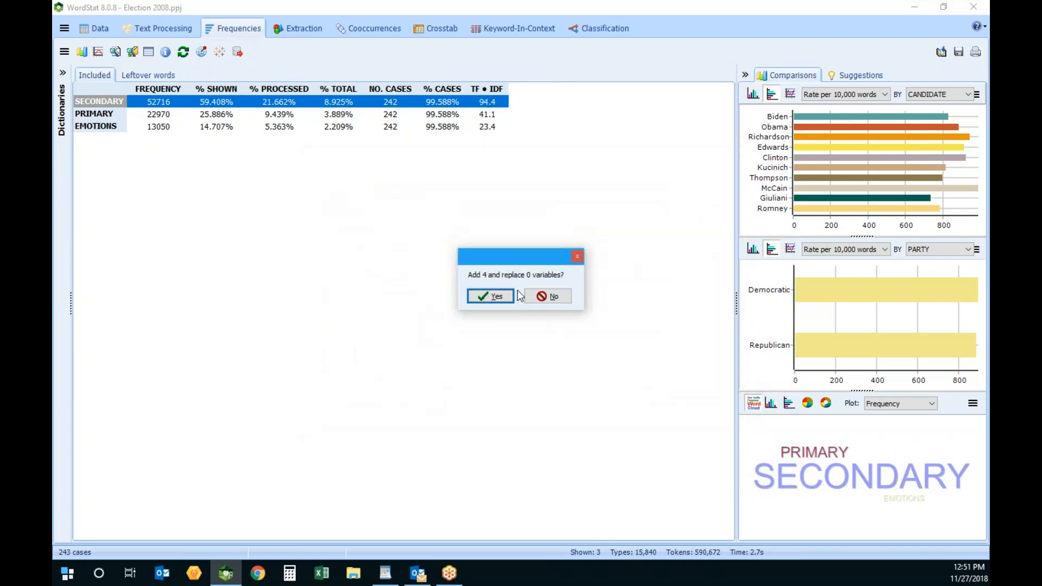
pyautogui.click(499, 300)
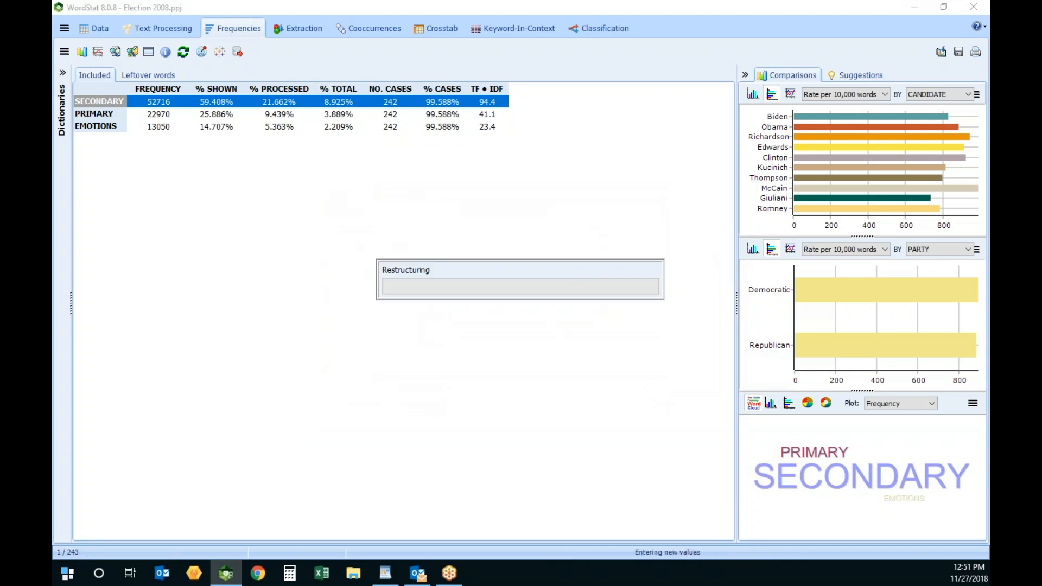
# - Examine the new TOTWORDS, SECONDARY, PRIMARY and EMOTIONS variables in the data grid and return to the frequencies
pyautogui.click(101, 28)
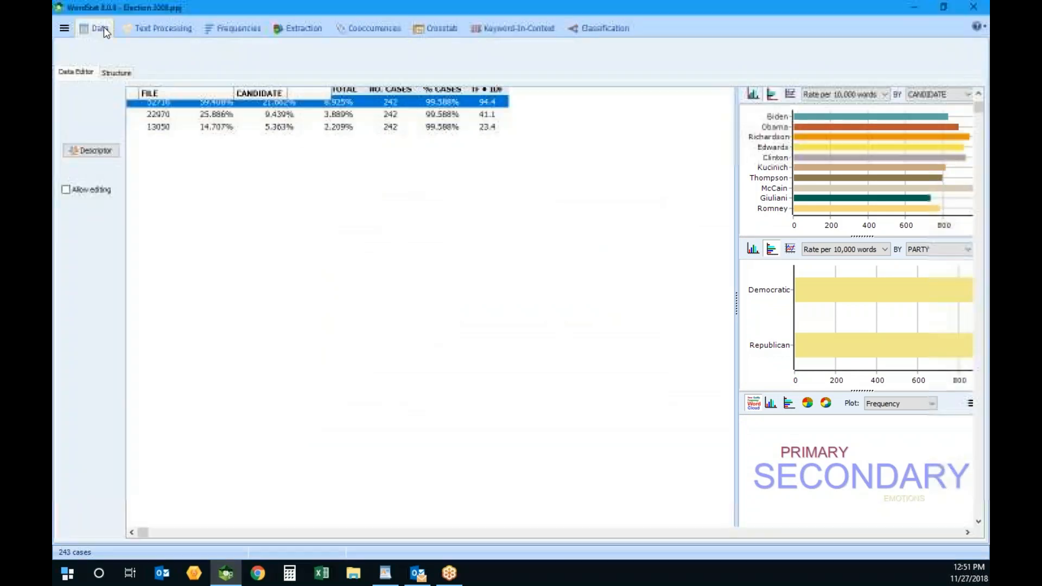
pyautogui.click(934, 532)
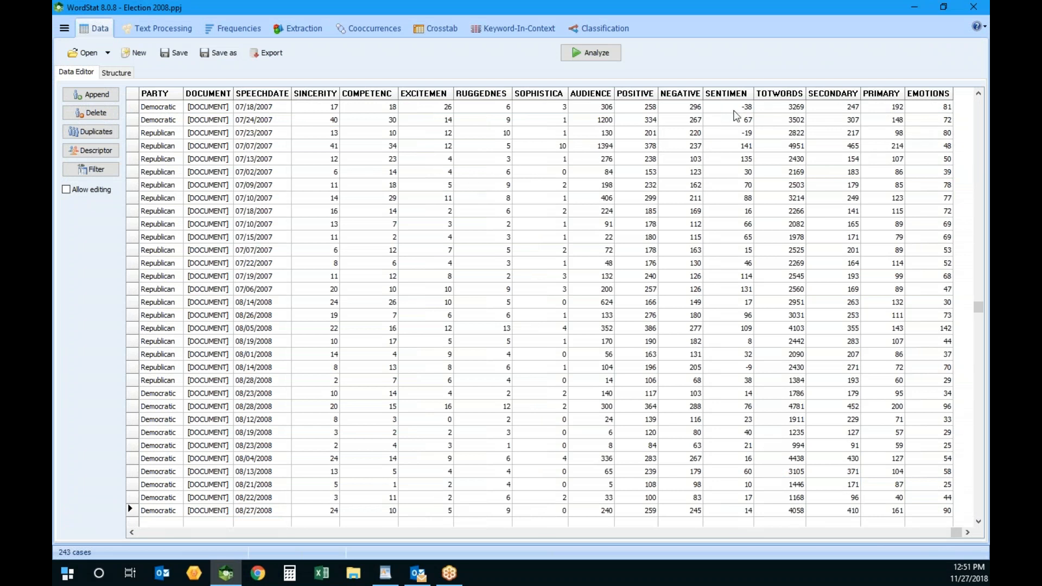
pyautogui.click(734, 111)
pyautogui.click(944, 109)
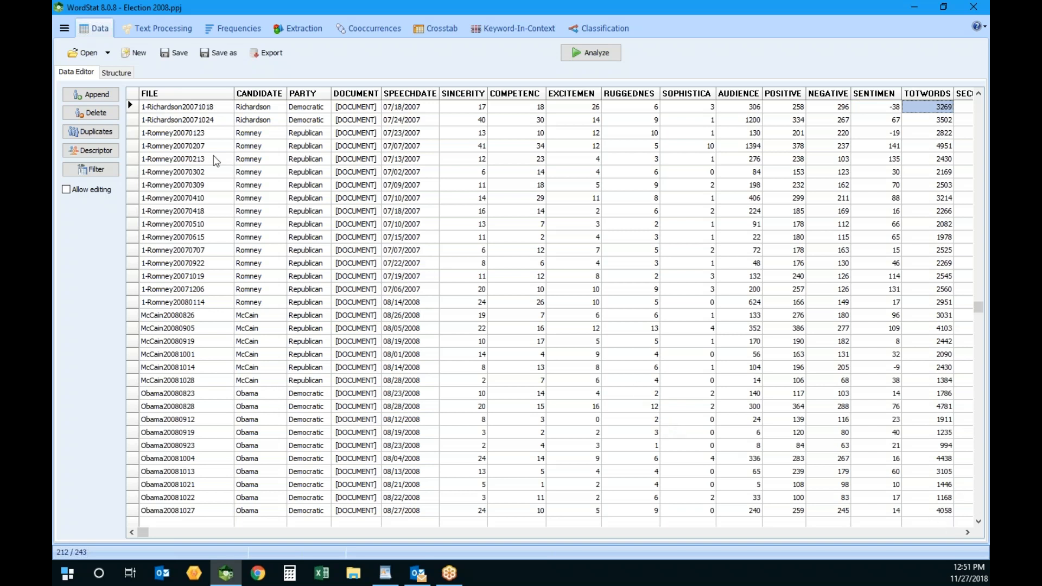
pyautogui.click(231, 28)
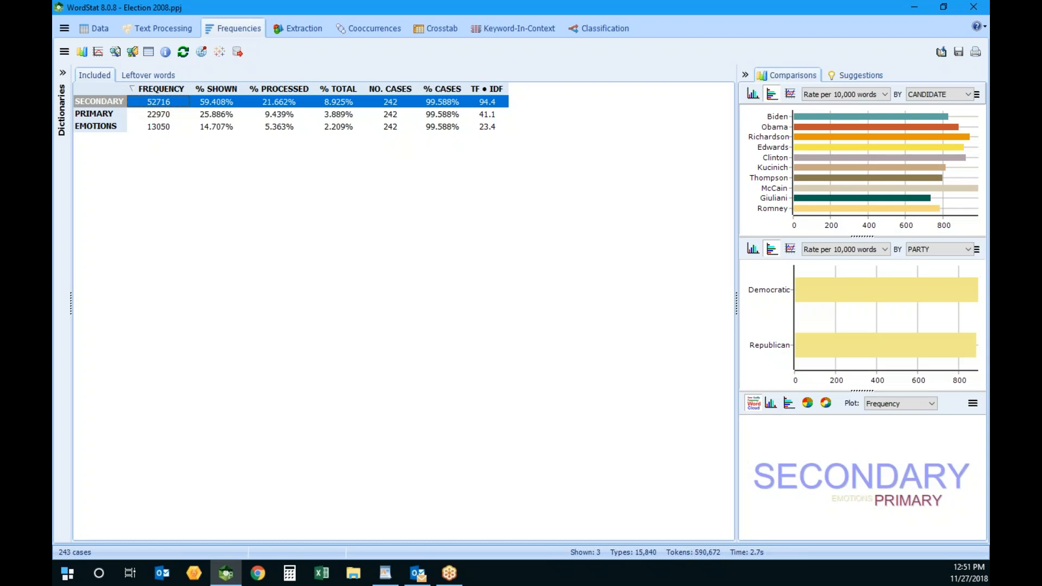
# - Add the wildcard * to the categorization dictionary in a new root-level category named ALLWORDS
pyautogui.click(163, 29)
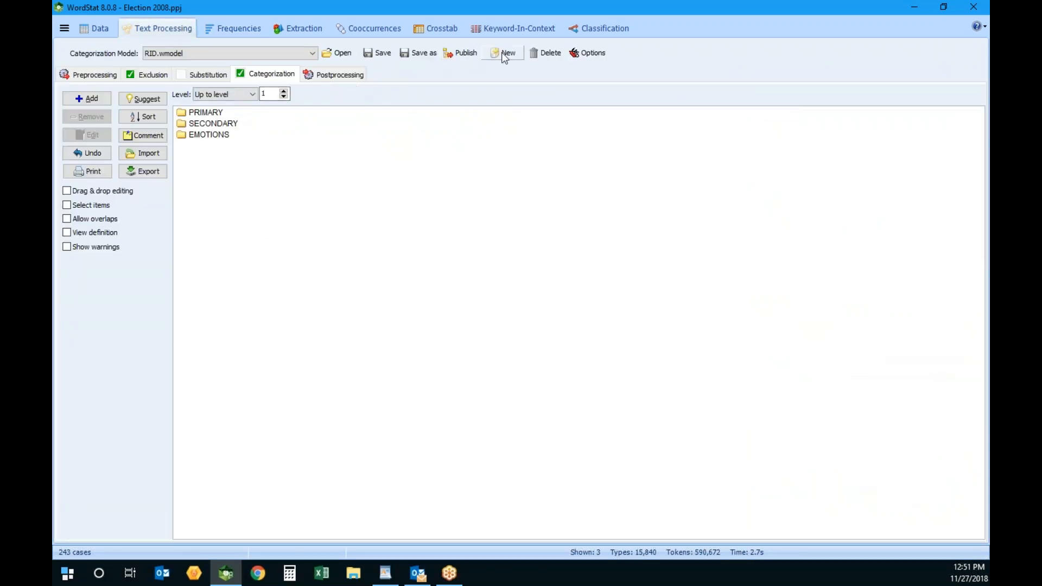
pyautogui.click(109, 99)
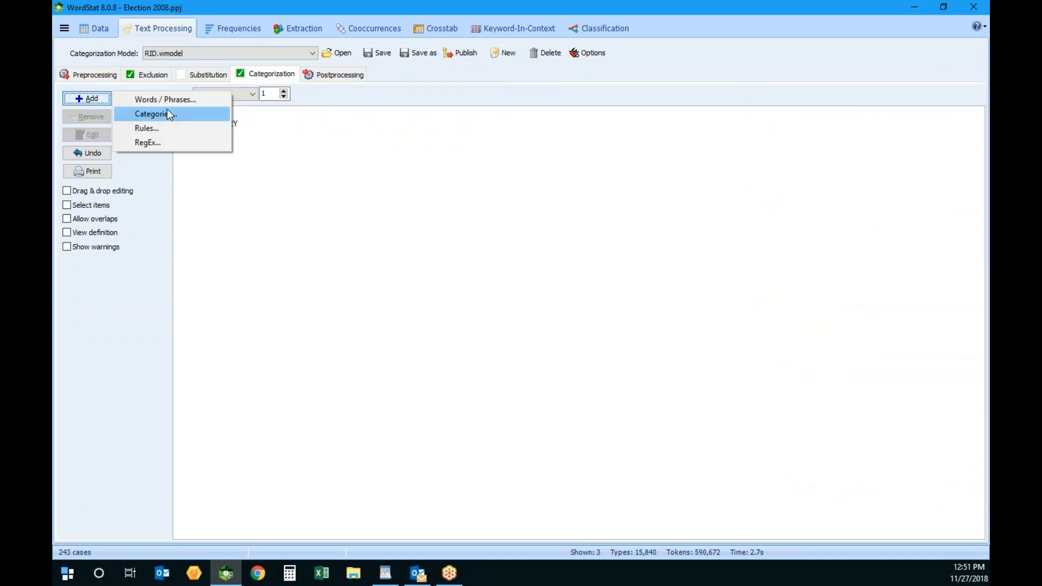
pyautogui.click(184, 100)
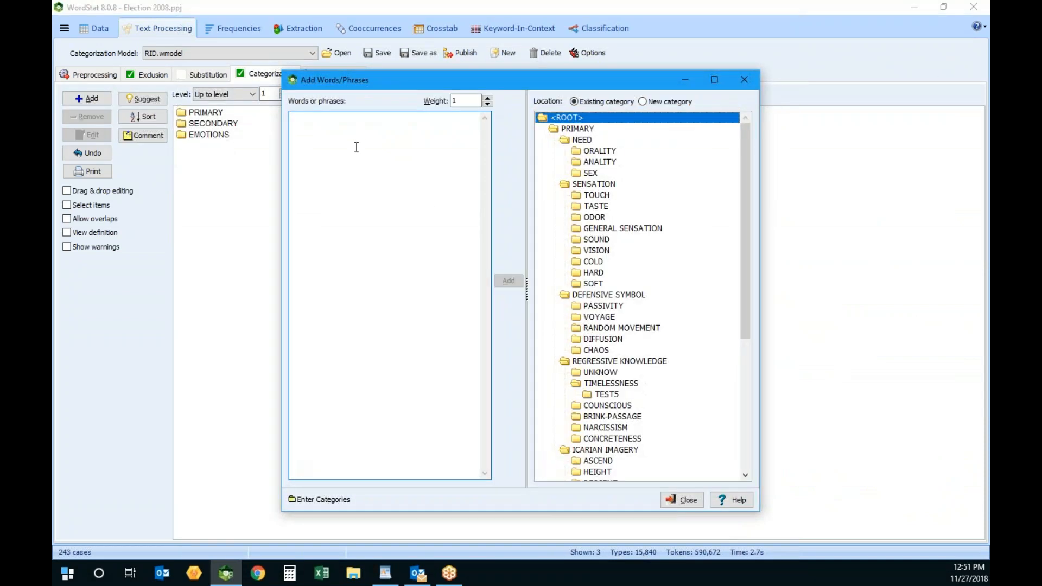
pyautogui.write('A')
pyautogui.press('BackSpace')
pyautogui.write('A')
pyautogui.press('BackSpace')
pyautogui.write('*')
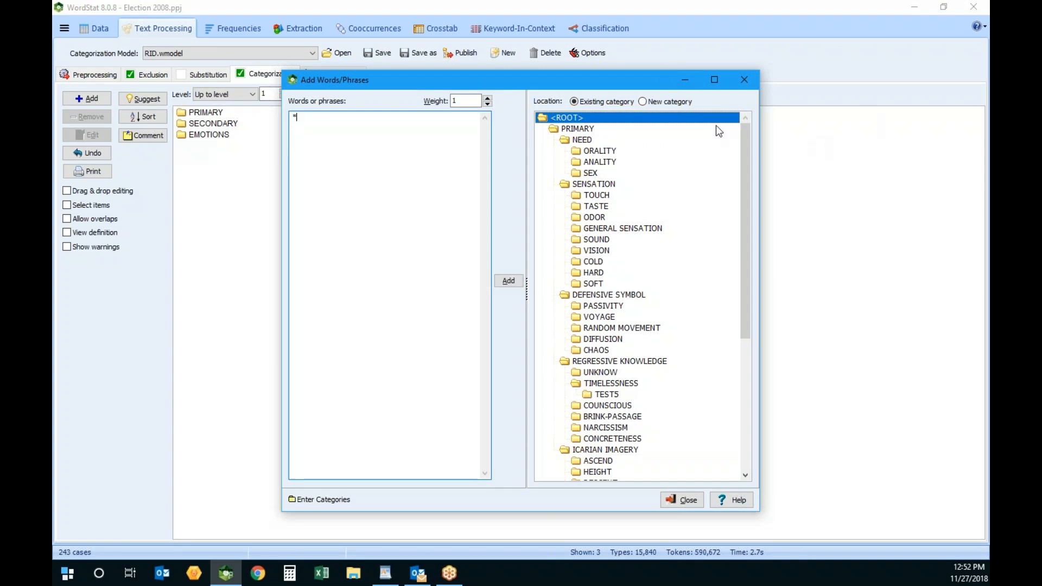
pyautogui.click(671, 102)
pyautogui.click(585, 117)
pyautogui.write('A')
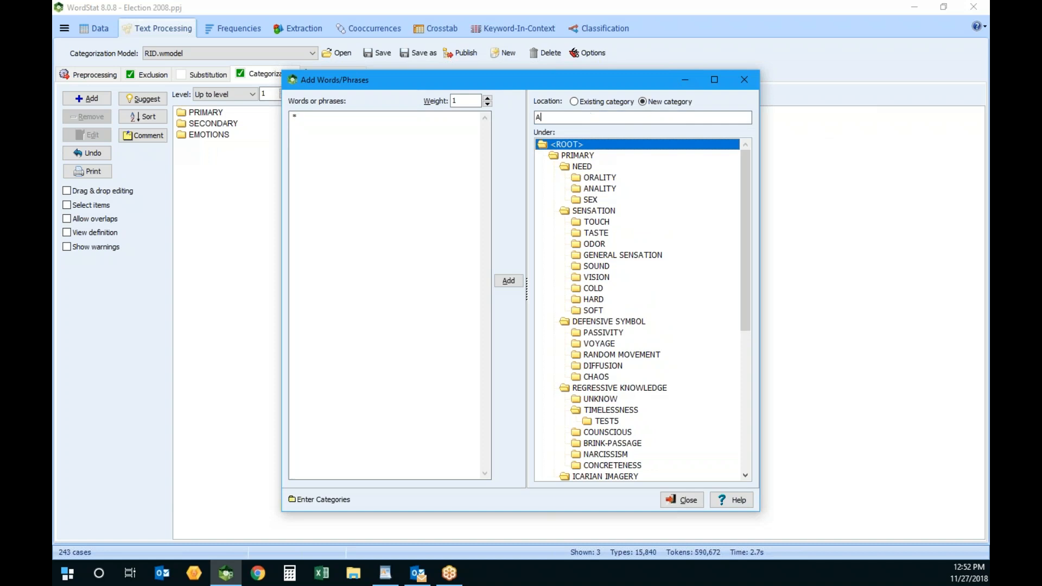
pyautogui.write('LLWORDS')
pyautogui.click(509, 281)
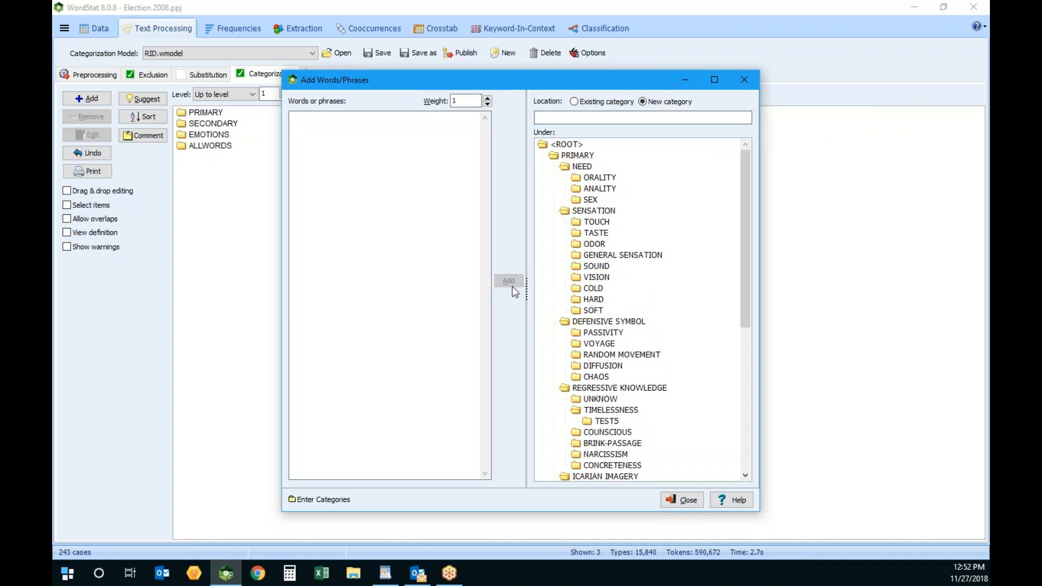
pyautogui.click(684, 500)
# - Enable item selection with only ALLWORDS checked, disable the exclusion list and recompute the frequencies
pyautogui.click(224, 148)
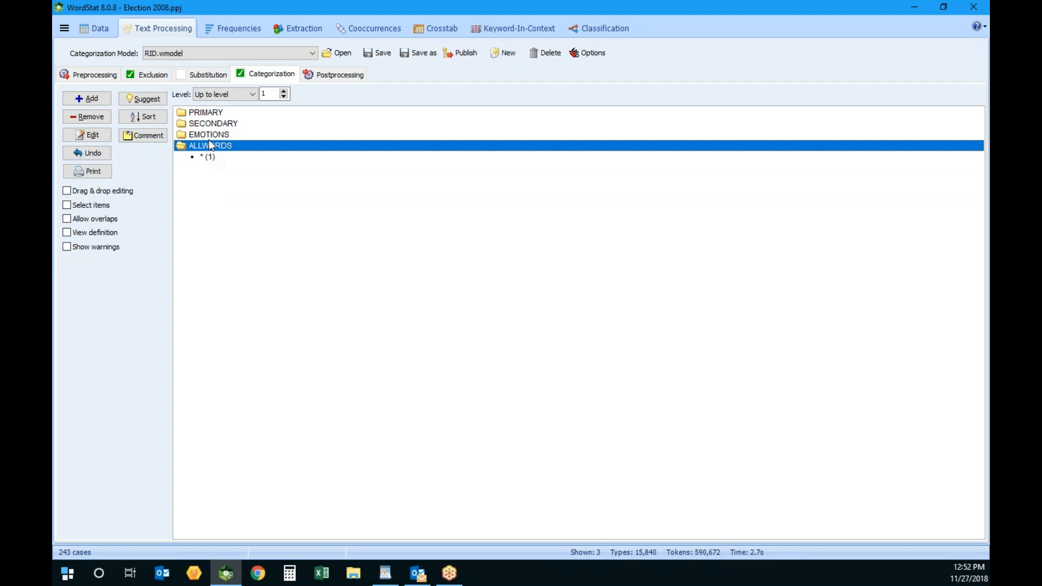
pyautogui.click(85, 206)
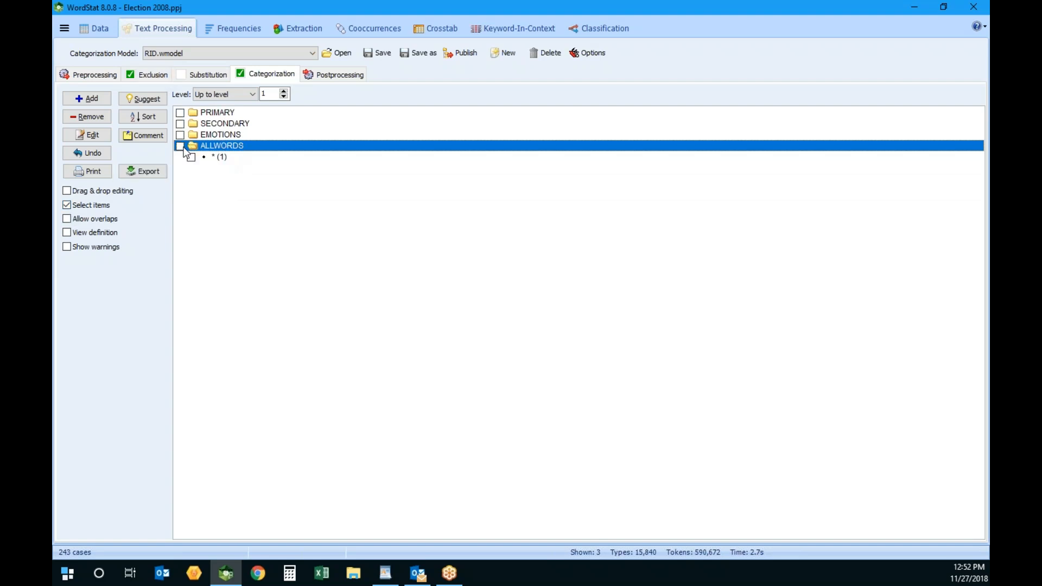
pyautogui.click(143, 75)
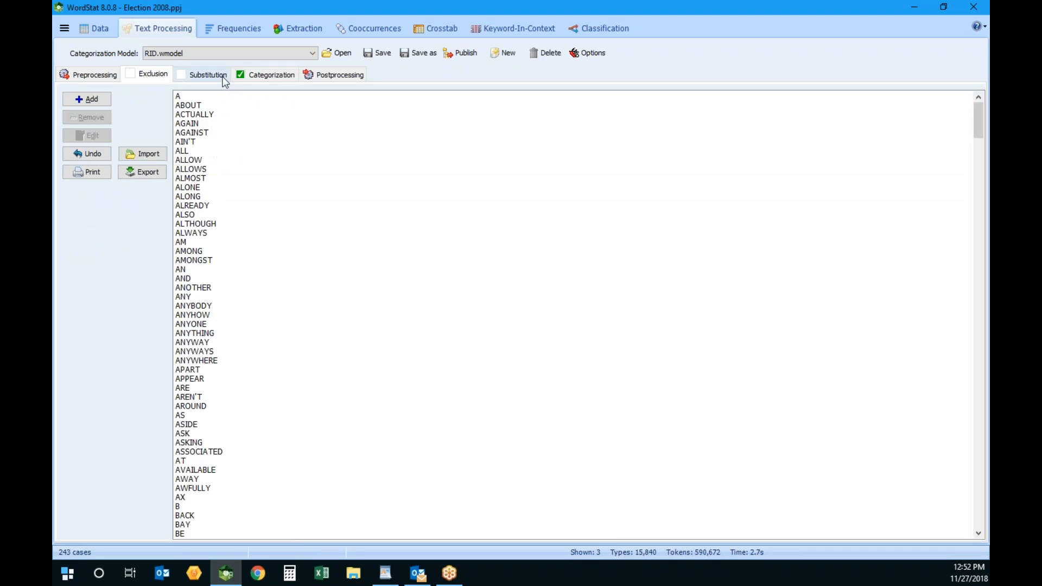
pyautogui.click(254, 75)
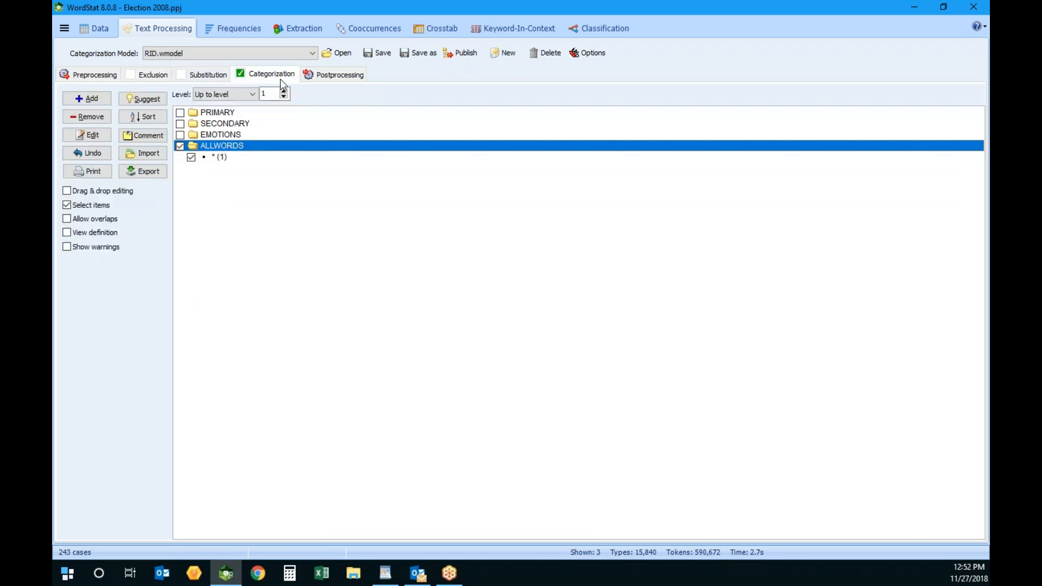
pyautogui.click(232, 30)
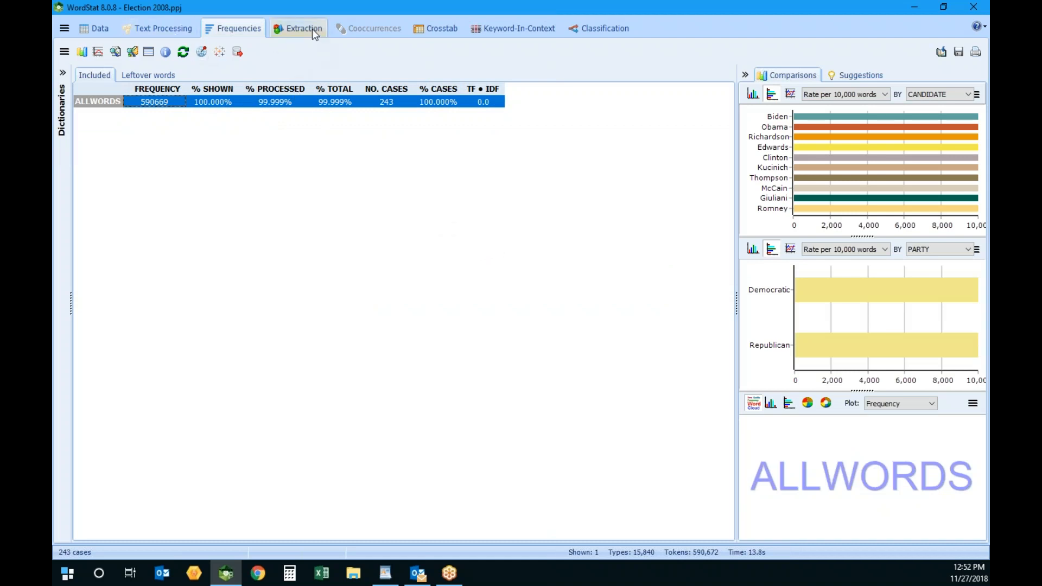
# - Cross-tabulate ALLWORDS as counts by CANDIDATE, and change the comparison variable to PARTY
pyautogui.click(454, 31)
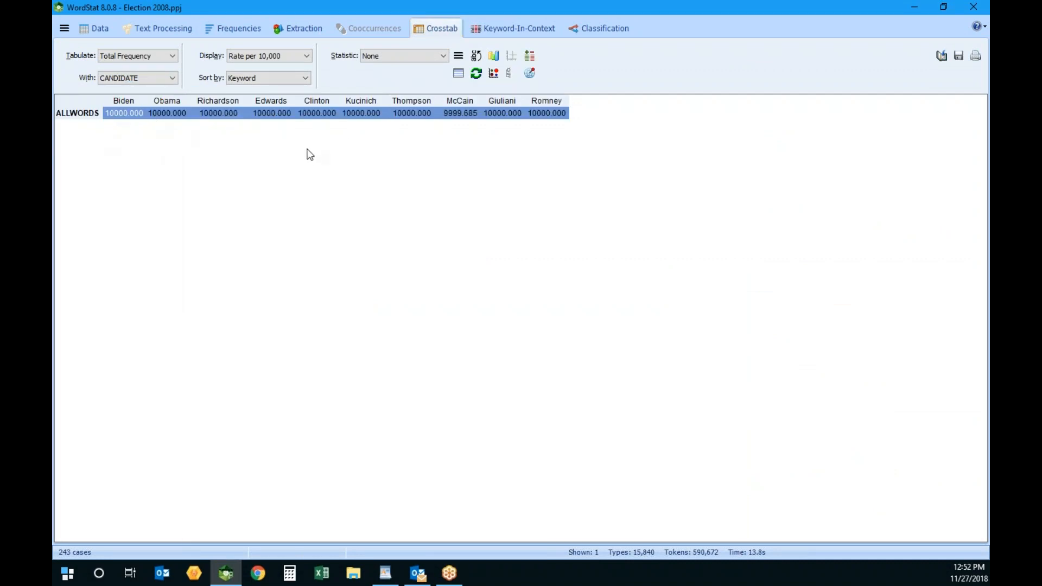
pyautogui.click(240, 58)
pyautogui.click(256, 66)
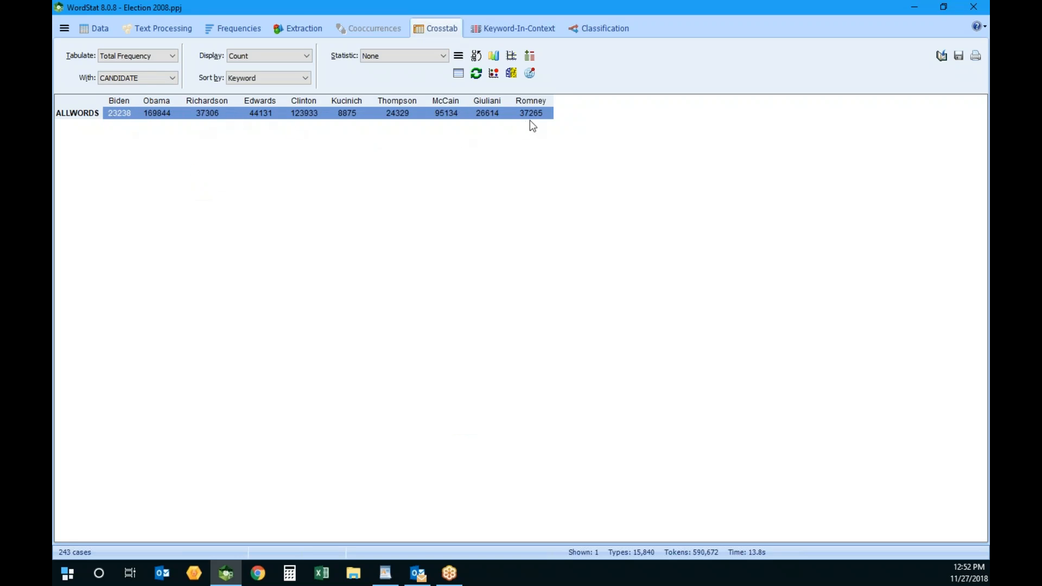
pyautogui.click(172, 78)
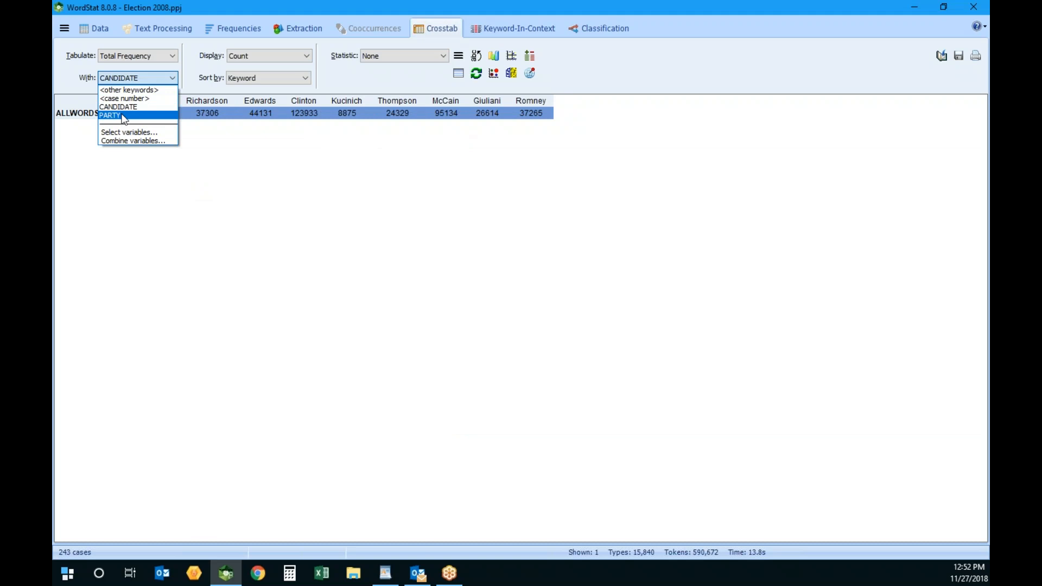
pyautogui.click(125, 115)
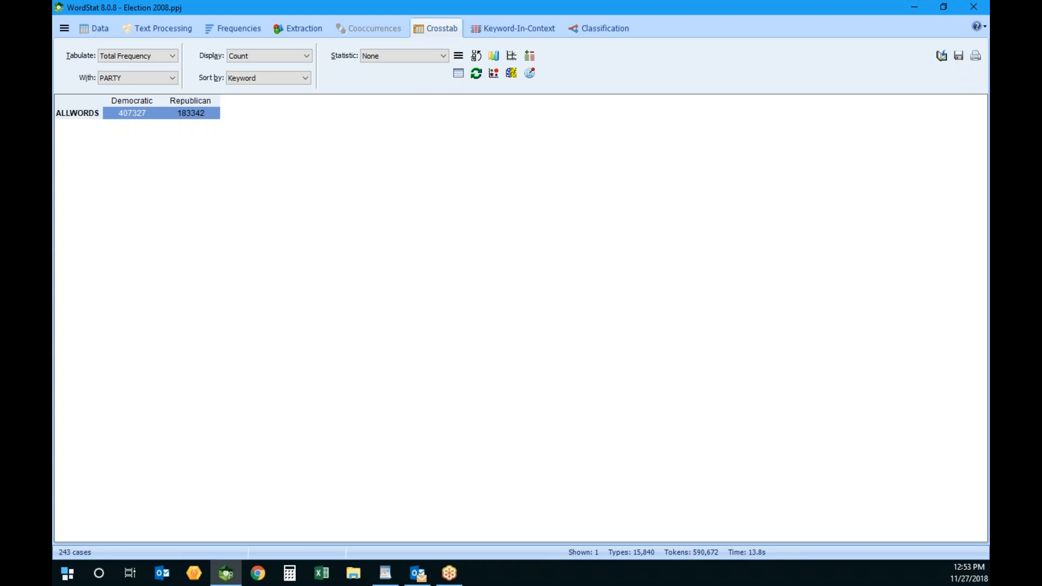
# - Disable the categorization dictionary, enable the exclusion list and recompute the word frequencies
pyautogui.click(297, 28)
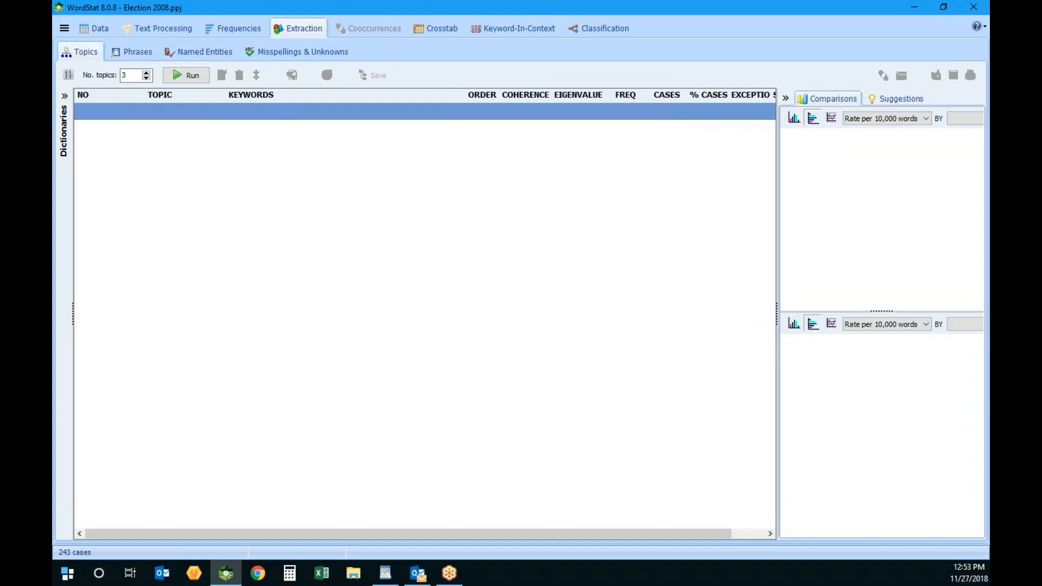
pyautogui.click(94, 29)
pyautogui.click(161, 29)
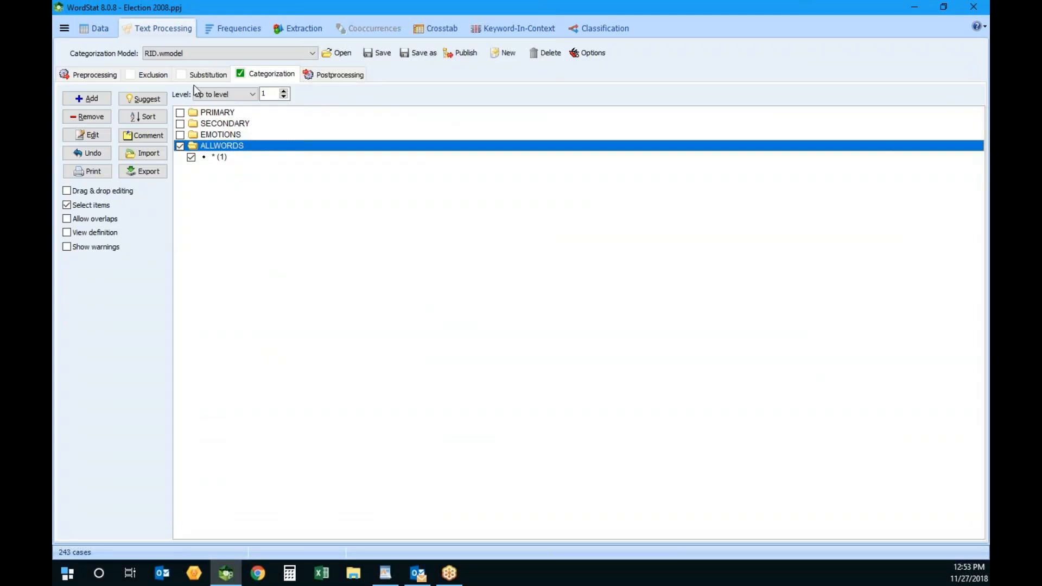
pyautogui.click(145, 79)
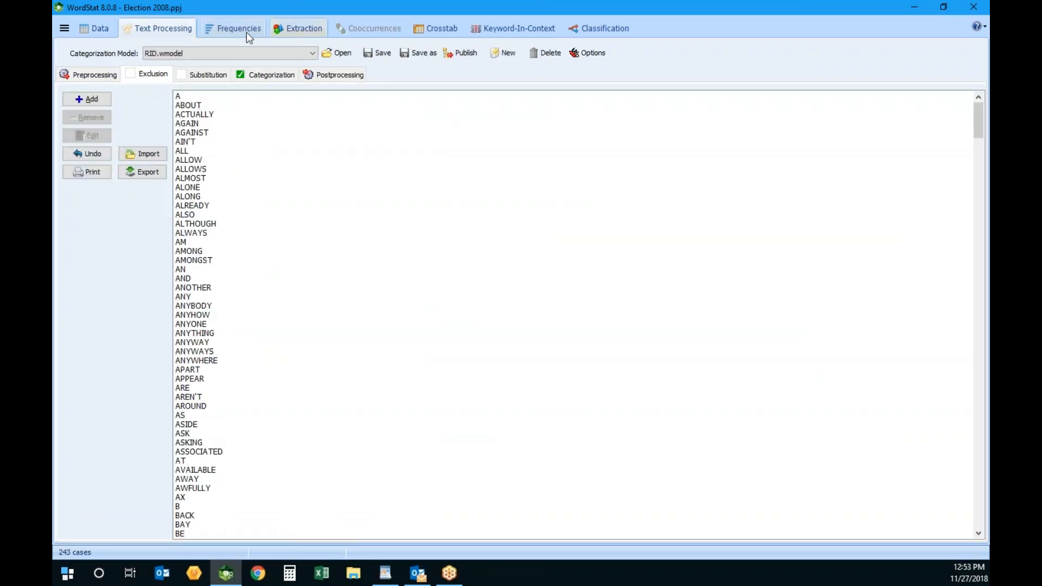
pyautogui.click(239, 74)
pyautogui.click(129, 74)
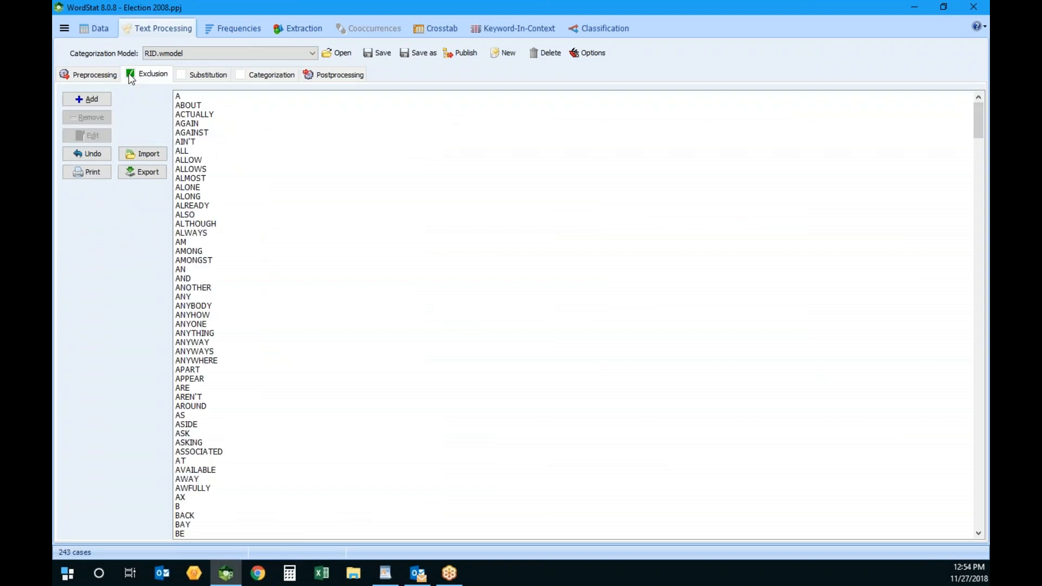
pyautogui.click(238, 24)
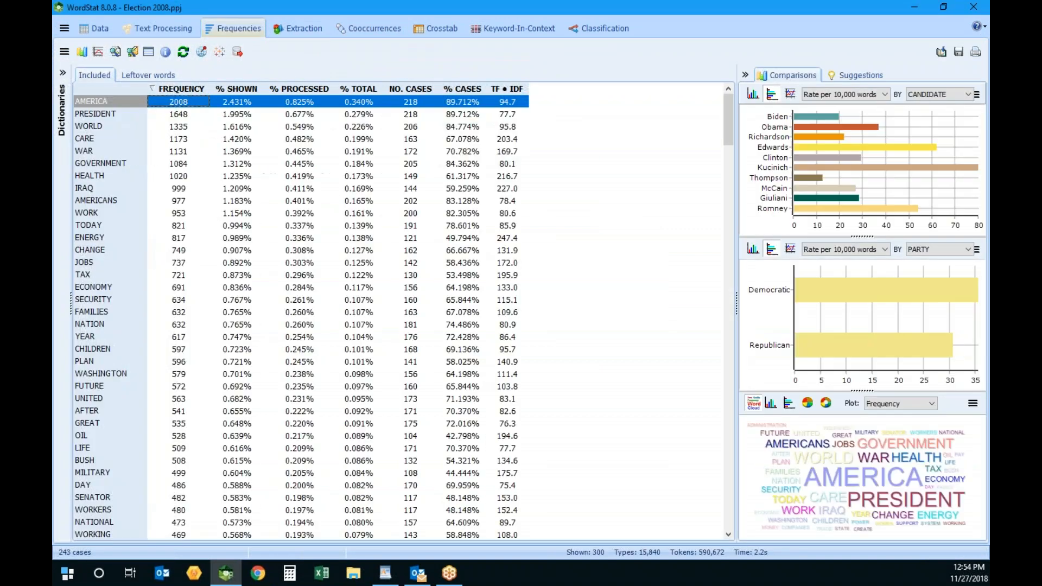
# - Extract 3 topics from the speeches, and rerun the topic extraction with 30 topics
pyautogui.click(303, 30)
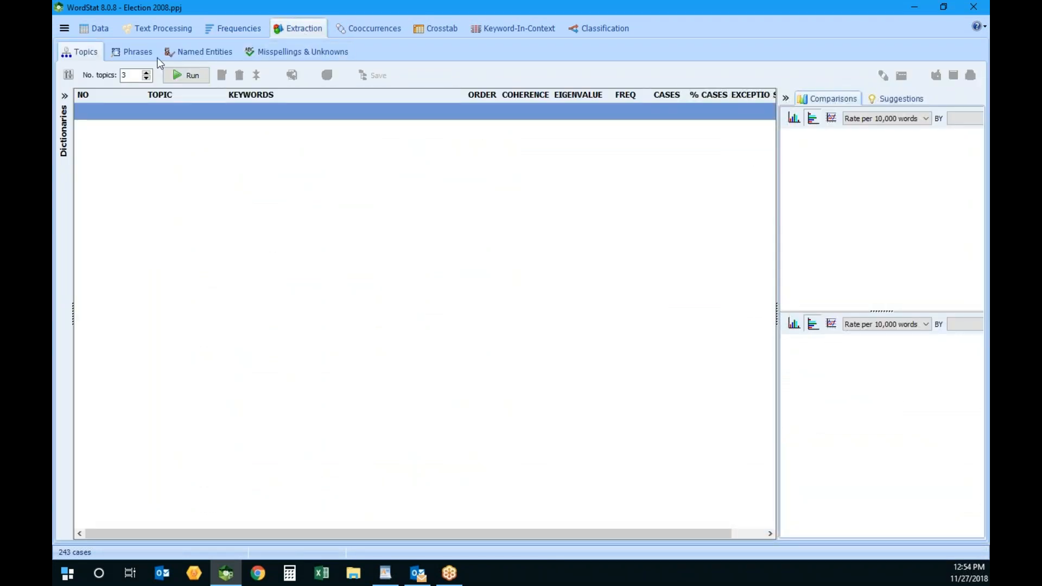
pyautogui.click(187, 78)
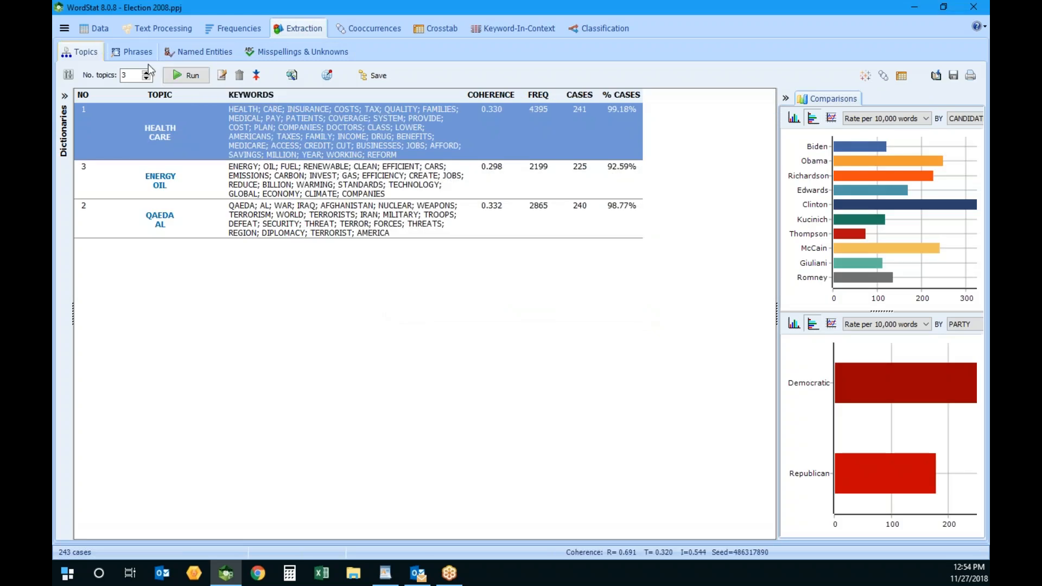
pyautogui.click(134, 75)
pyautogui.write('0')
pyautogui.click(196, 78)
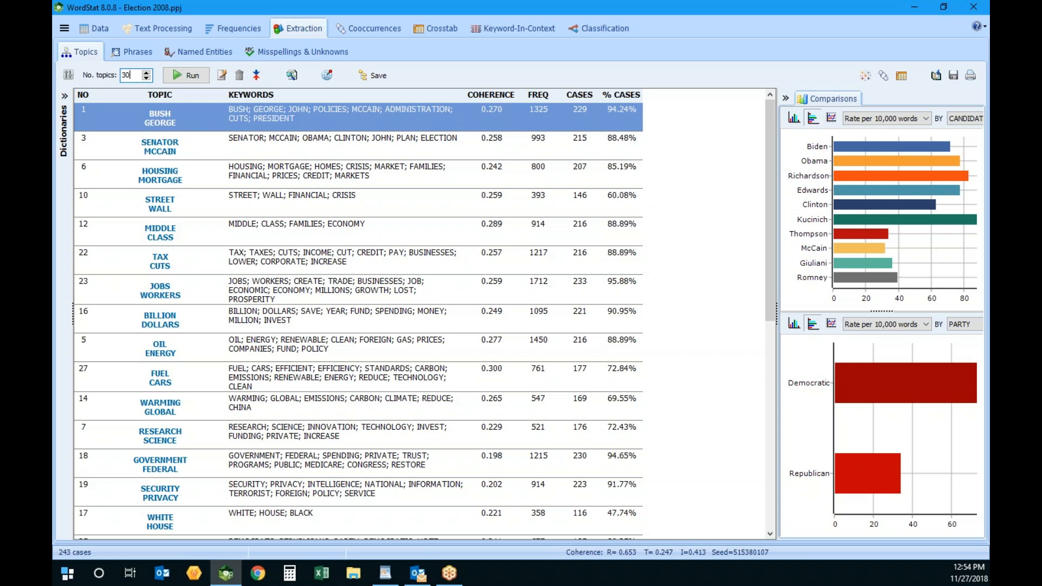
# - Enable Topic Enrichment in the extraction settings and rerun the topic extraction
pyautogui.click(69, 76)
pyautogui.click(401, 311)
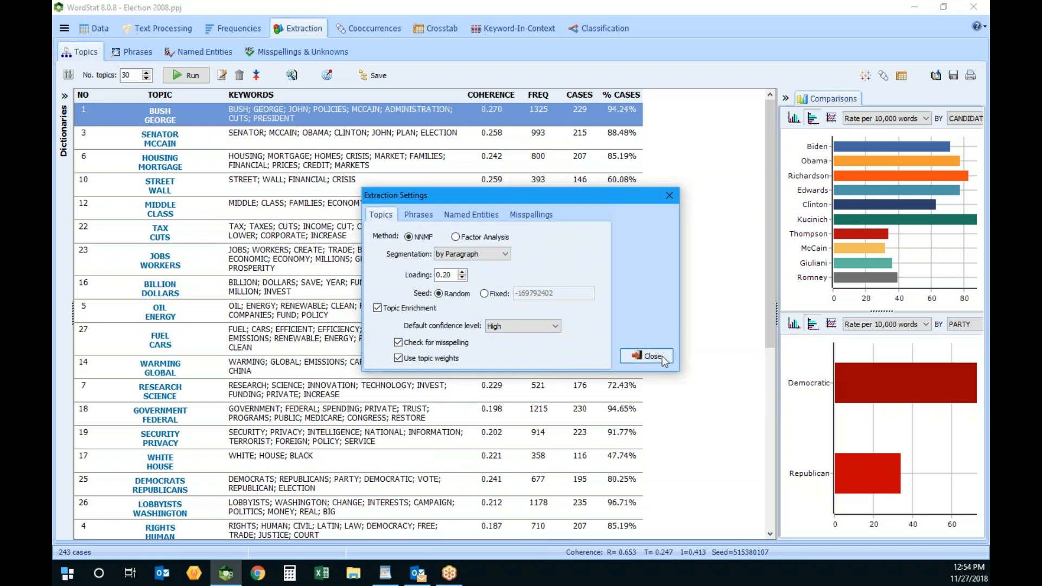
pyautogui.click(663, 359)
pyautogui.click(200, 77)
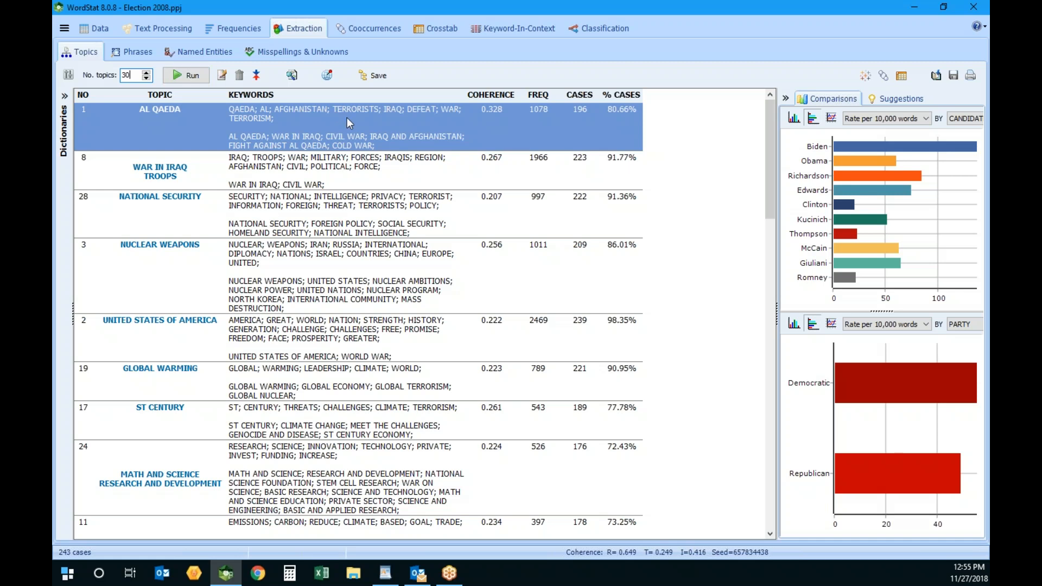
# - Expand EMOTIONS in the categorization dictionary and check the EMOTIONS, PRIMARY and SECONDARY categories
pyautogui.click(167, 28)
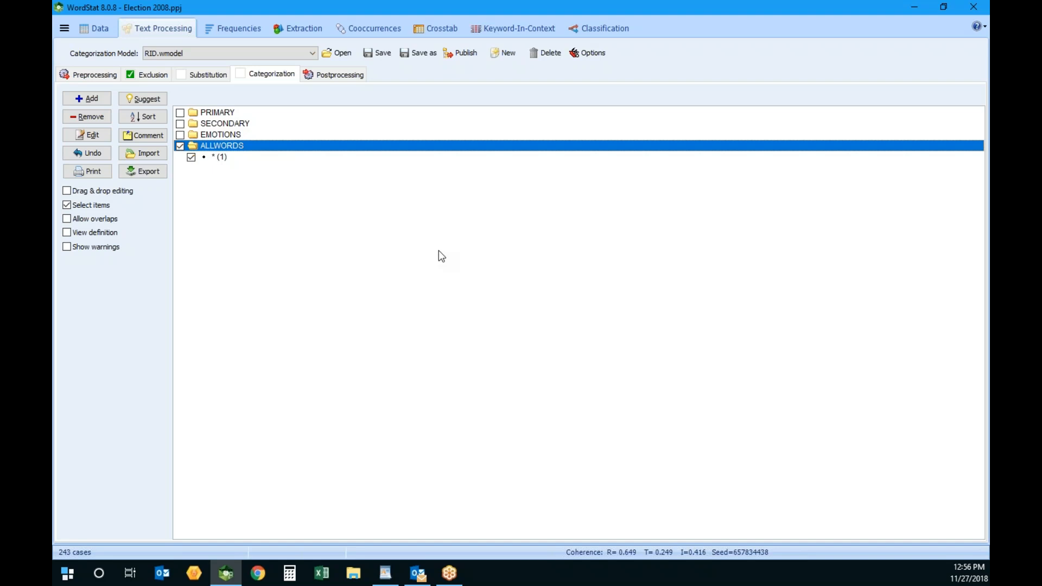
pyautogui.click(249, 32)
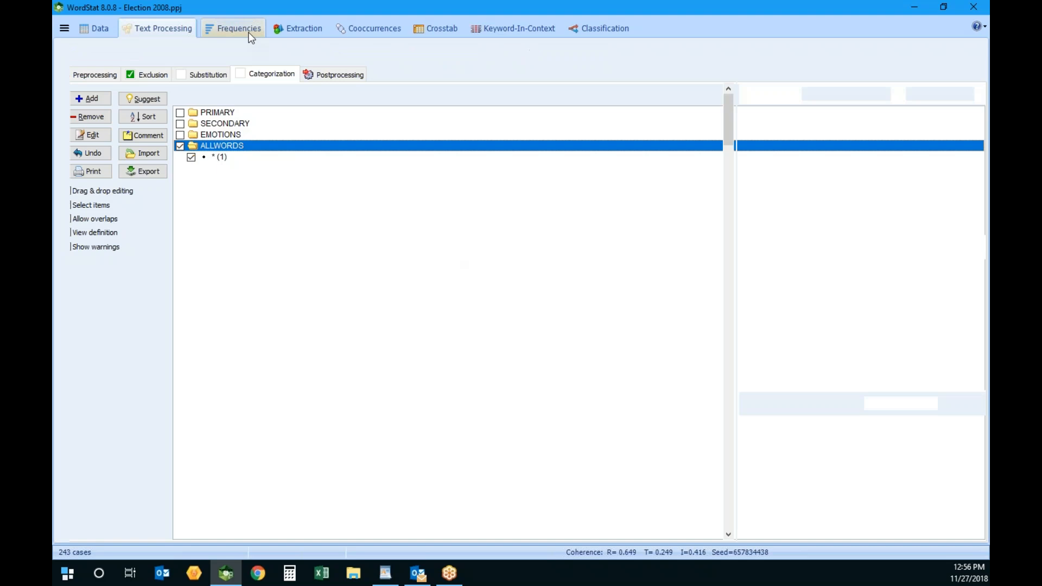
pyautogui.click(184, 30)
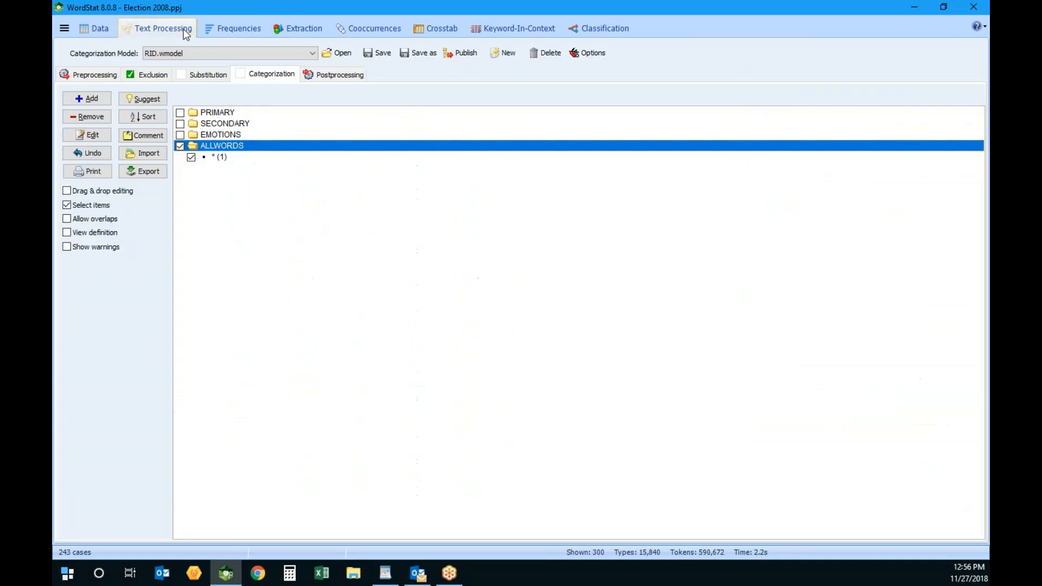
pyautogui.doubleClick(228, 133)
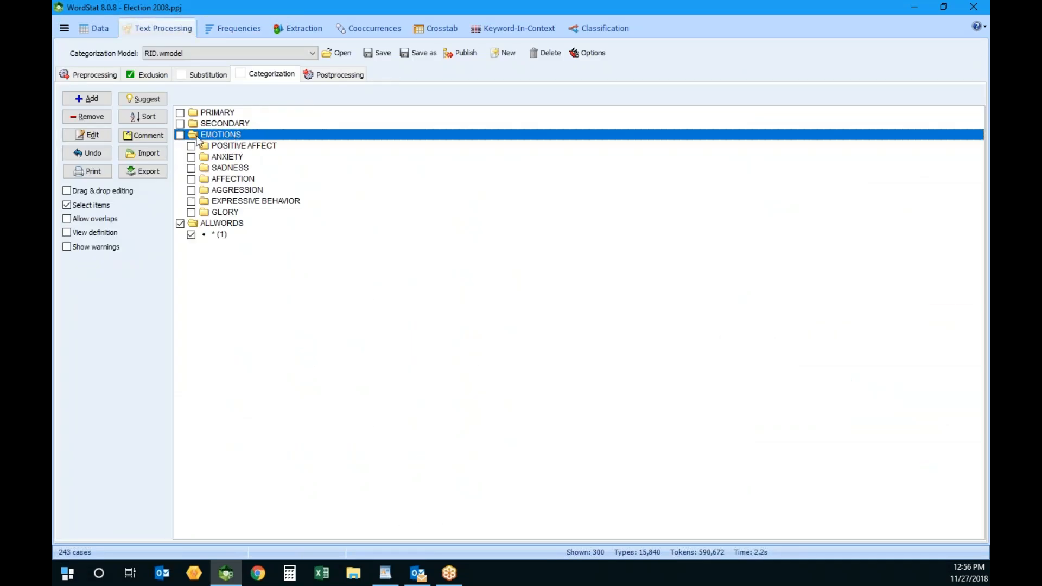
pyautogui.click(229, 113)
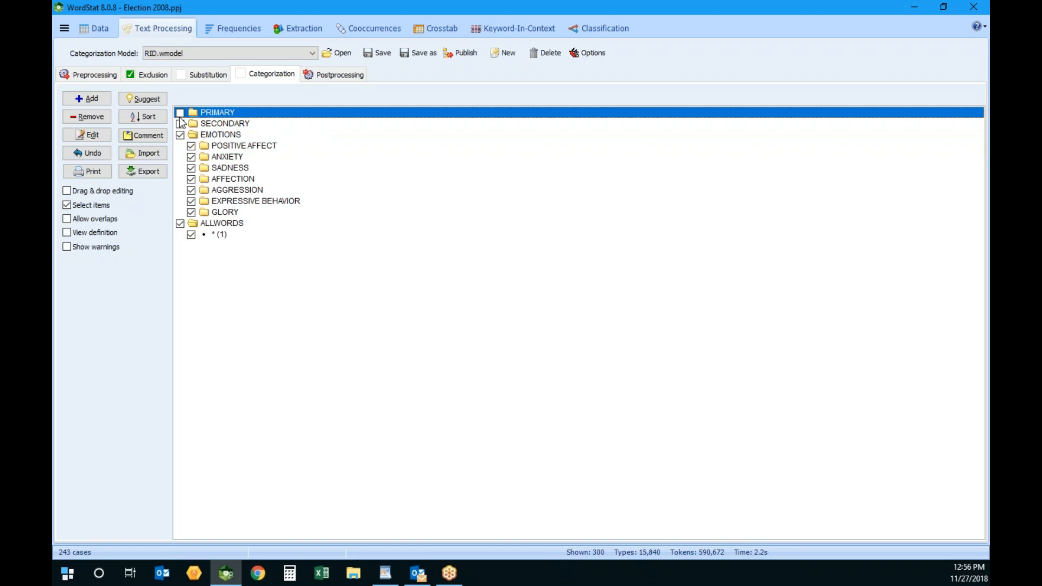
pyautogui.click(181, 113)
pyautogui.click(181, 124)
# - Remove the ALLWORDS category from the categorization dictionary
pyautogui.click(222, 226)
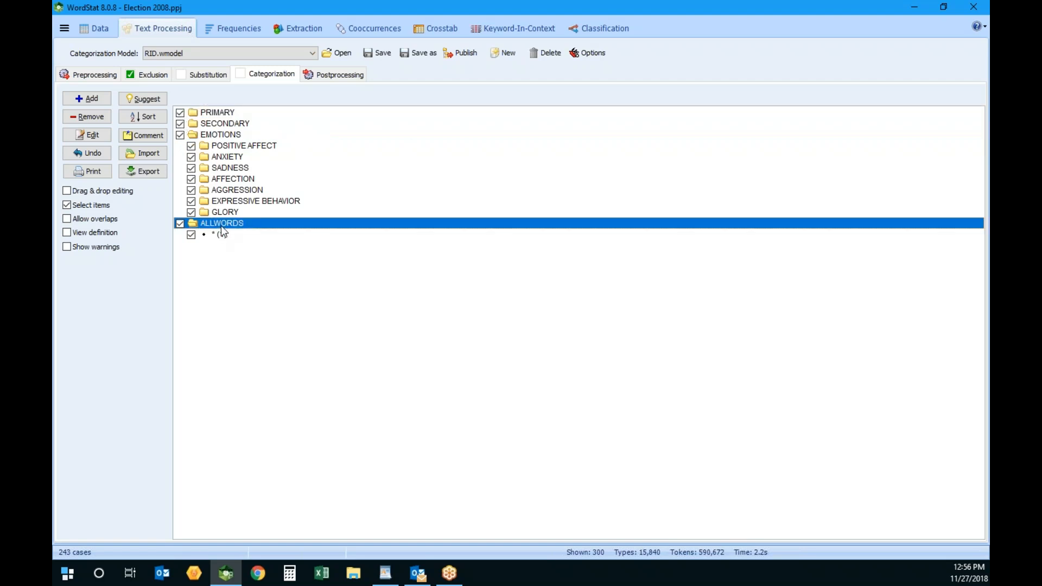
pyautogui.click(88, 117)
pyautogui.click(487, 295)
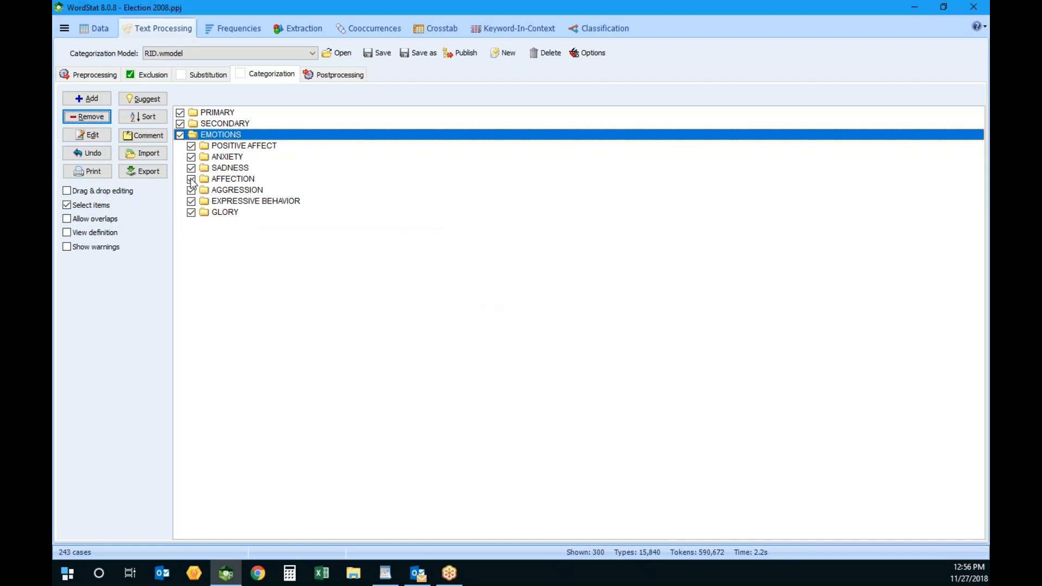
# - Enable the categorization dictionary and recompute the frequencies for its categories
pyautogui.click(240, 28)
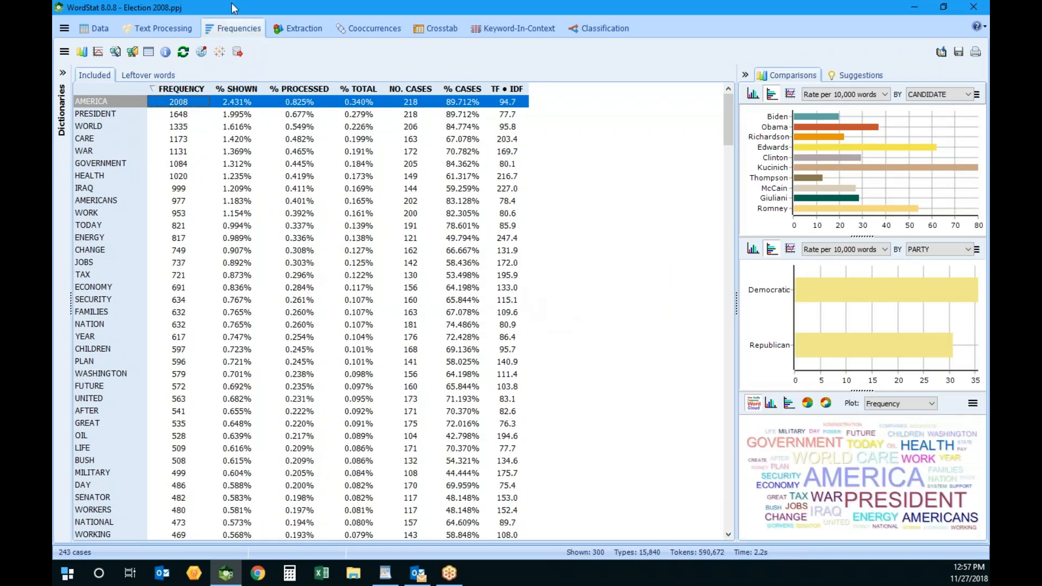
pyautogui.click(153, 30)
pyautogui.click(239, 74)
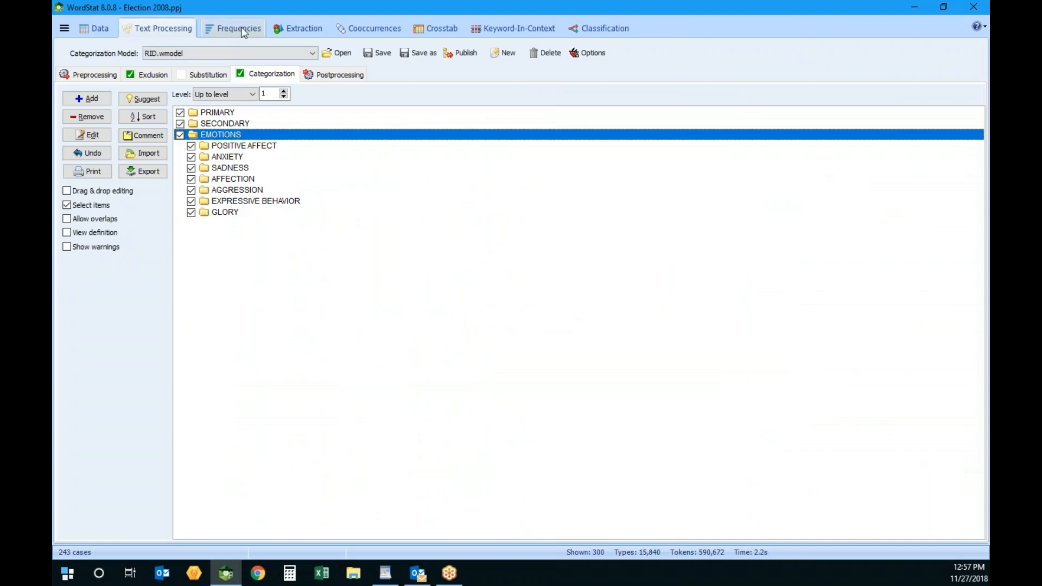
pyautogui.click(241, 27)
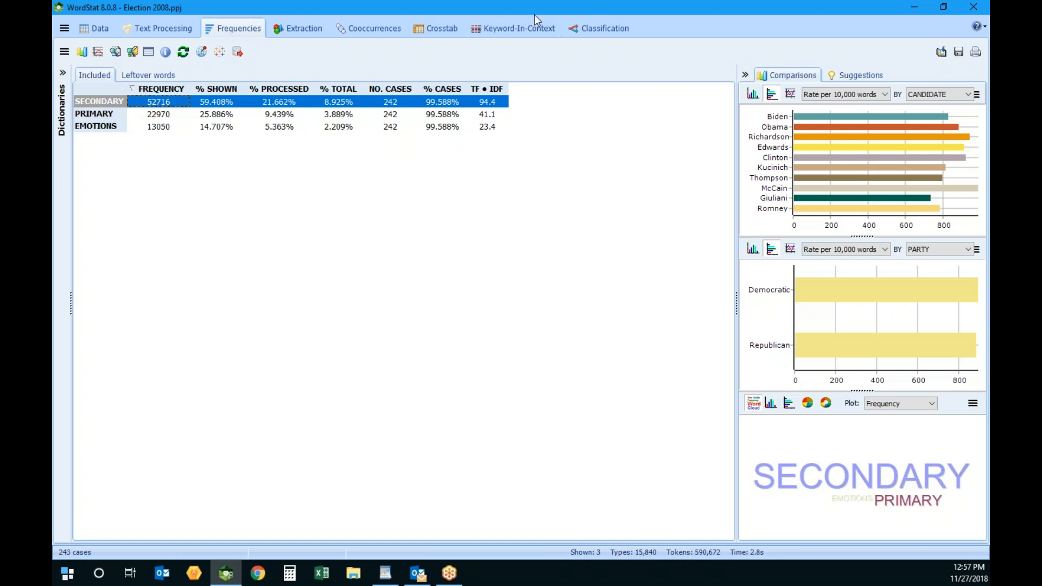
# - View the save dialog for publishing the model as a WordStat categorization model (*.wcat) and cancel it
pyautogui.click(179, 34)
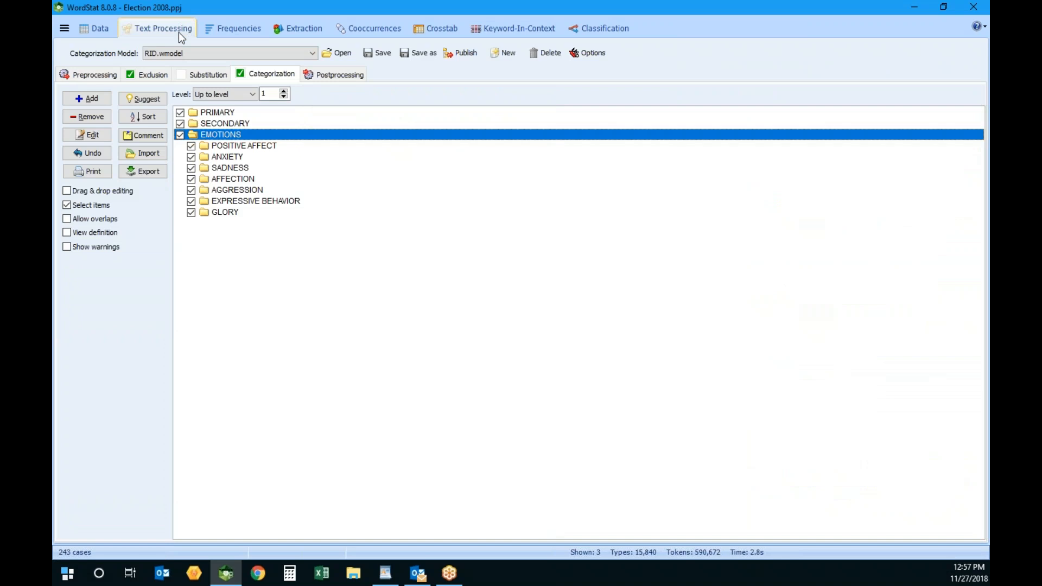
pyautogui.click(477, 54)
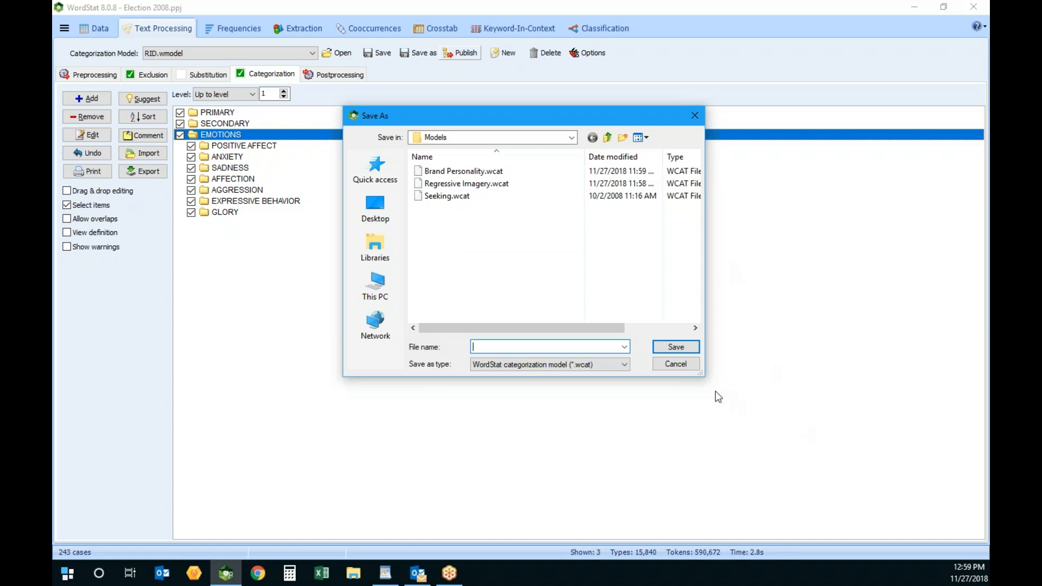
pyautogui.click(690, 367)
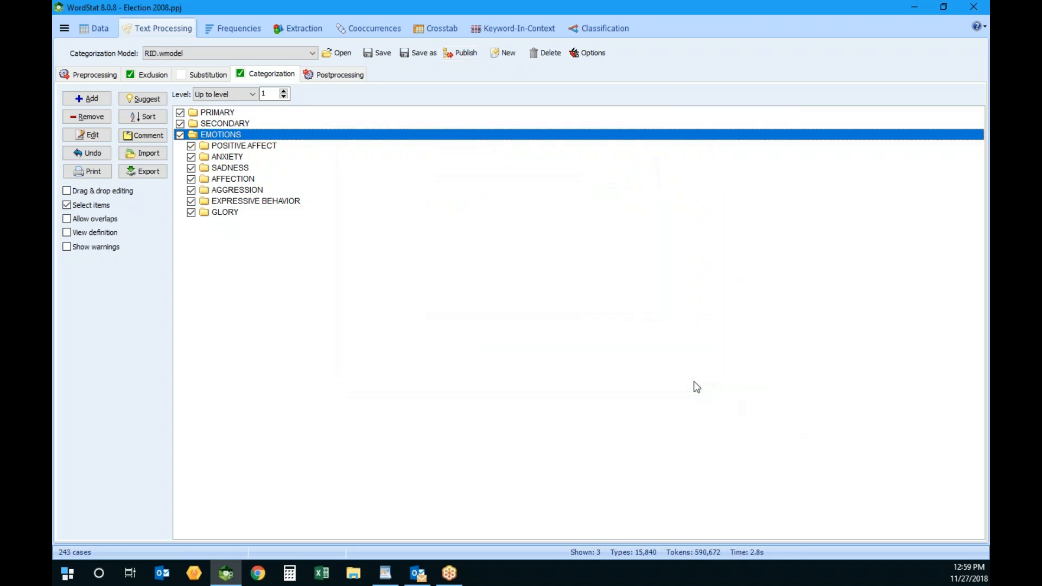
# - Open the recent project Hotels.ppj without saving the Election 2008 changes, and start its analysis
pyautogui.click(103, 32)
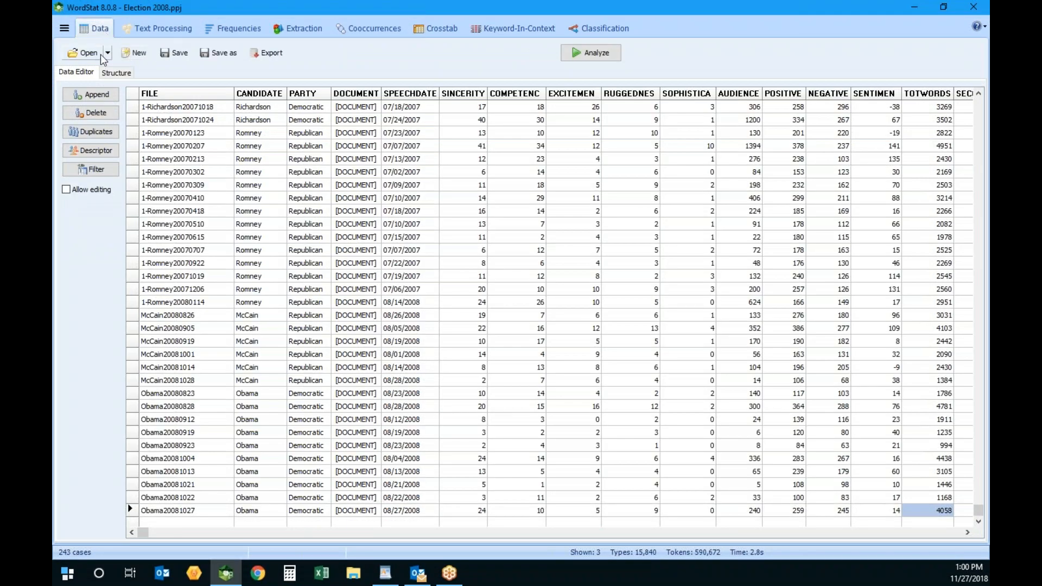
pyautogui.click(107, 54)
pyautogui.click(172, 85)
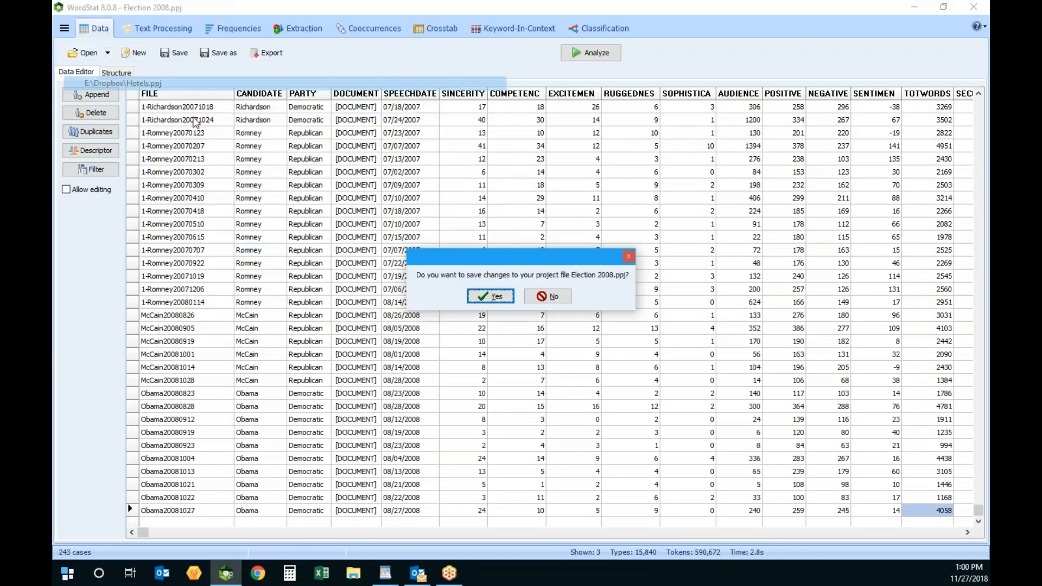
pyautogui.click(559, 296)
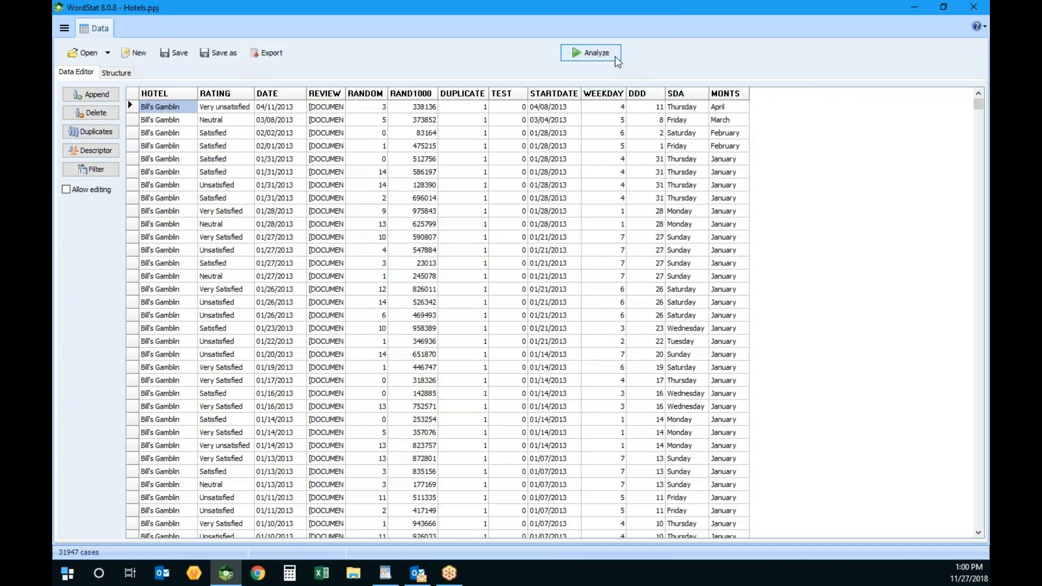
pyautogui.click(594, 53)
pyautogui.click(546, 386)
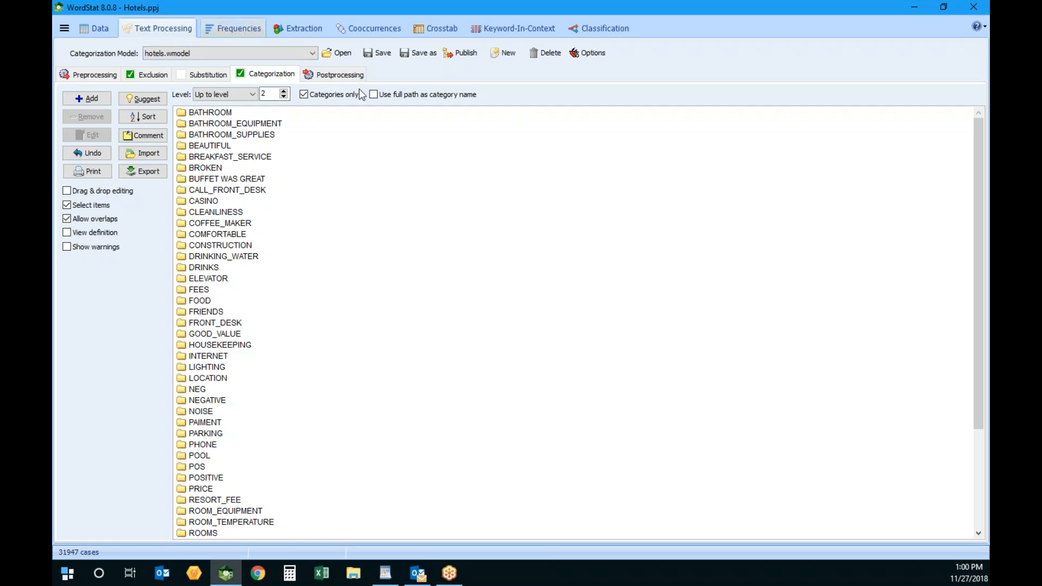
# - Compute the word frequencies of the Hotels project with the current text processing settings and view them
pyautogui.click(298, 29)
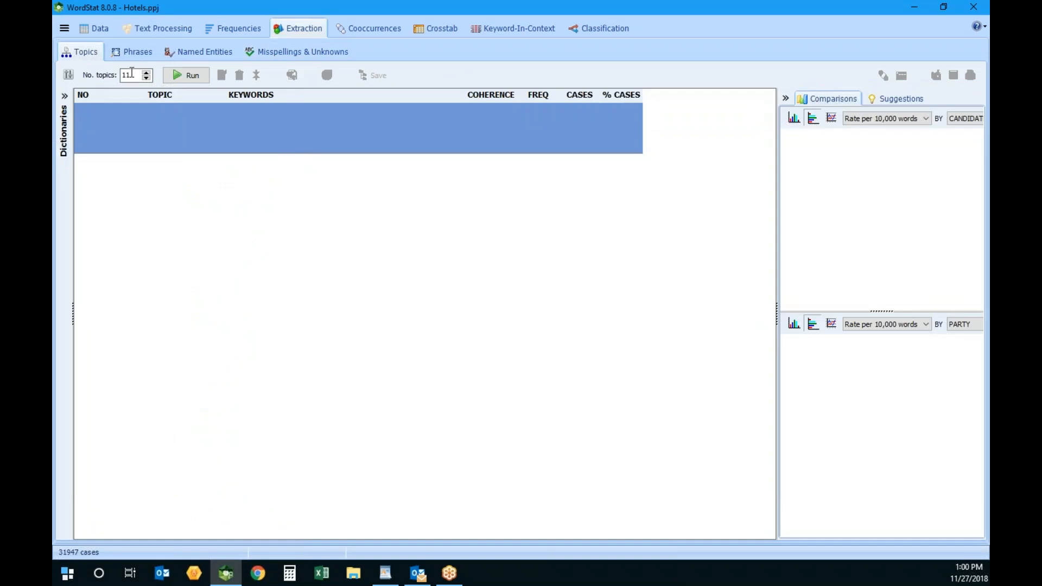
pyautogui.click(174, 28)
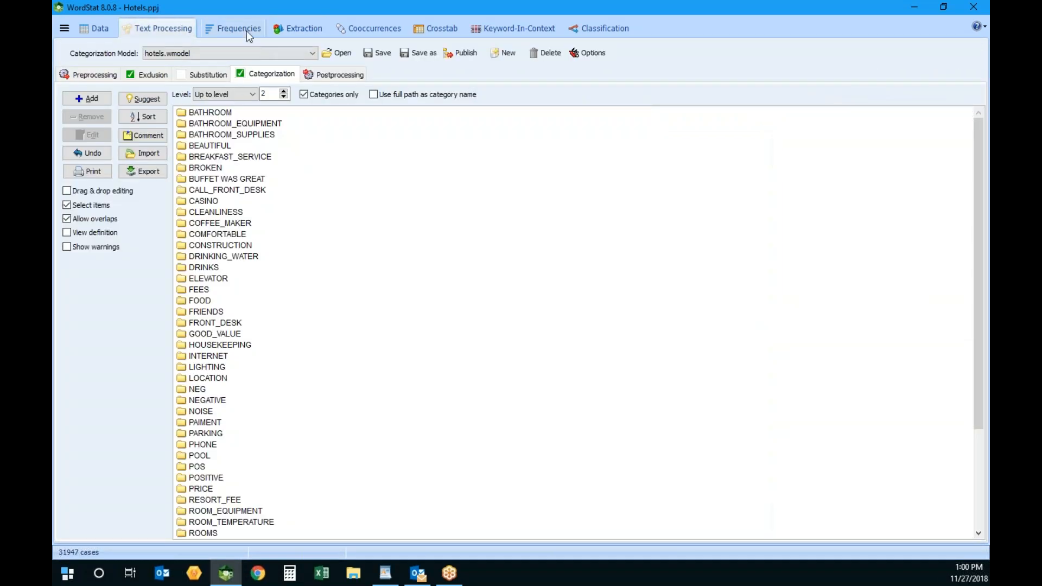
pyautogui.click(245, 29)
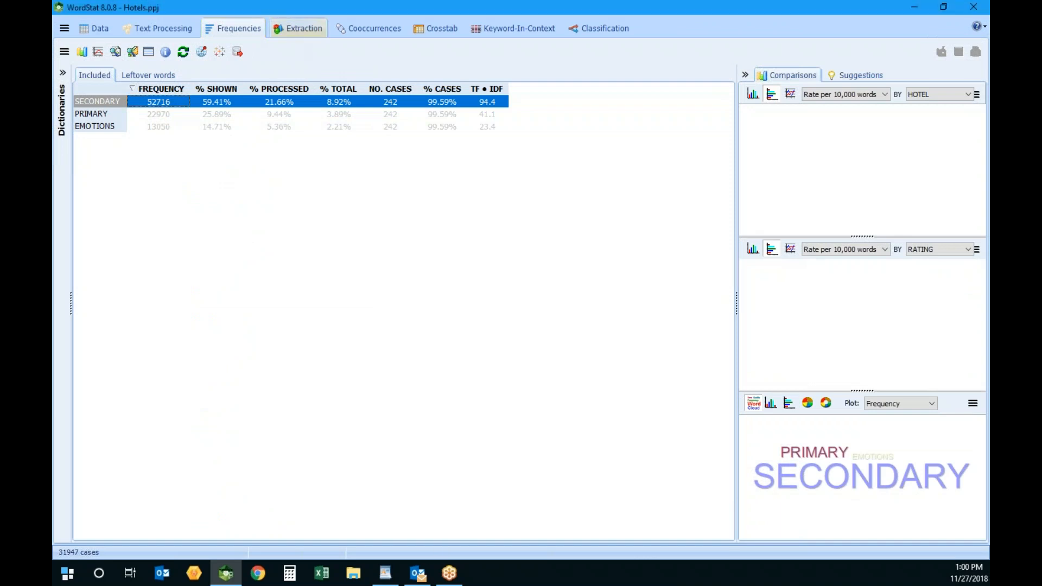
pyautogui.click(299, 28)
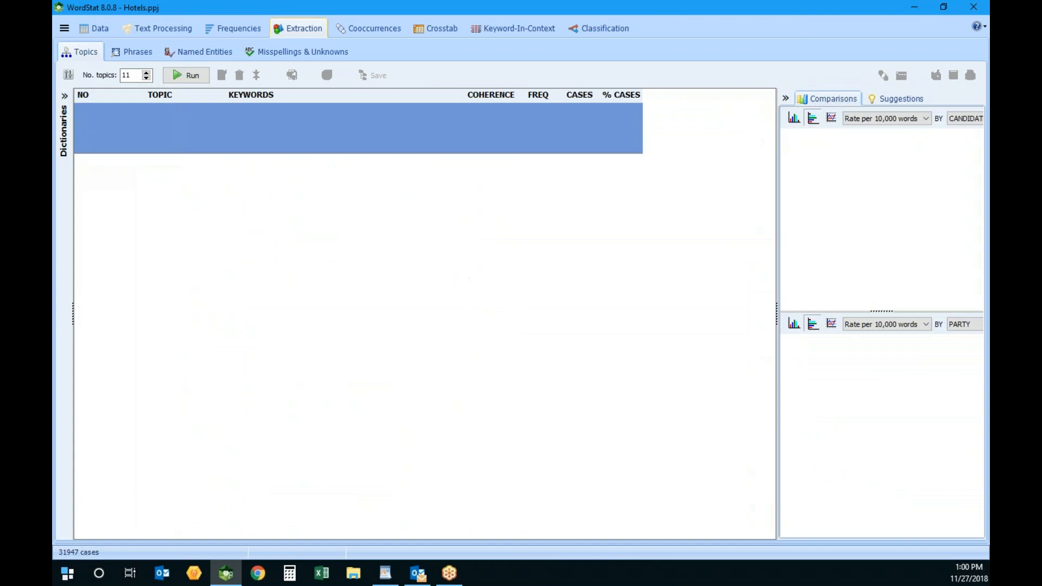
pyautogui.click(244, 28)
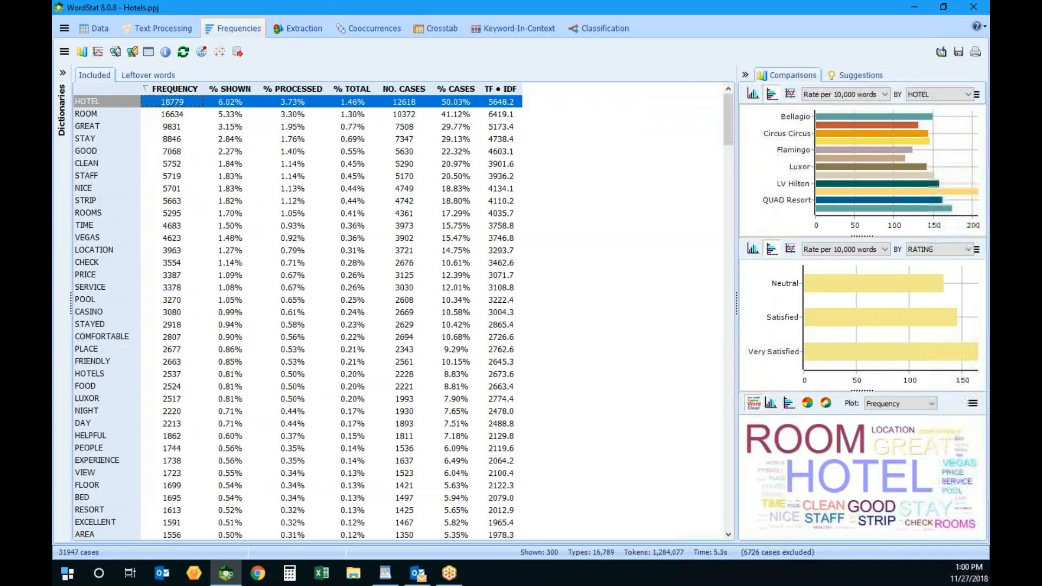
# - Turn off item selection for the categorization dictionary, keeping it up to level 2, and recompute the frequencies
pyautogui.click(169, 30)
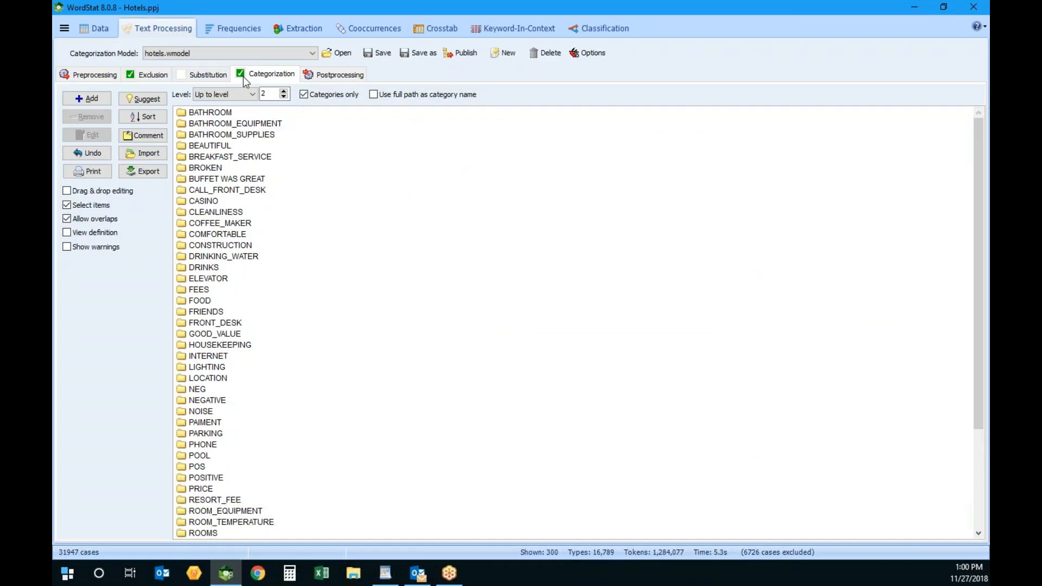
pyautogui.click(283, 97)
pyautogui.click(284, 91)
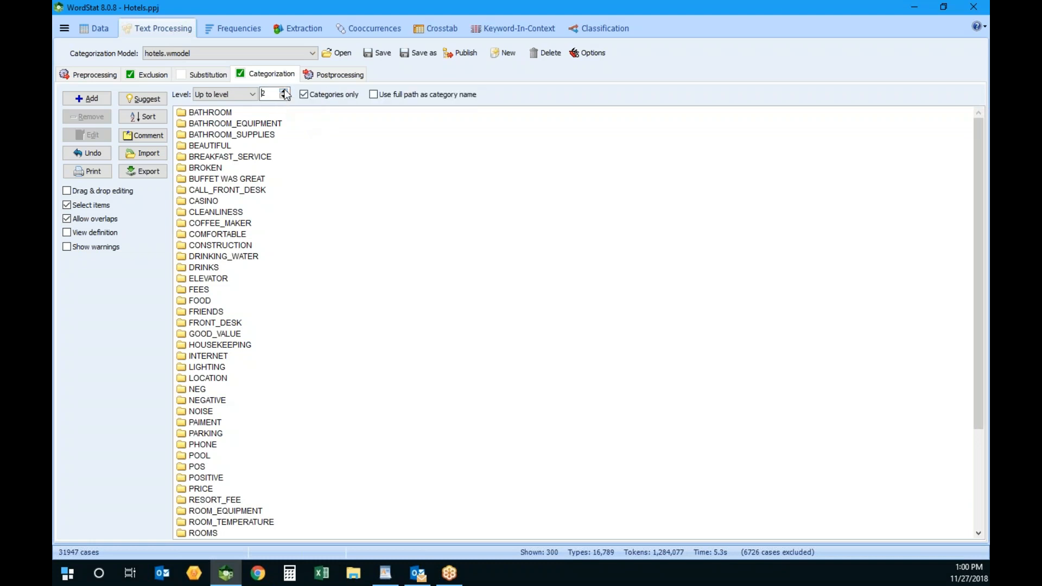
pyautogui.click(81, 206)
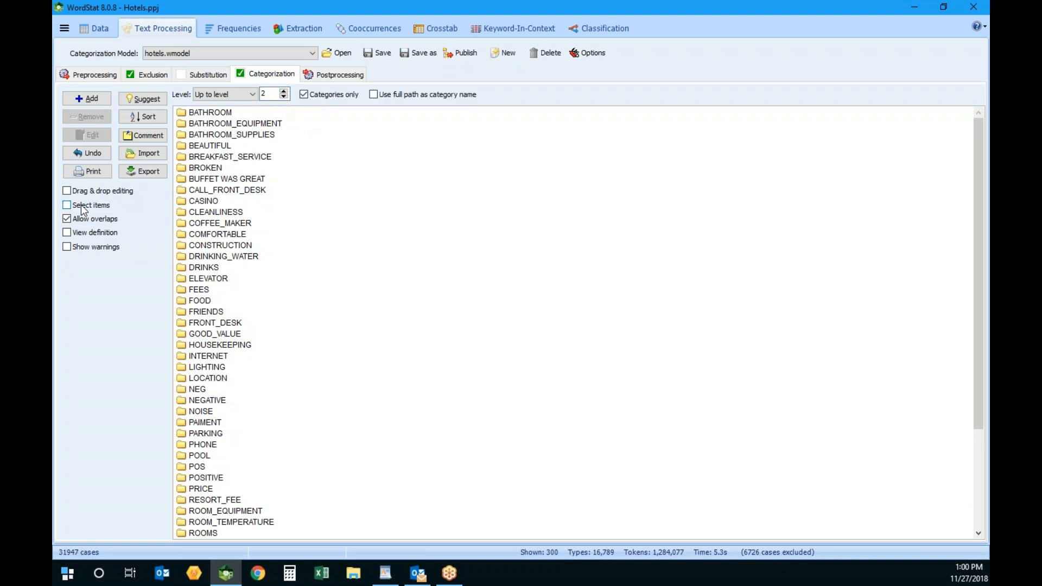
pyautogui.click(258, 34)
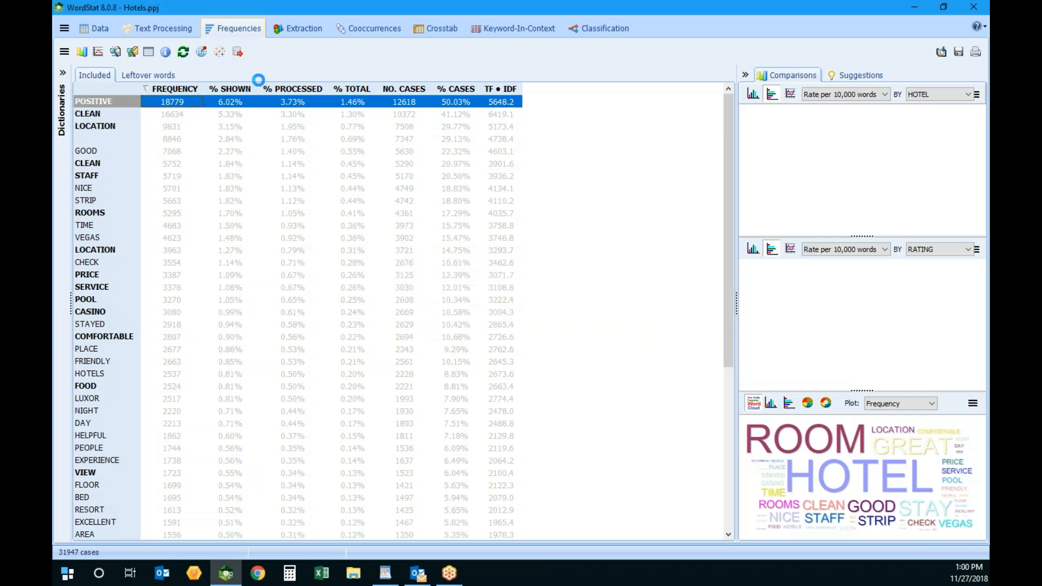
# - Search the Hotels text for misspellings and unknown words, and review the ones matched to dictionary categories
pyautogui.click(304, 30)
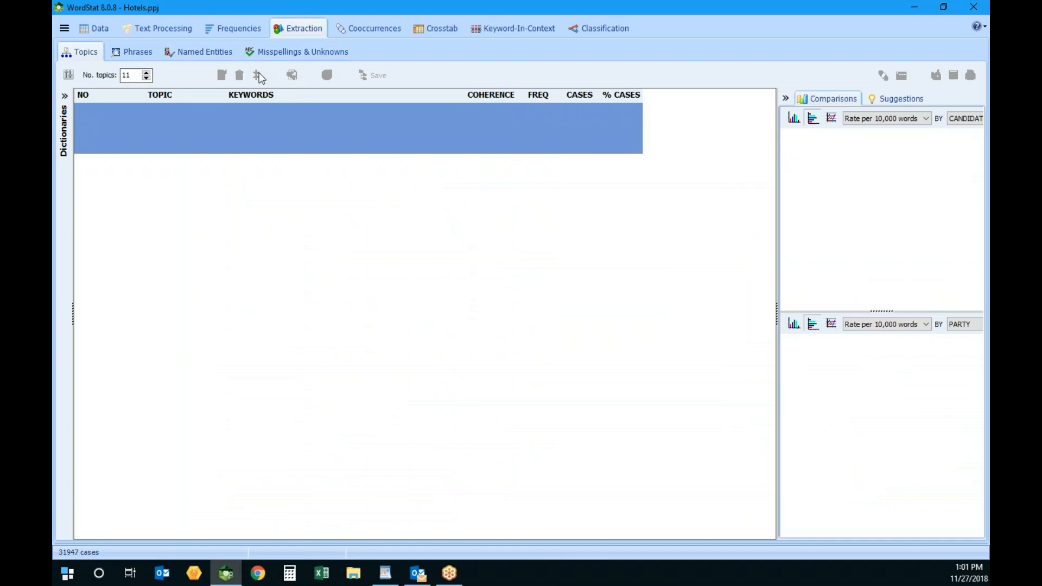
pyautogui.click(303, 54)
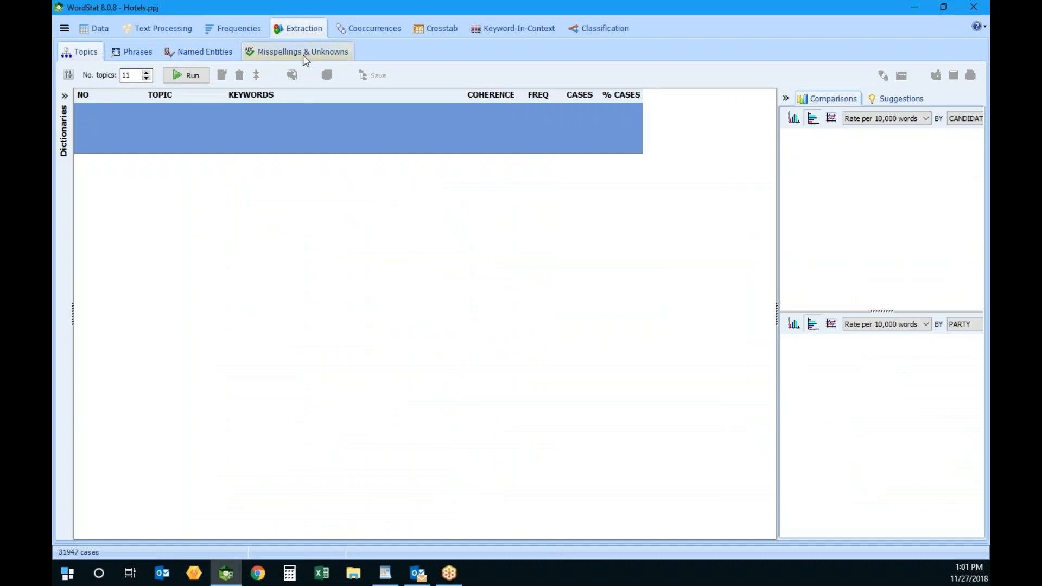
pyautogui.click(142, 75)
pyautogui.click(498, 297)
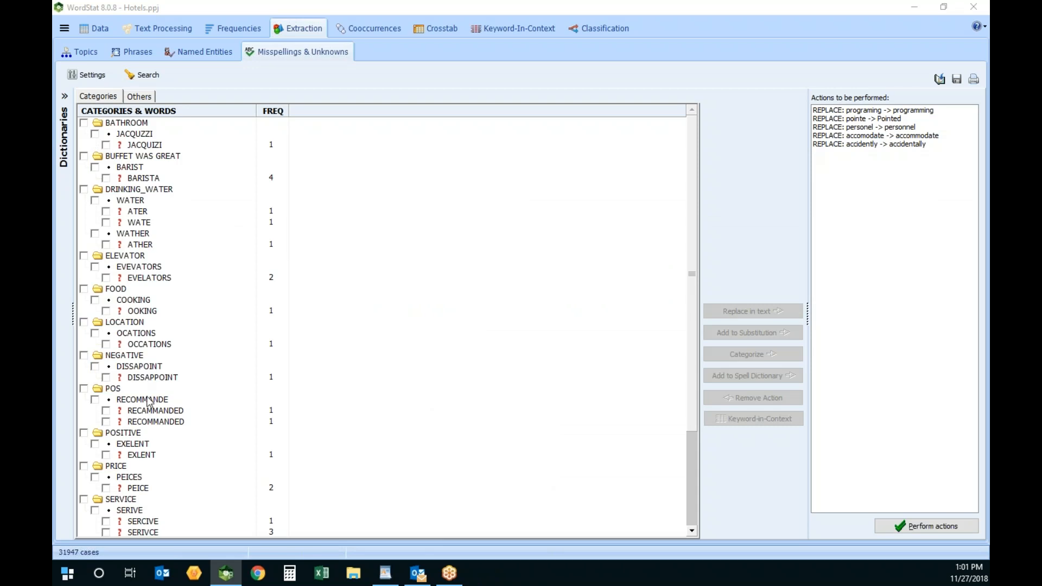
pyautogui.scroll(-4, 291, 423)
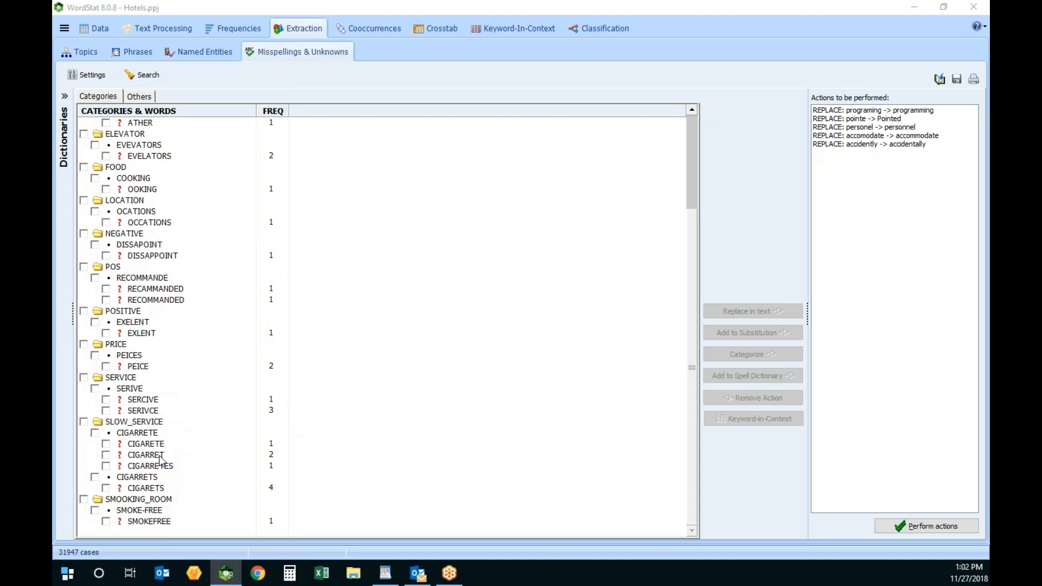
pyautogui.scroll(4, 172, 347)
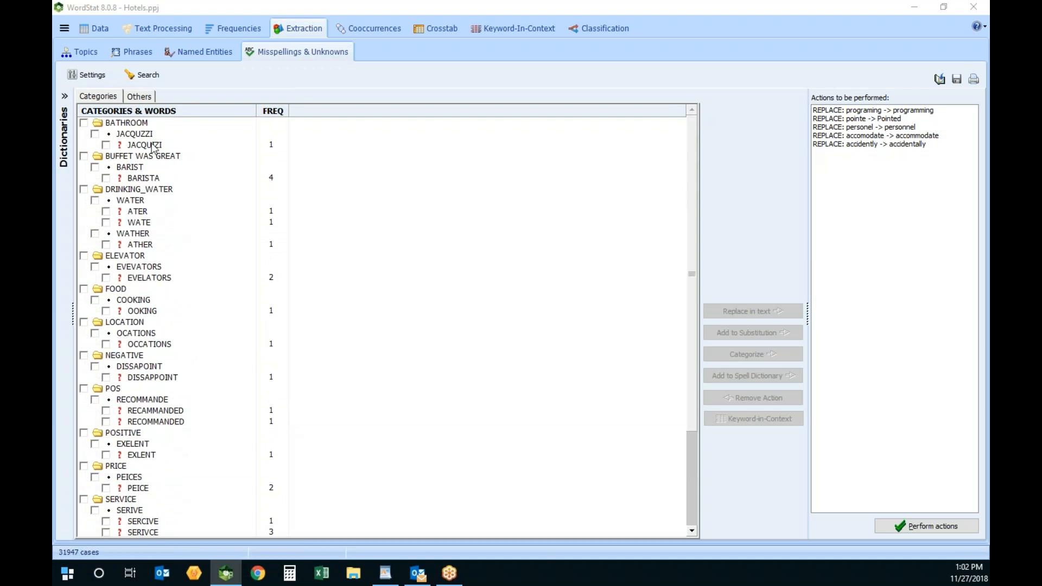
# - View the word ATER under DRINKING_WATER in its keyword-in-context listing and close the listing
pyautogui.click(140, 213)
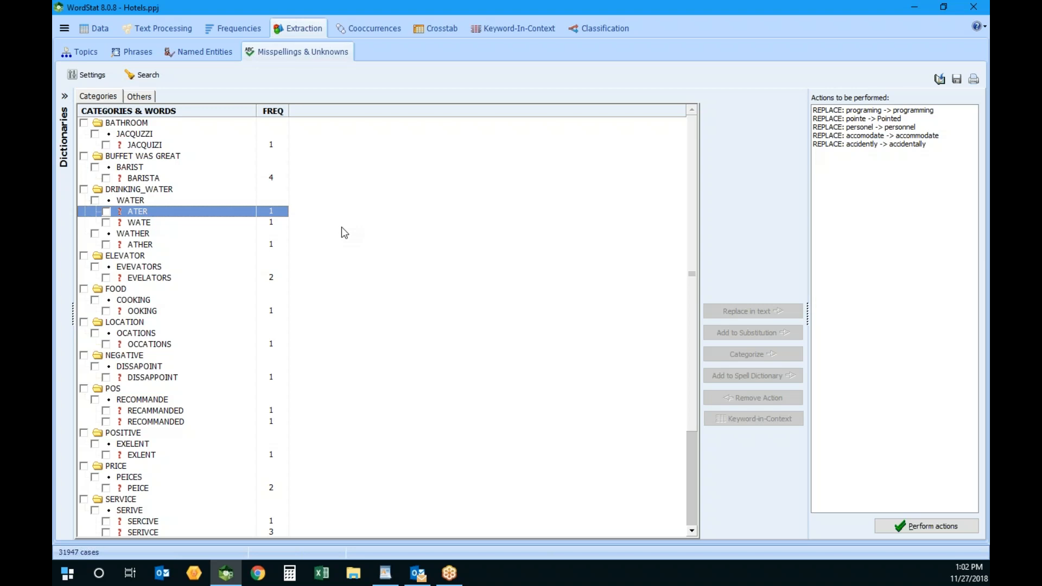
pyautogui.rightClick(253, 212)
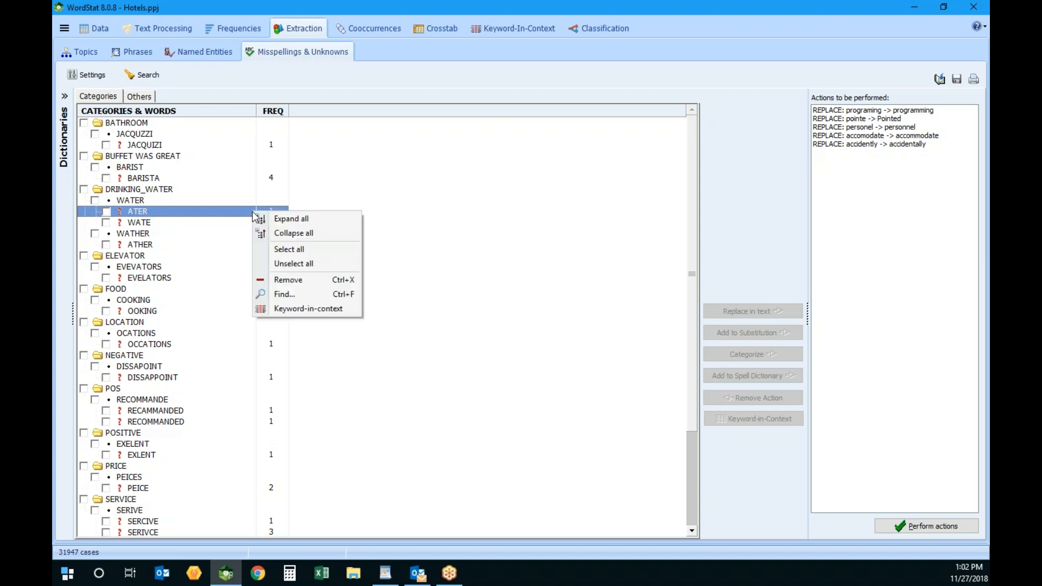
pyautogui.click(334, 307)
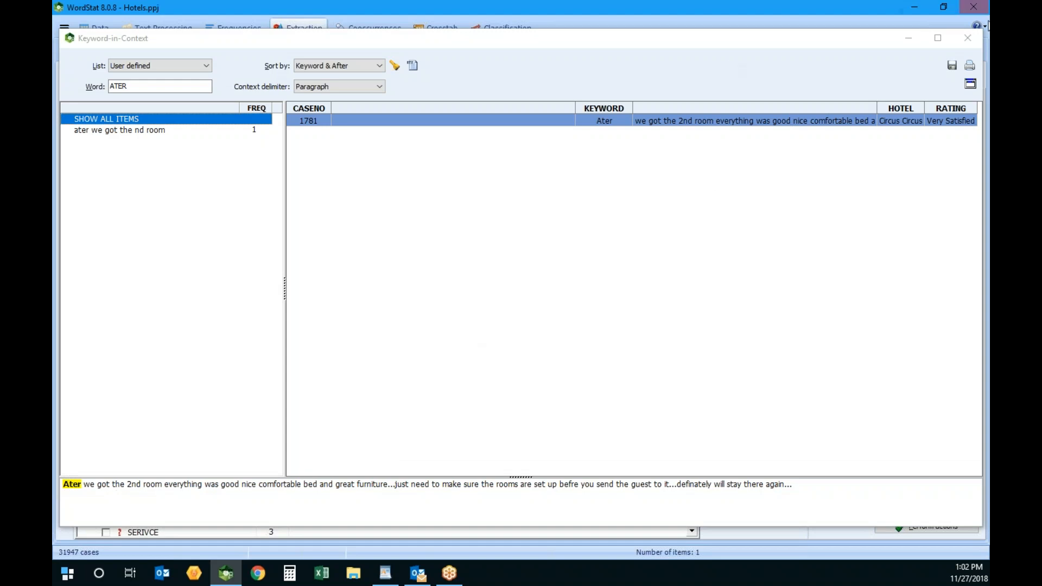
pyautogui.click(967, 36)
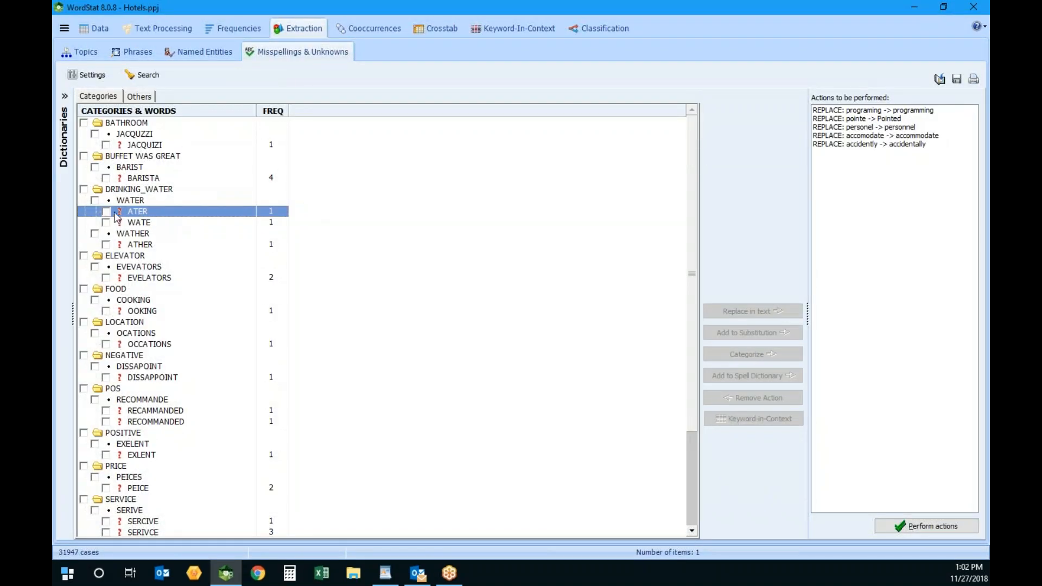
# - Select all categorized misspellings except ATER and queue them for replacement in the text
pyautogui.rightClick(359, 207)
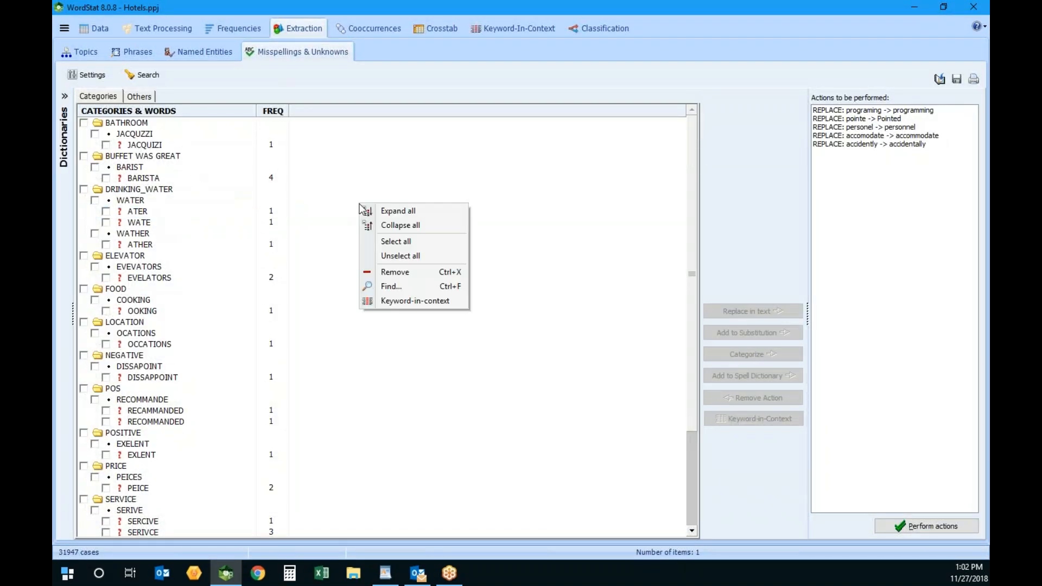
pyautogui.click(422, 243)
pyautogui.click(106, 211)
pyautogui.click(155, 223)
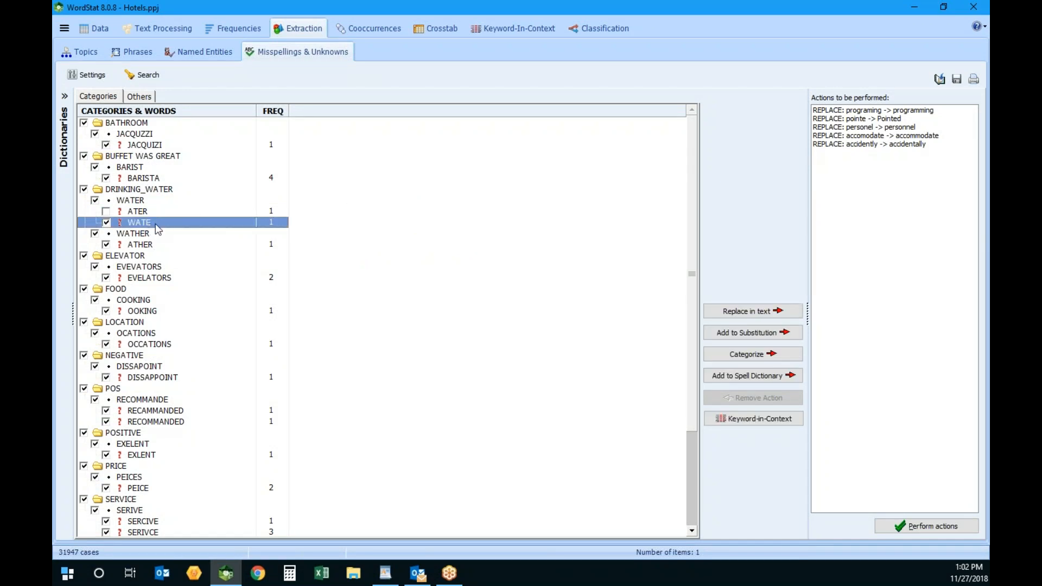
pyautogui.rightClick(155, 224)
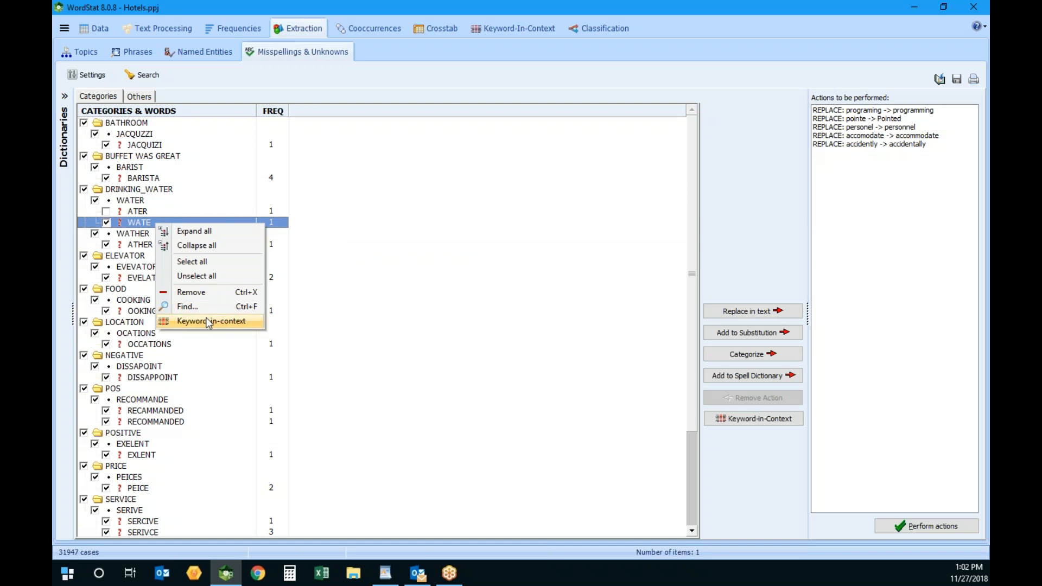
pyautogui.click(570, 383)
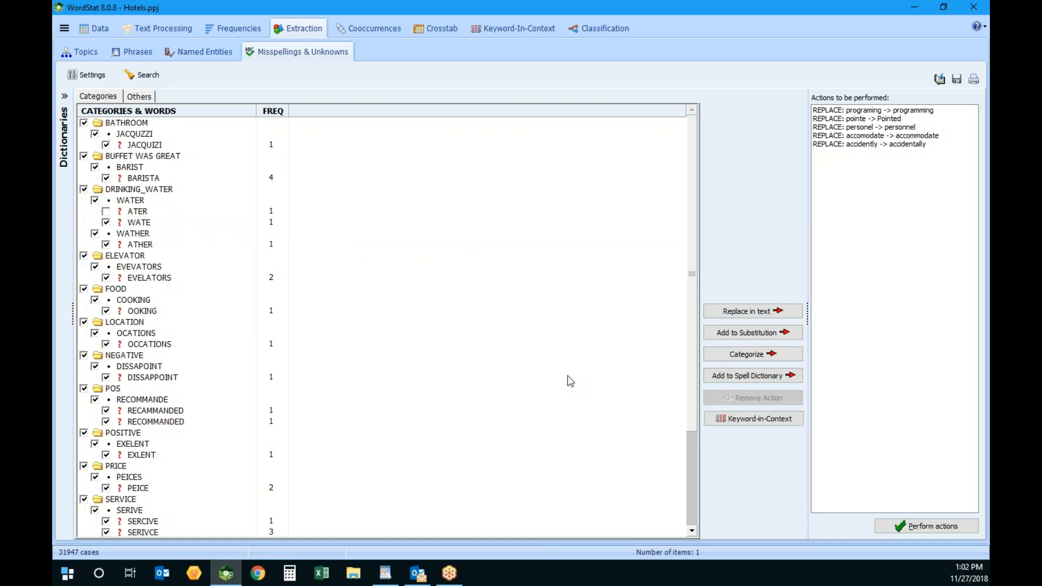
pyautogui.click(151, 312)
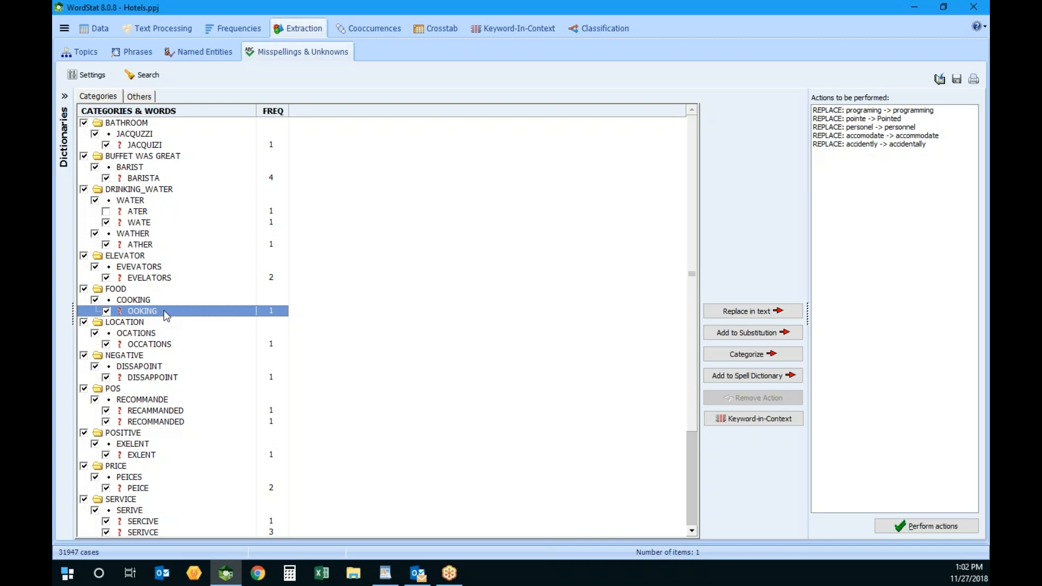
pyautogui.click(768, 317)
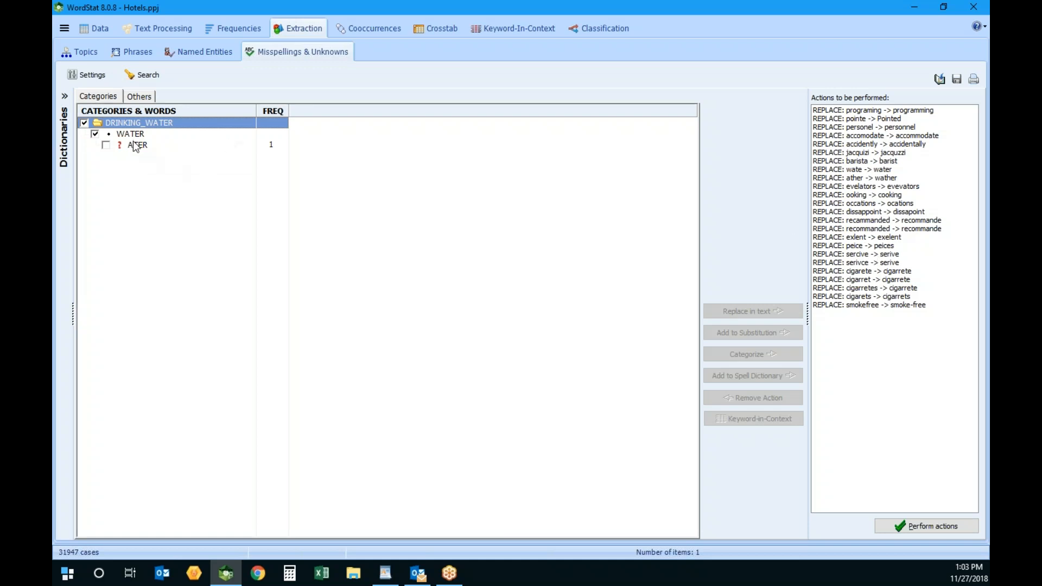
# - Examine the other unknown words outside the categories, including LVH, FREMONT and DEFINATELY
pyautogui.click(139, 96)
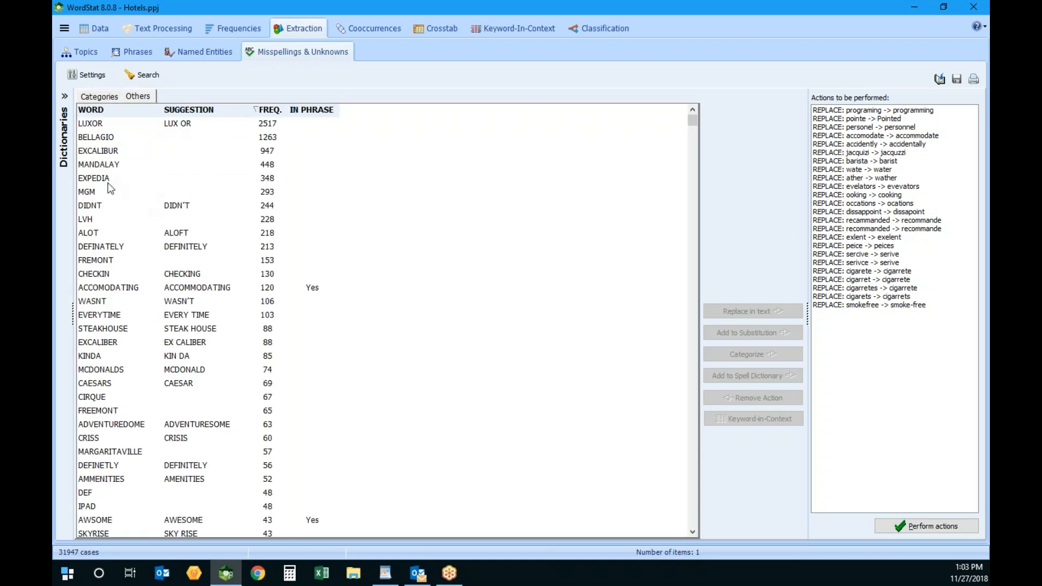
pyautogui.click(100, 221)
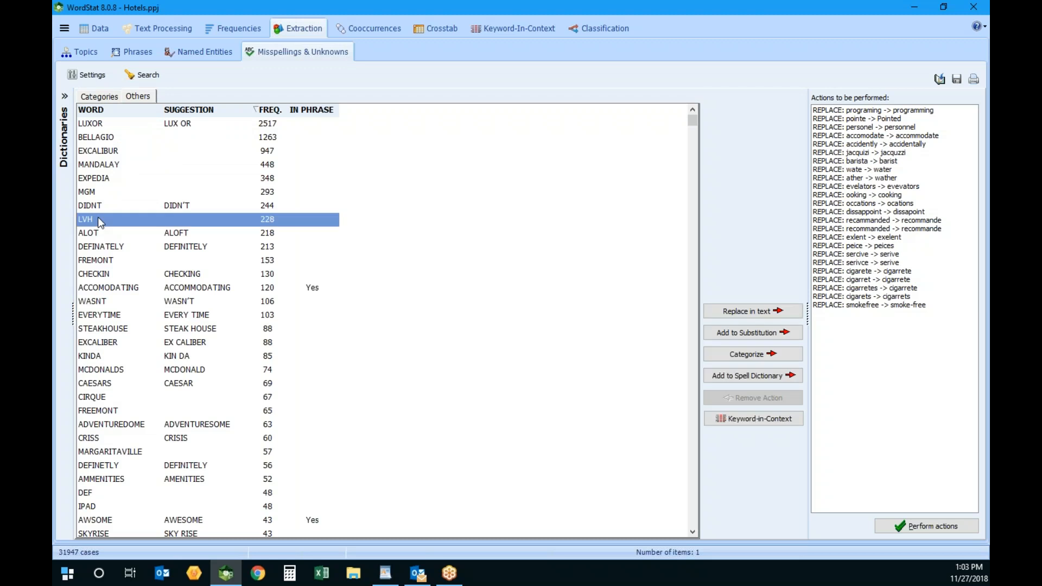
pyautogui.click(109, 261)
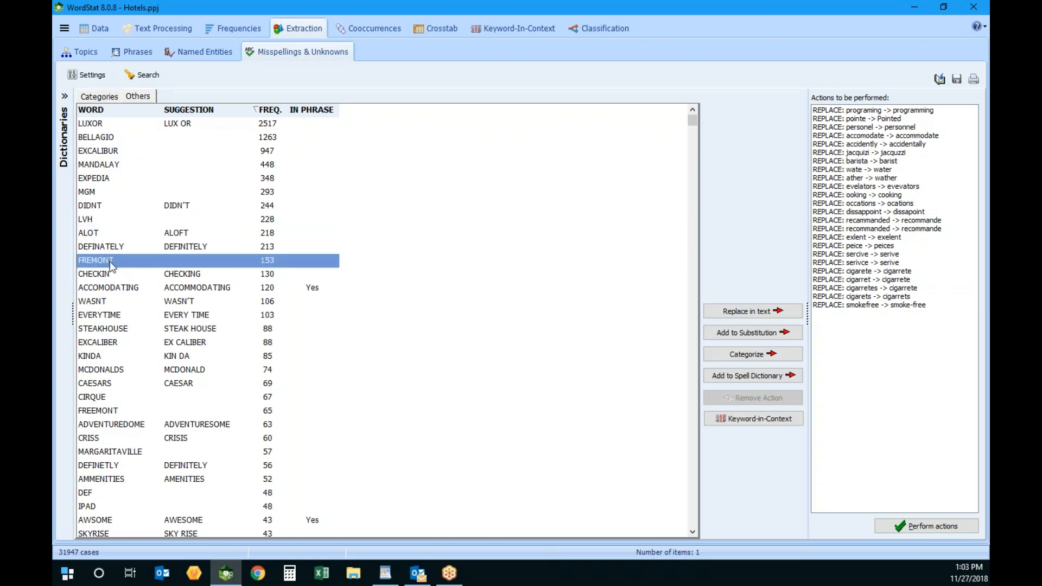
pyautogui.click(119, 248)
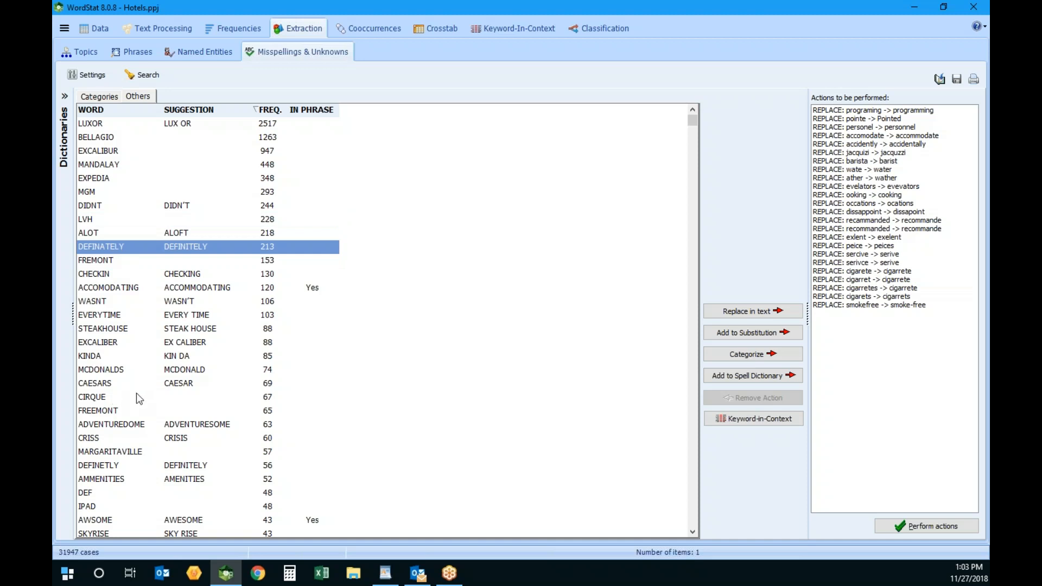
# - View the replacement suggestions for the unknown word MCDONALDS and cancel the replacement
pyautogui.click(127, 370)
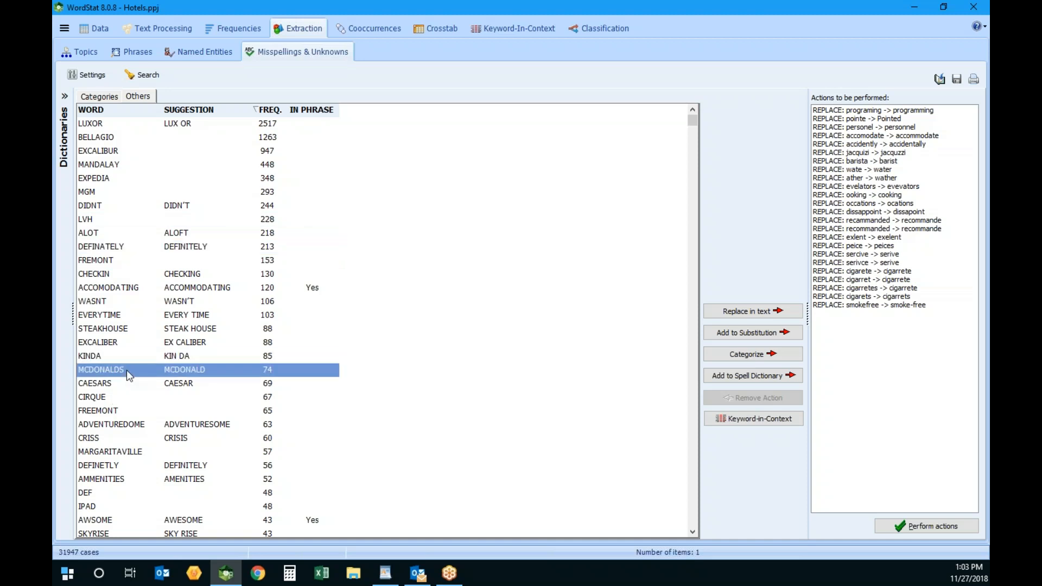
pyautogui.rightClick(126, 370)
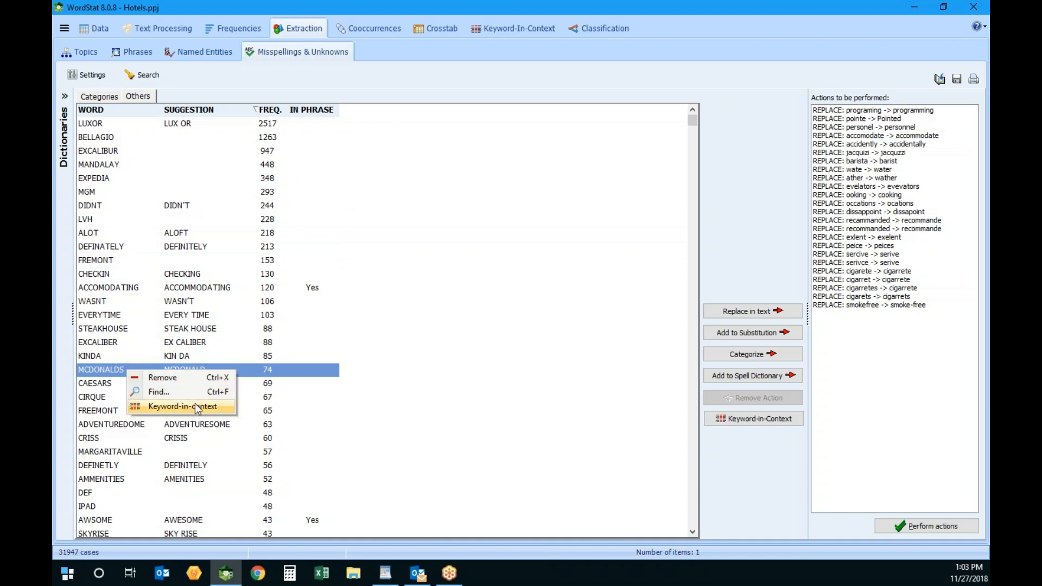
pyautogui.click(763, 313)
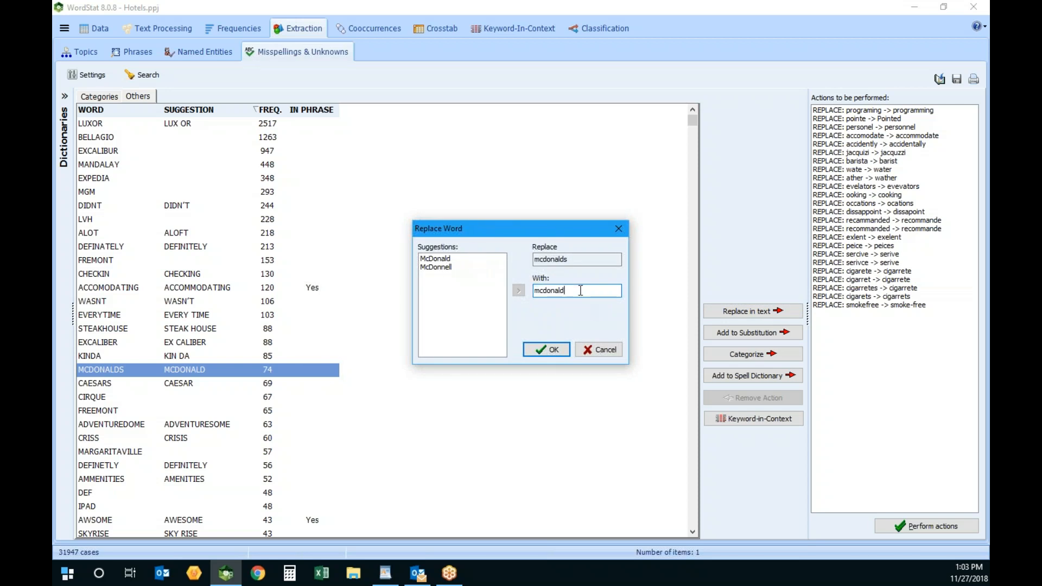
pyautogui.click(599, 349)
pyautogui.click(226, 375)
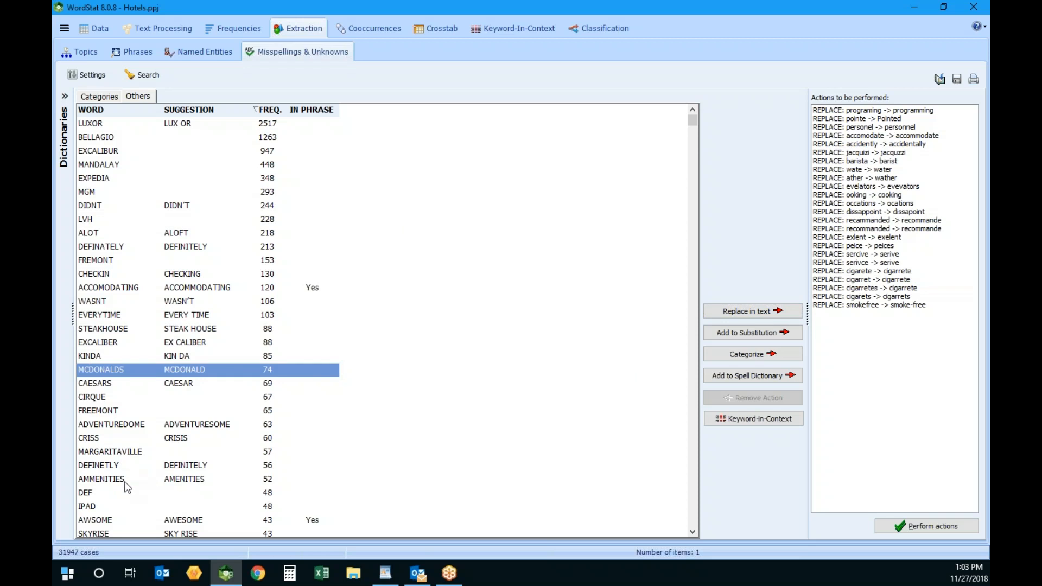
# - View the unknown word LVH in its keyword-in-context listing, and open its word replacement dialog without applying a replacement
pyautogui.click(112, 221)
pyautogui.rightClick(111, 219)
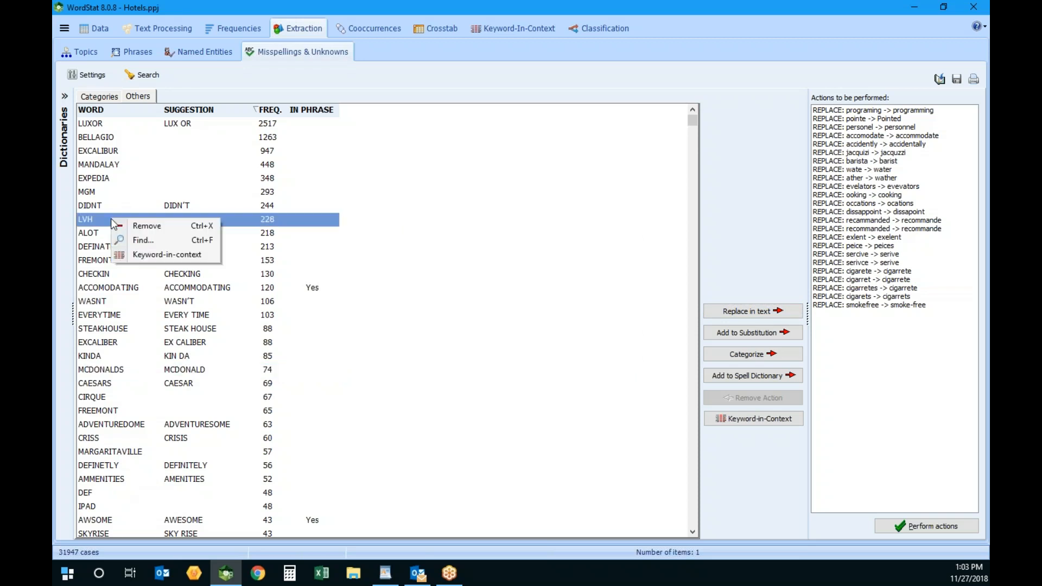
pyautogui.click(197, 258)
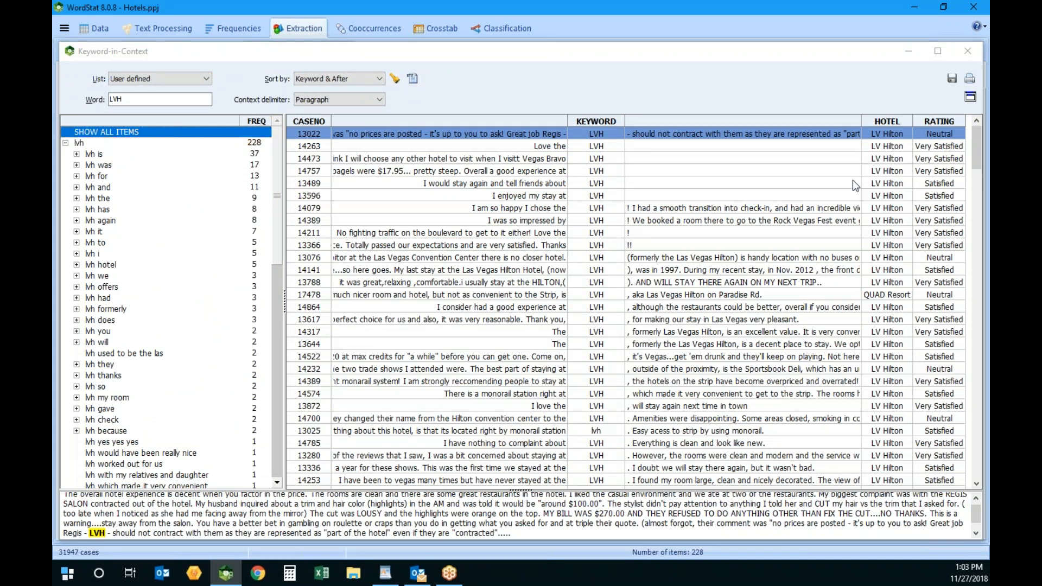
pyautogui.click(966, 51)
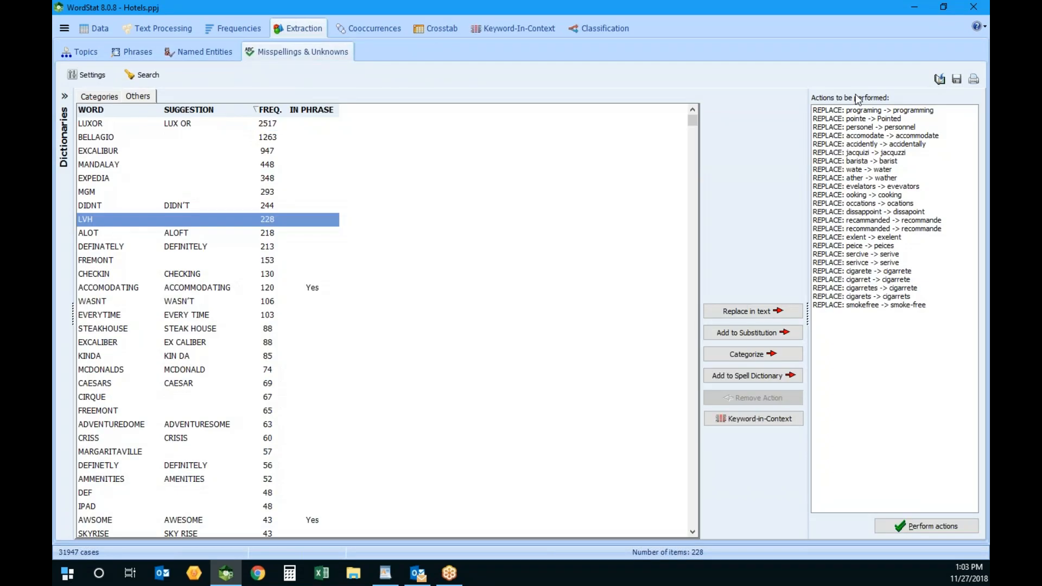
pyautogui.click(768, 314)
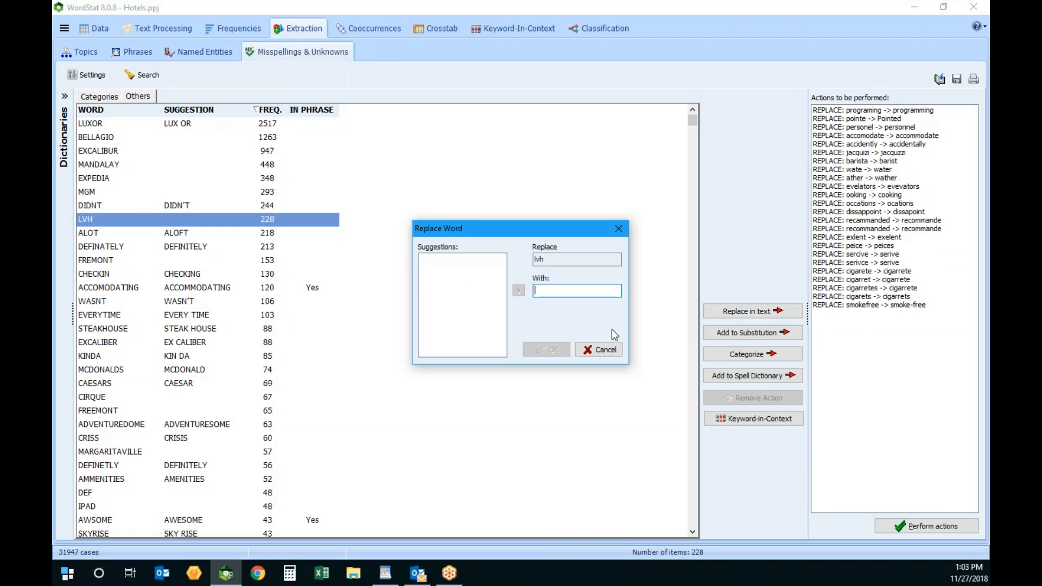
pyautogui.click(600, 350)
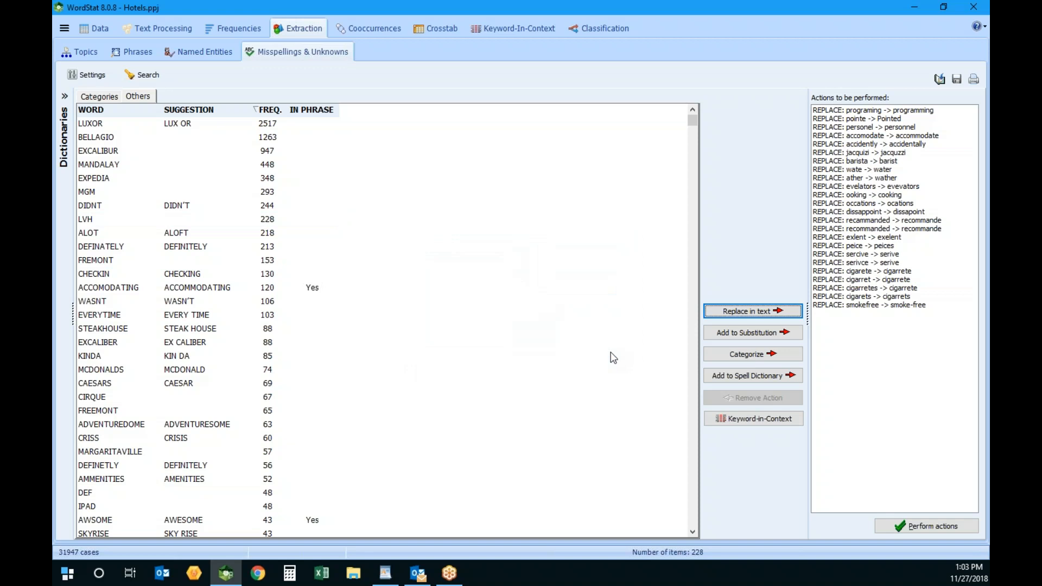